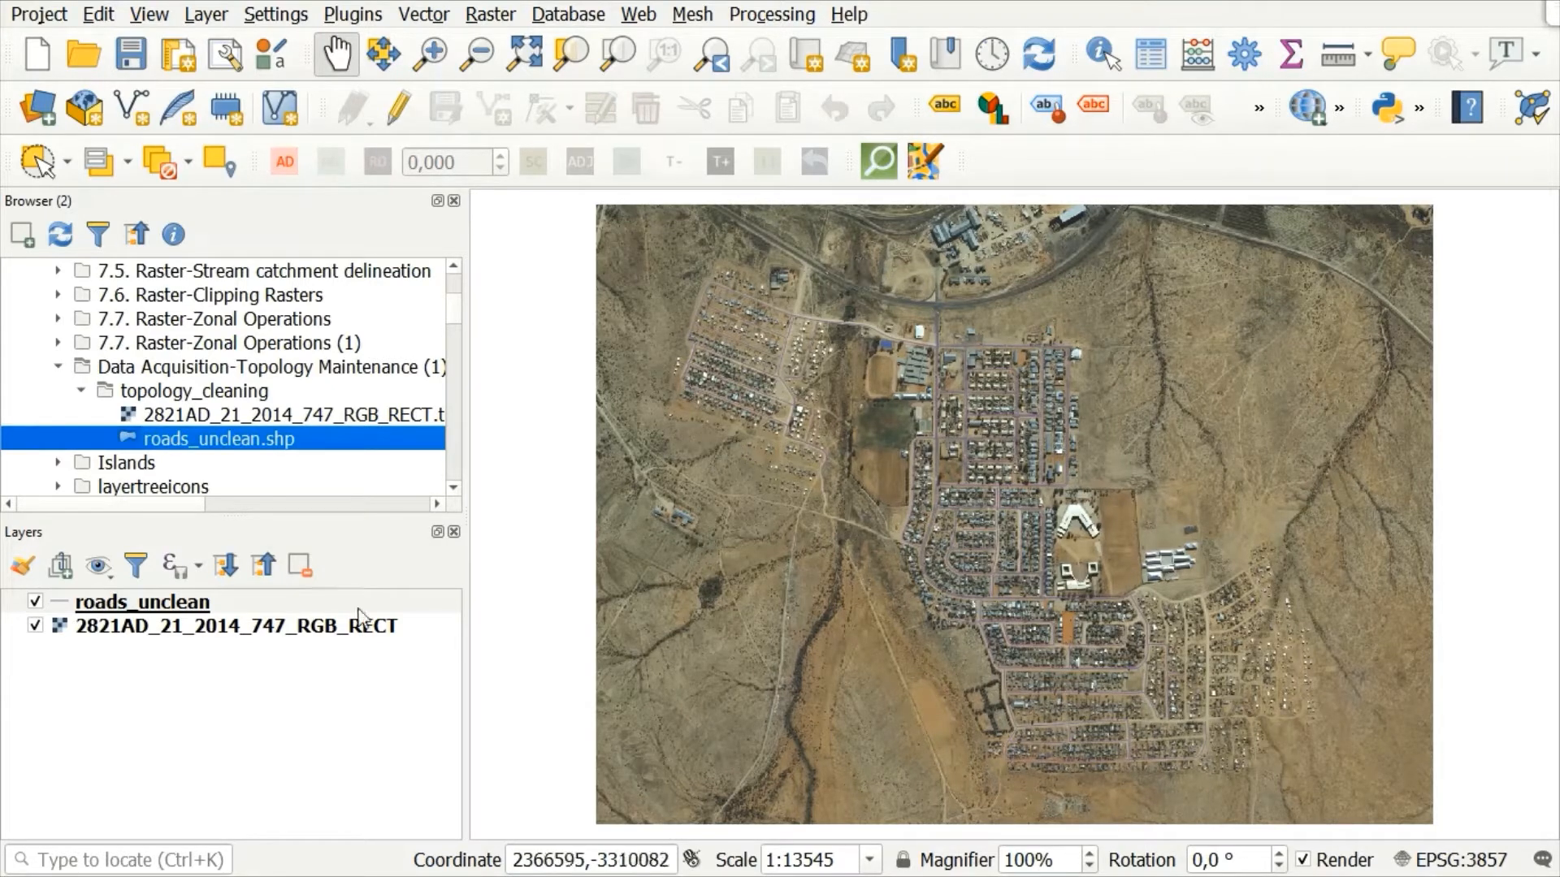
Step: Check the coordinate systems of the roads_unclean and 2821AD_21_2014_747_RGB_RECT layers and review the project's CRS settings
mouse_move(313, 627)
mouse_move(120, 611)
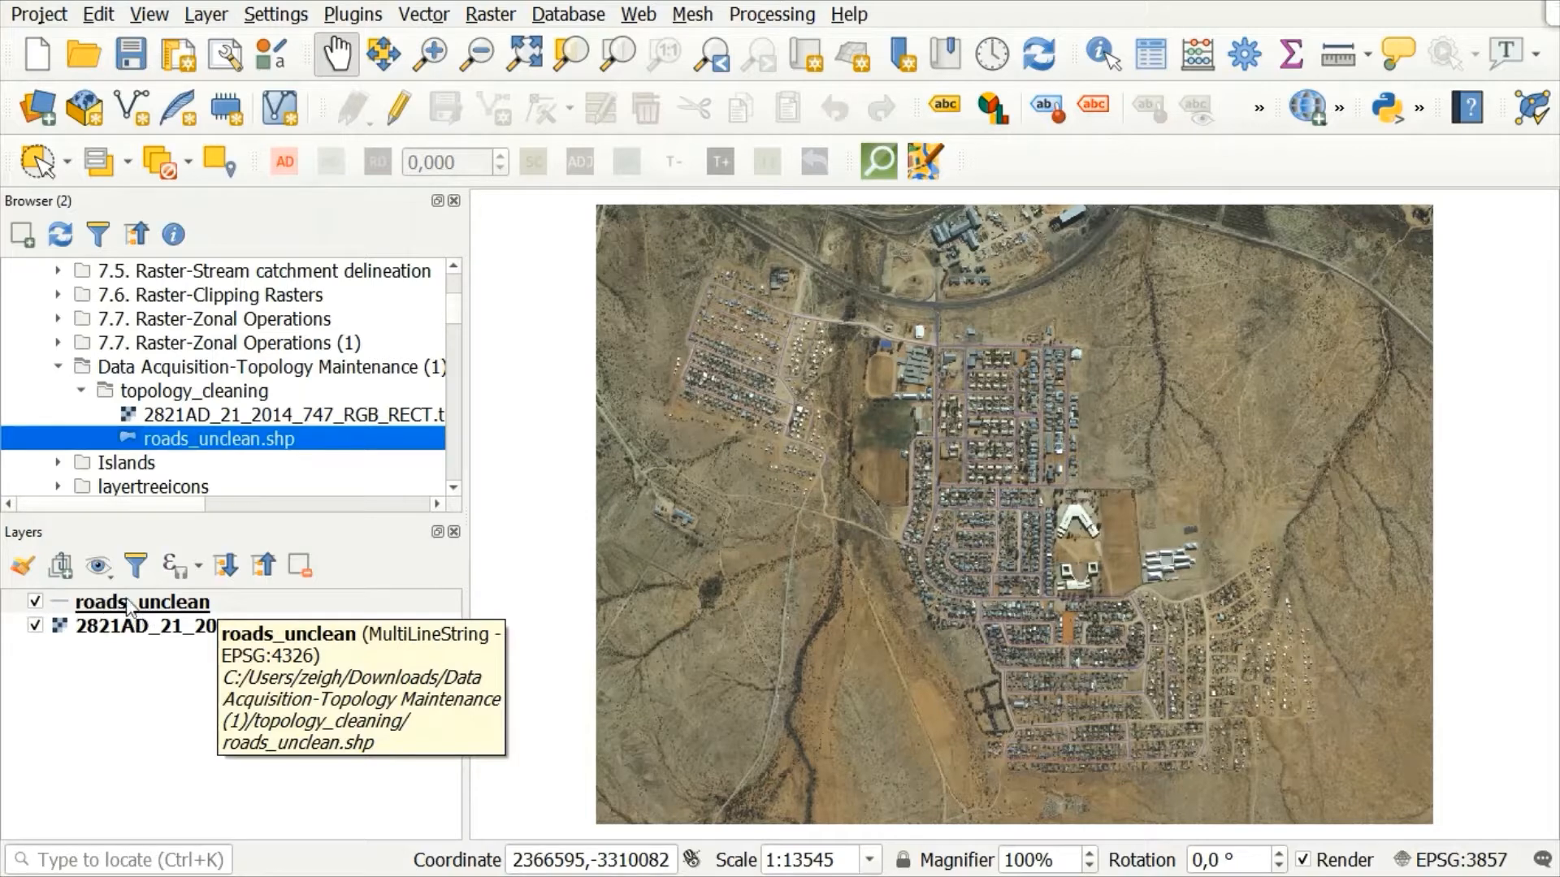
mouse_move(140, 635)
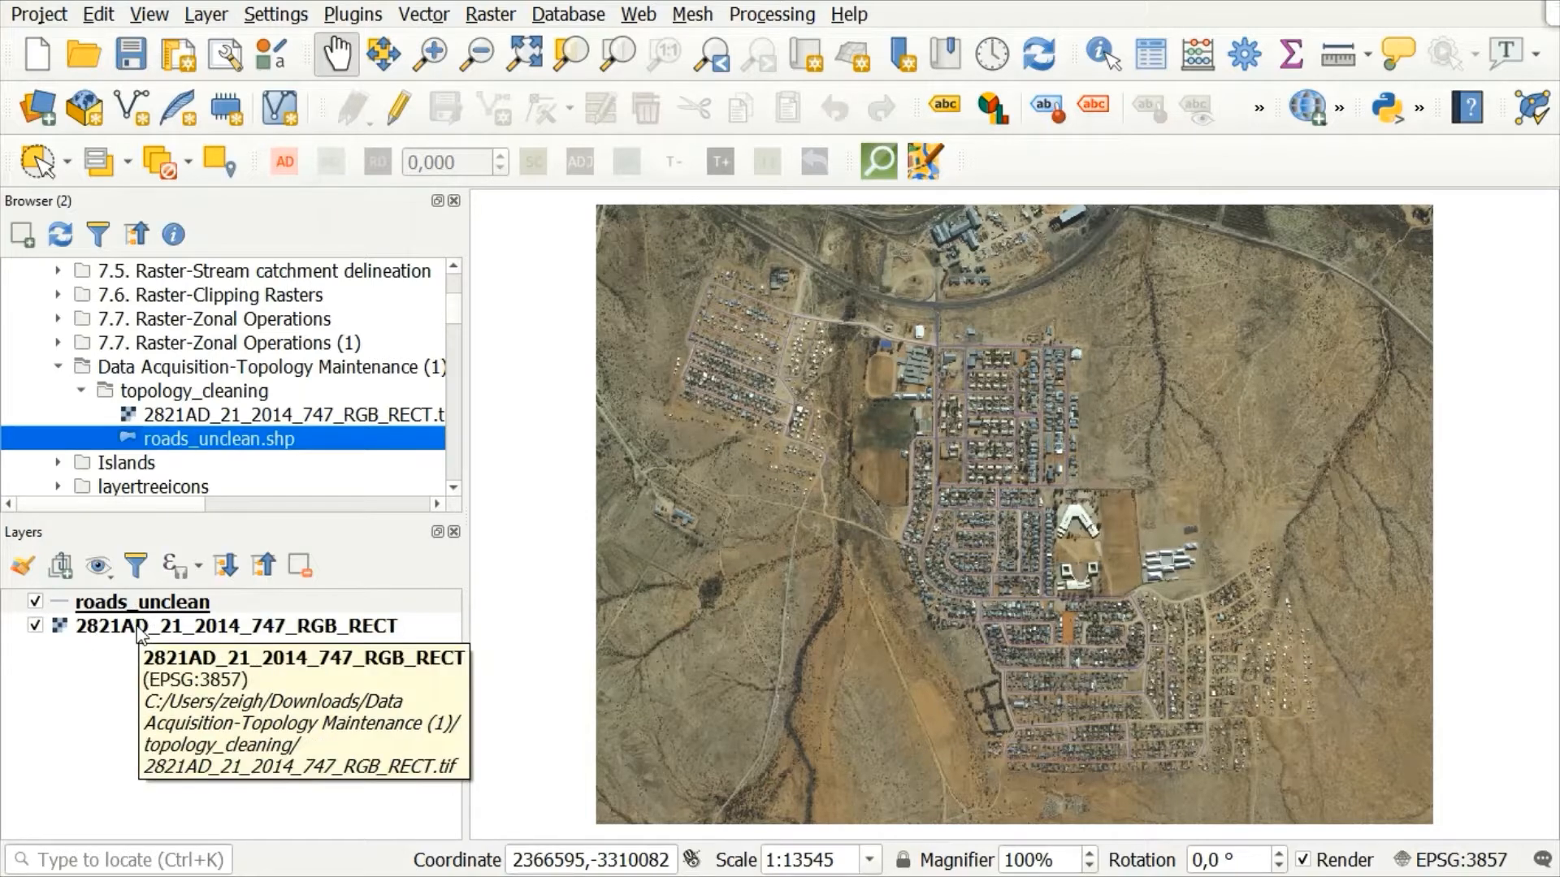
left_click(140, 630)
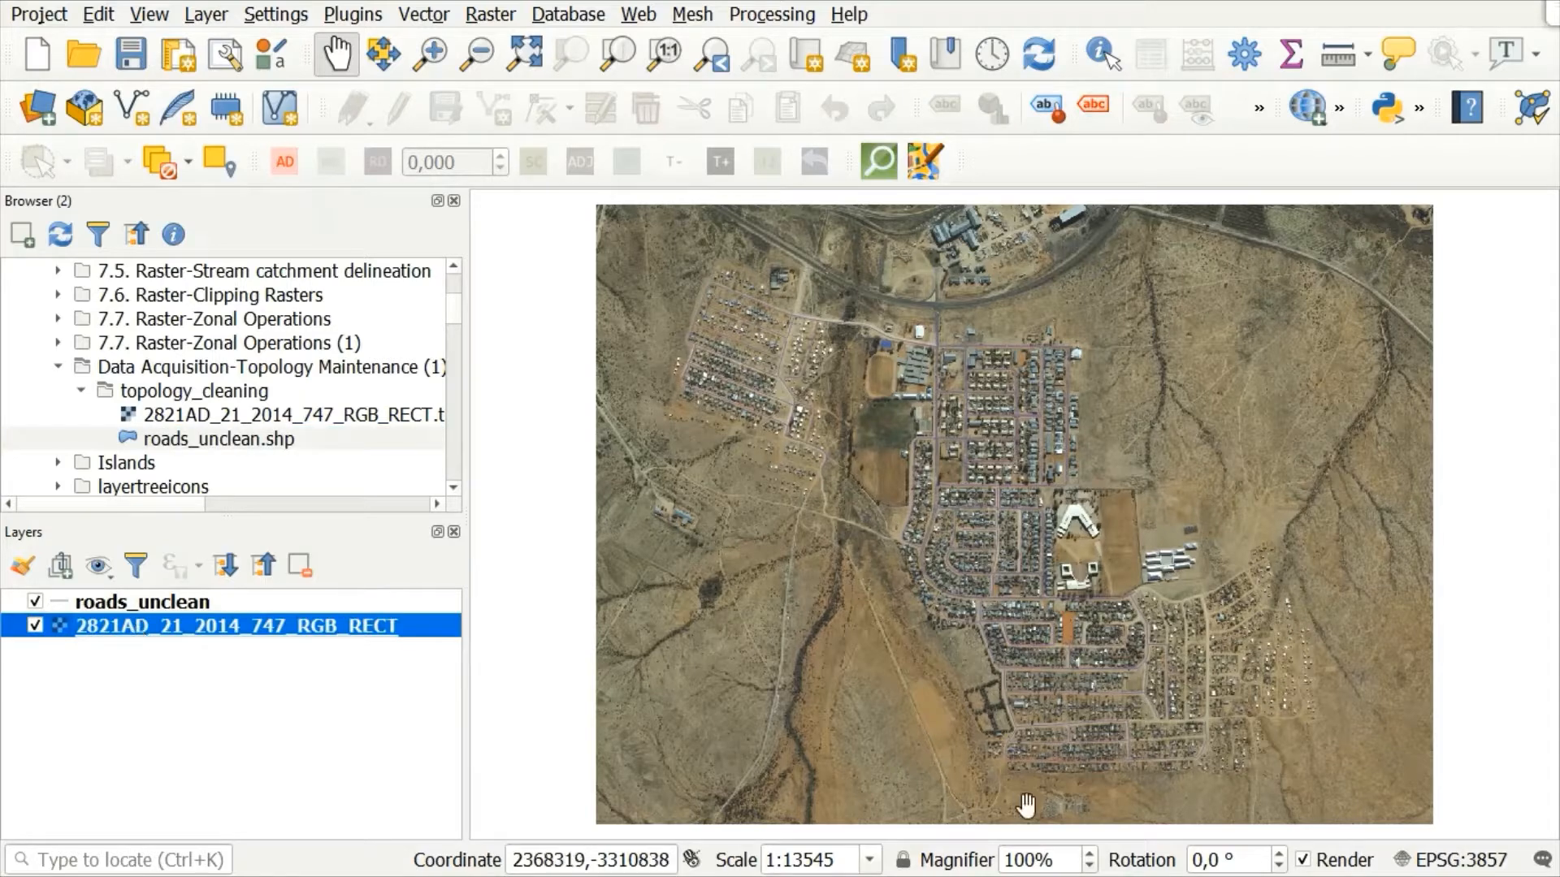
left_click(1404, 863)
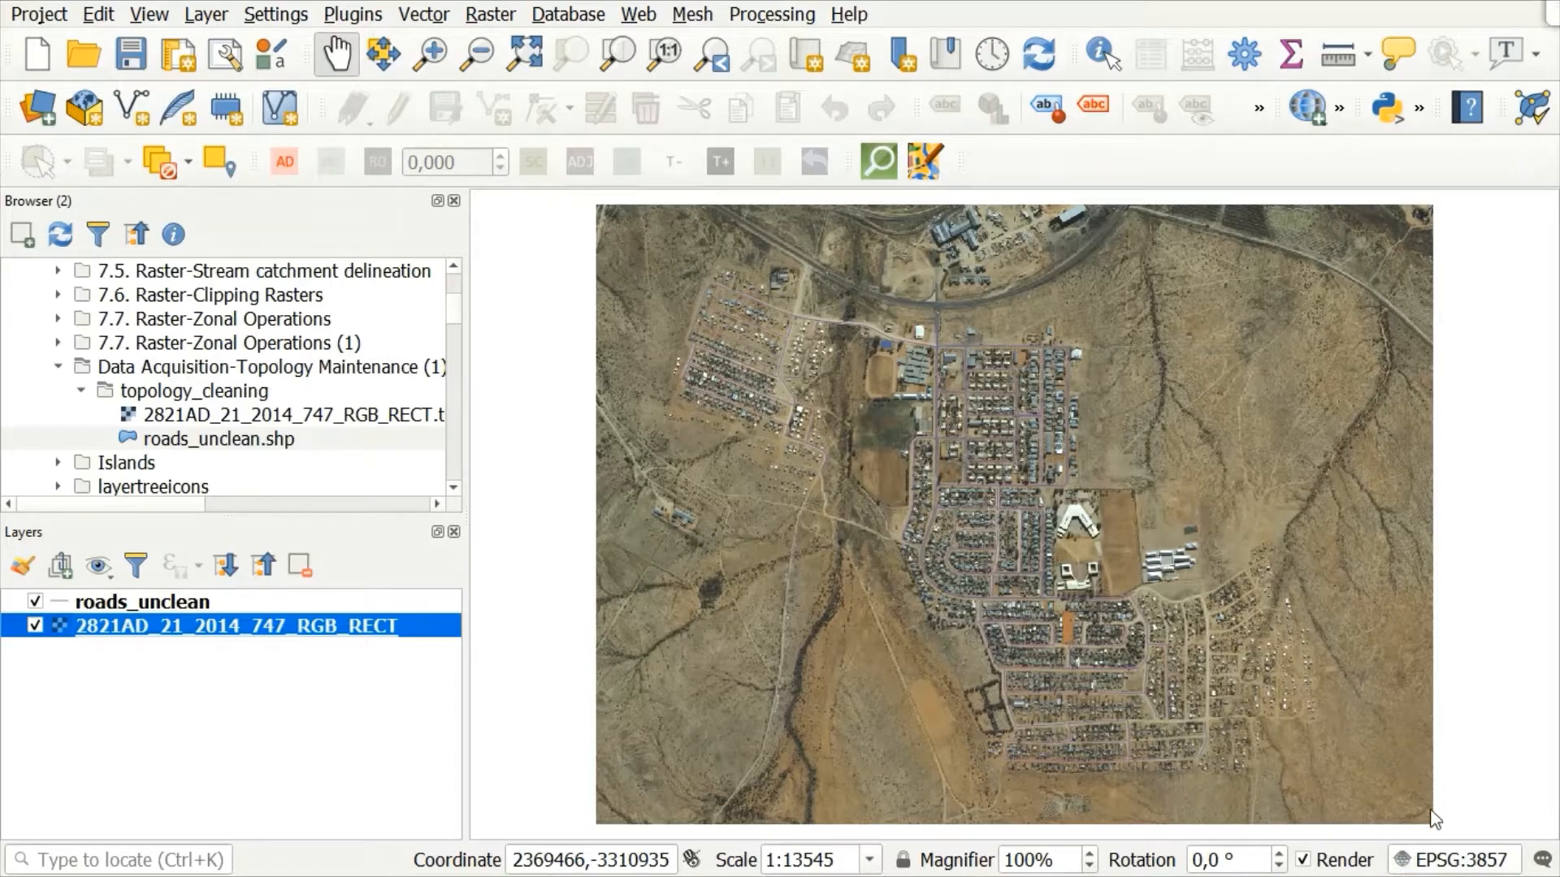
left_click(1403, 863)
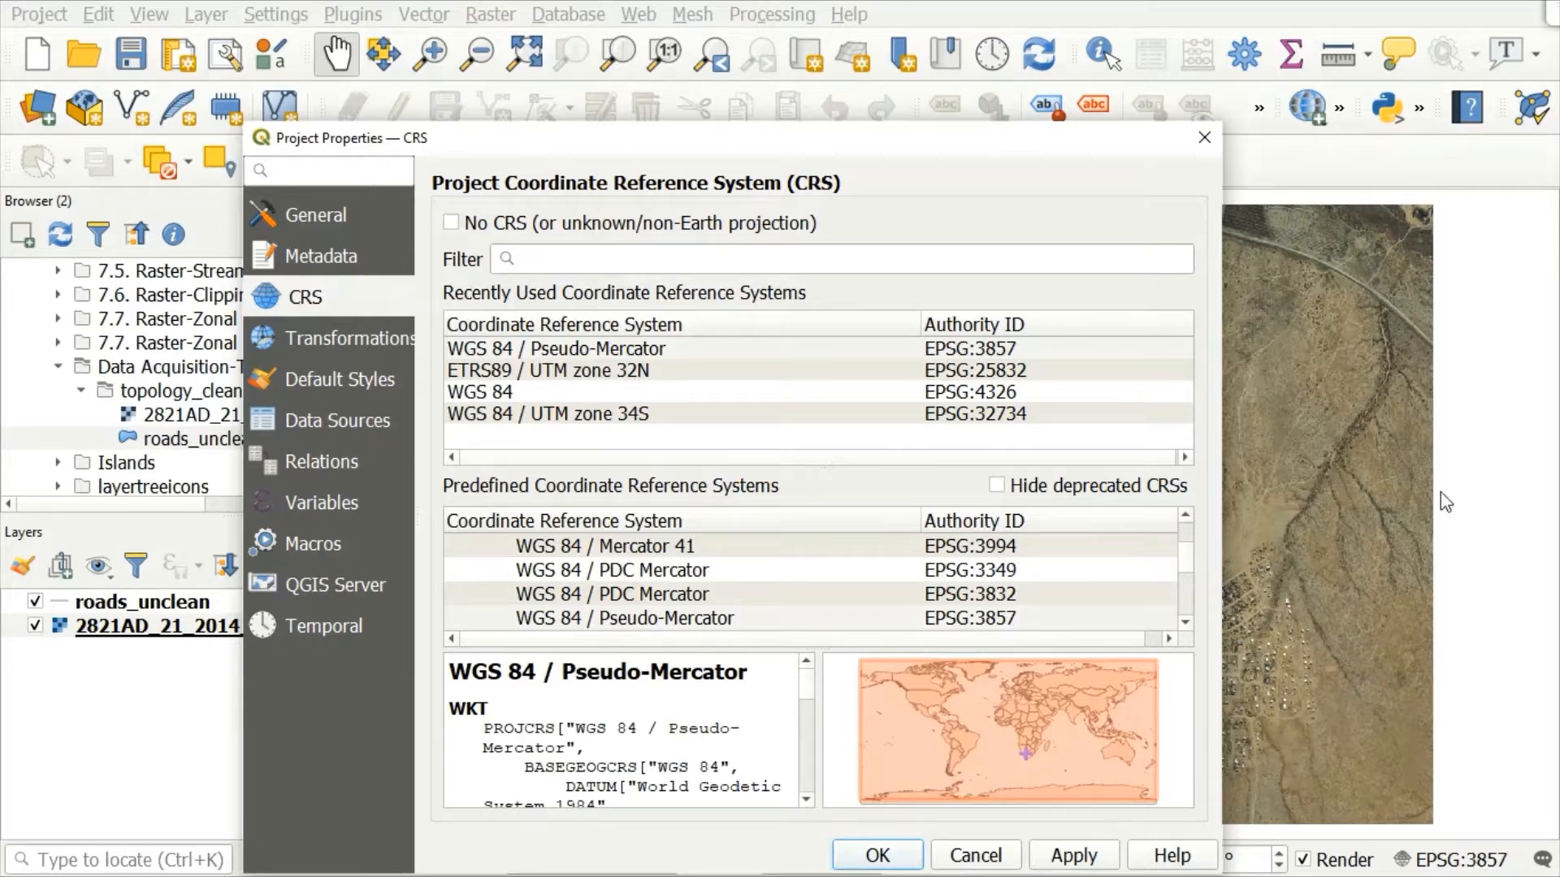
left_click(1205, 139)
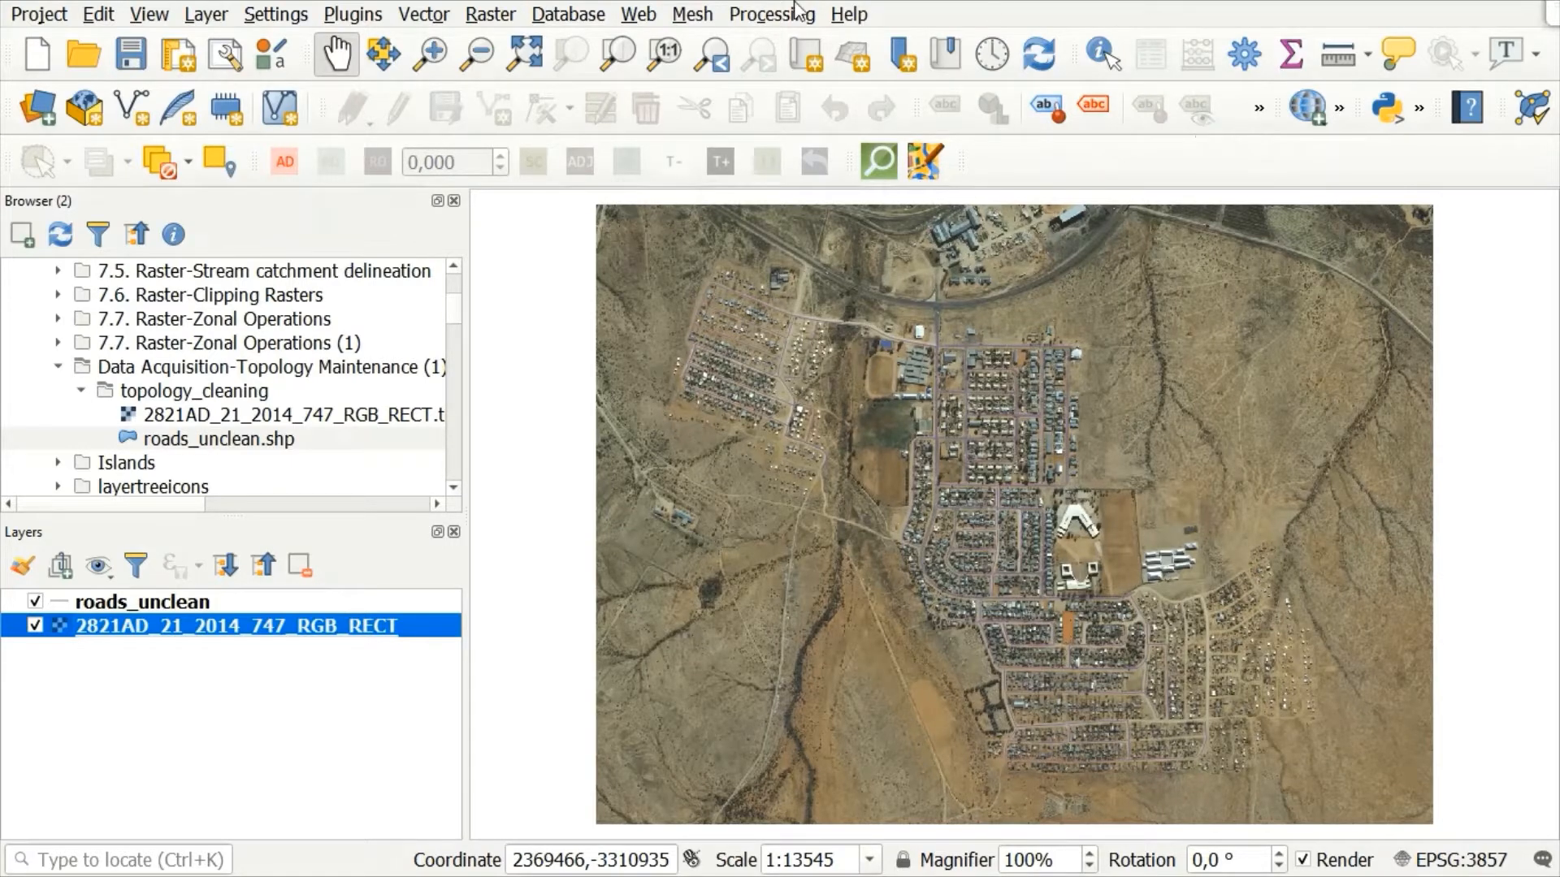
Step: Search the available plugins for Topology and enable the Topology Checker plugin
left_click(363, 20)
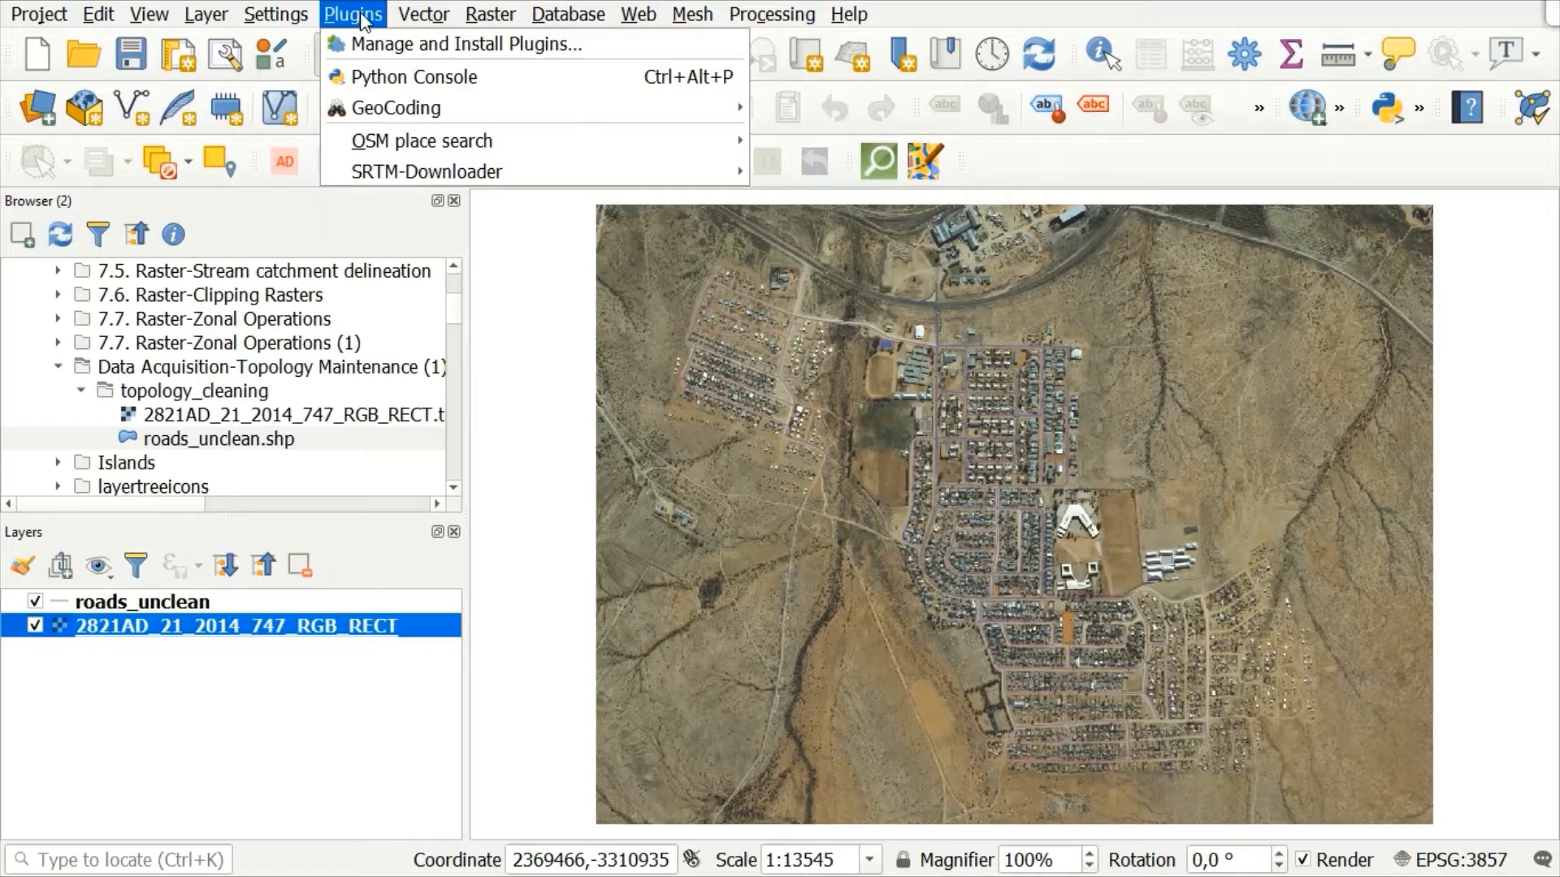
left_click(428, 46)
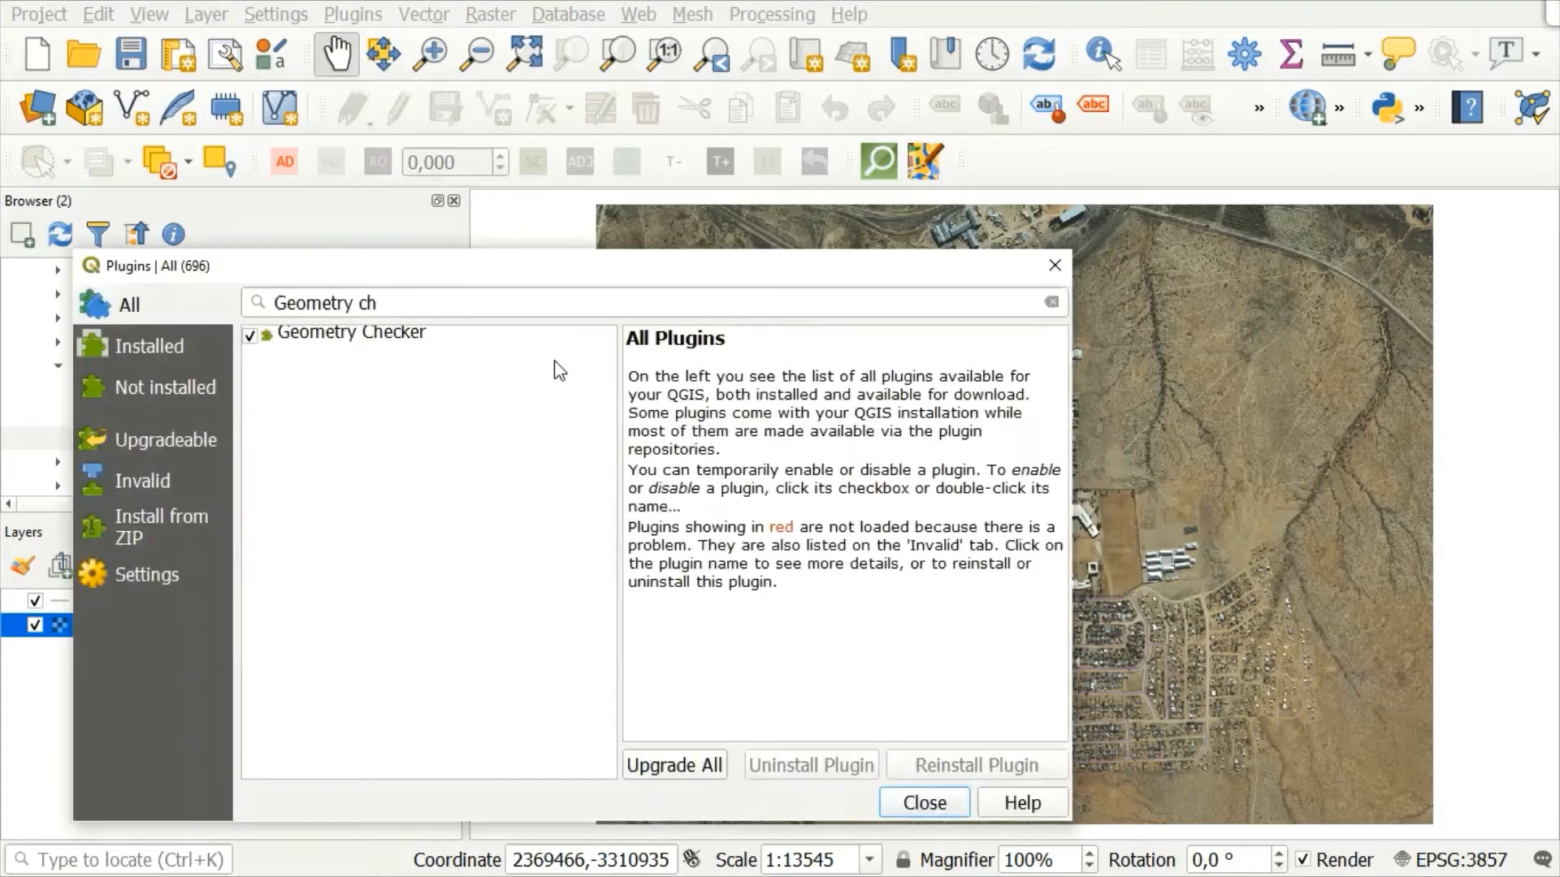
left_click_drag(422, 273, 451, 220)
left_click(570, 214)
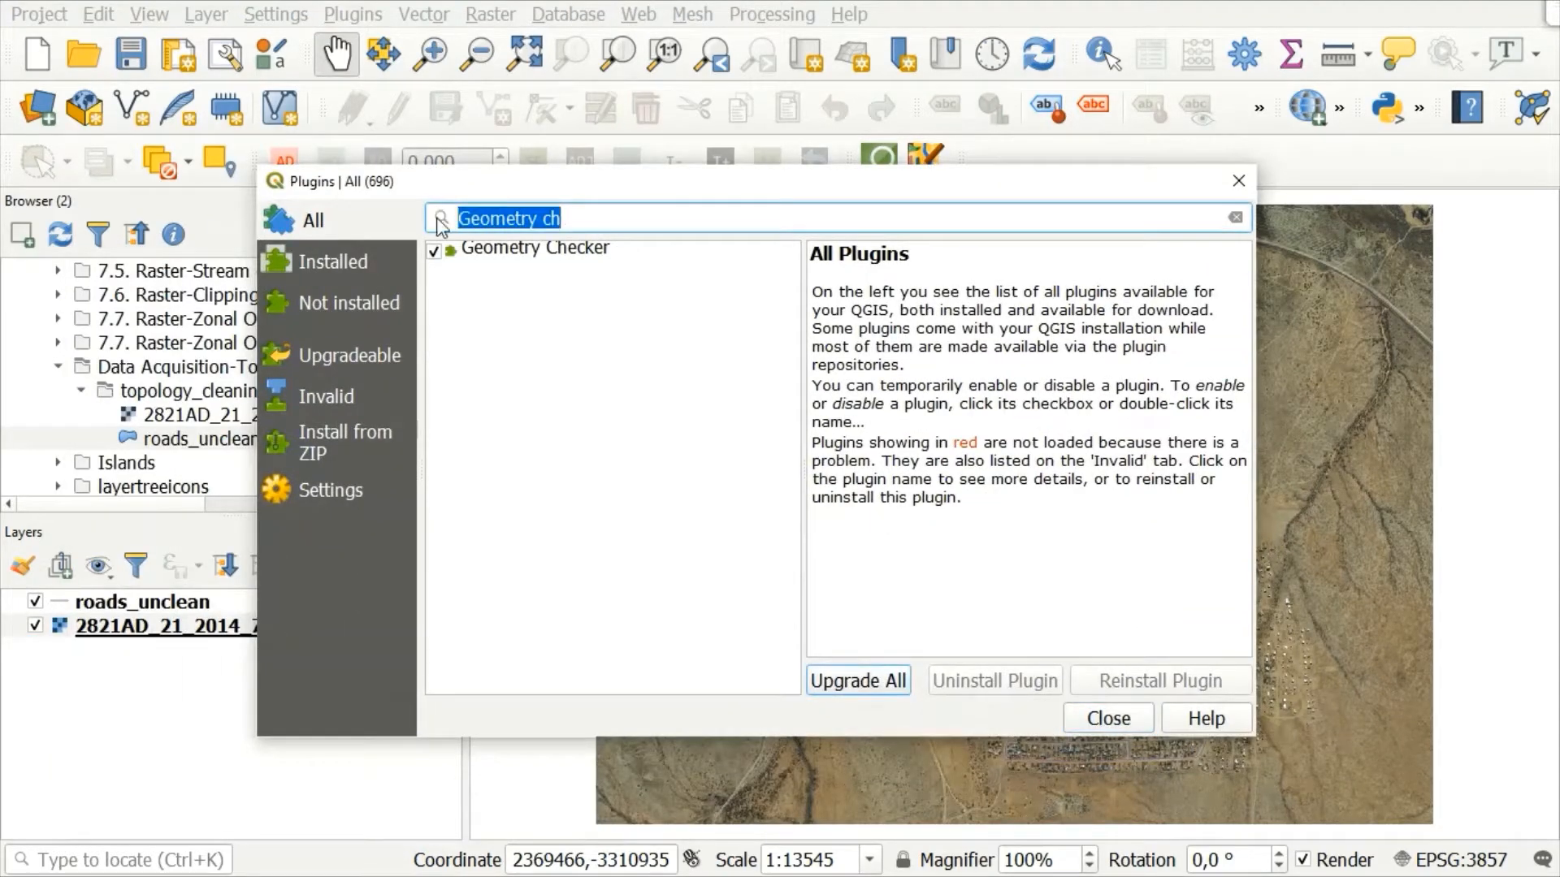
key("BackSpace")
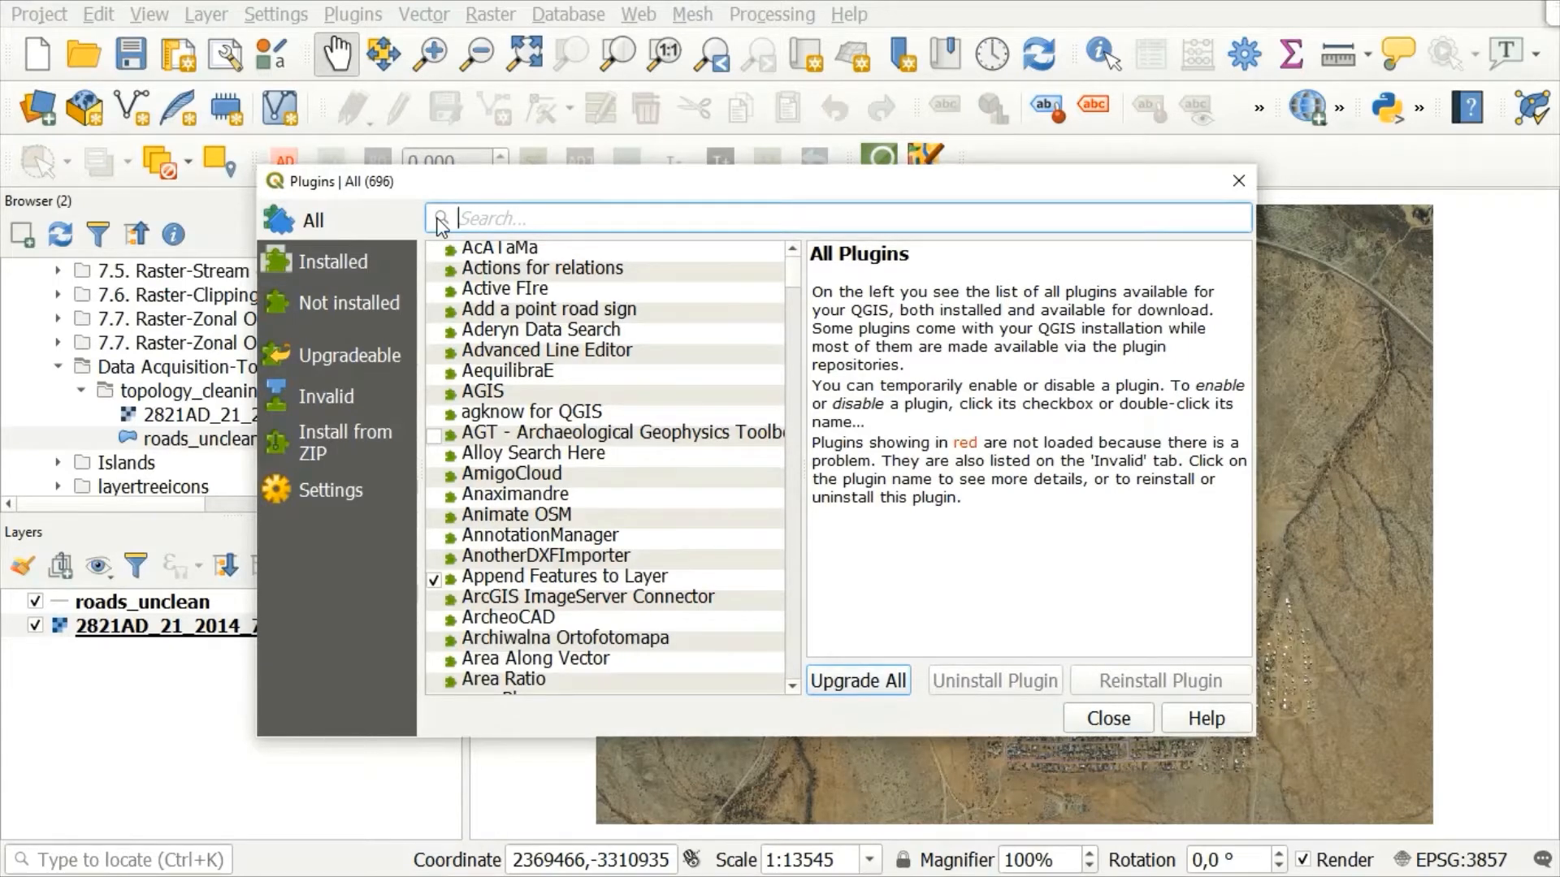
type("Topology")
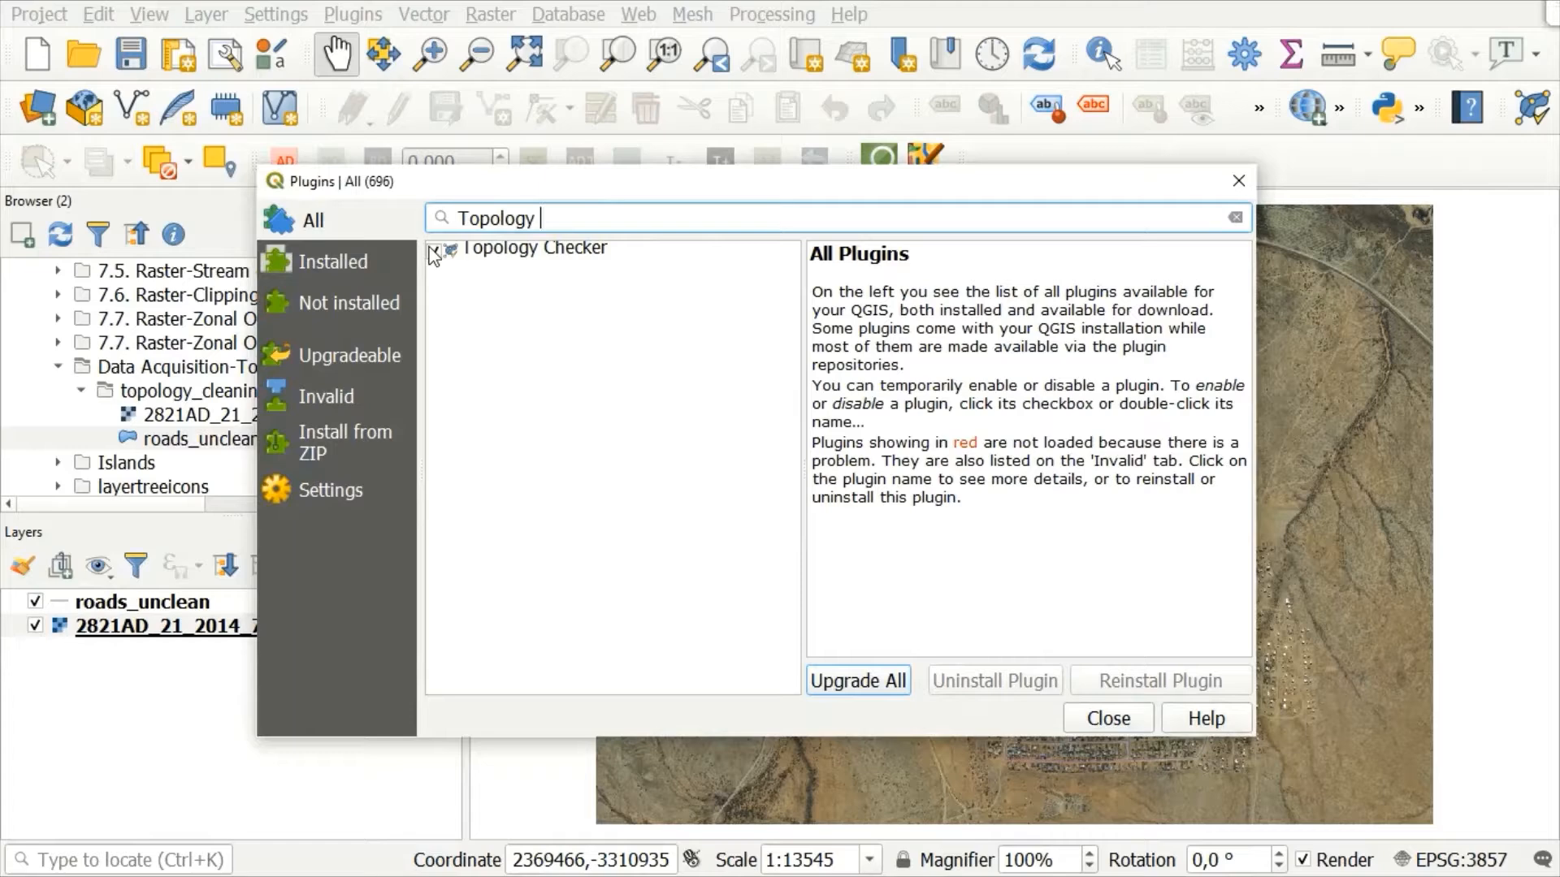
left_click(433, 252)
Step: Search the plugins for "Geometry ch" to check the Geometry Checker plugin's status, and close the plugin manager
left_click_drag(557, 218, 438, 218)
key("BackSpace")
type("Geom")
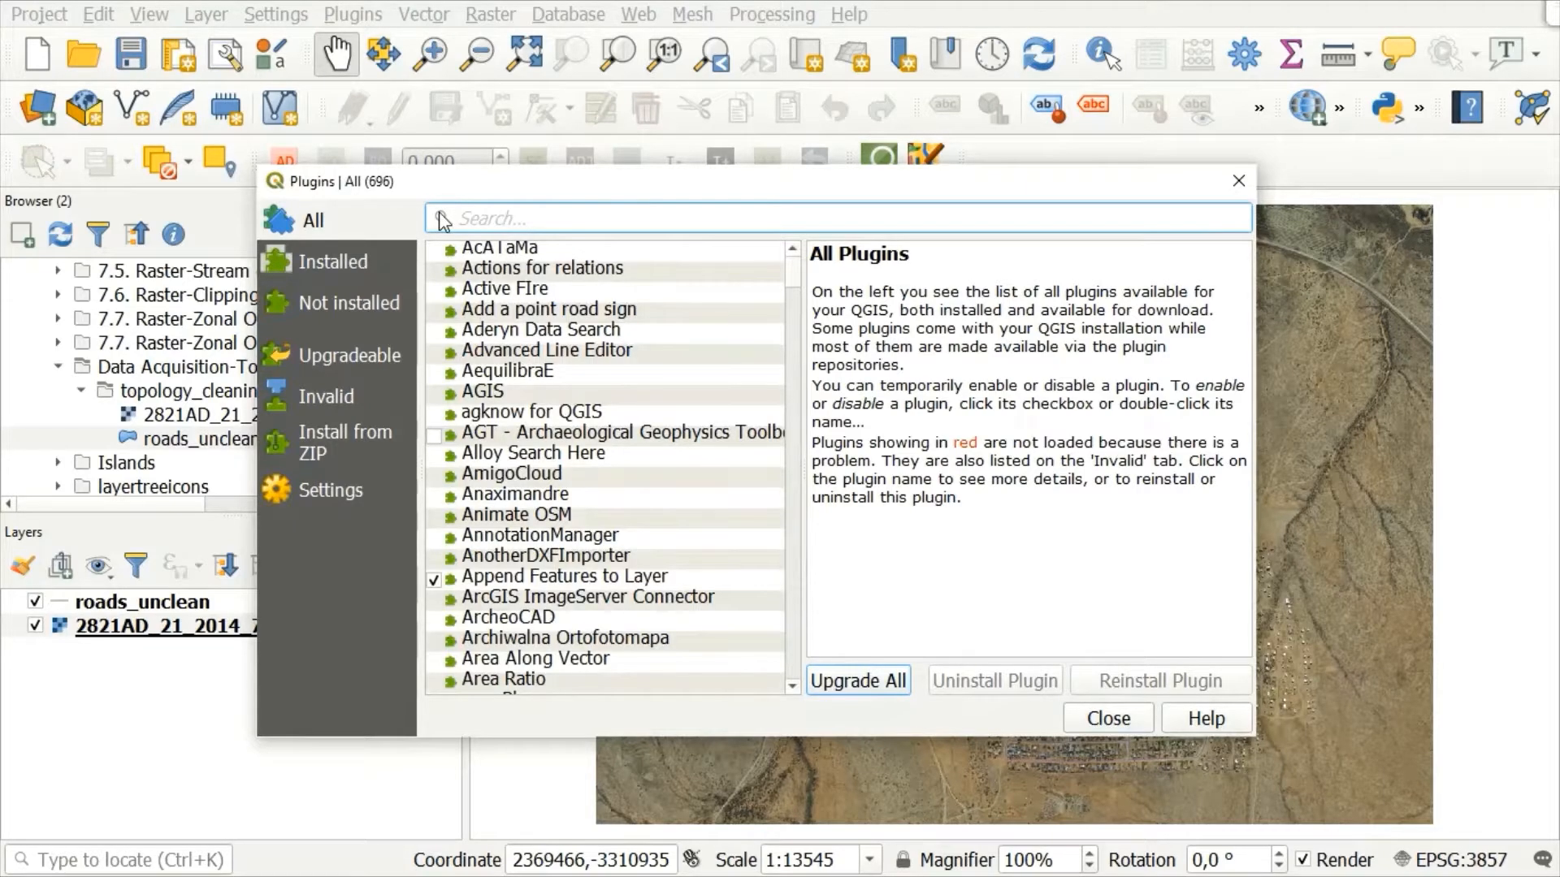
type("try")
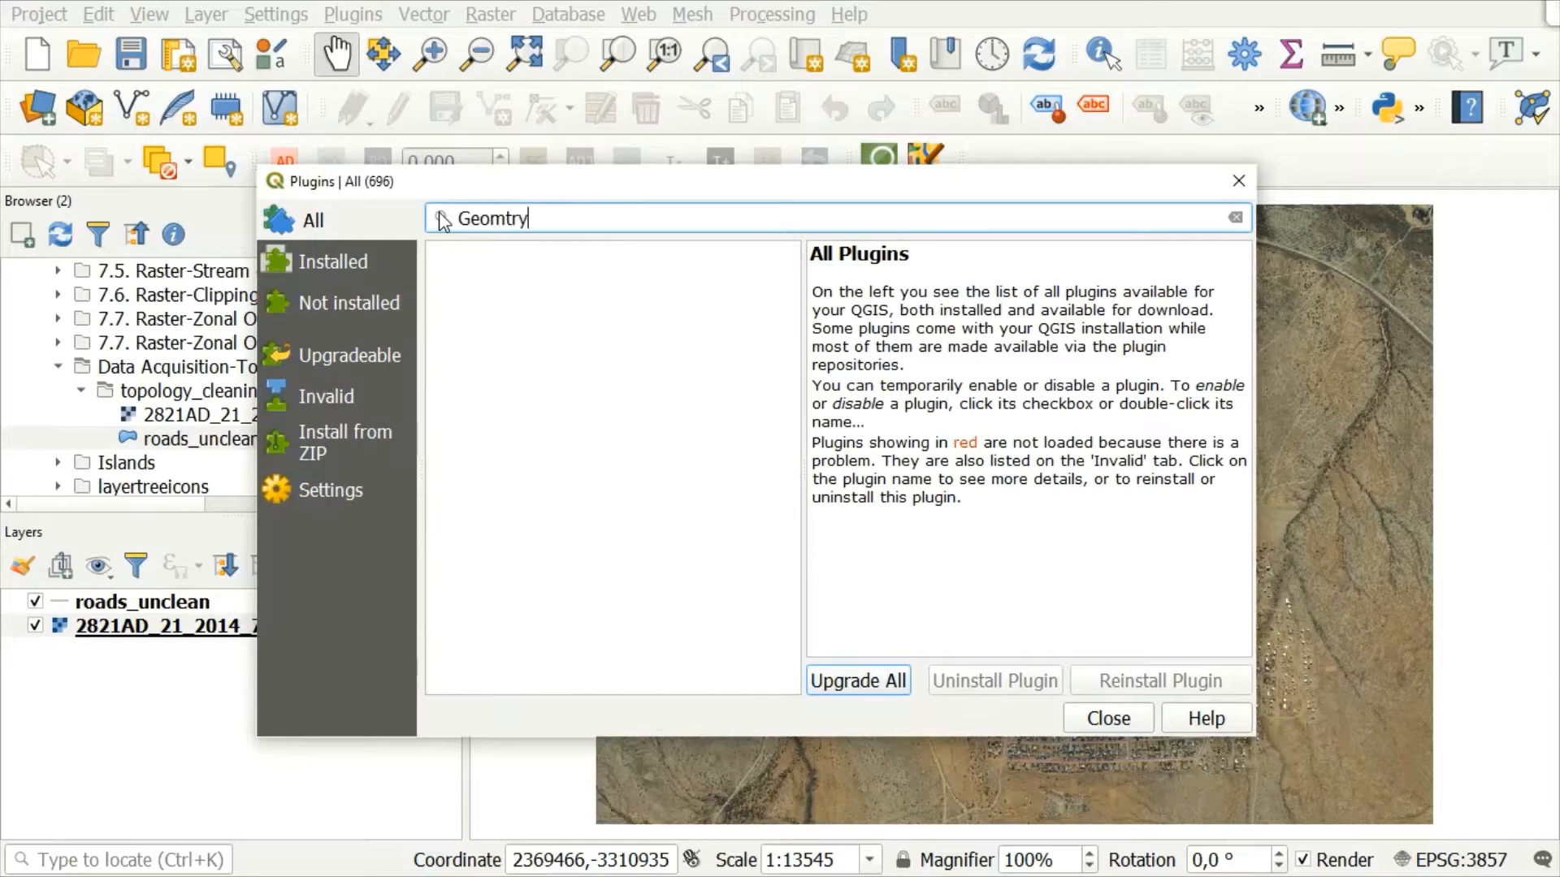
key("BackSpace")
key("BackSpace")
key("BackSpace")
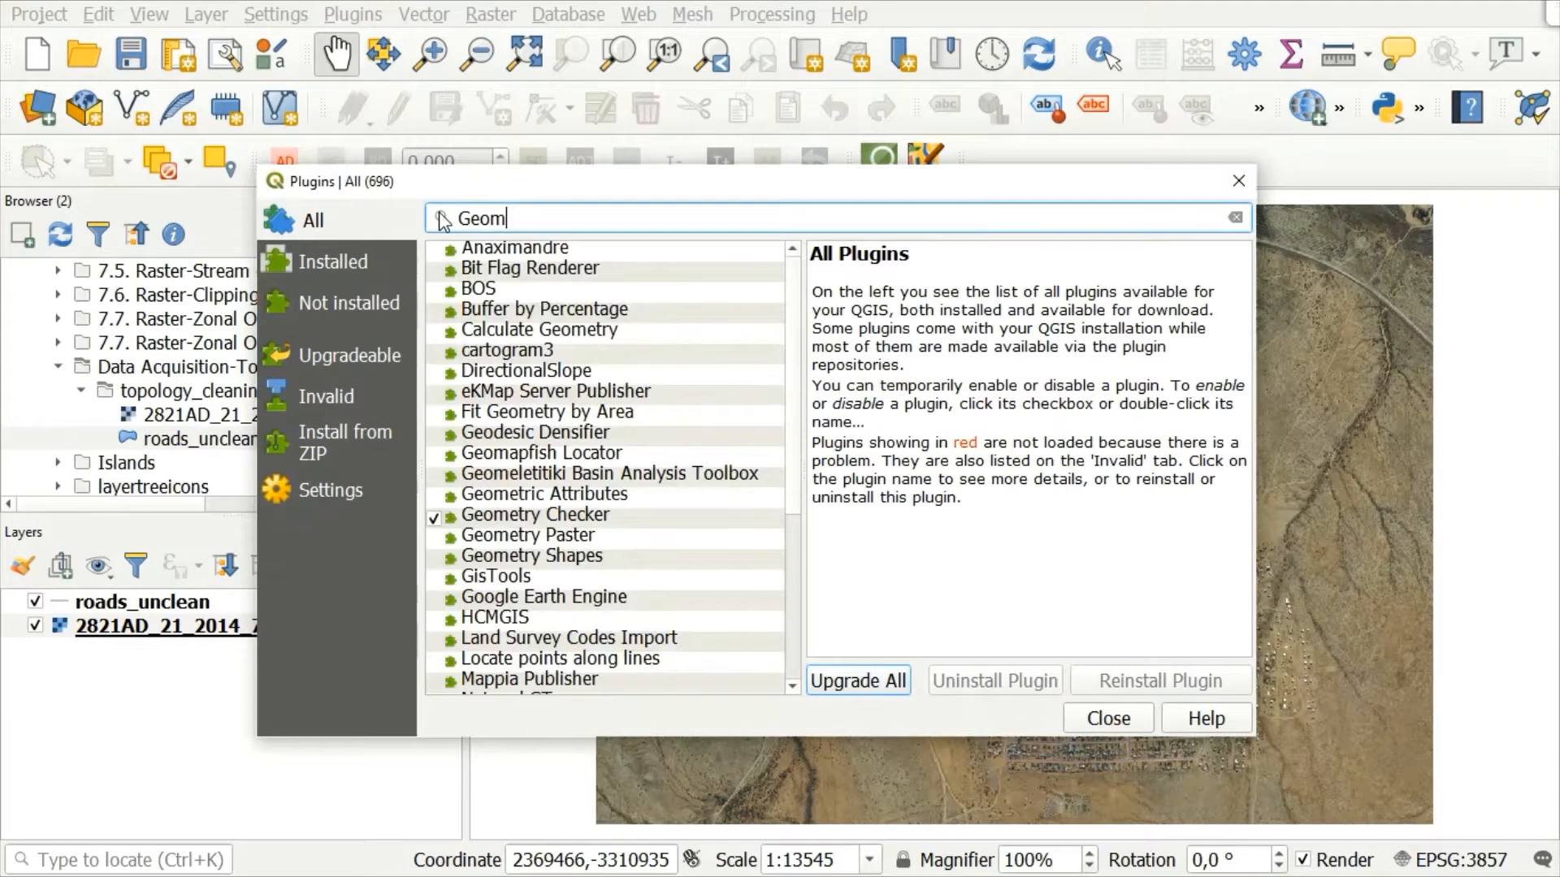
type("etry ch")
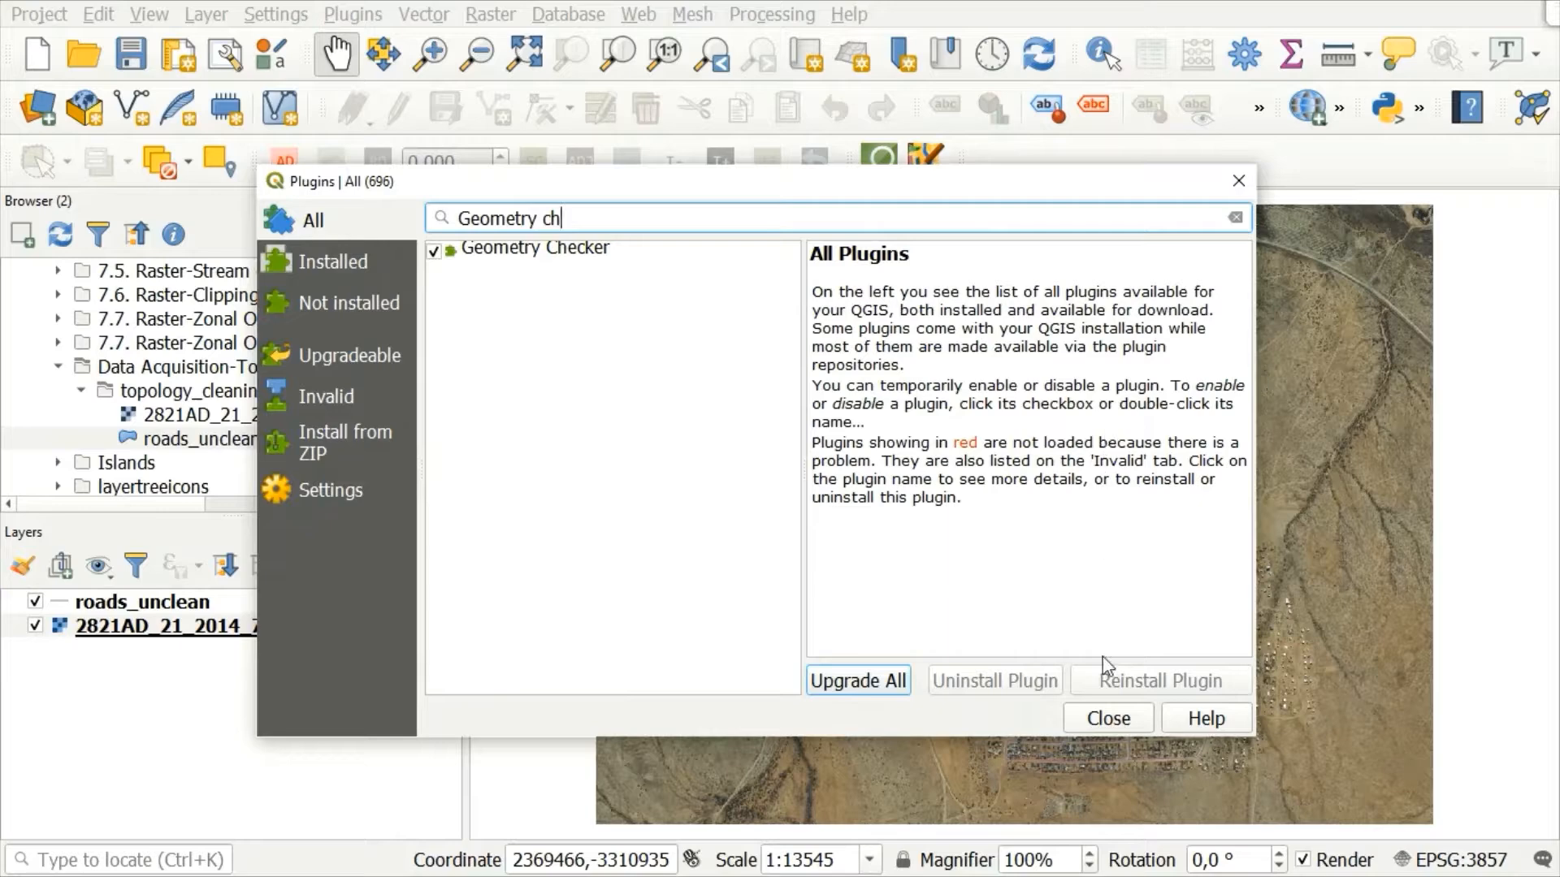
left_click(1123, 721)
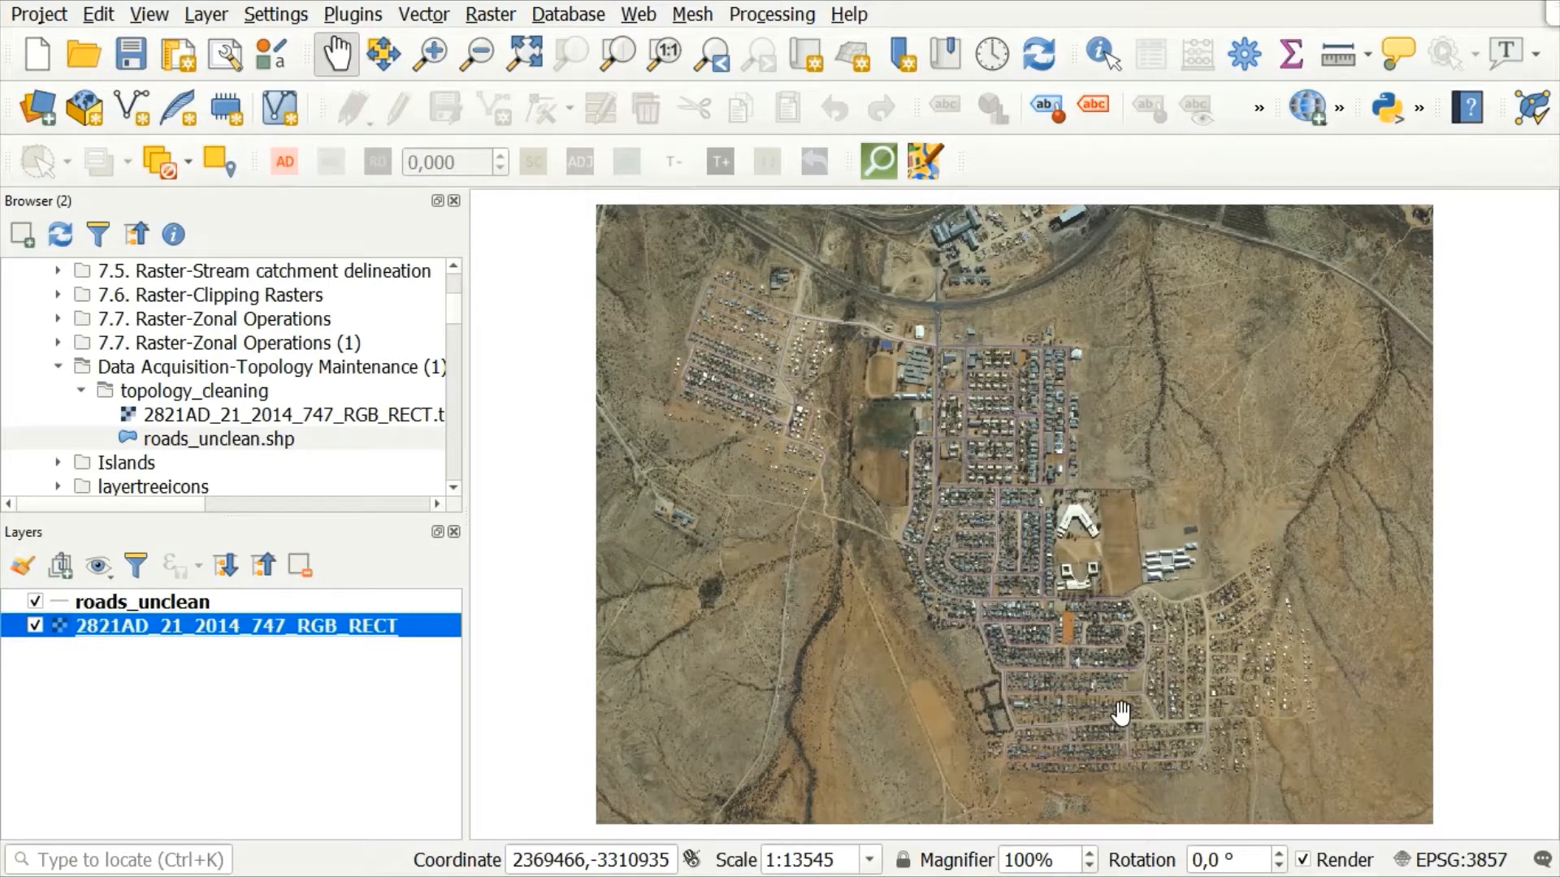
Step: Set the Simple Line color of the roads_unclean layer's symbology to bright orange
left_click(136, 604)
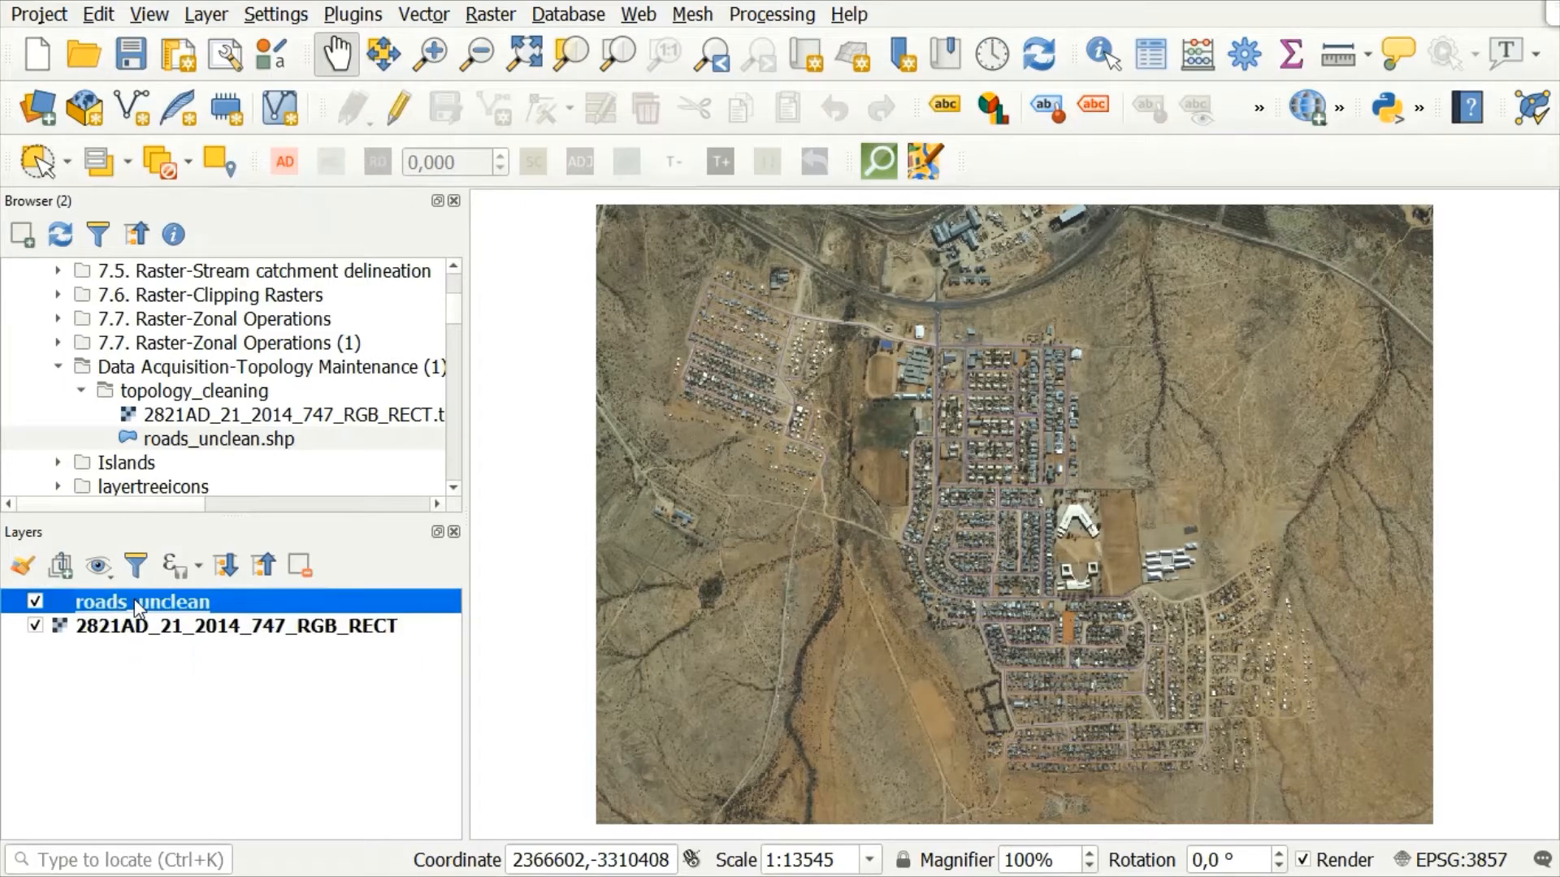
right_click(198, 603)
left_click(290, 591)
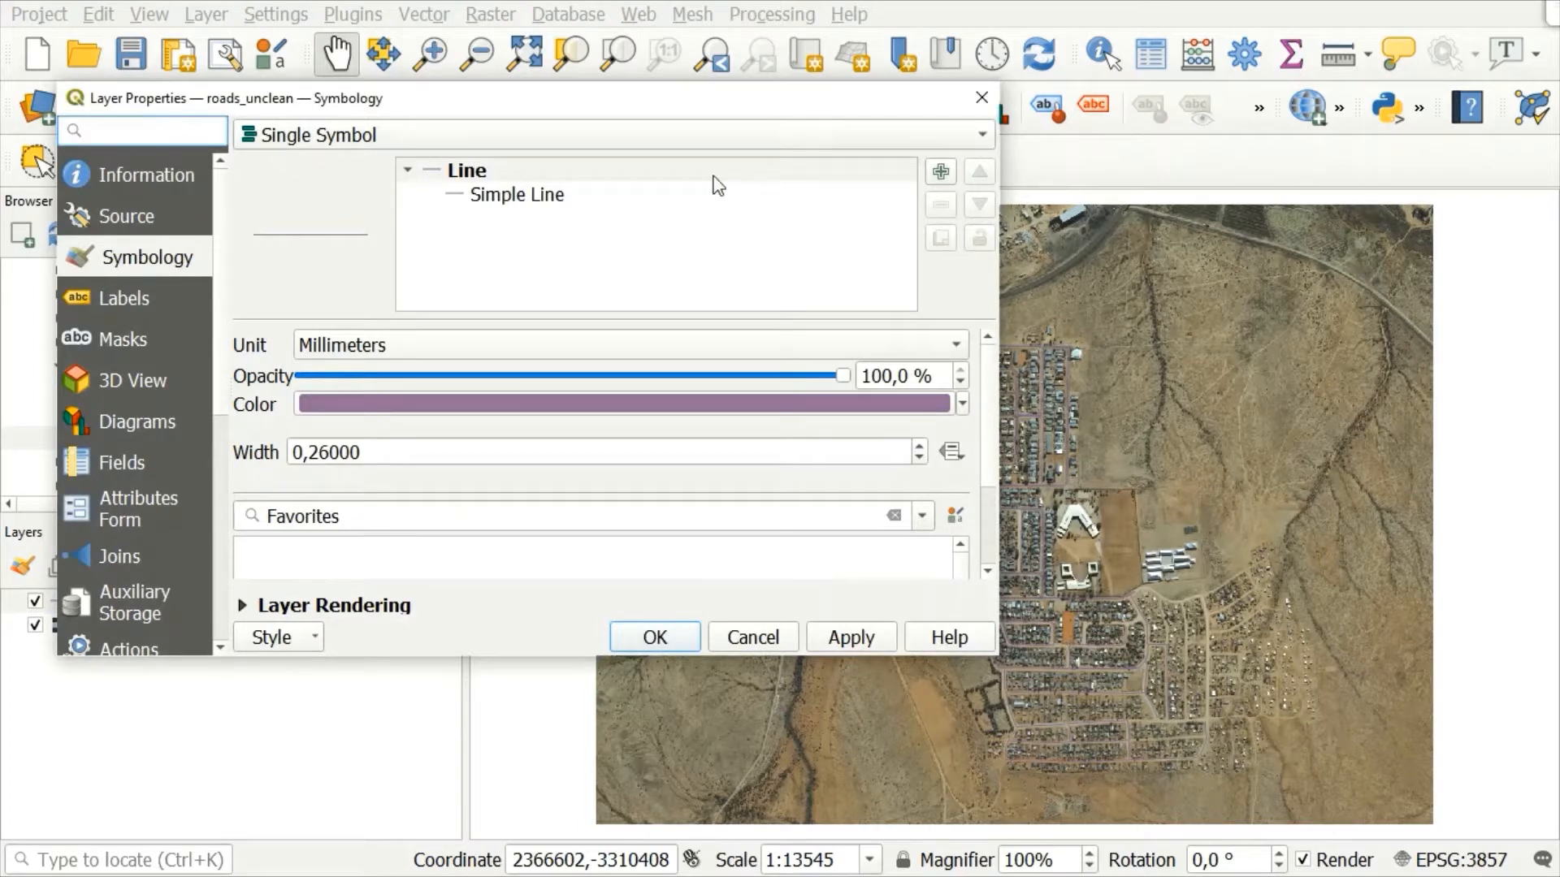
left_click(697, 178)
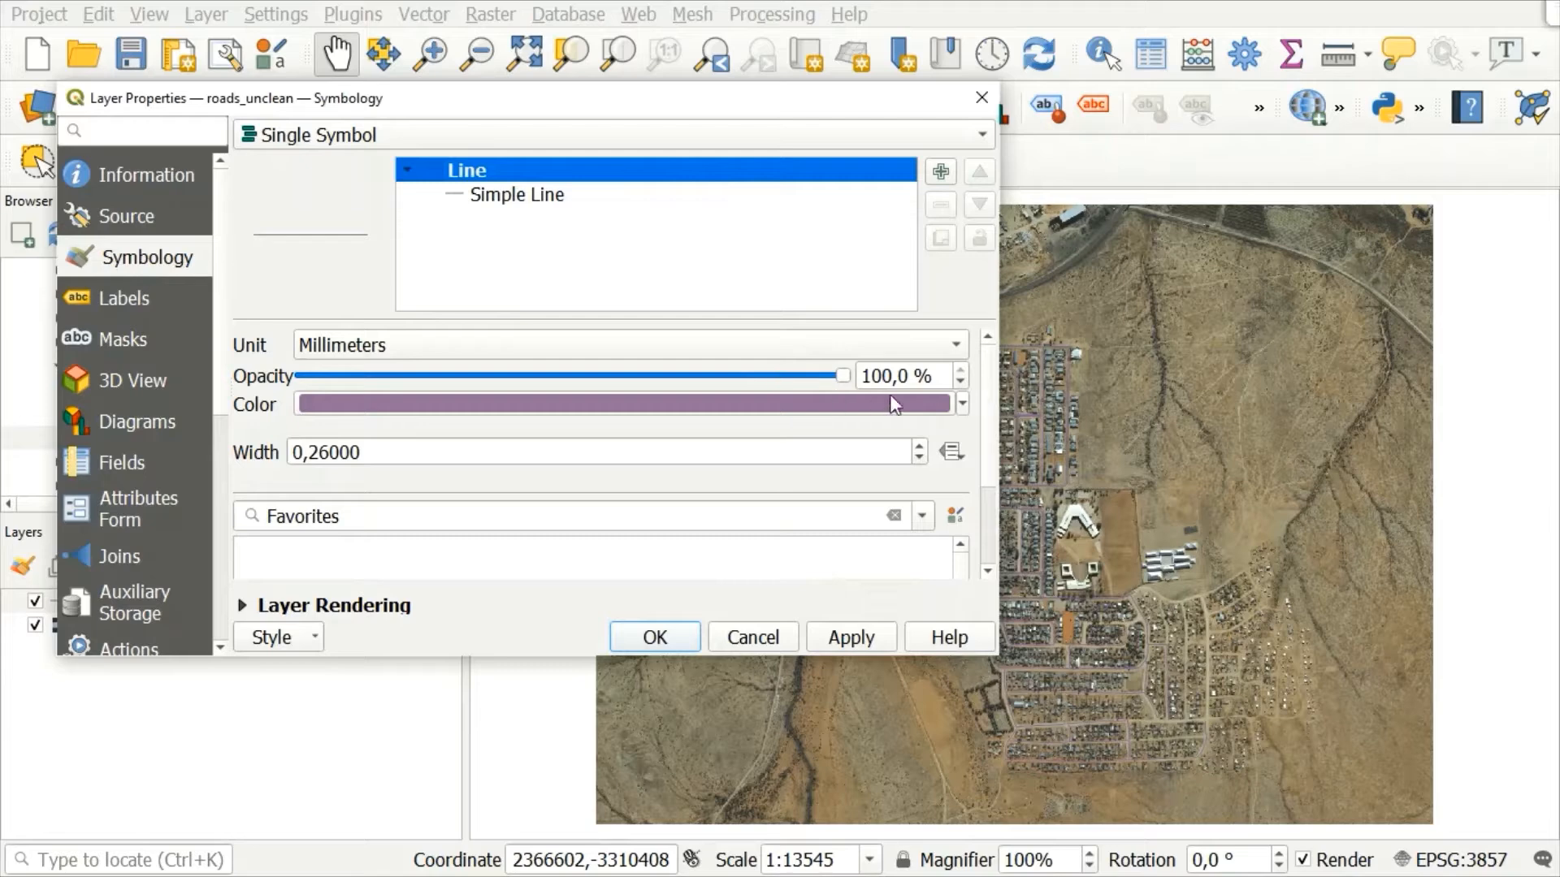
left_click(572, 203)
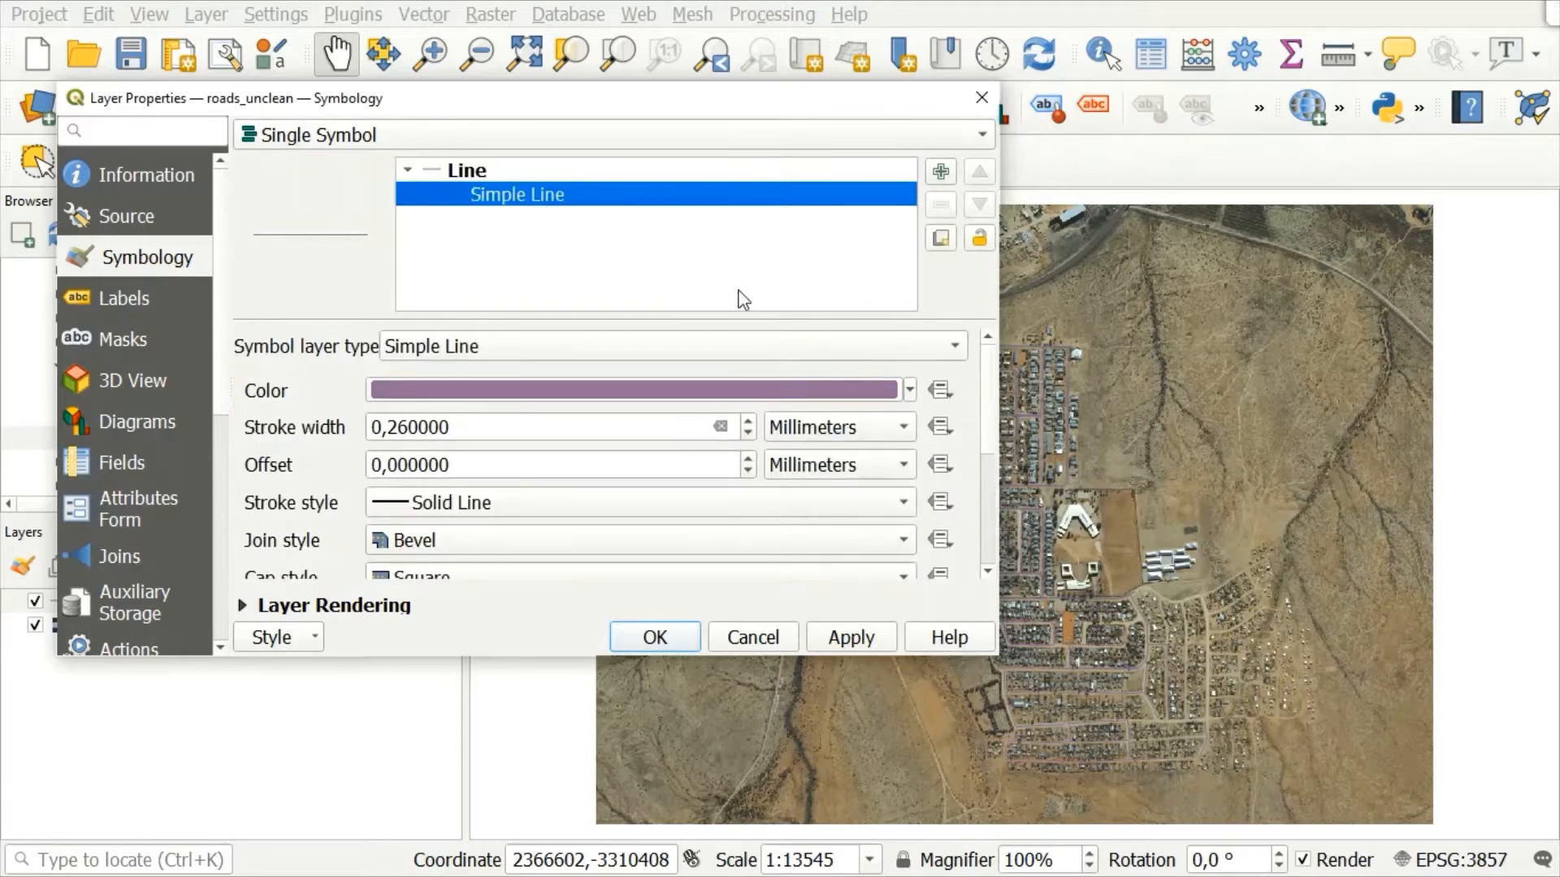
left_click(879, 385)
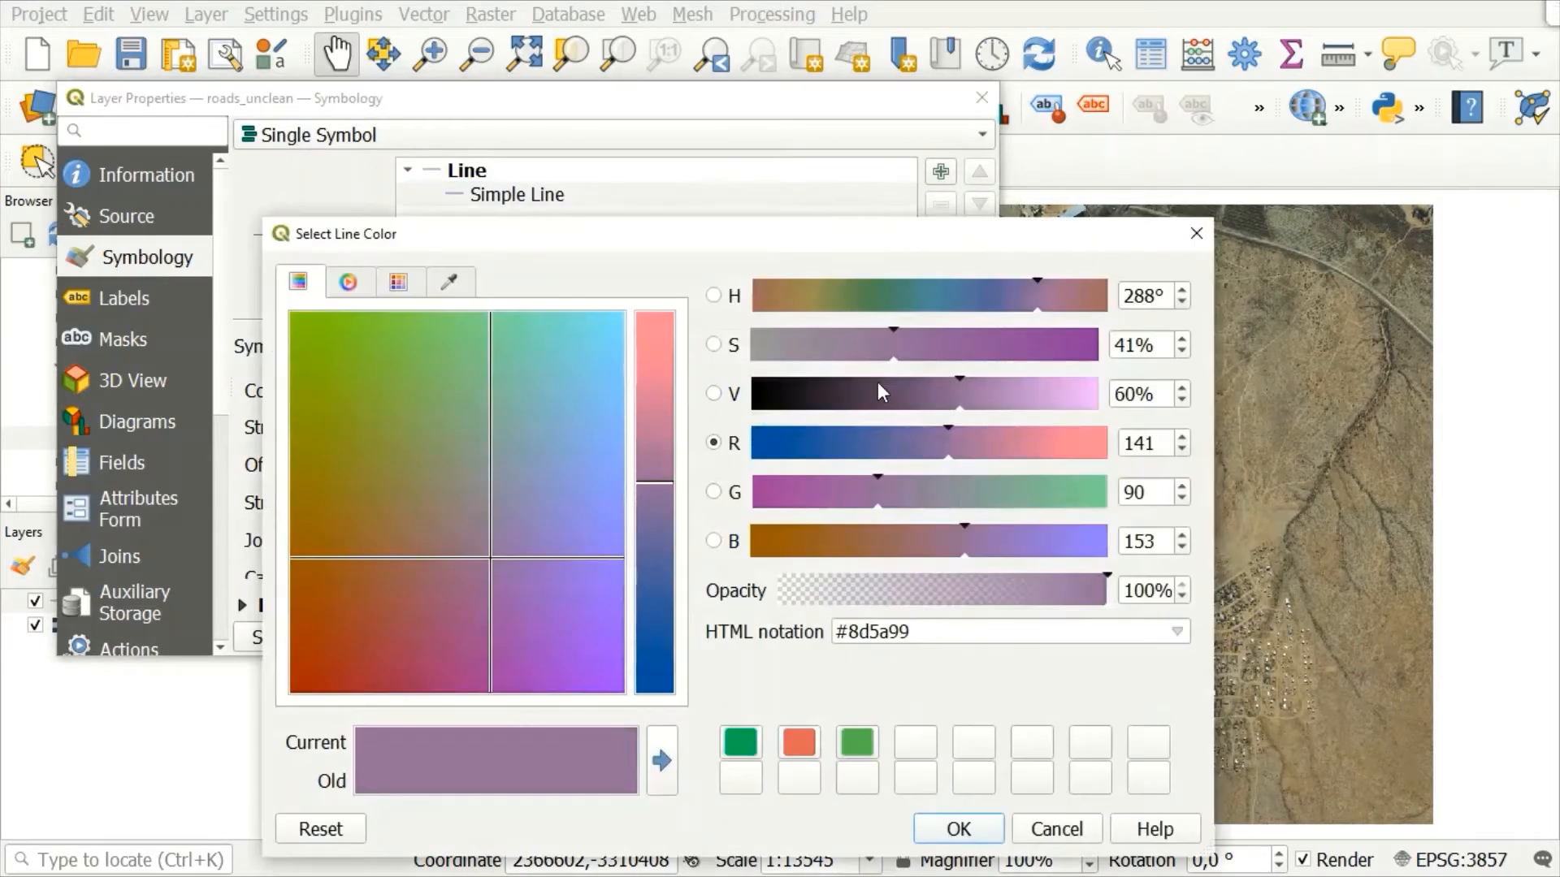
left_click(938, 633)
key("BackSpace")
key("BackSpace")
key("BackSpace")
key("BackSpace")
key("BackSpace")
key("BackSpace")
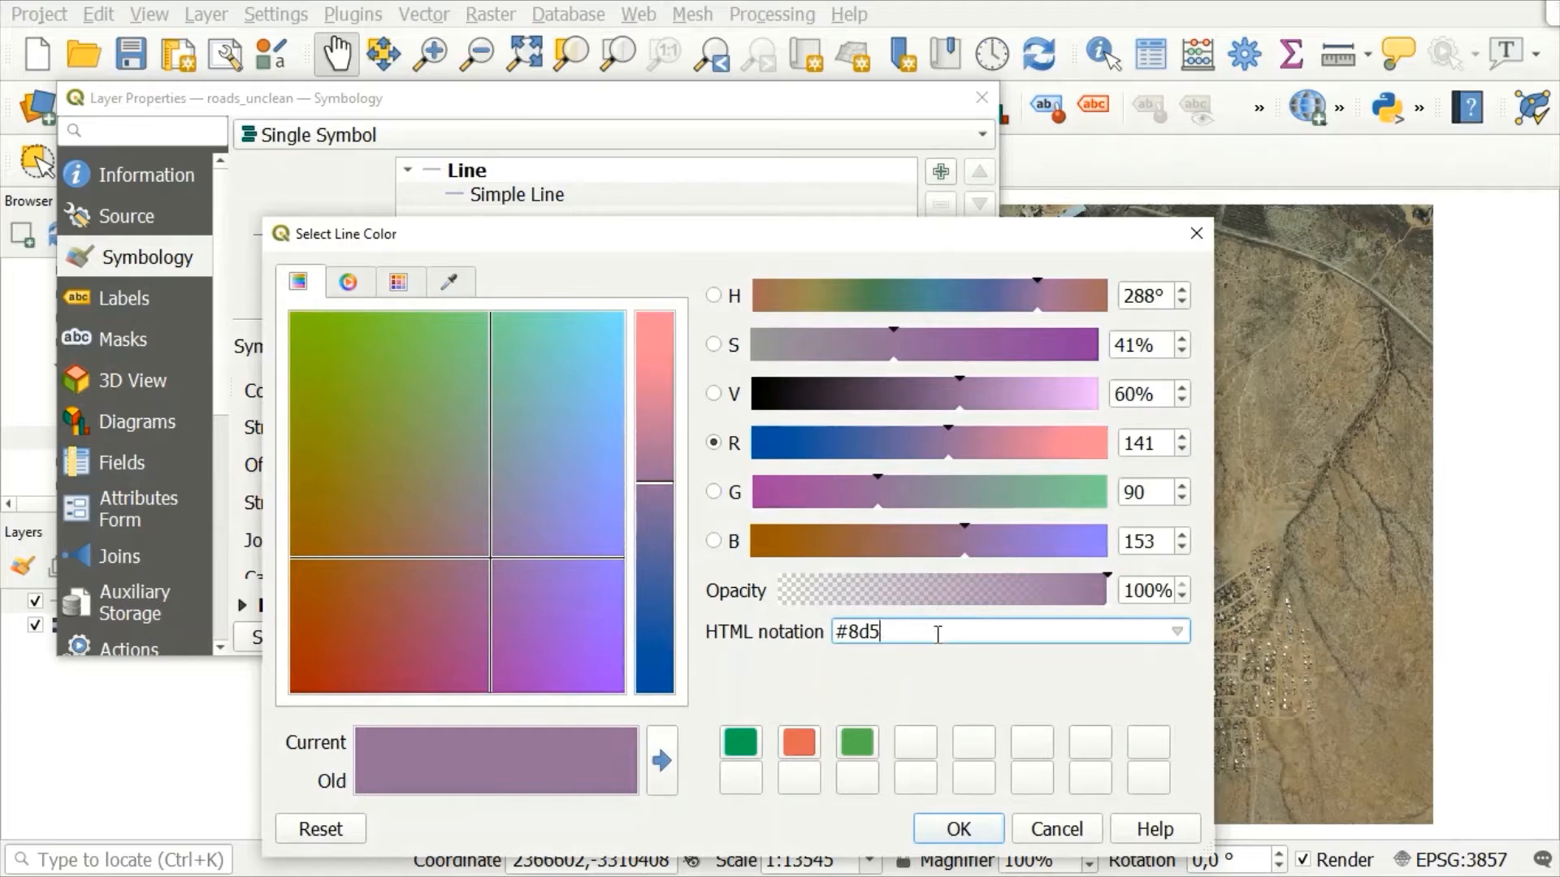
type("e31a1c")
left_click(955, 827)
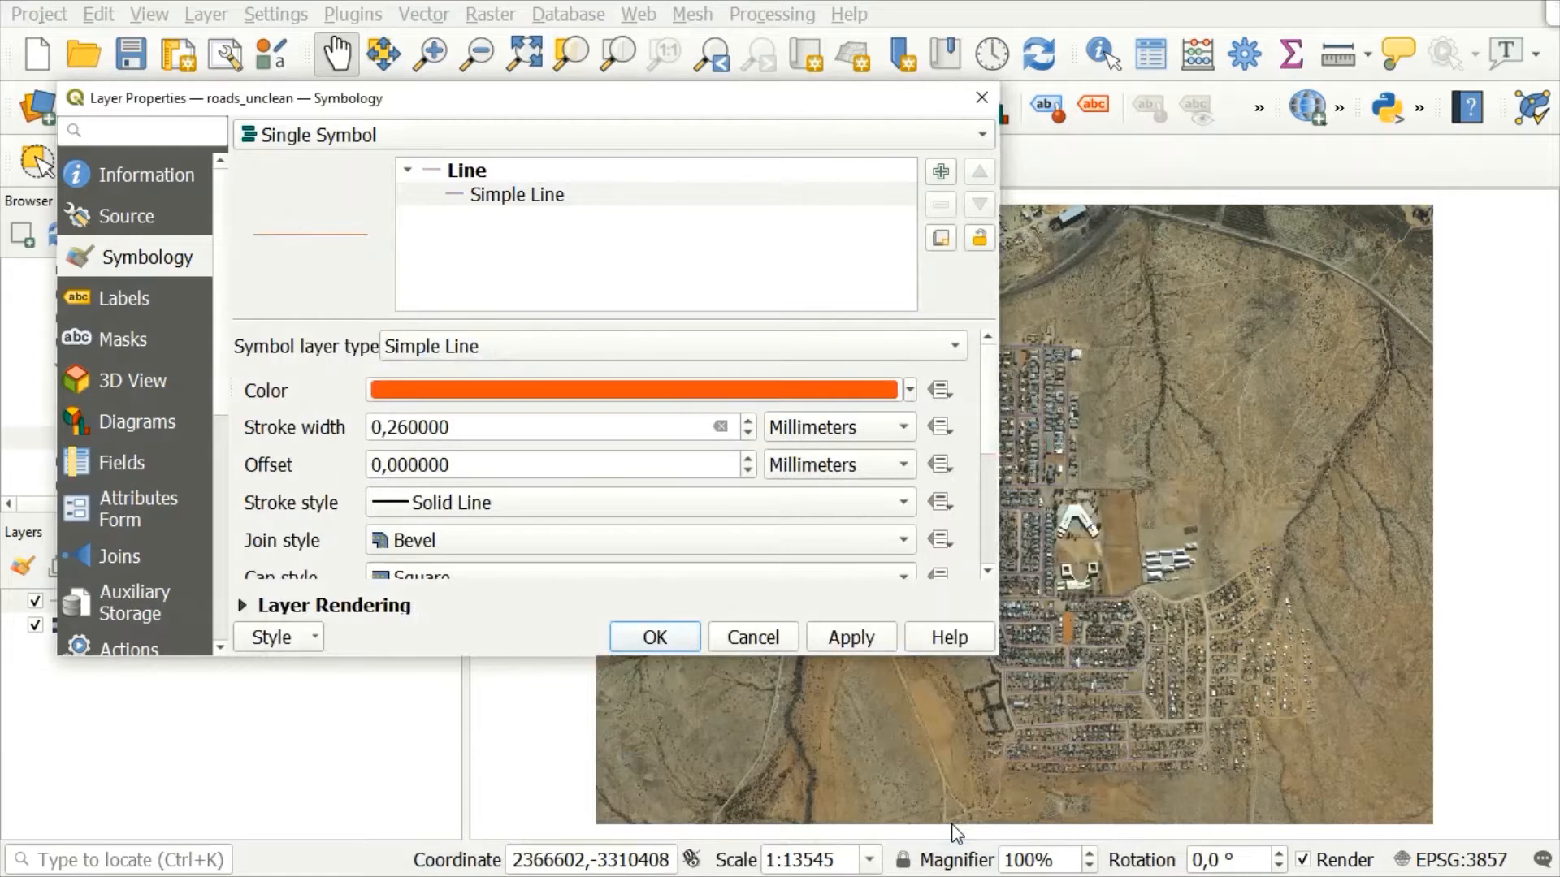
Step: Set the stroke width of the roads_unclean lines to 0.86 millimeters and accept the layer styling
mouse_move(633, 427)
left_mouse_down()
mouse_move(365, 425)
mouse_move(353, 446)
left_mouse_up()
key("BackSpace")
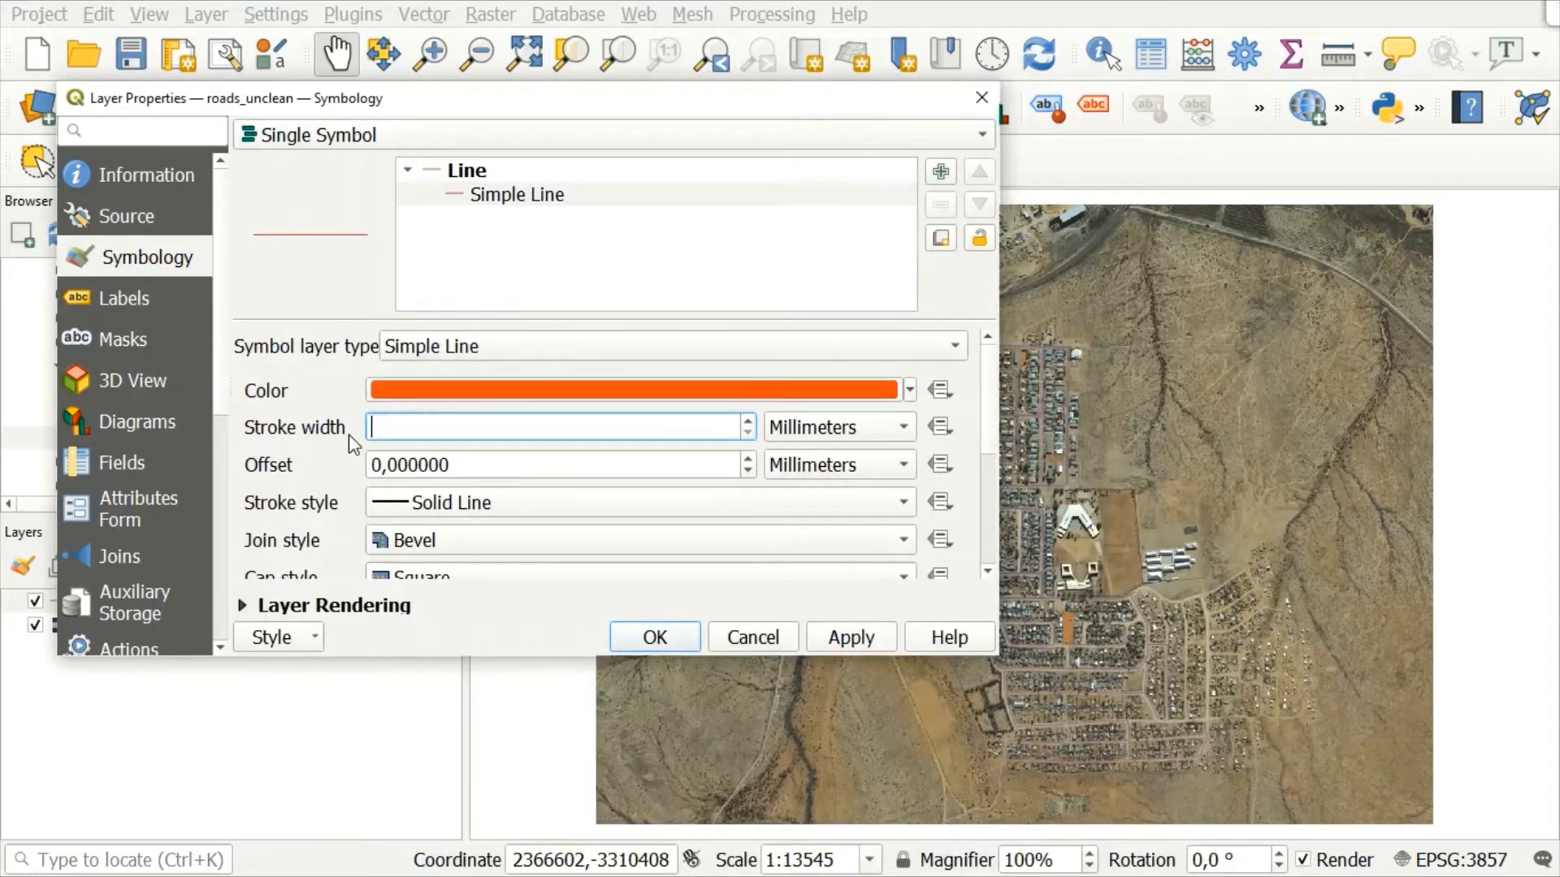
type("0.86")
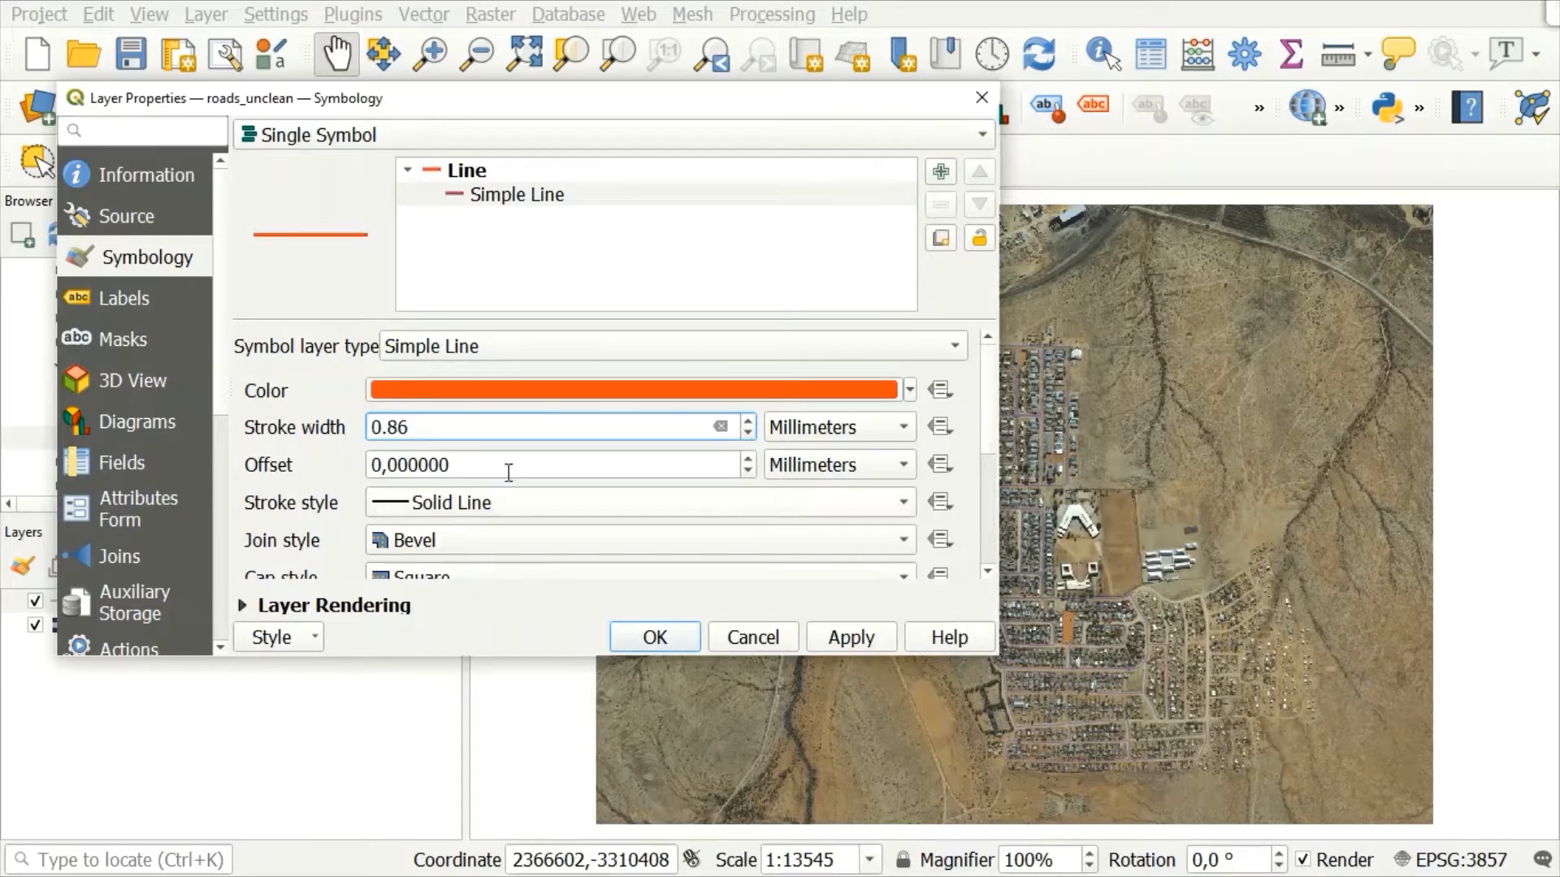
left_click(672, 650)
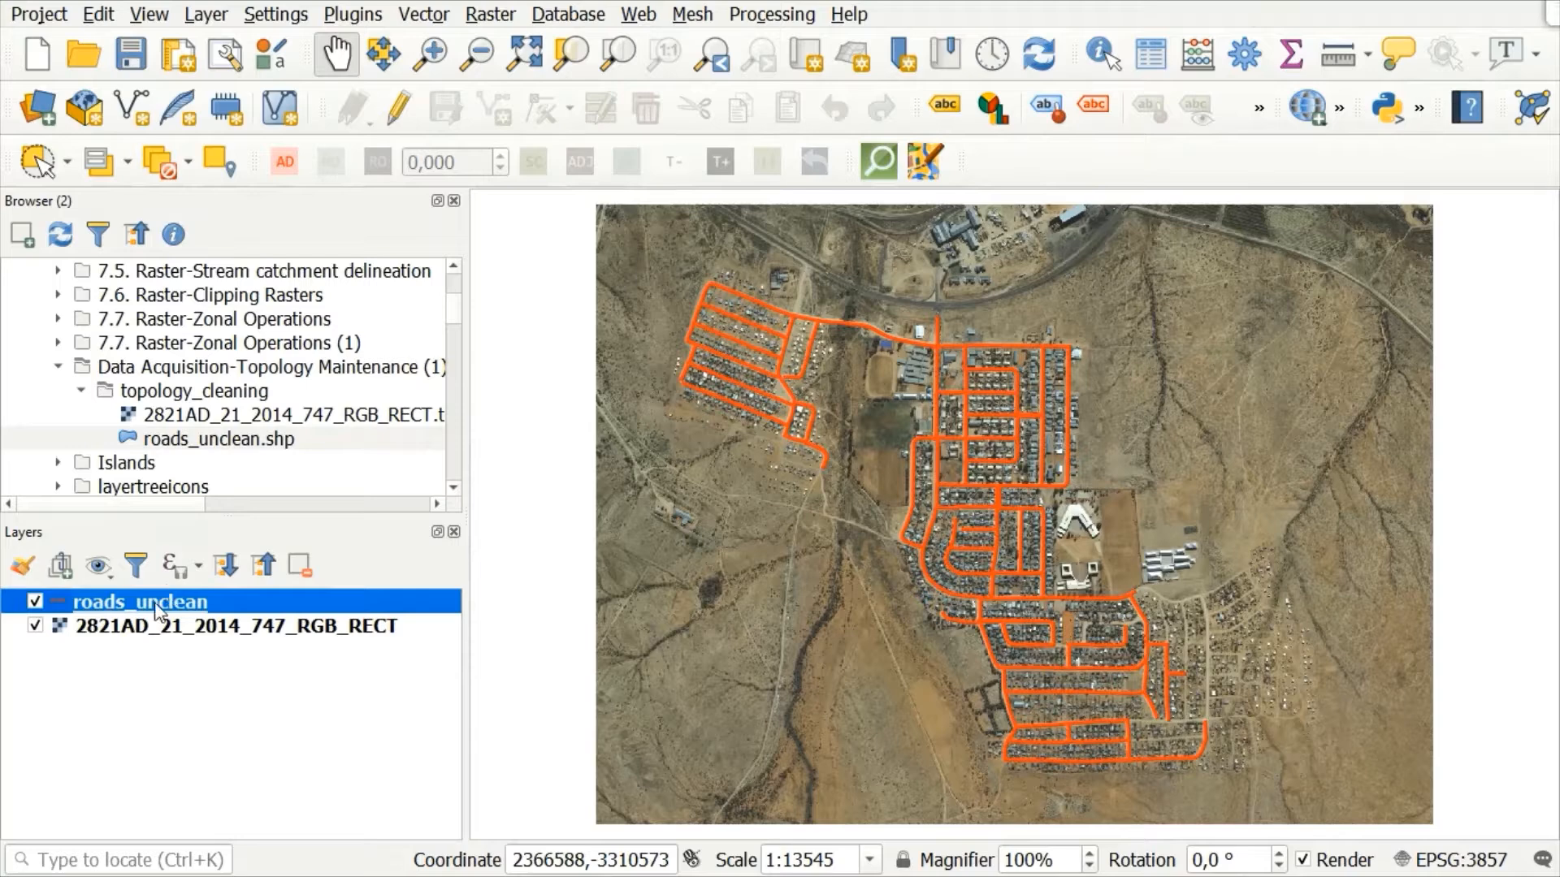
Step: Set the feature blending mode in the roads_unclean layer rendering settings to Multiply and accept the change
right_click(100, 601)
left_click(188, 577)
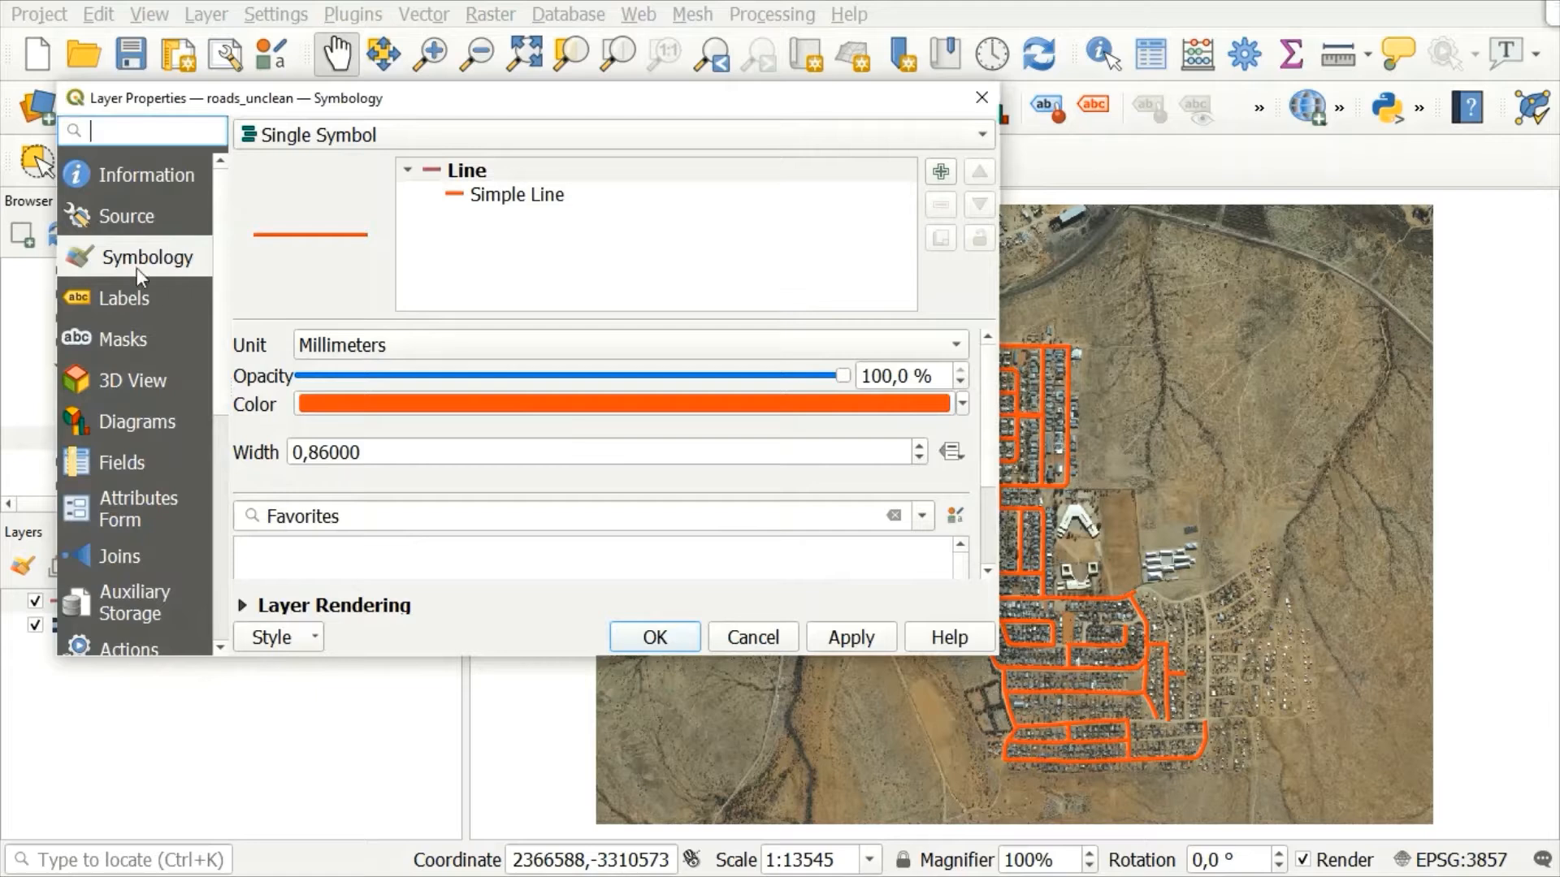
left_click(238, 603)
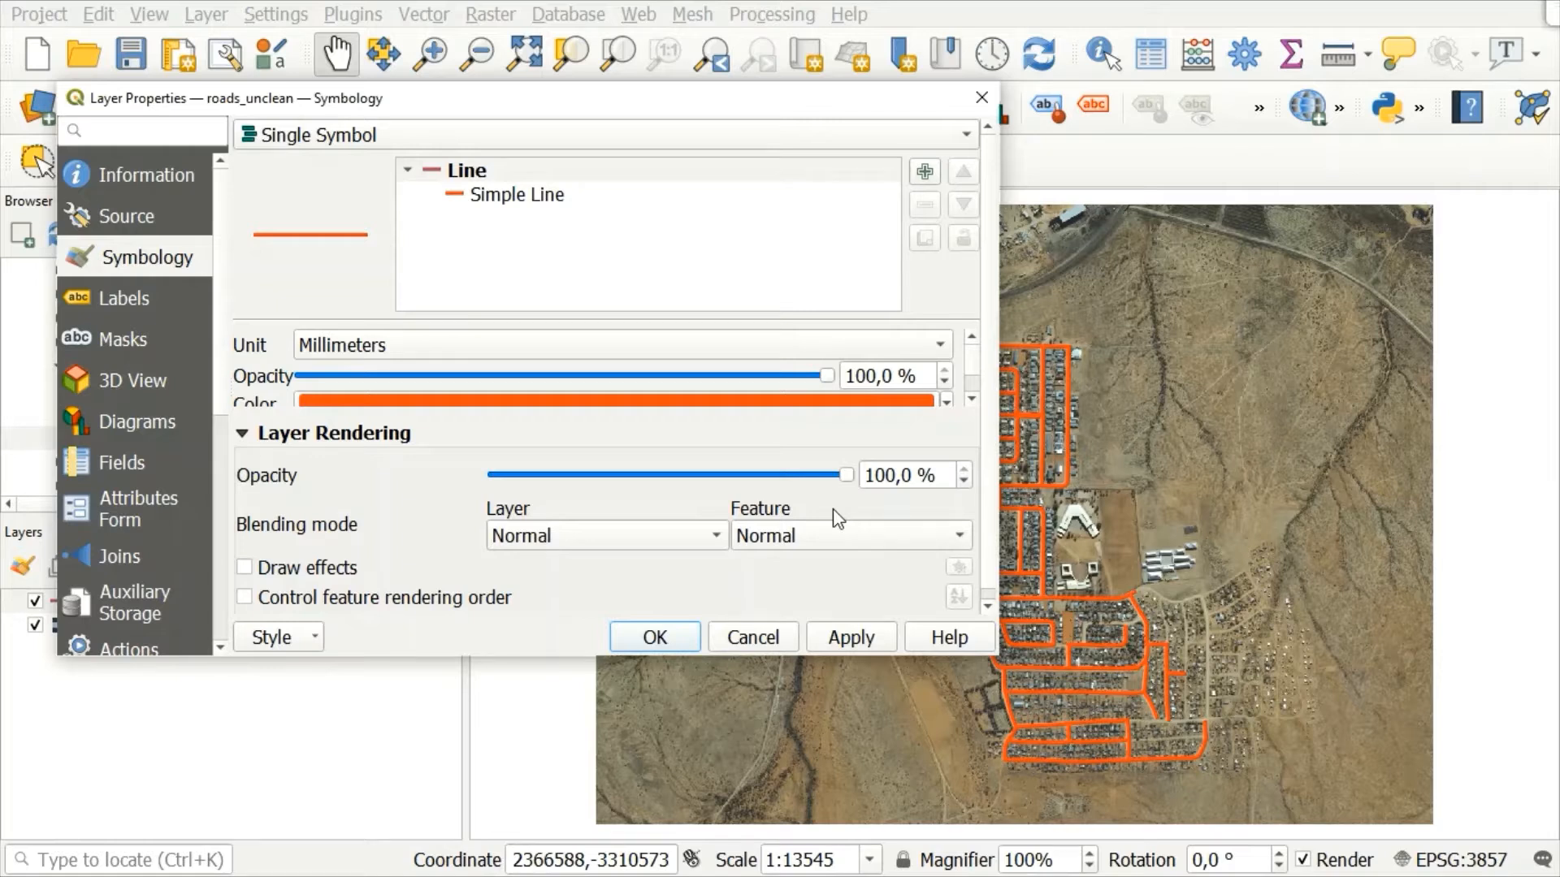
left_click(965, 533)
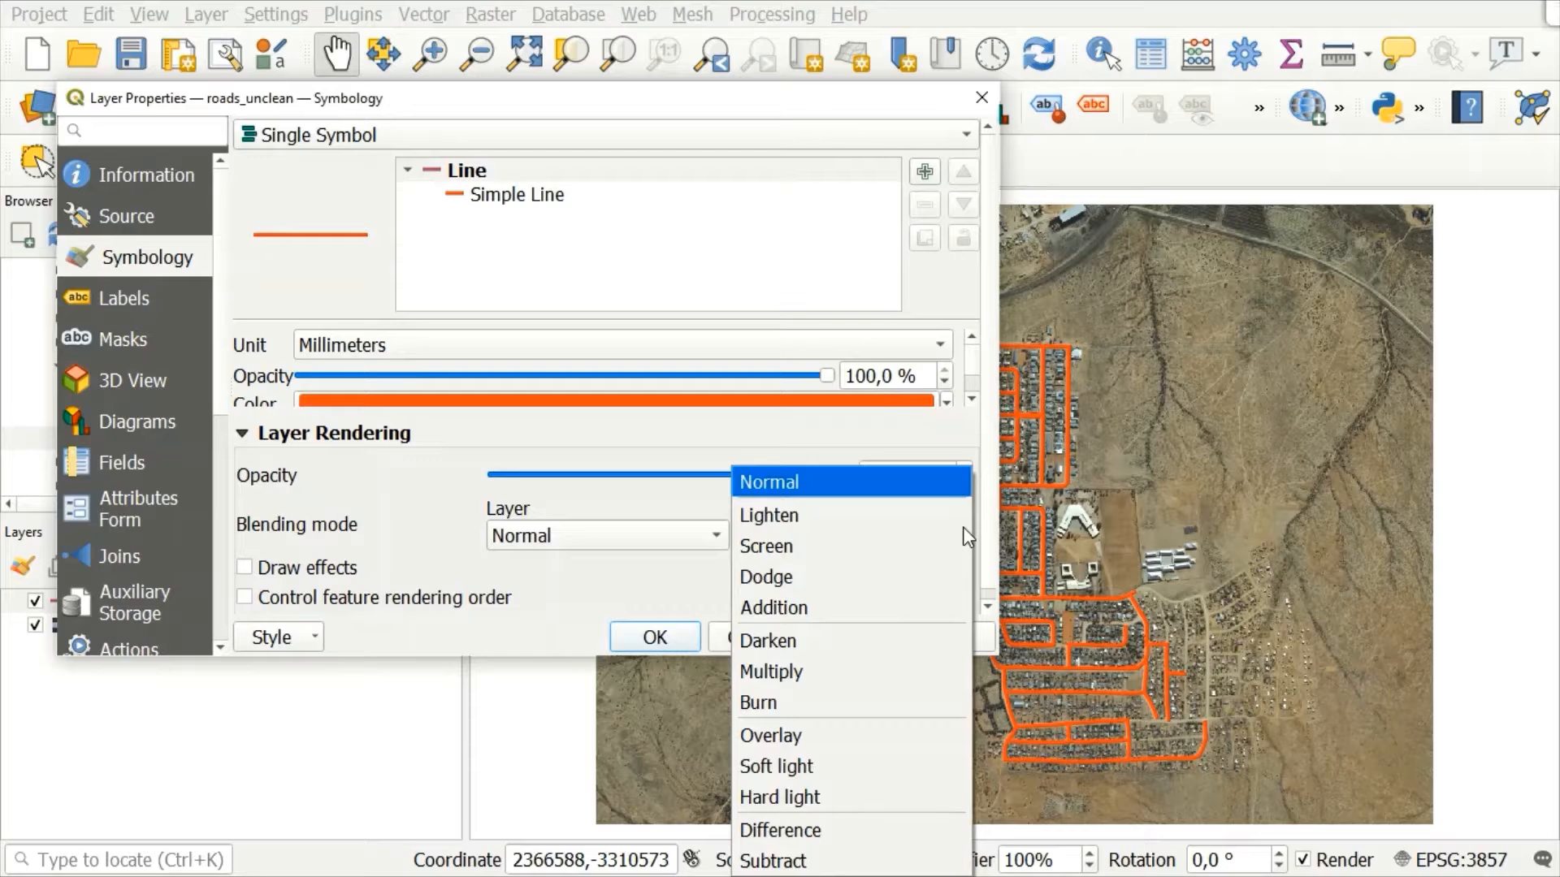
left_click(809, 671)
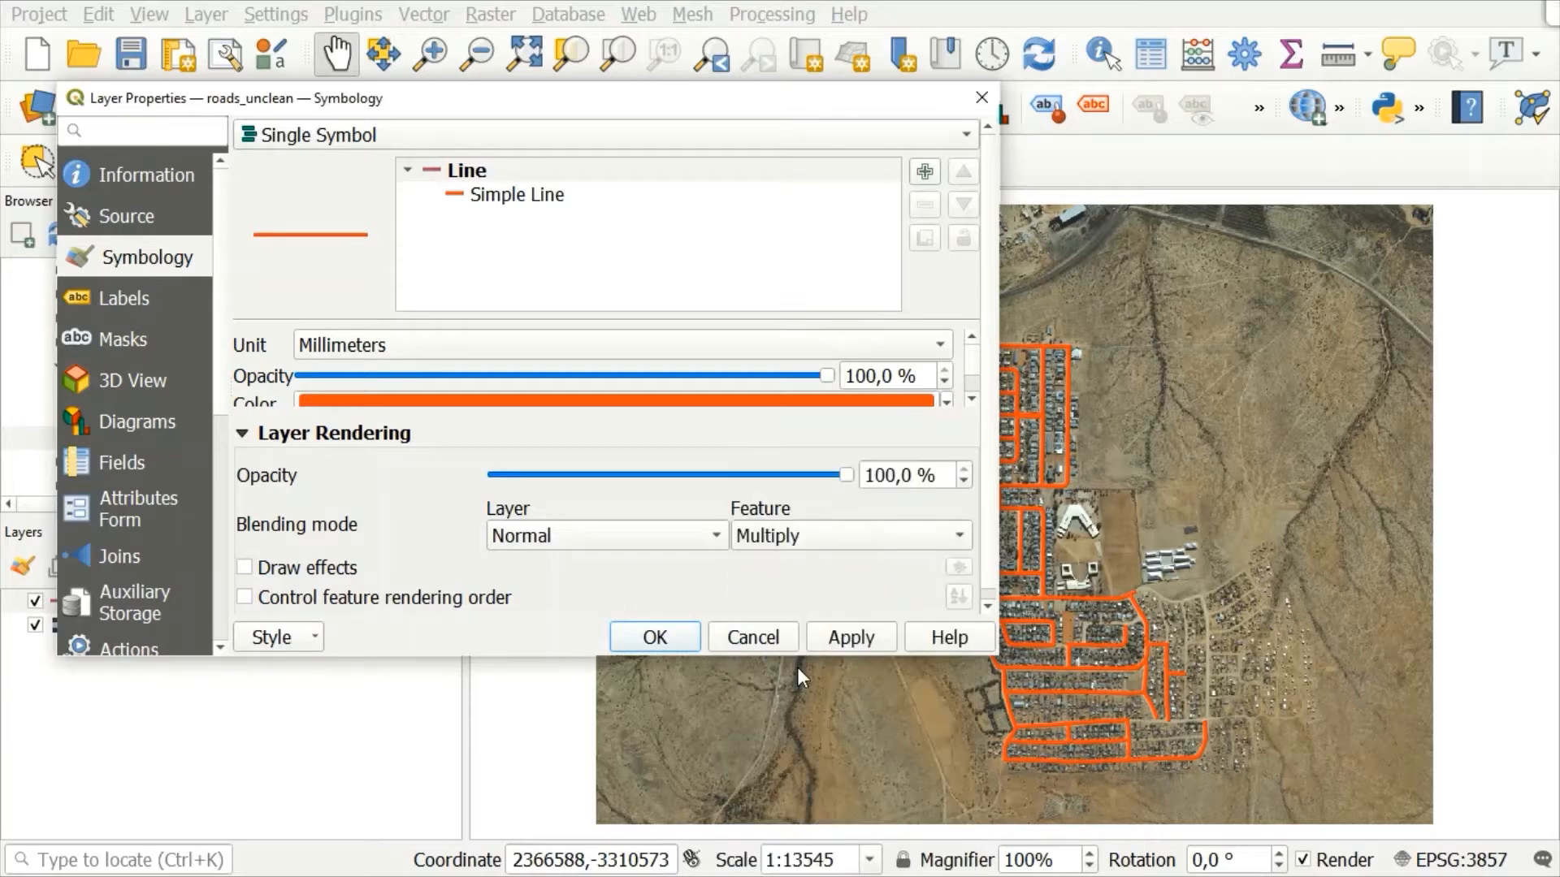
left_click(666, 635)
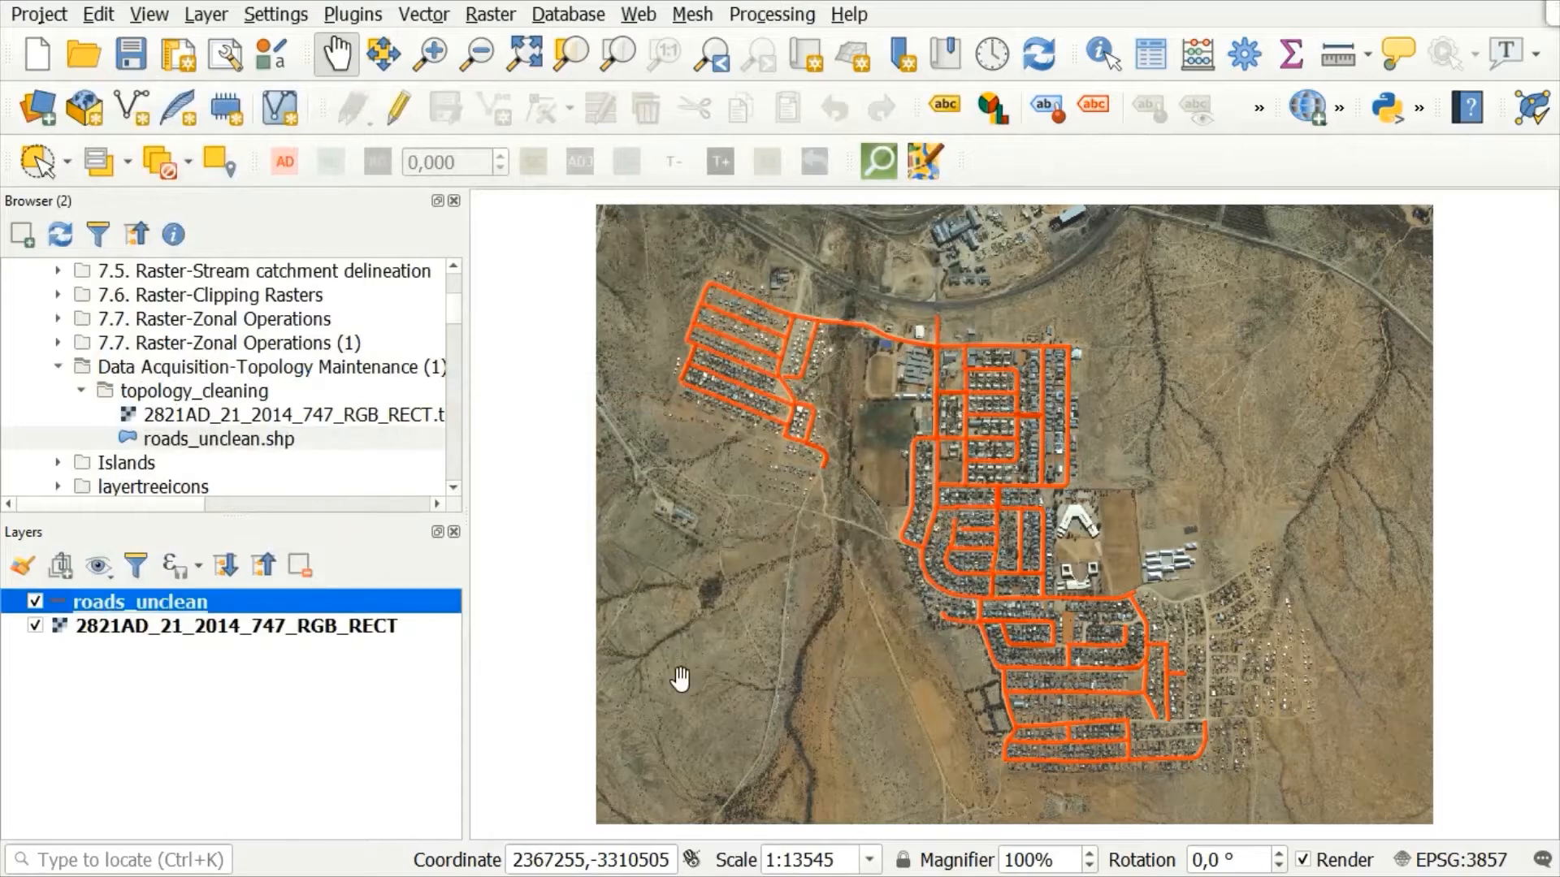
Step: Set the map scale to 1:2500 and inspect the road lines against the aerial imagery west of the V-shaped building
left_click(874, 864)
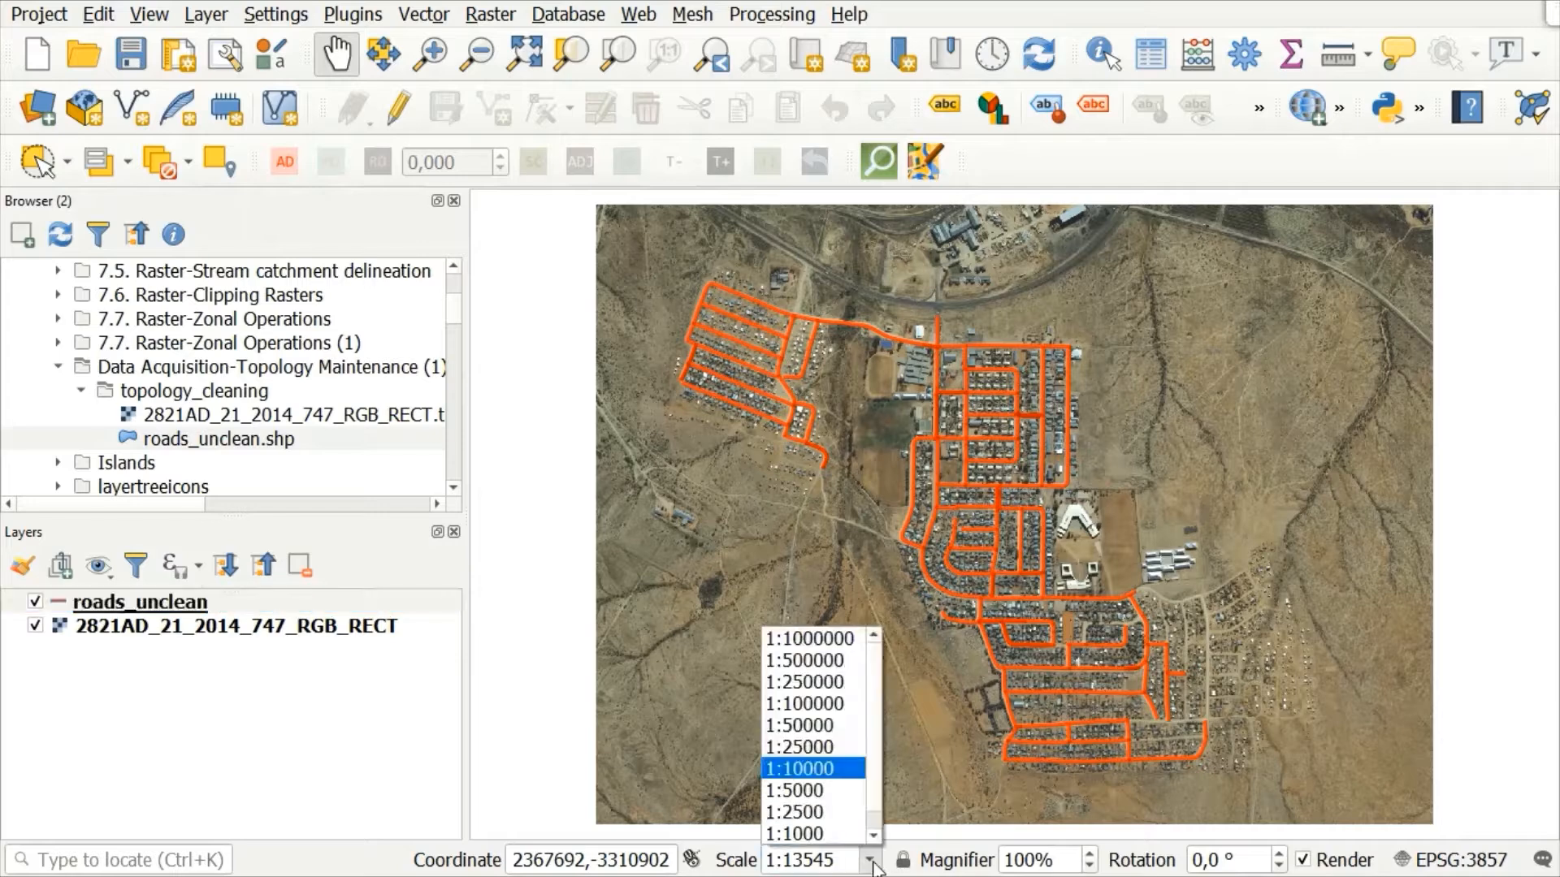
left_click(806, 810)
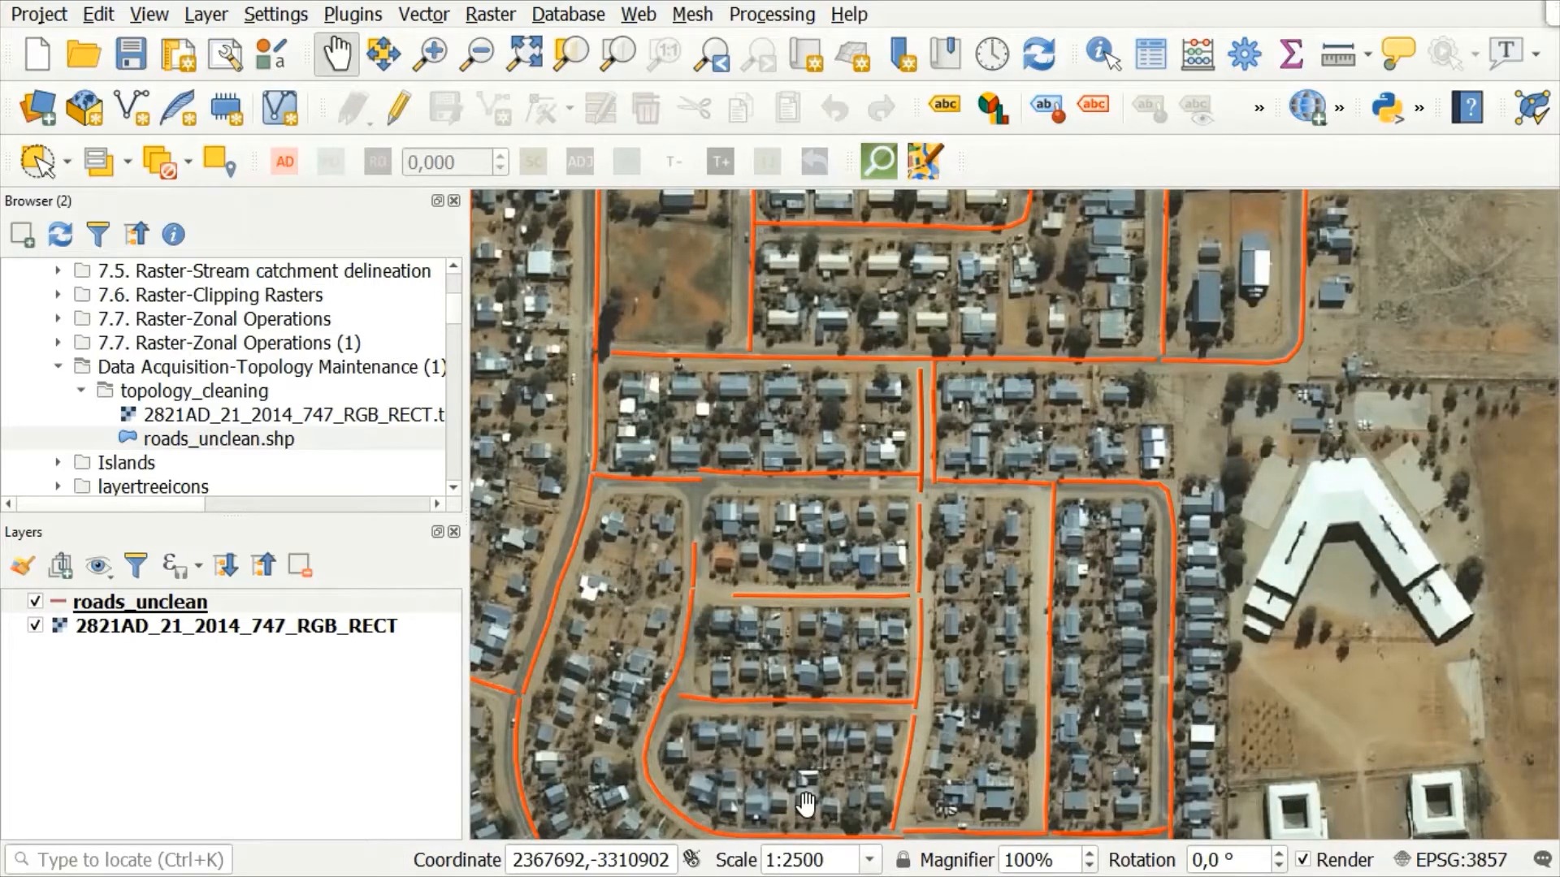
left_click_drag(858, 751, 1085, 760)
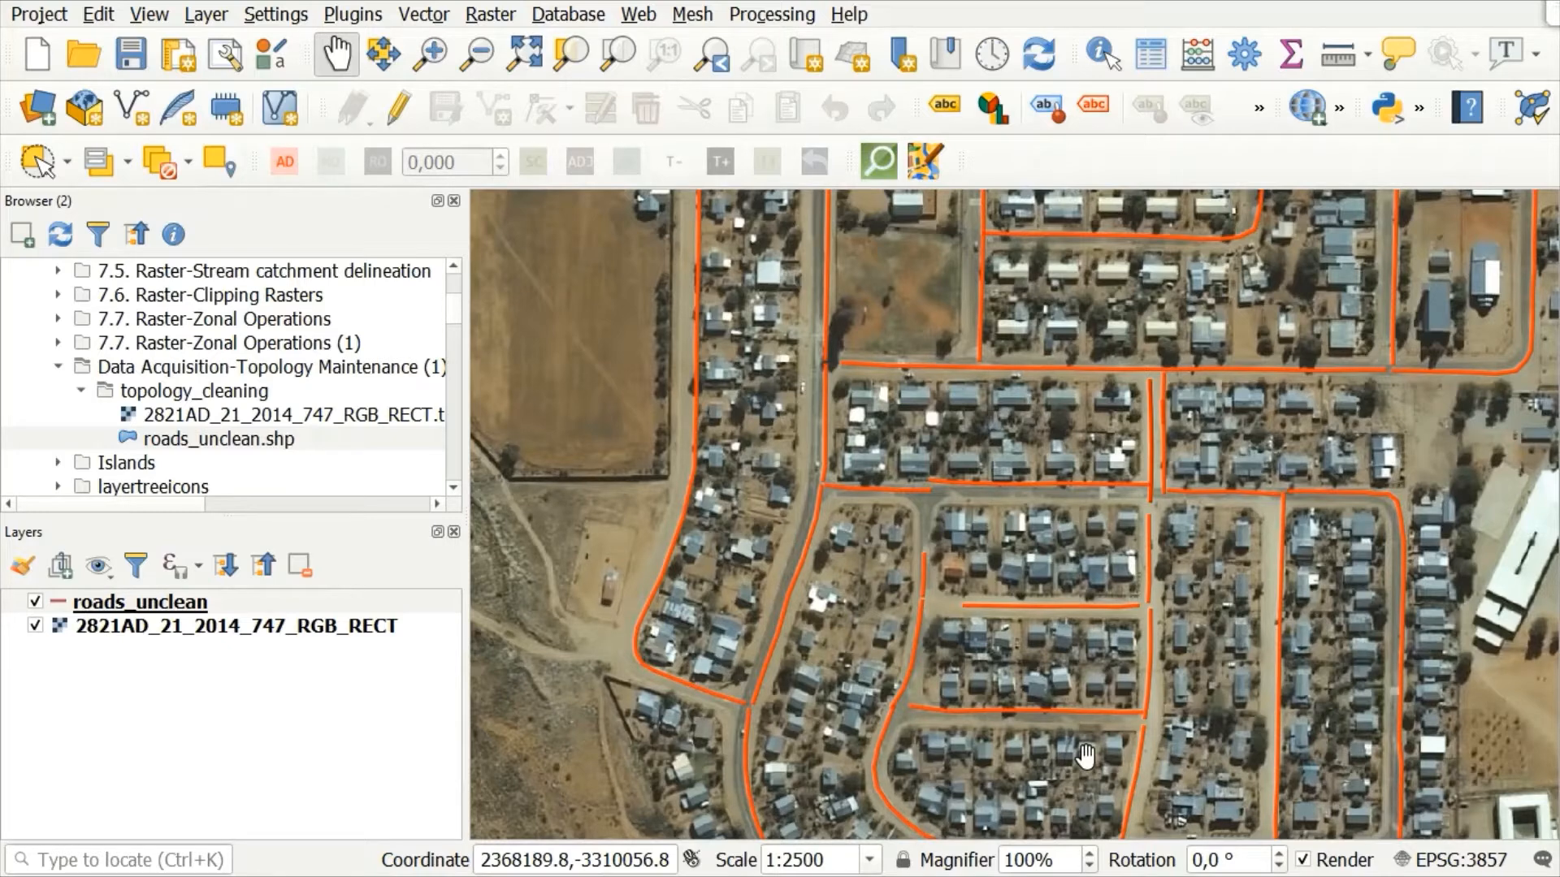
Step: Examine the road names and suburbs in the roads_unclean layer's attribute table
right_click(166, 608)
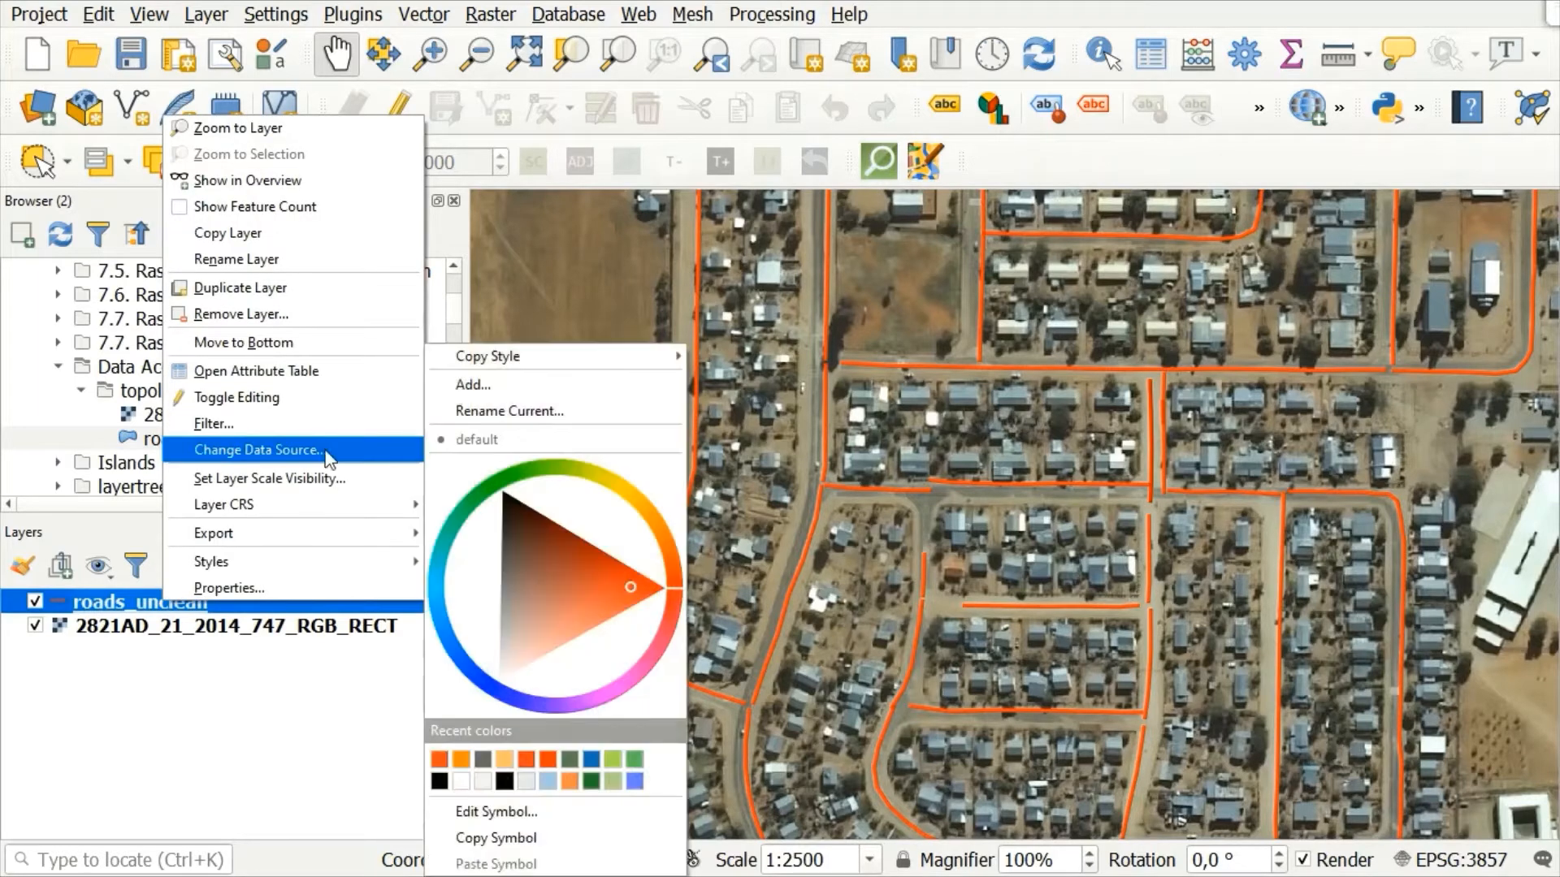
left_click(300, 370)
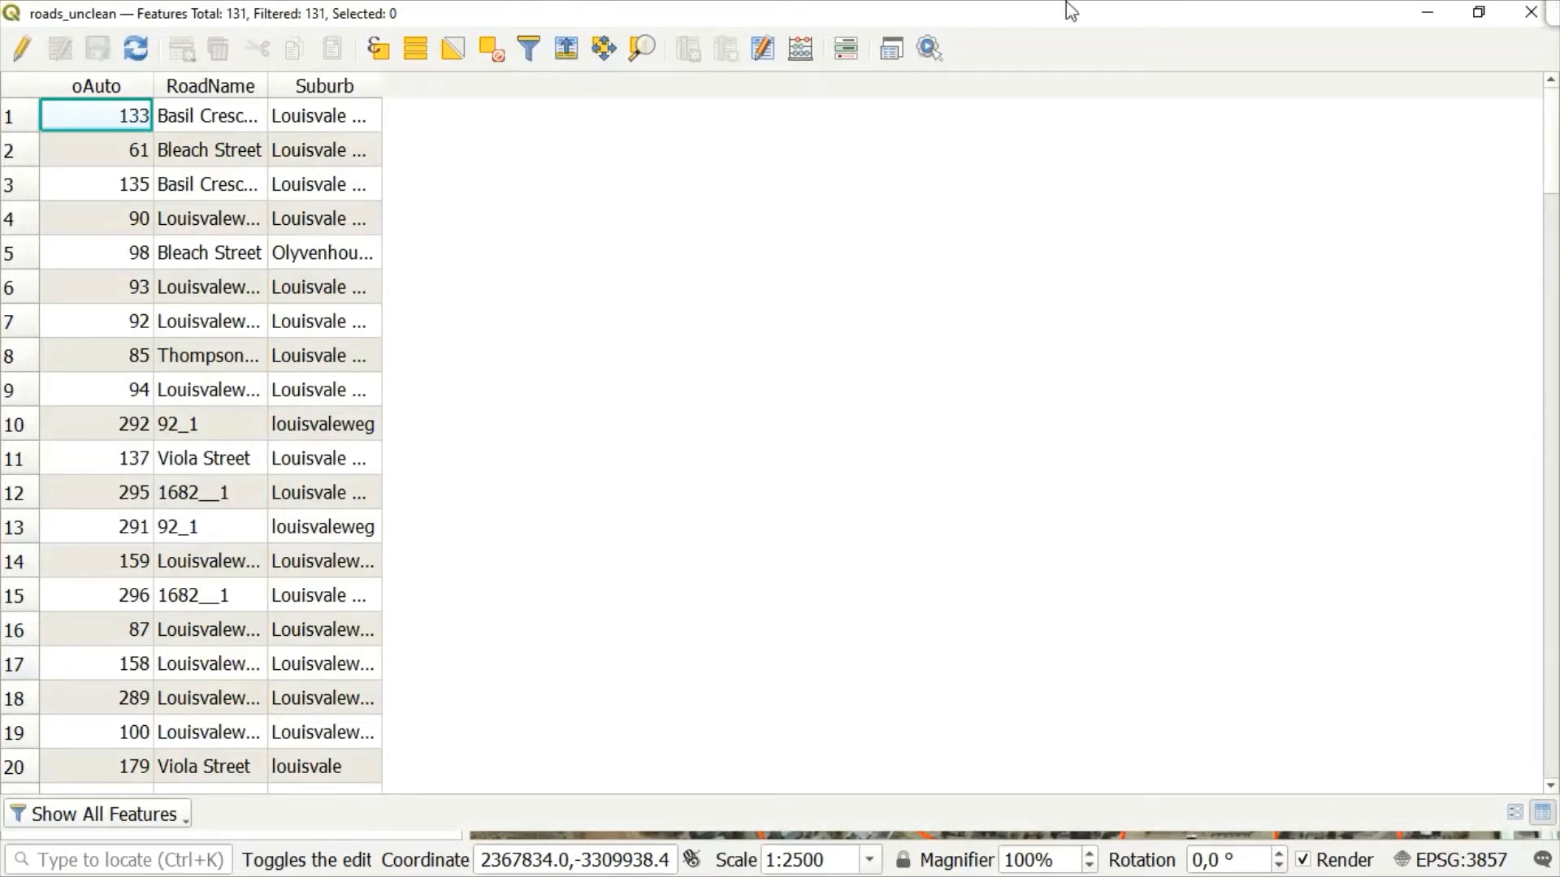
left_click(1438, 18)
Step: Search the processing algorithms for "Delete duplicates" and open Delete duplicates by attribute with roads_unclean as the active layer
left_click(358, 602)
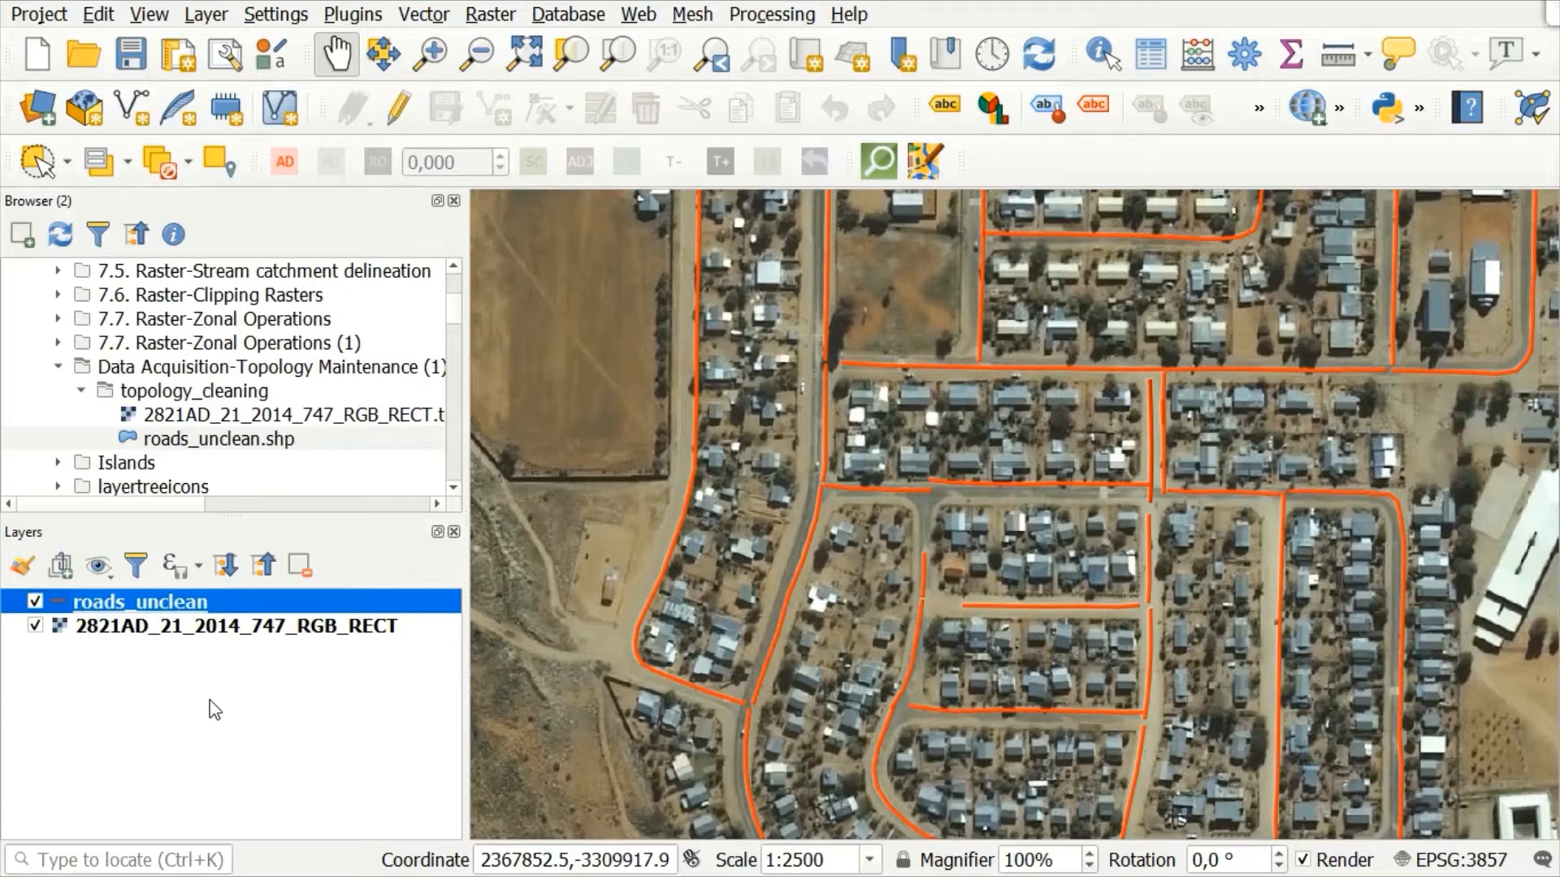
left_click(772, 15)
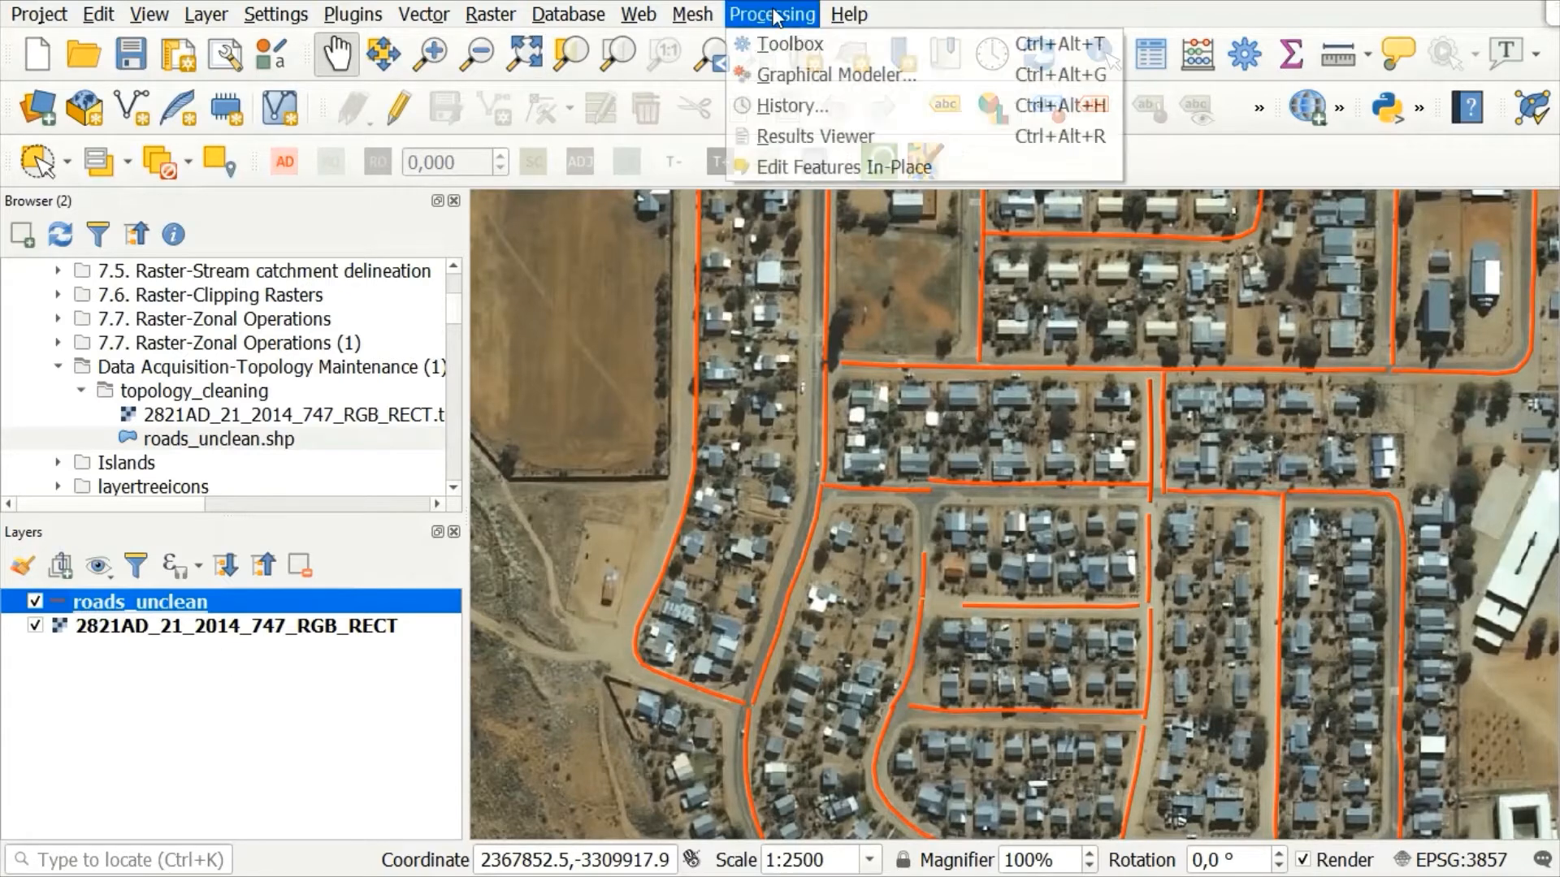
left_click(821, 42)
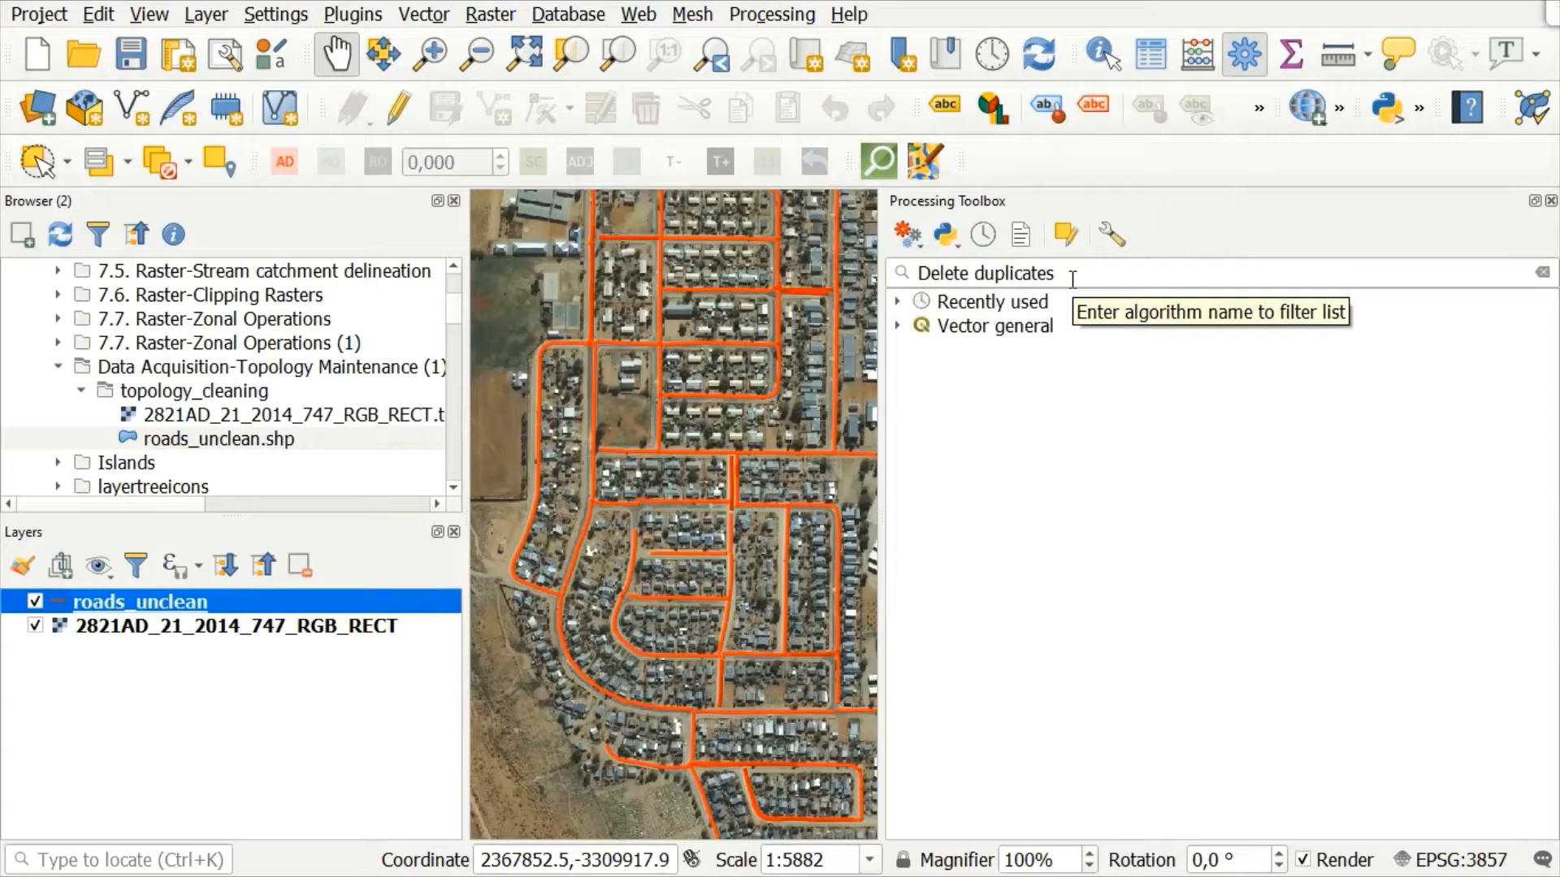
left_click(1072, 279)
left_click(897, 326)
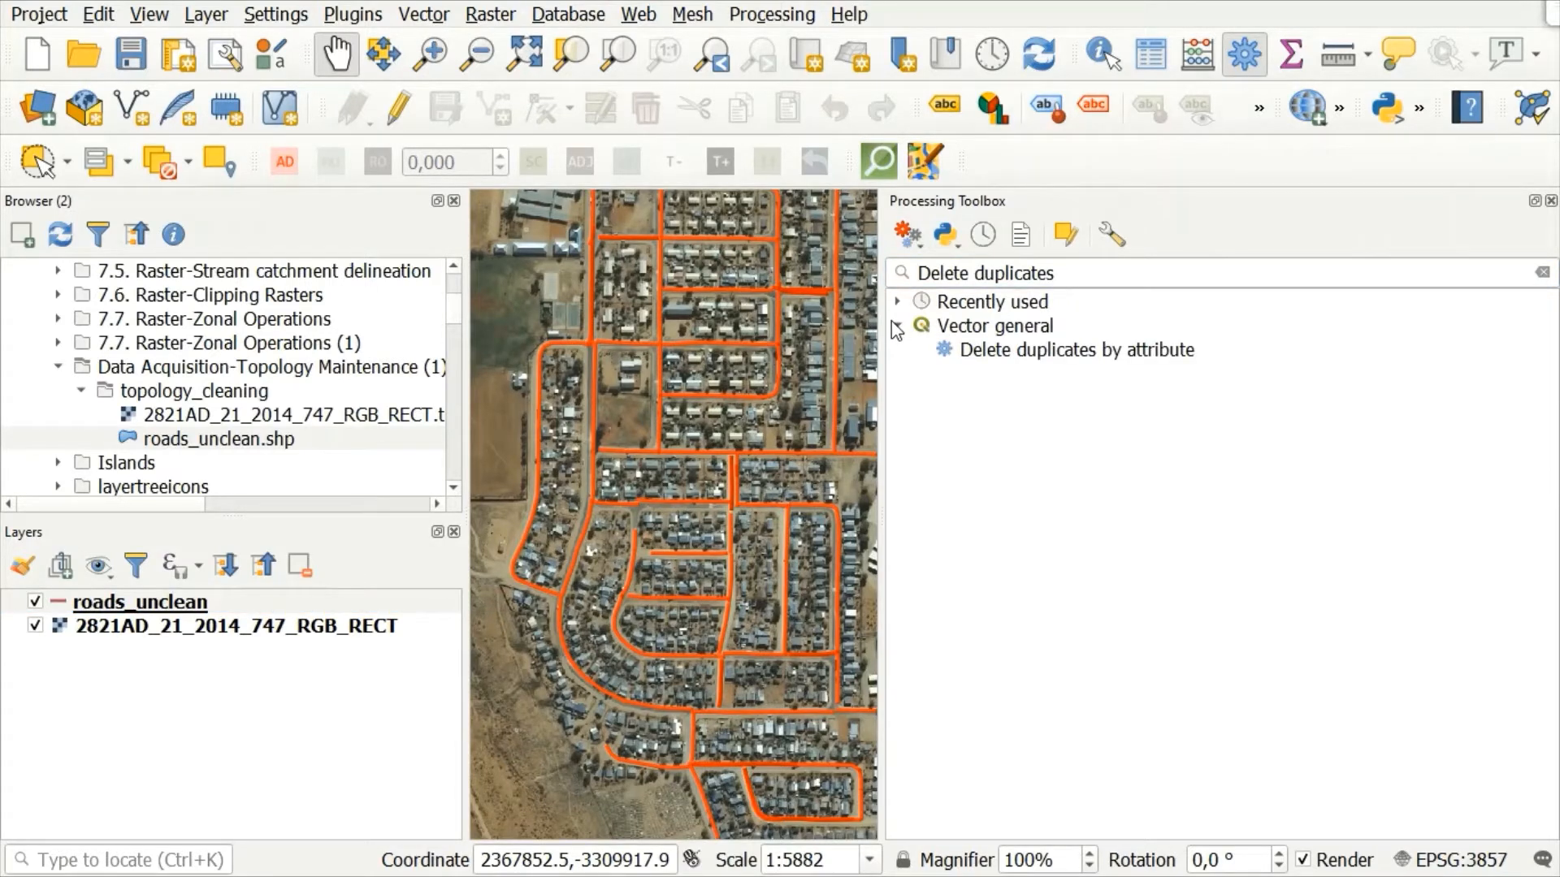
left_click(1057, 357)
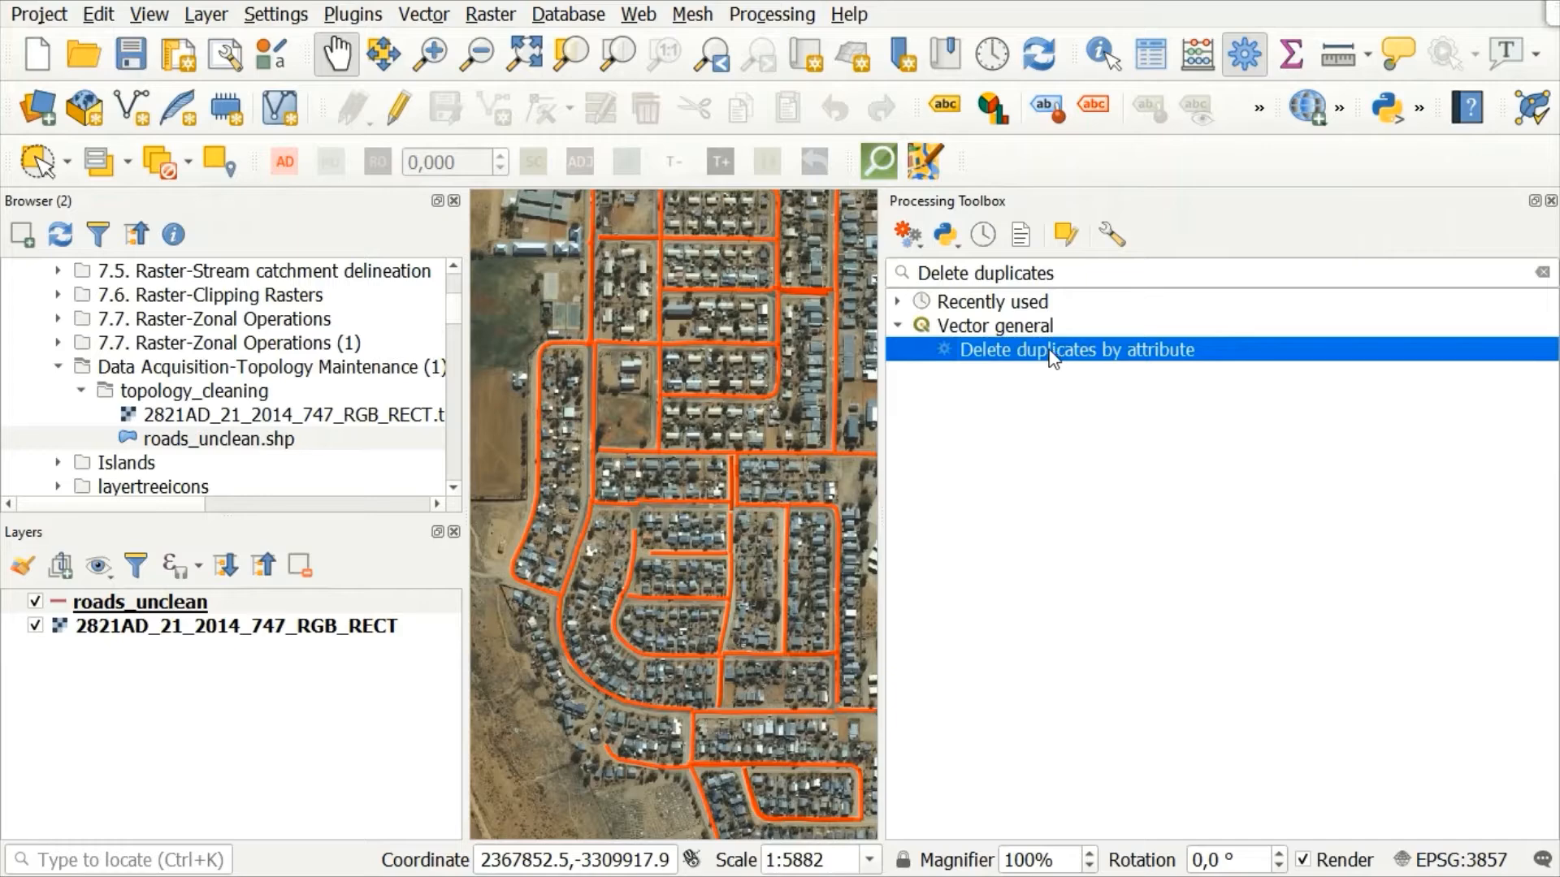
double_click(1053, 355)
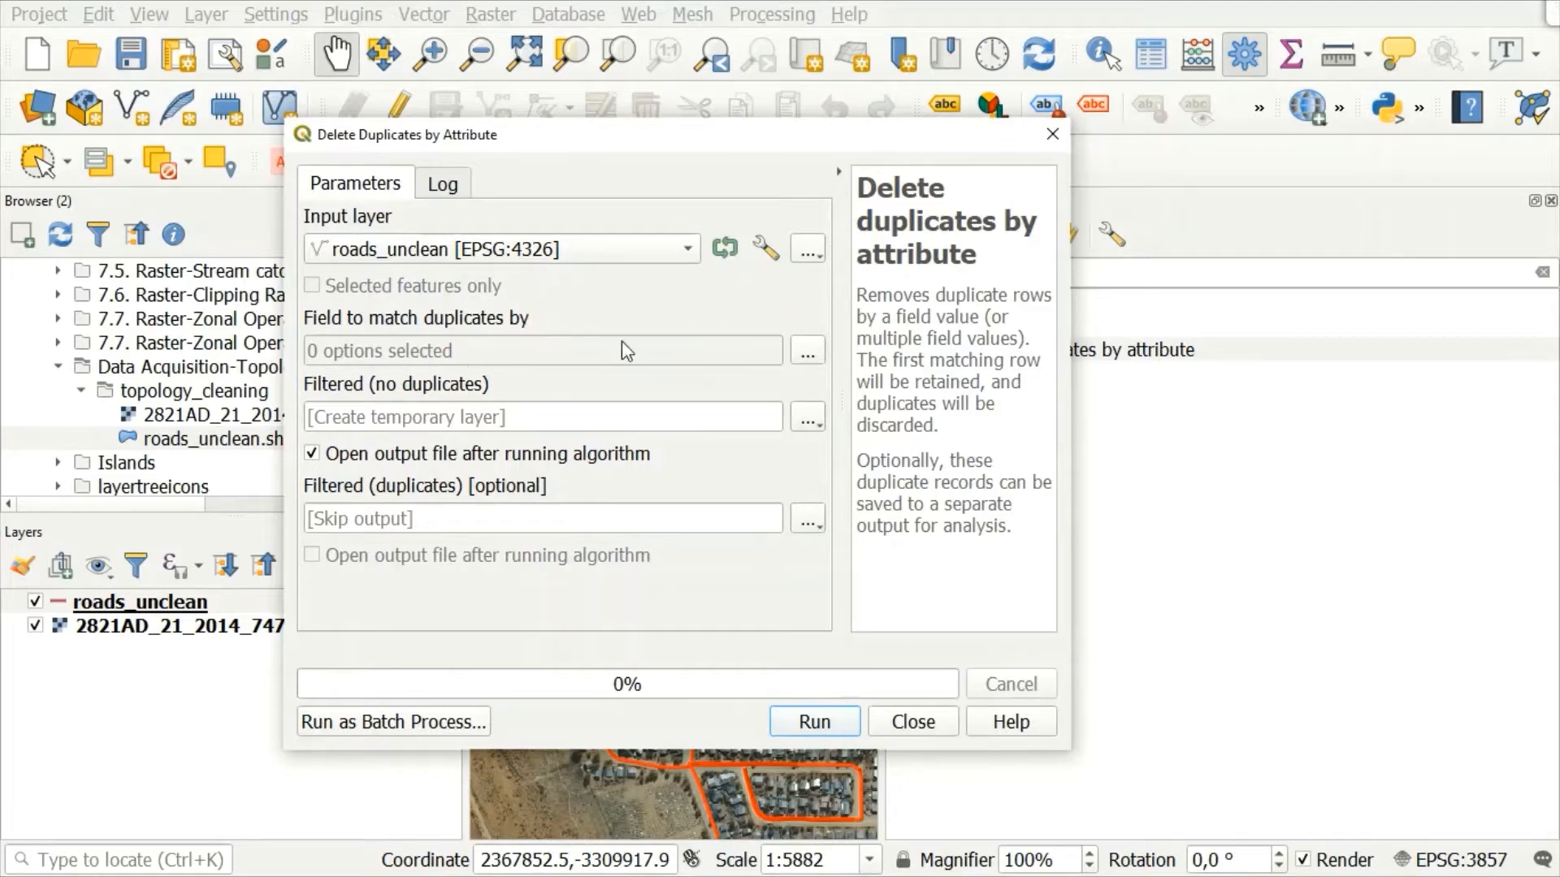
Step: Match duplicates by the RoadName field and set the filtered output to a shapefile named roads_clean in the QGIS Training folder
left_click(808, 352)
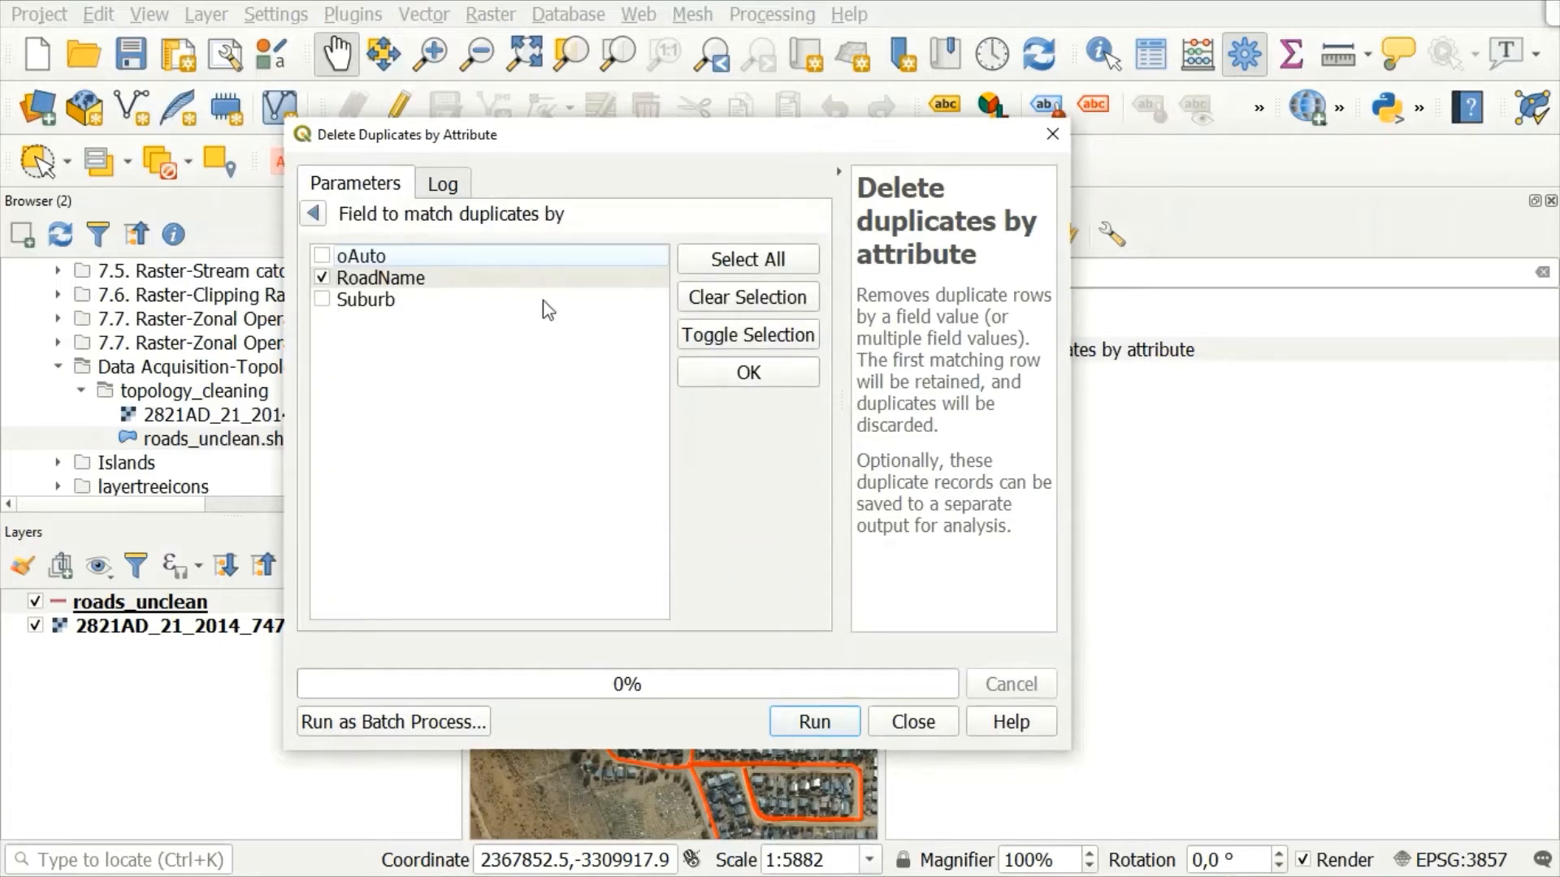
left_click(765, 374)
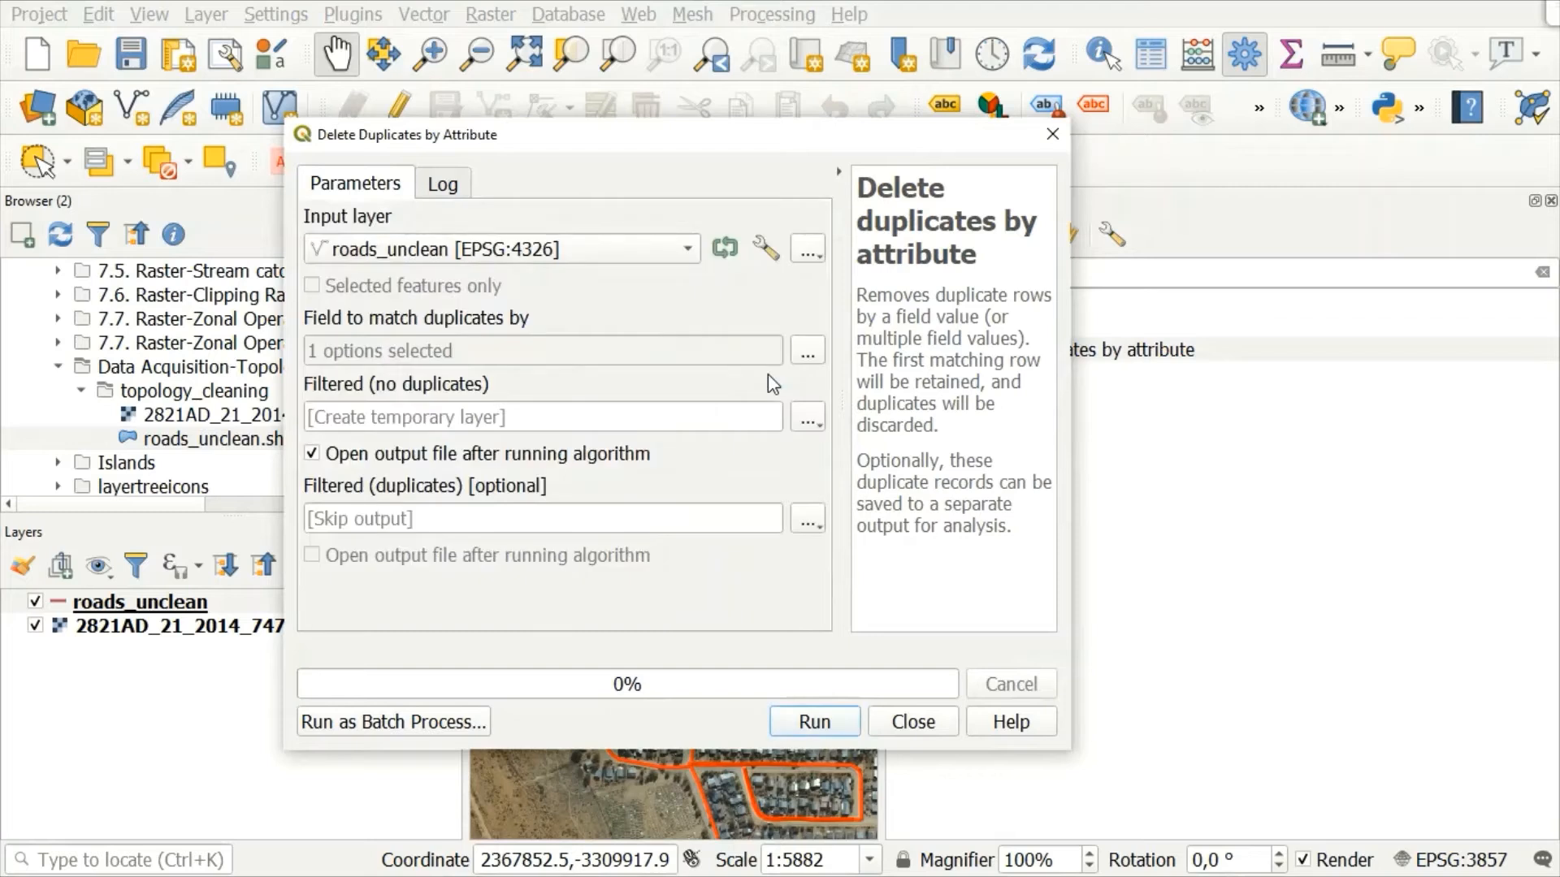
left_click(811, 423)
left_click(902, 478)
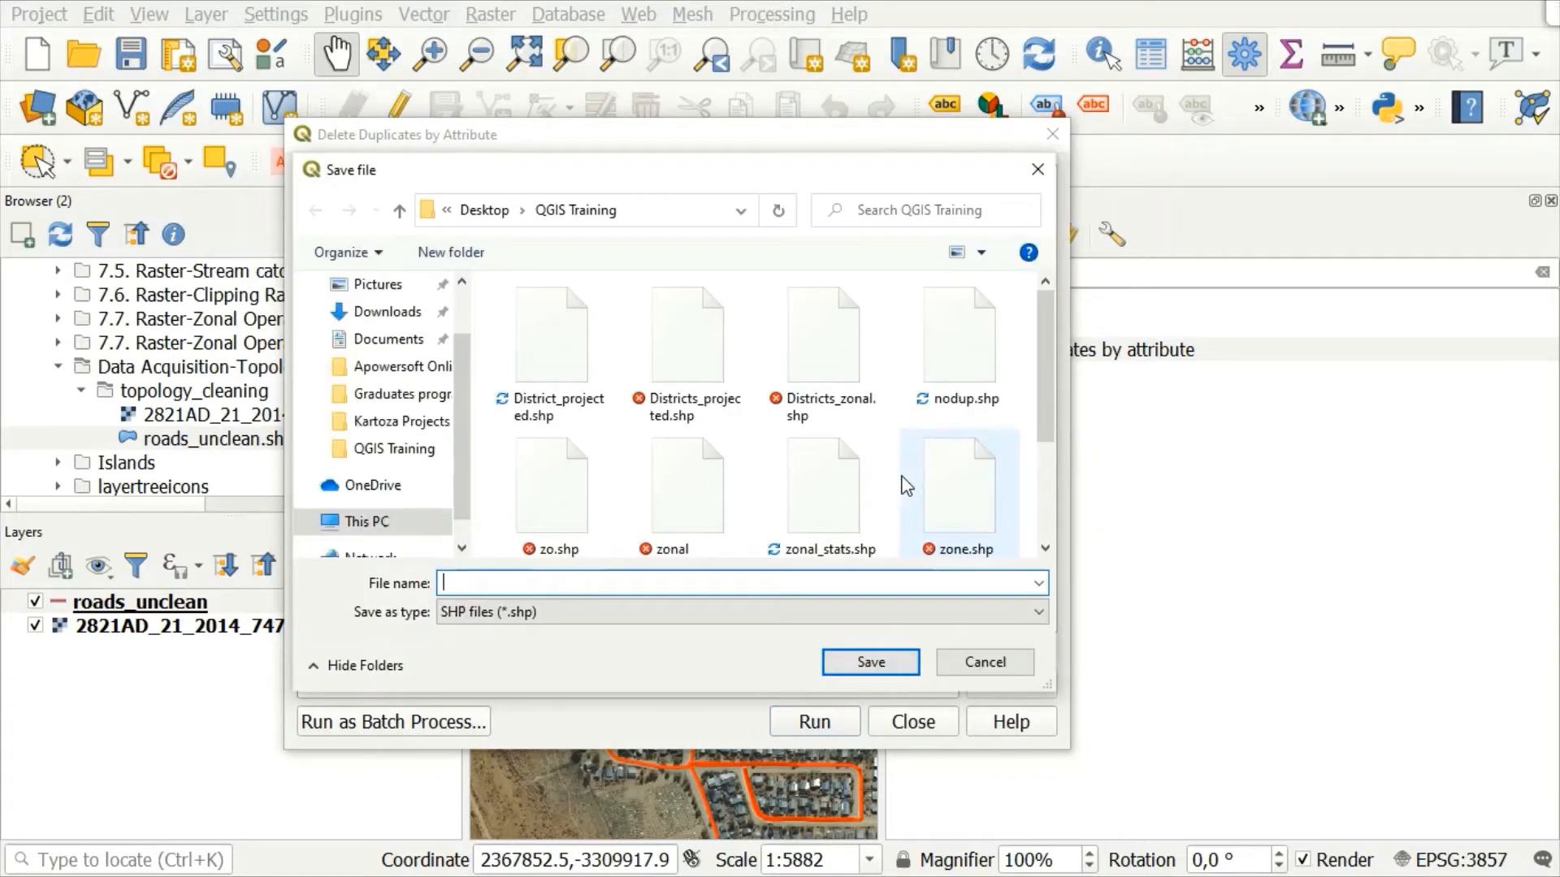
type("road")
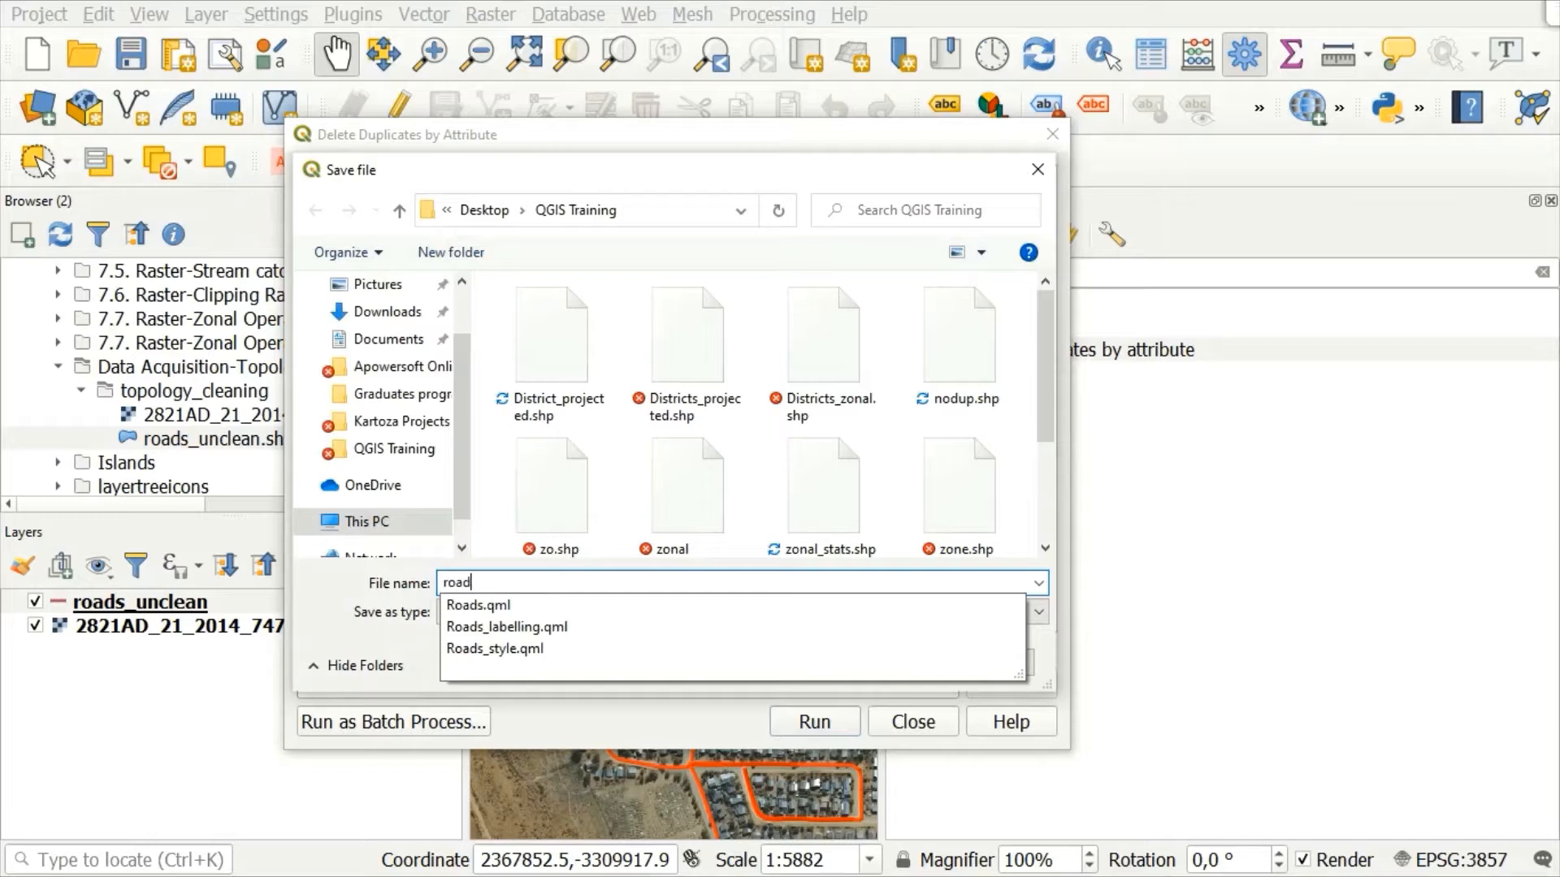
type("s_cle")
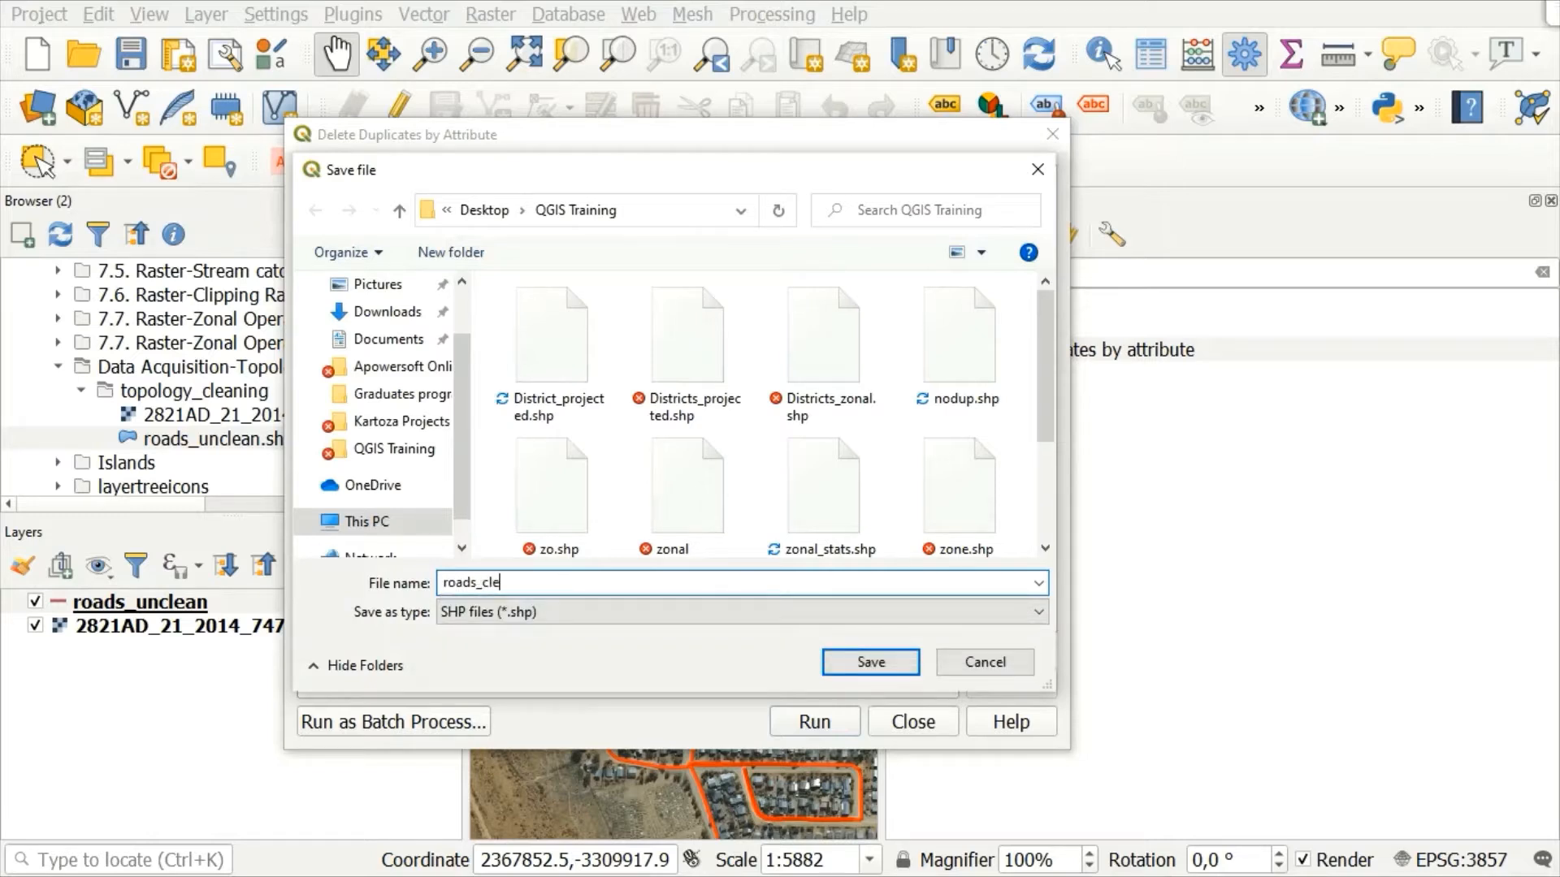
type("an")
left_click(870, 662)
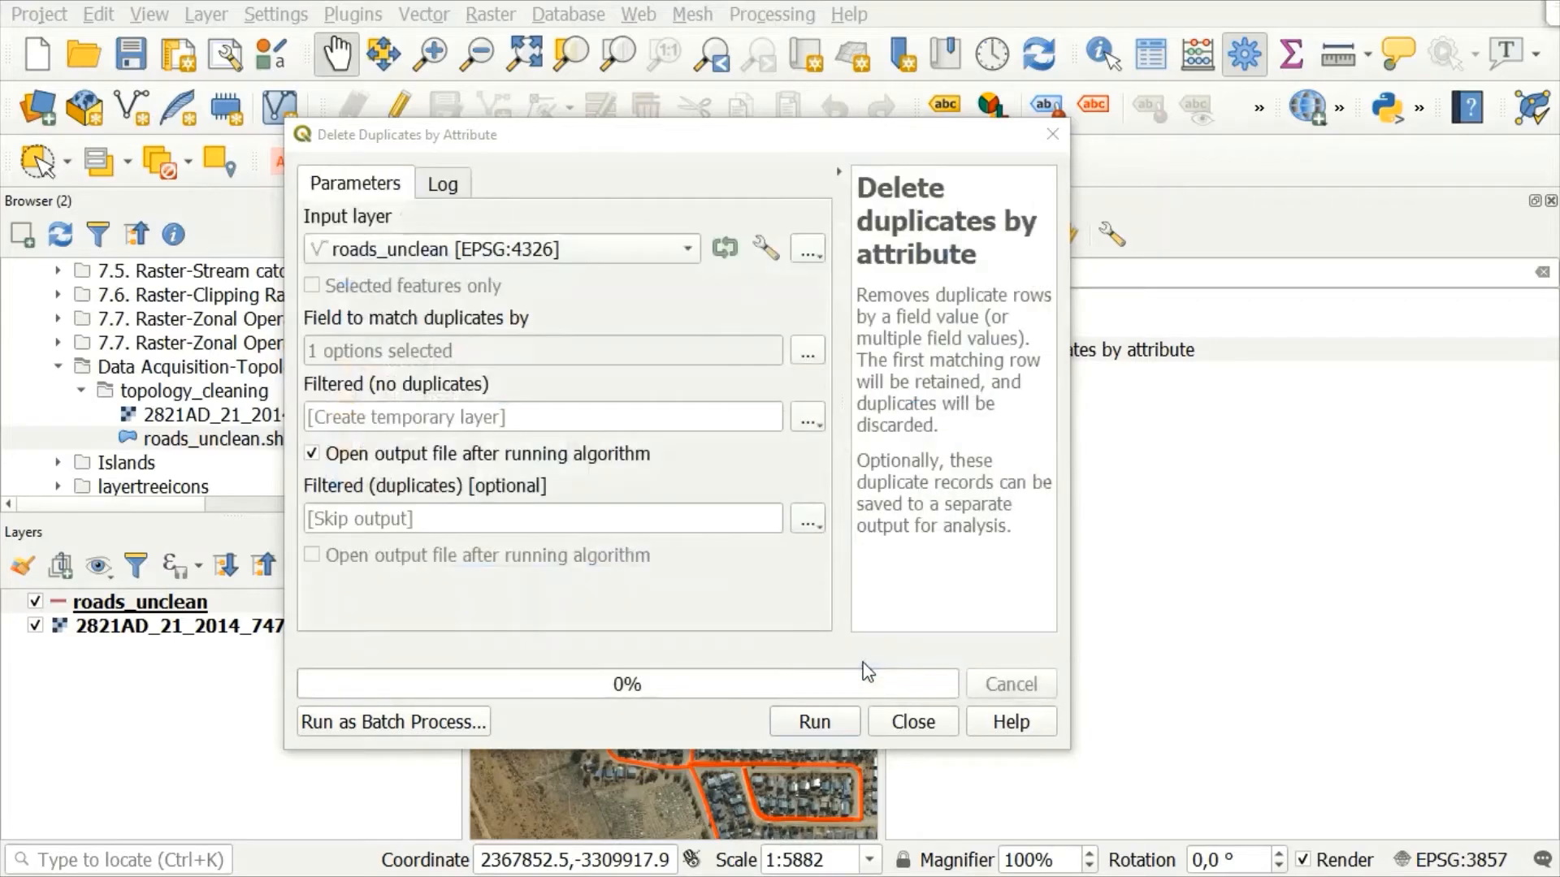
Step: Run the duplicate removal on roads_unclean and close the algorithm and the toolbox
left_click(804, 724)
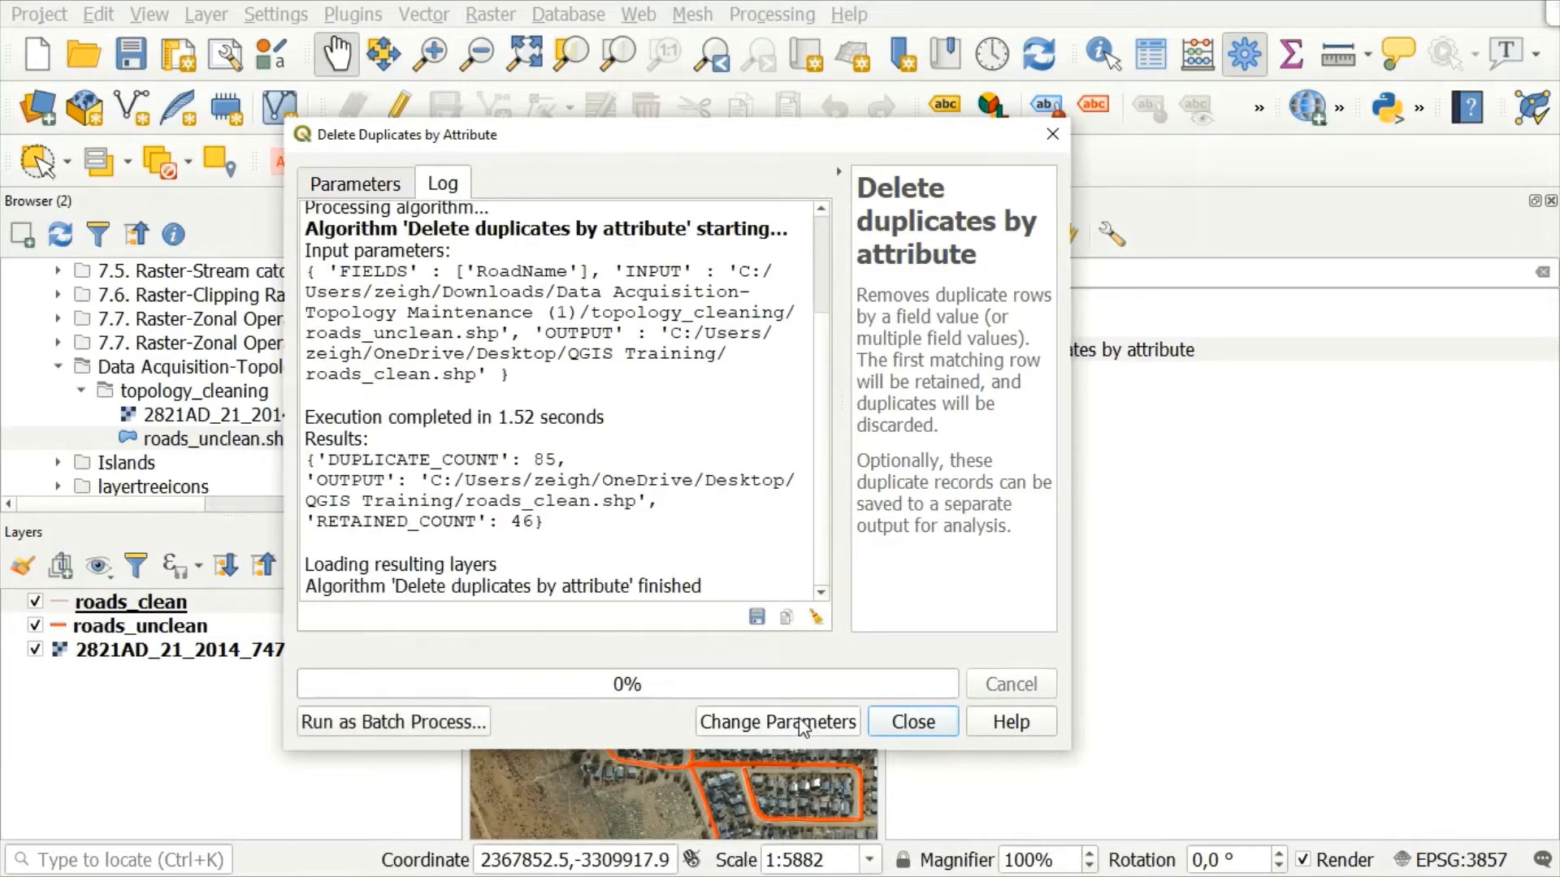
left_click(913, 722)
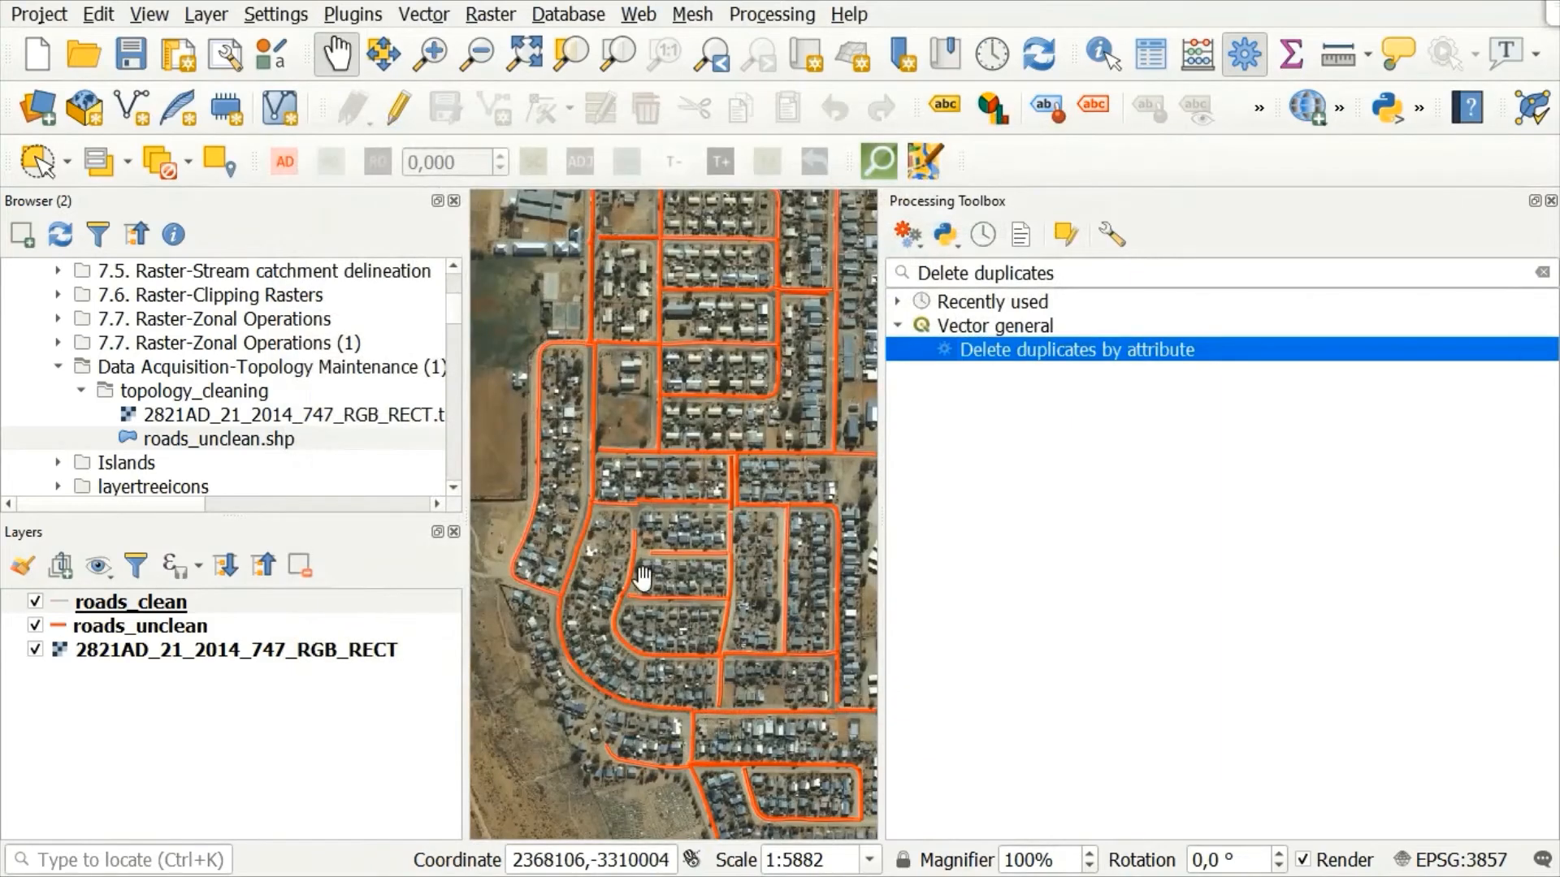
left_click(1551, 200)
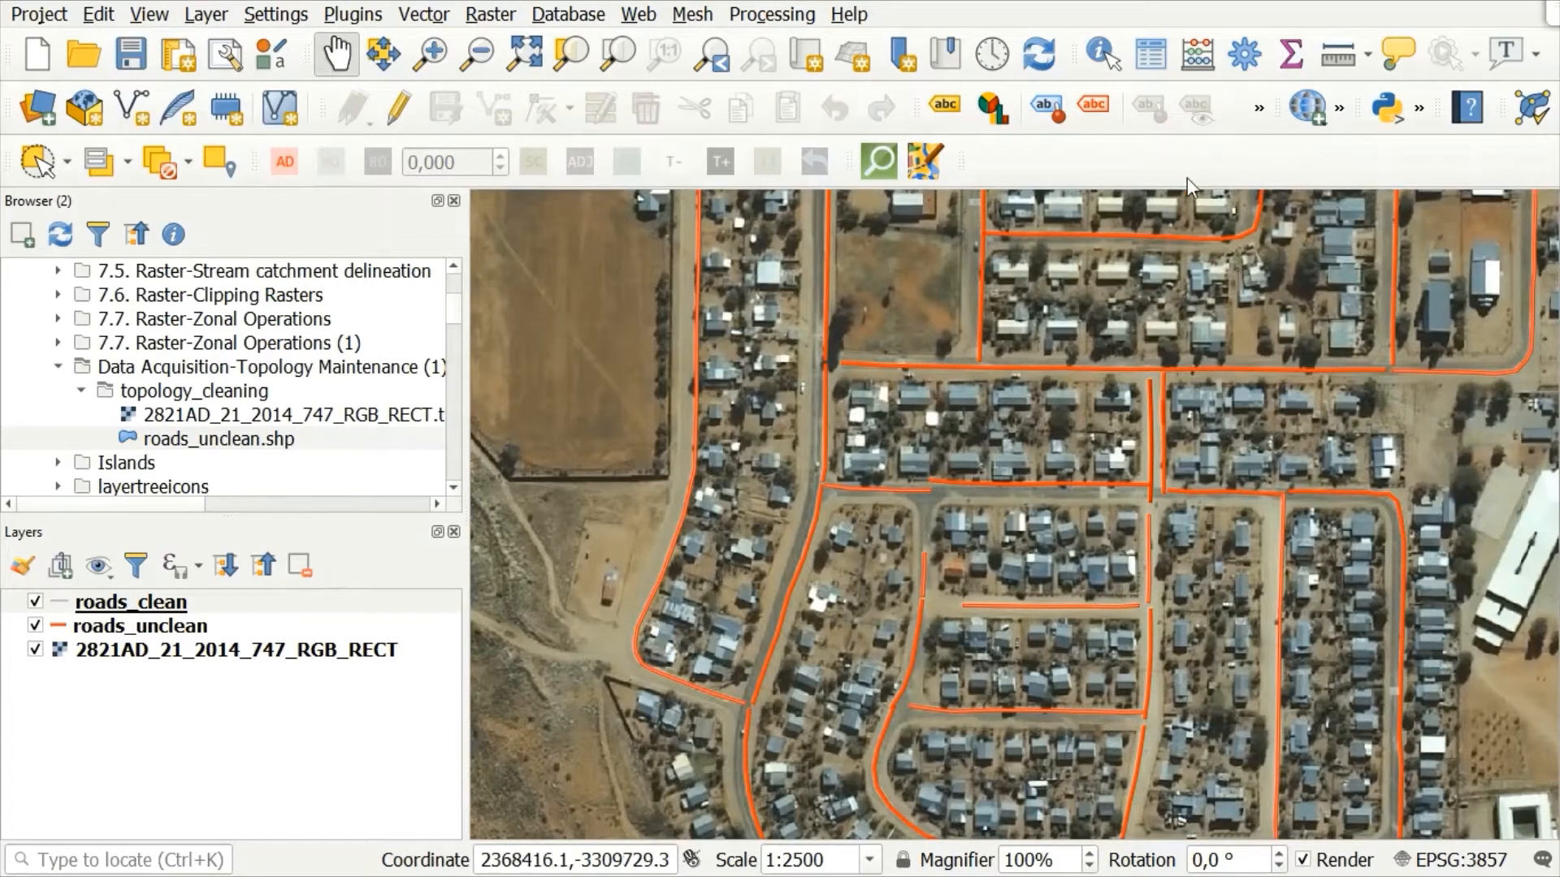
Step: Examine the roads_clean layer's attribute table for repeated road names, widening the RoadName column to show full names
right_click(130, 610)
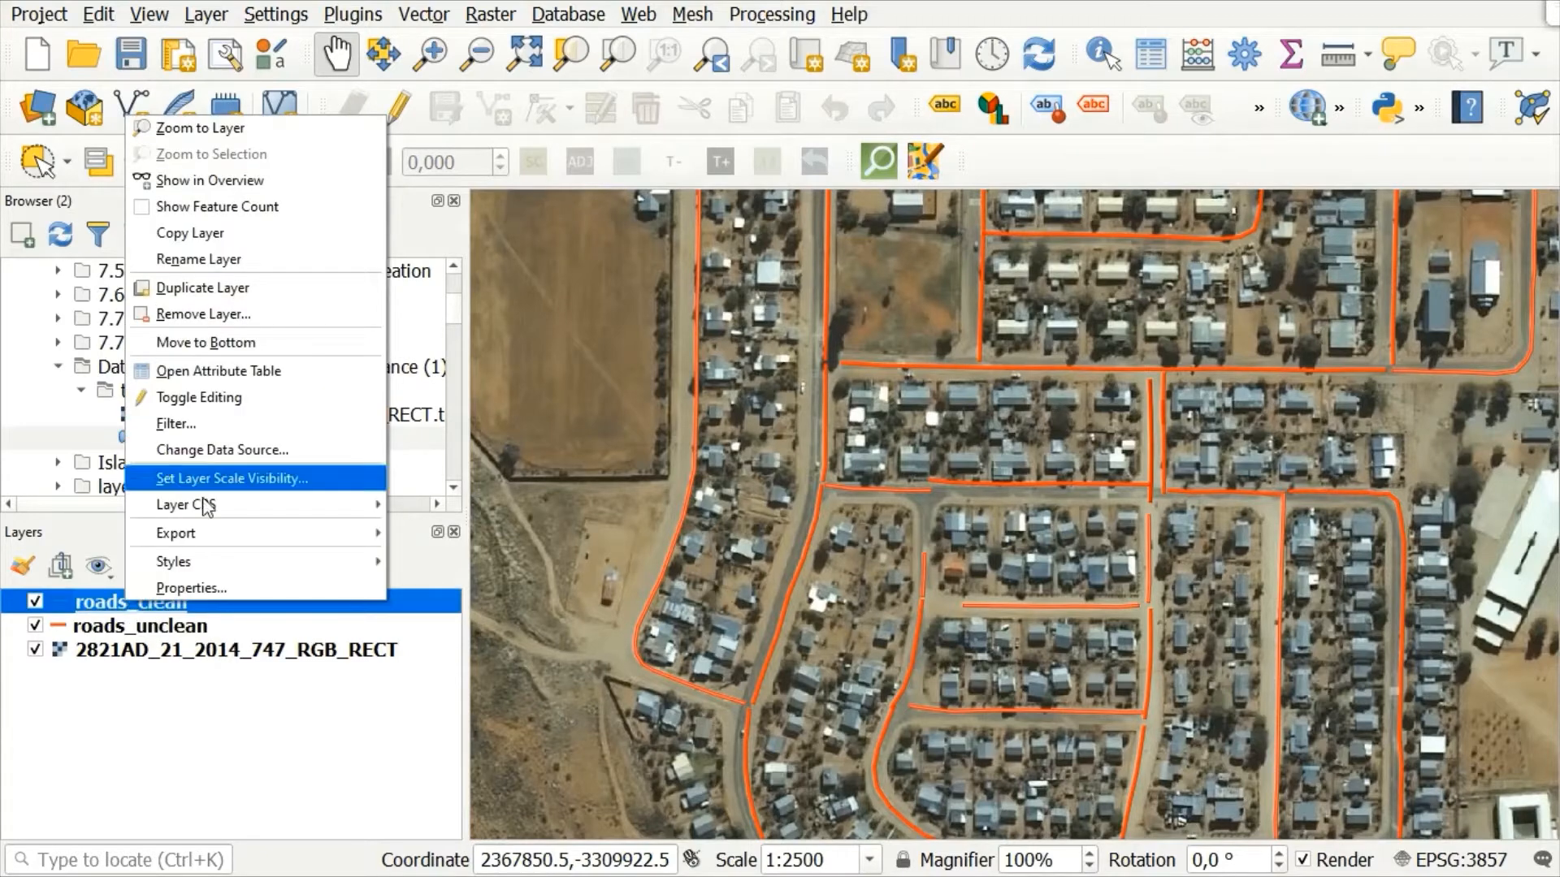
left_click(284, 372)
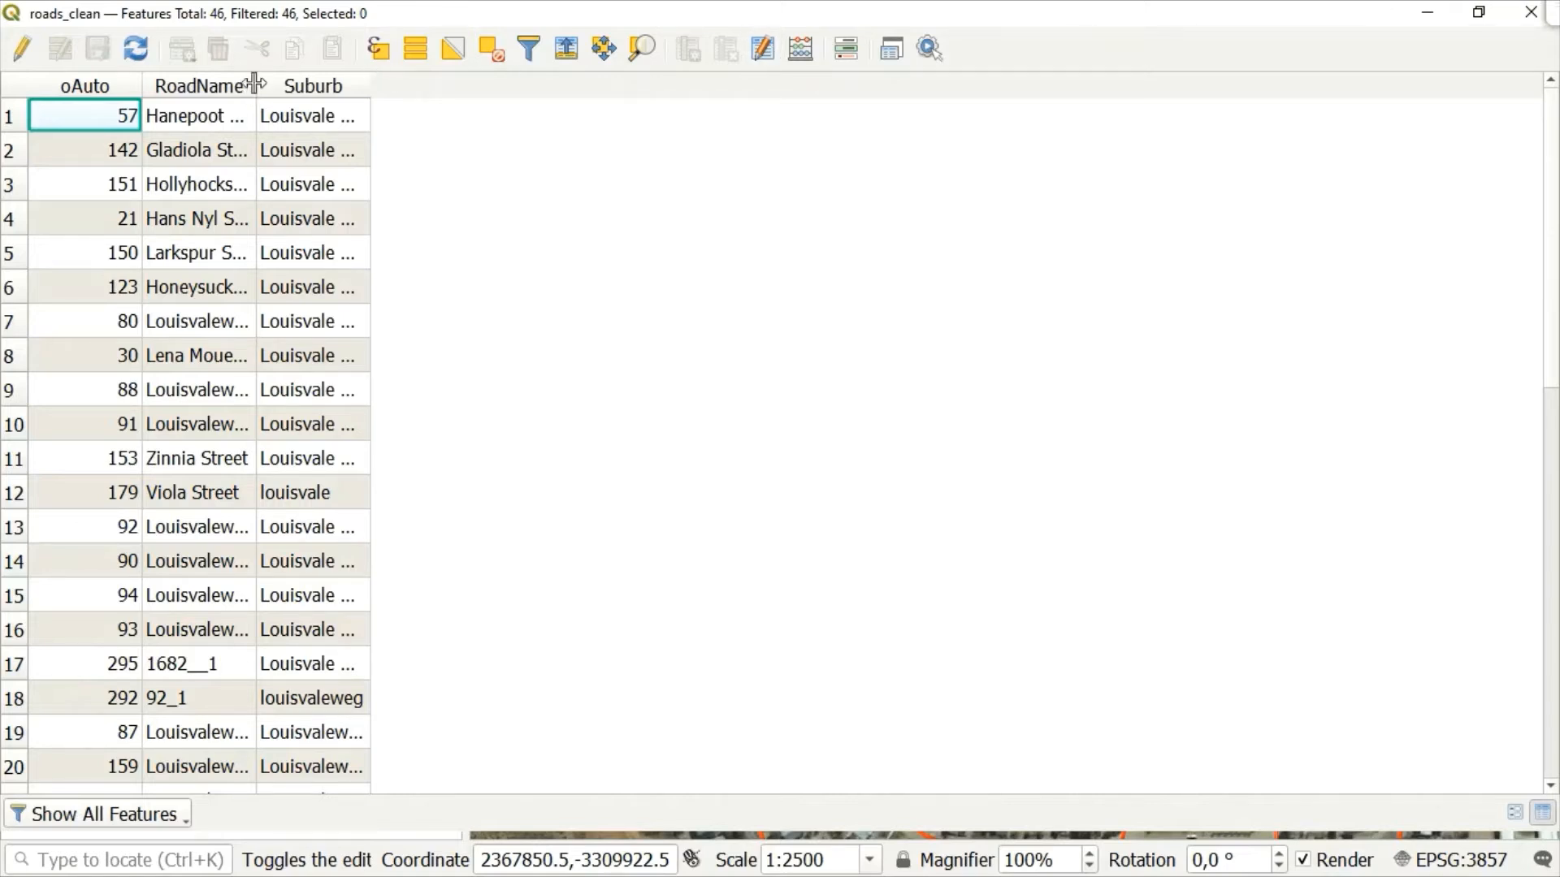
left_click_drag(259, 83, 546, 122)
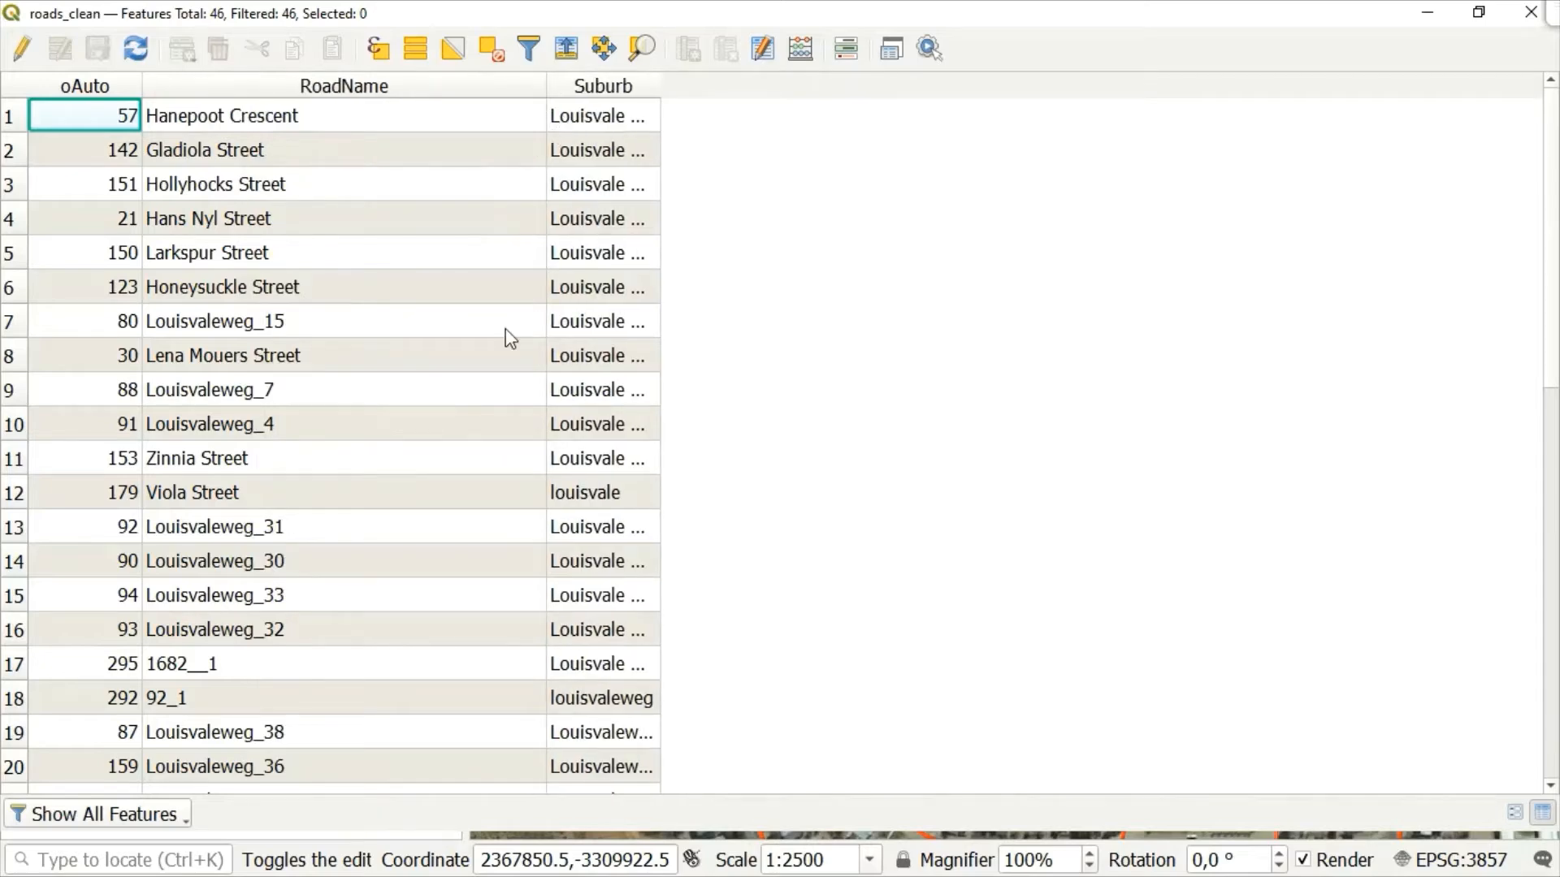
scroll(510, 338, "down", 6)
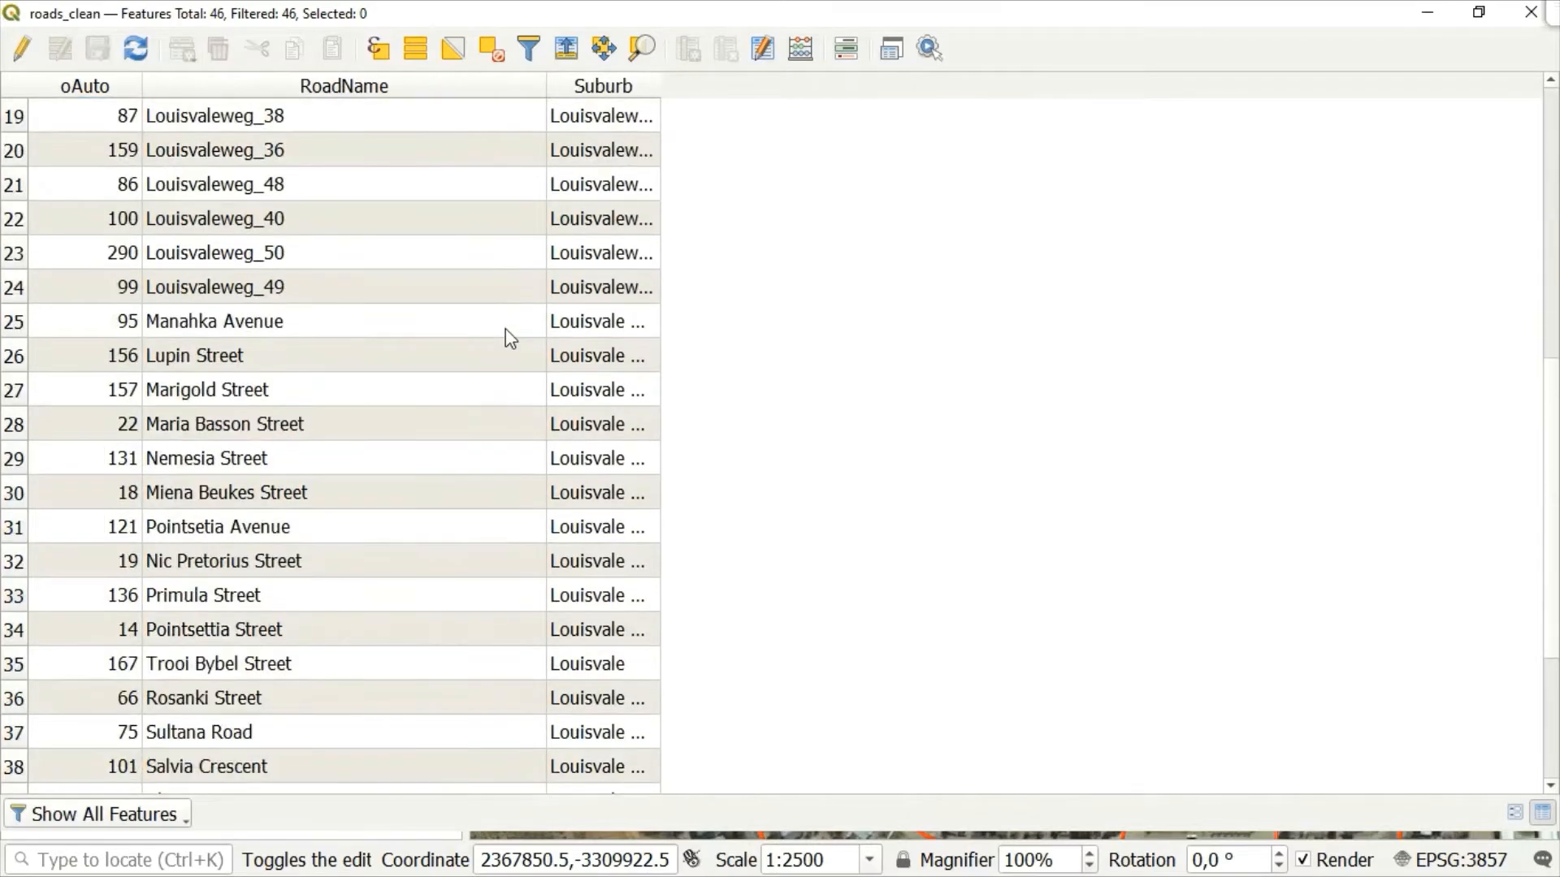
scroll(511, 338, "up", 6)
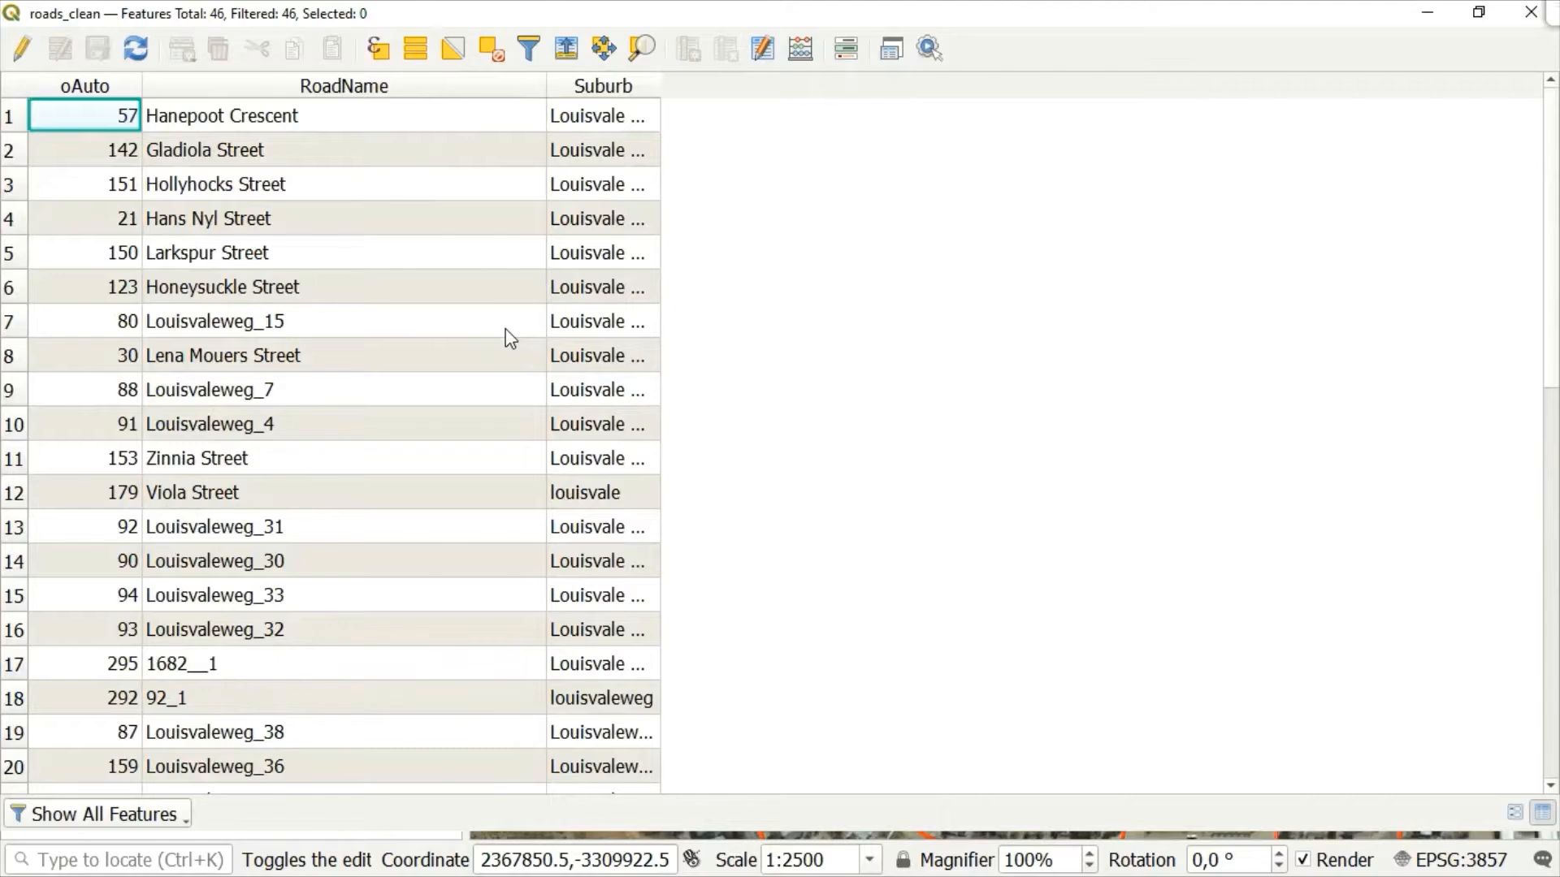
scroll(511, 338, "down", 9)
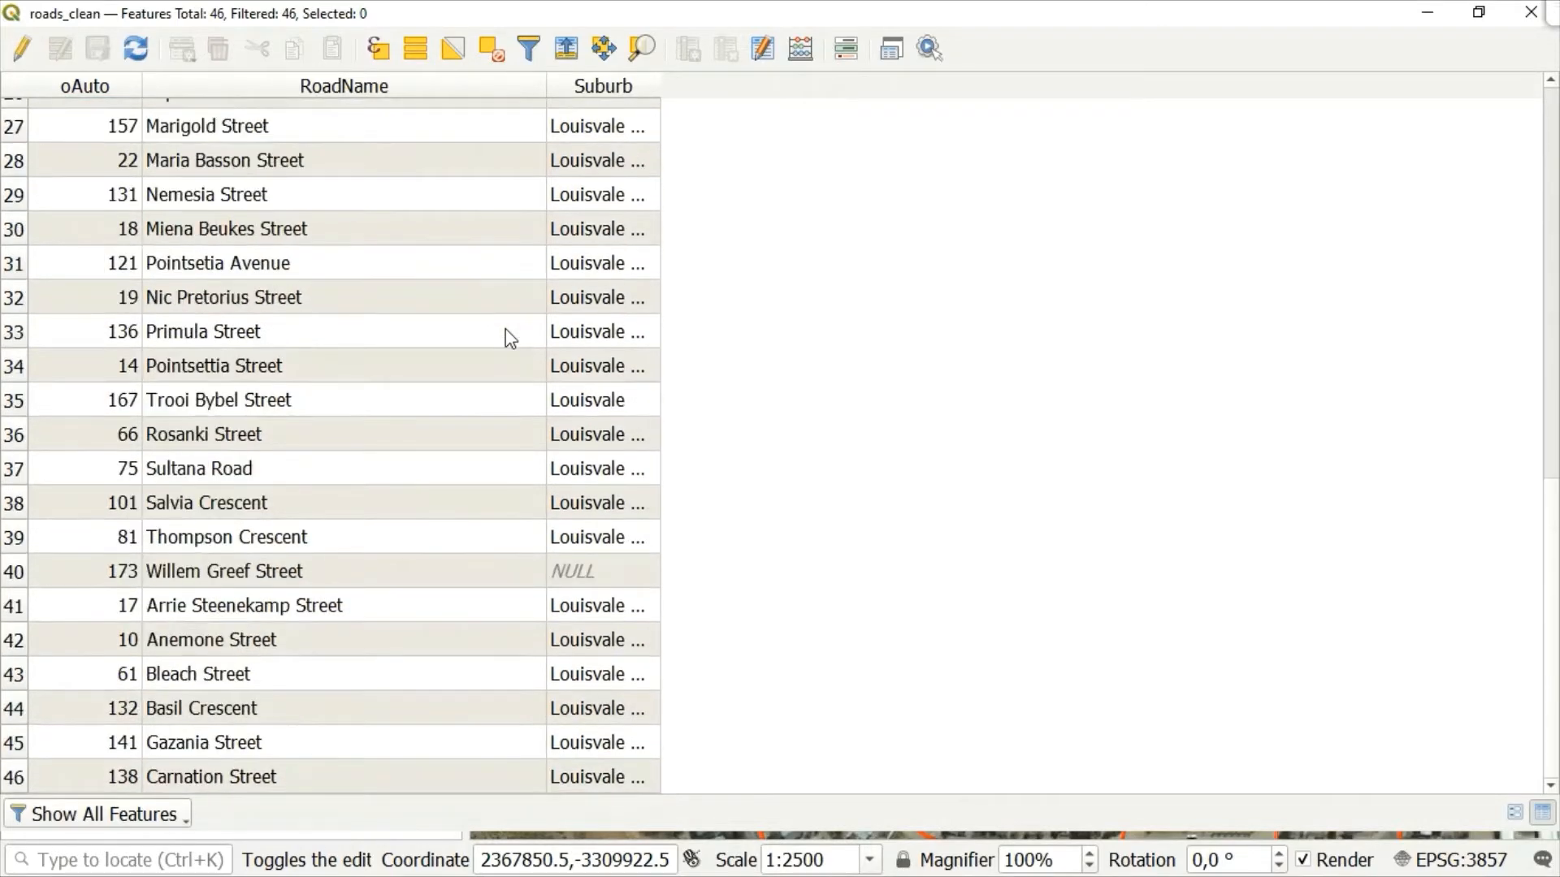
left_click(1429, 13)
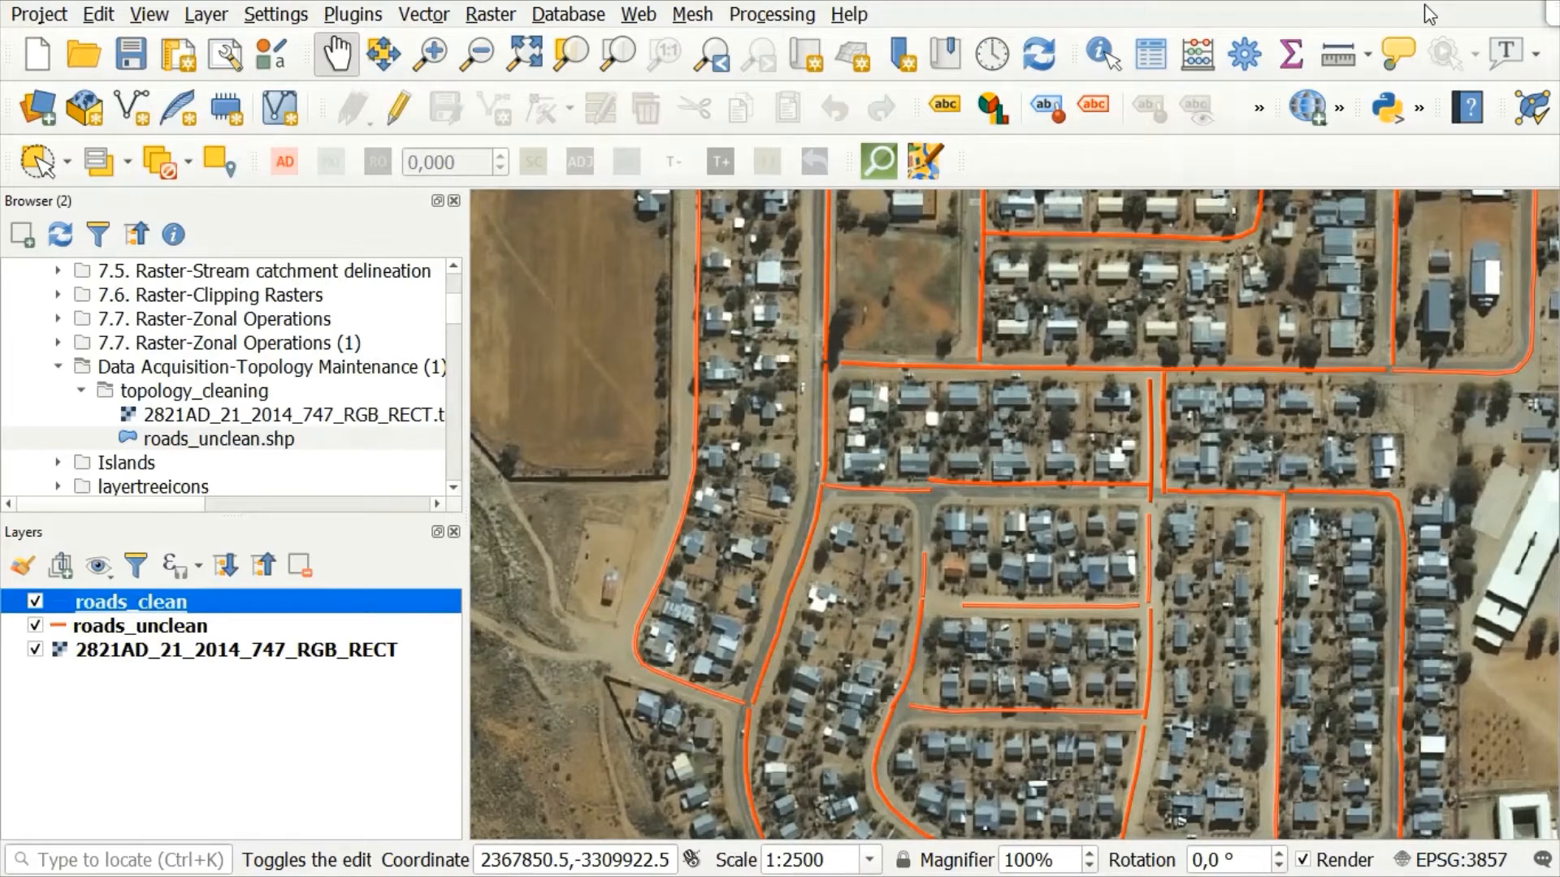
Step: Add a Topology Checker rule that roads_clean must not have duplicates, and accept the rule settings
left_click(1529, 110)
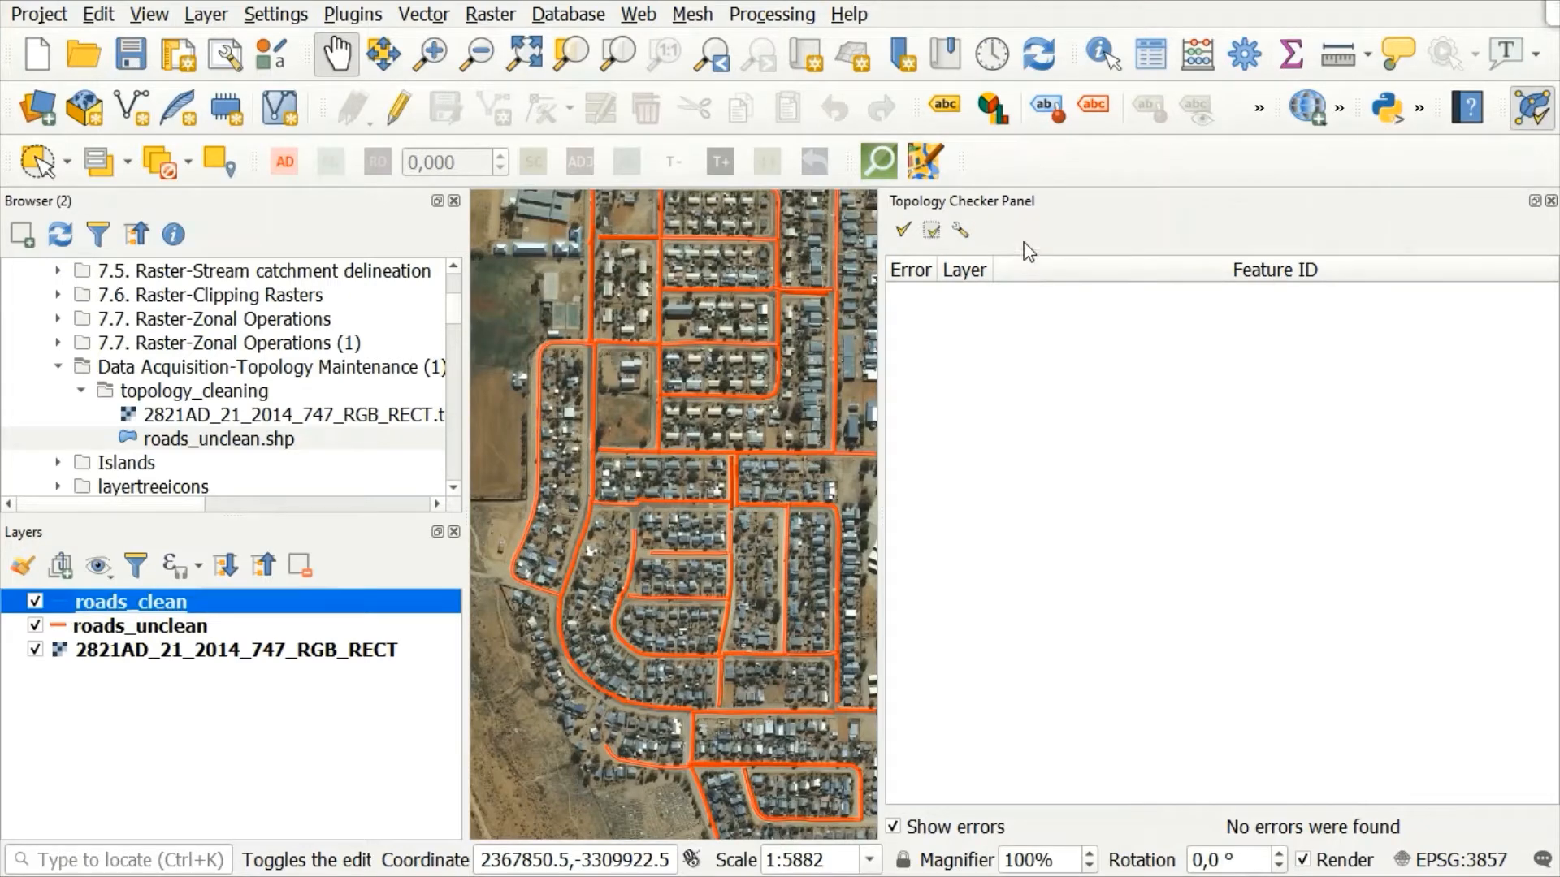
left_click(959, 233)
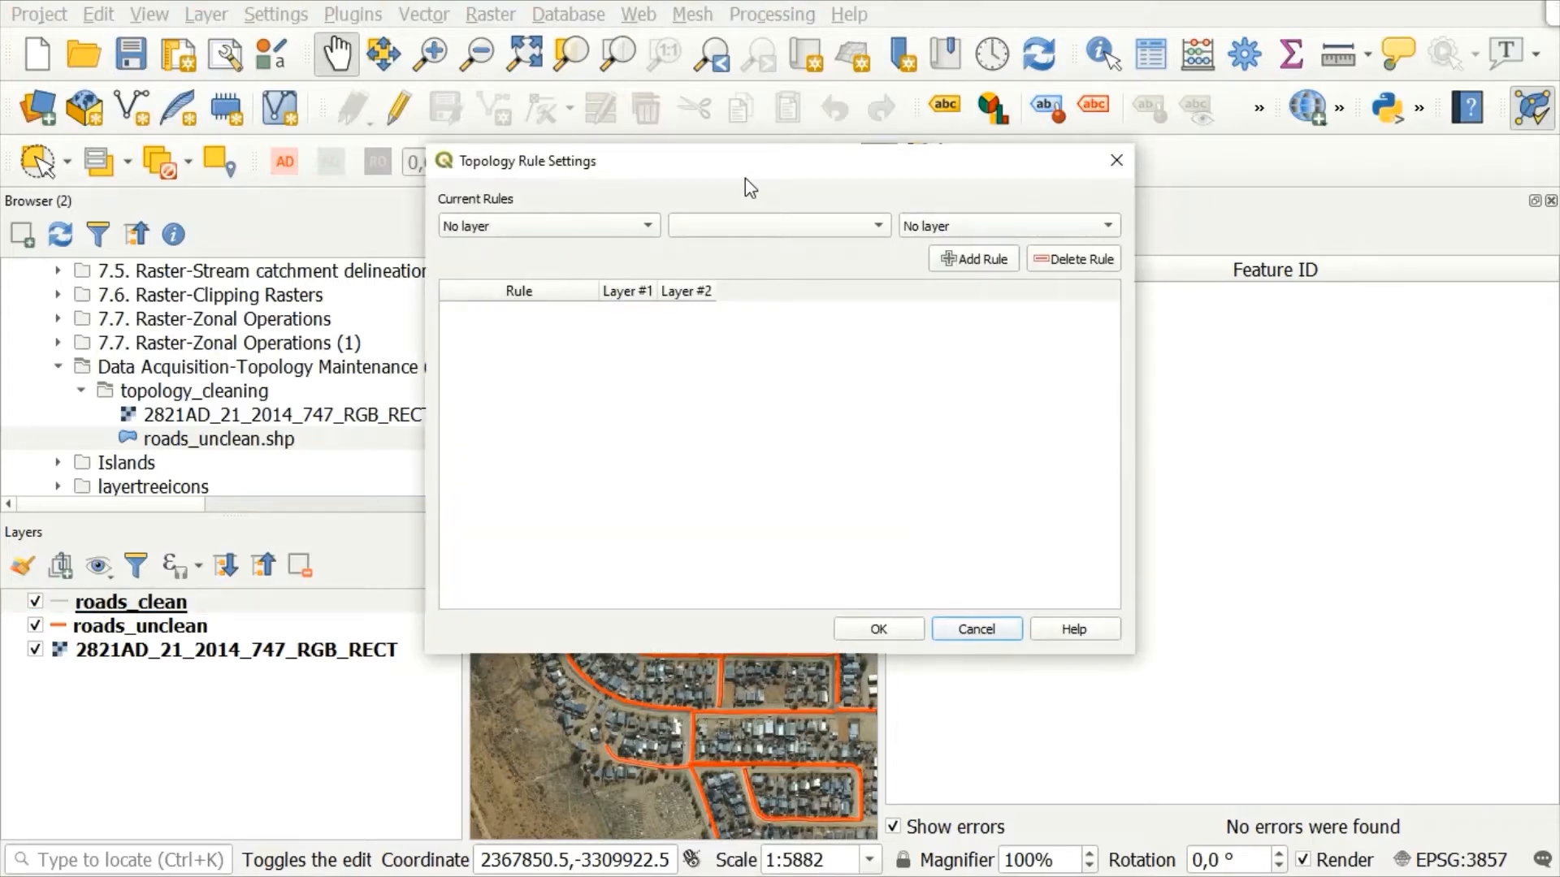
left_click(647, 226)
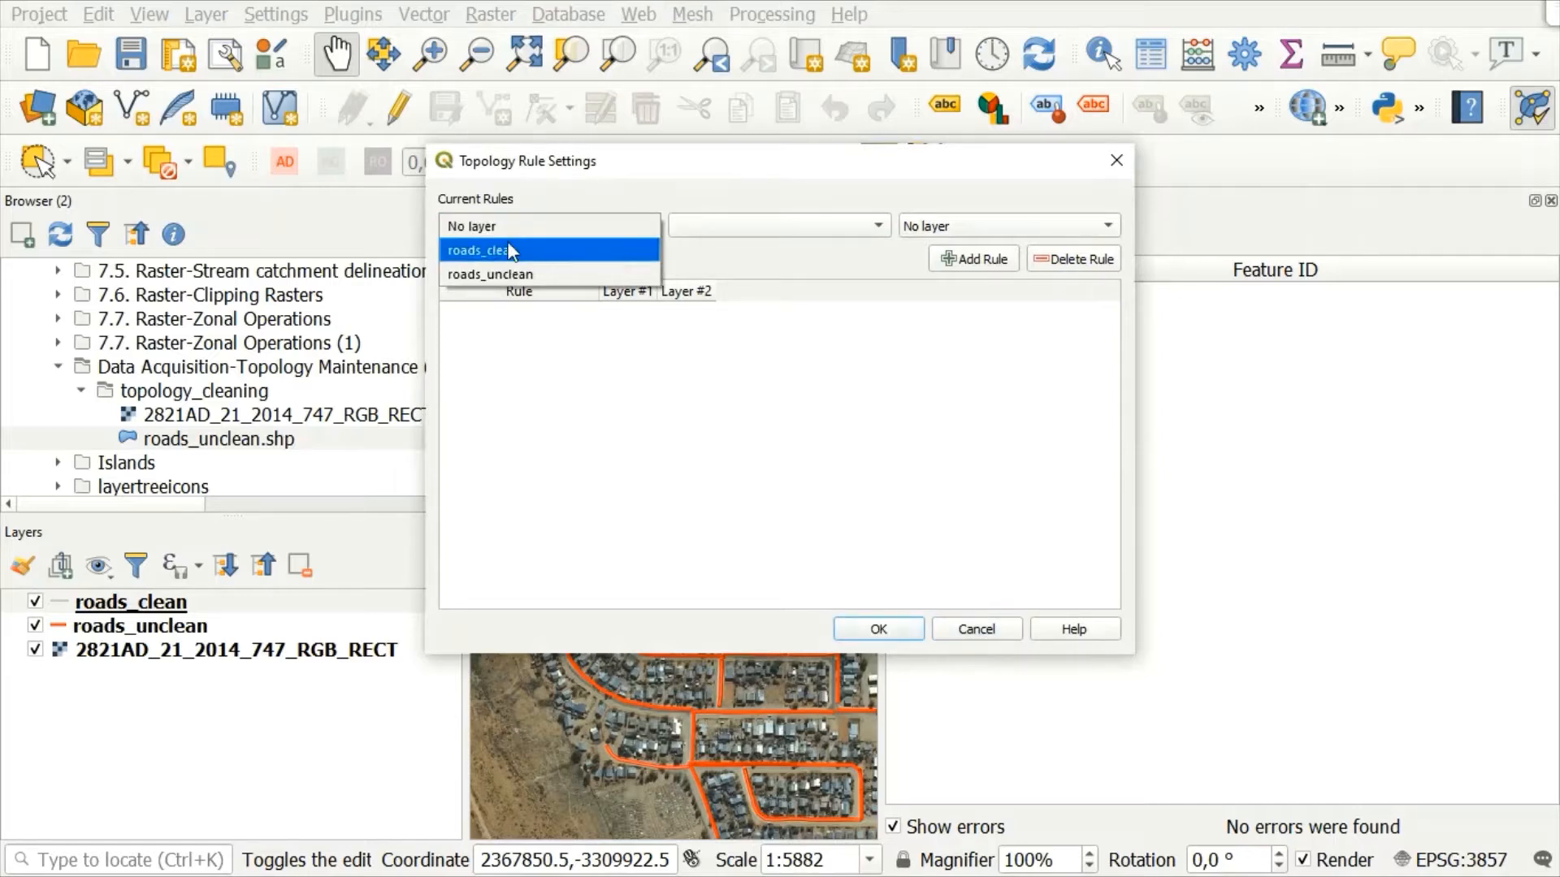
left_click(487, 251)
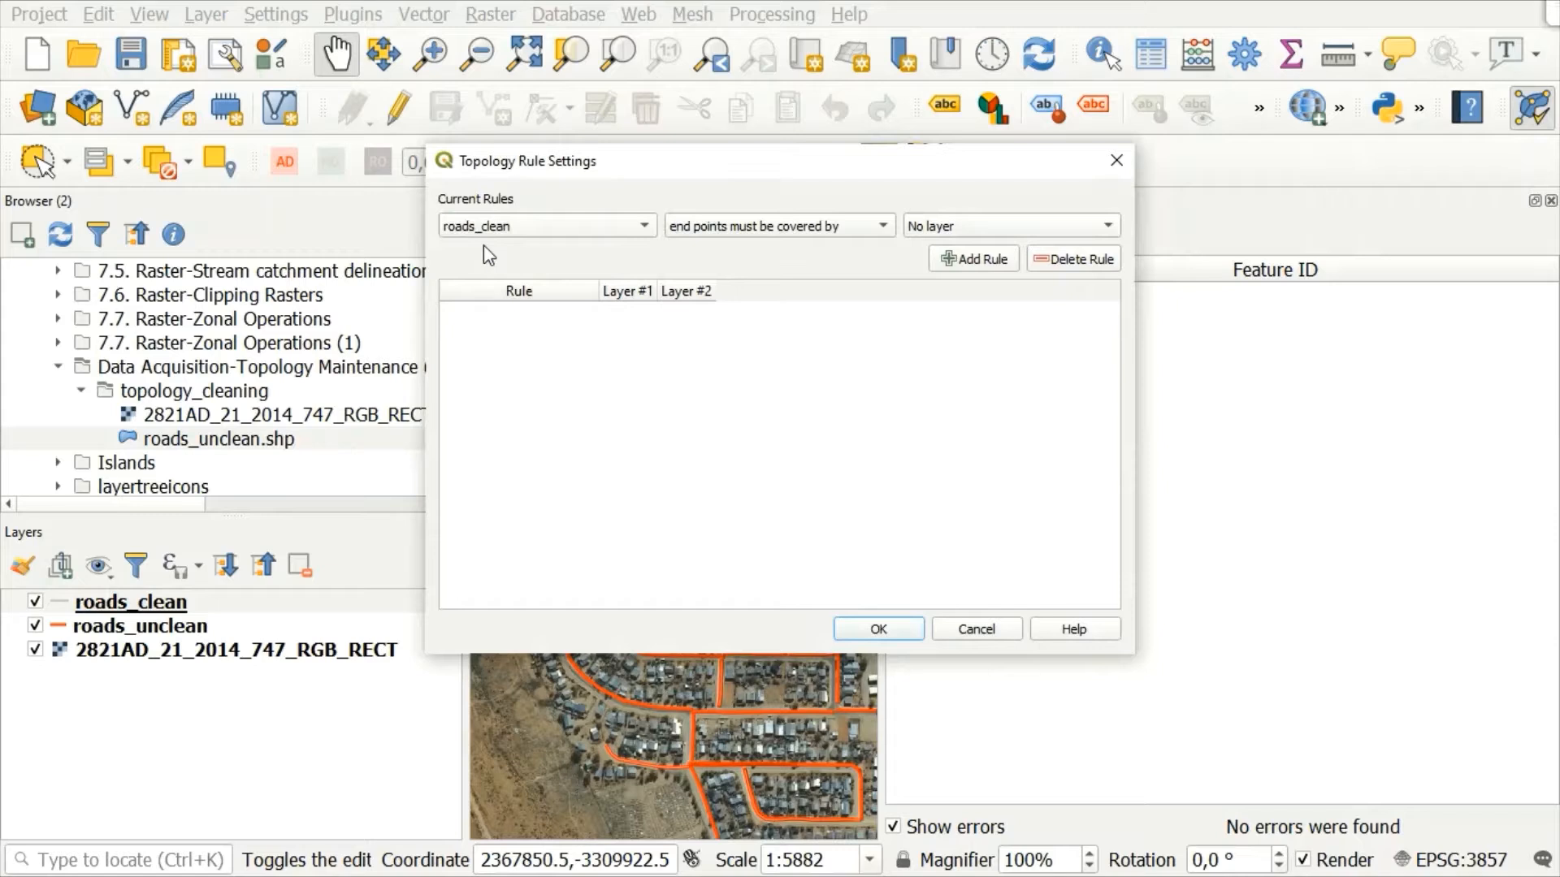
left_click(773, 224)
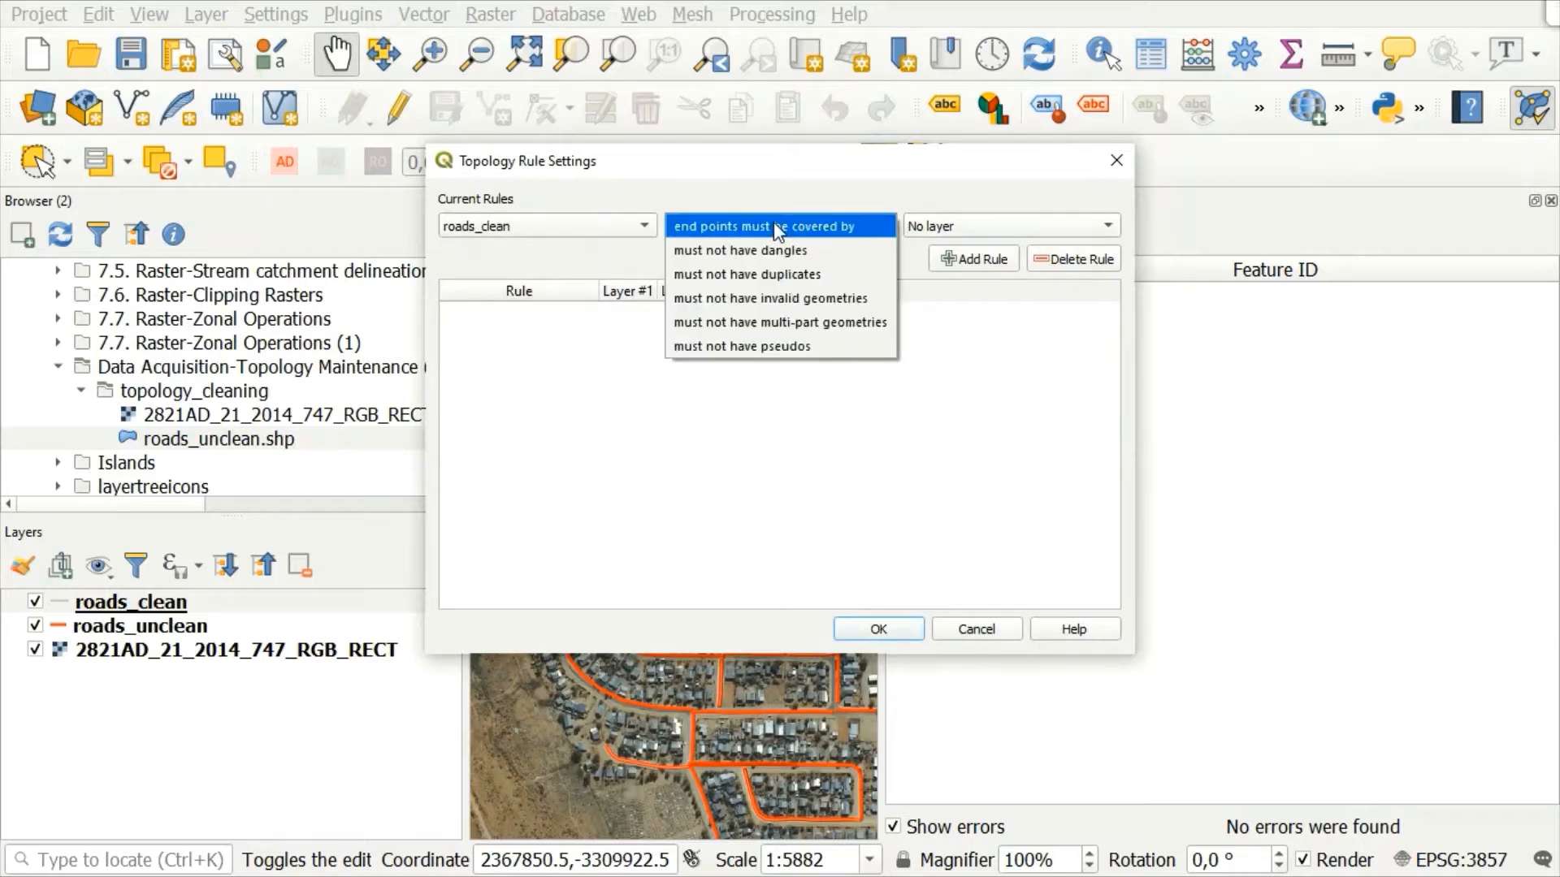
left_click(800, 276)
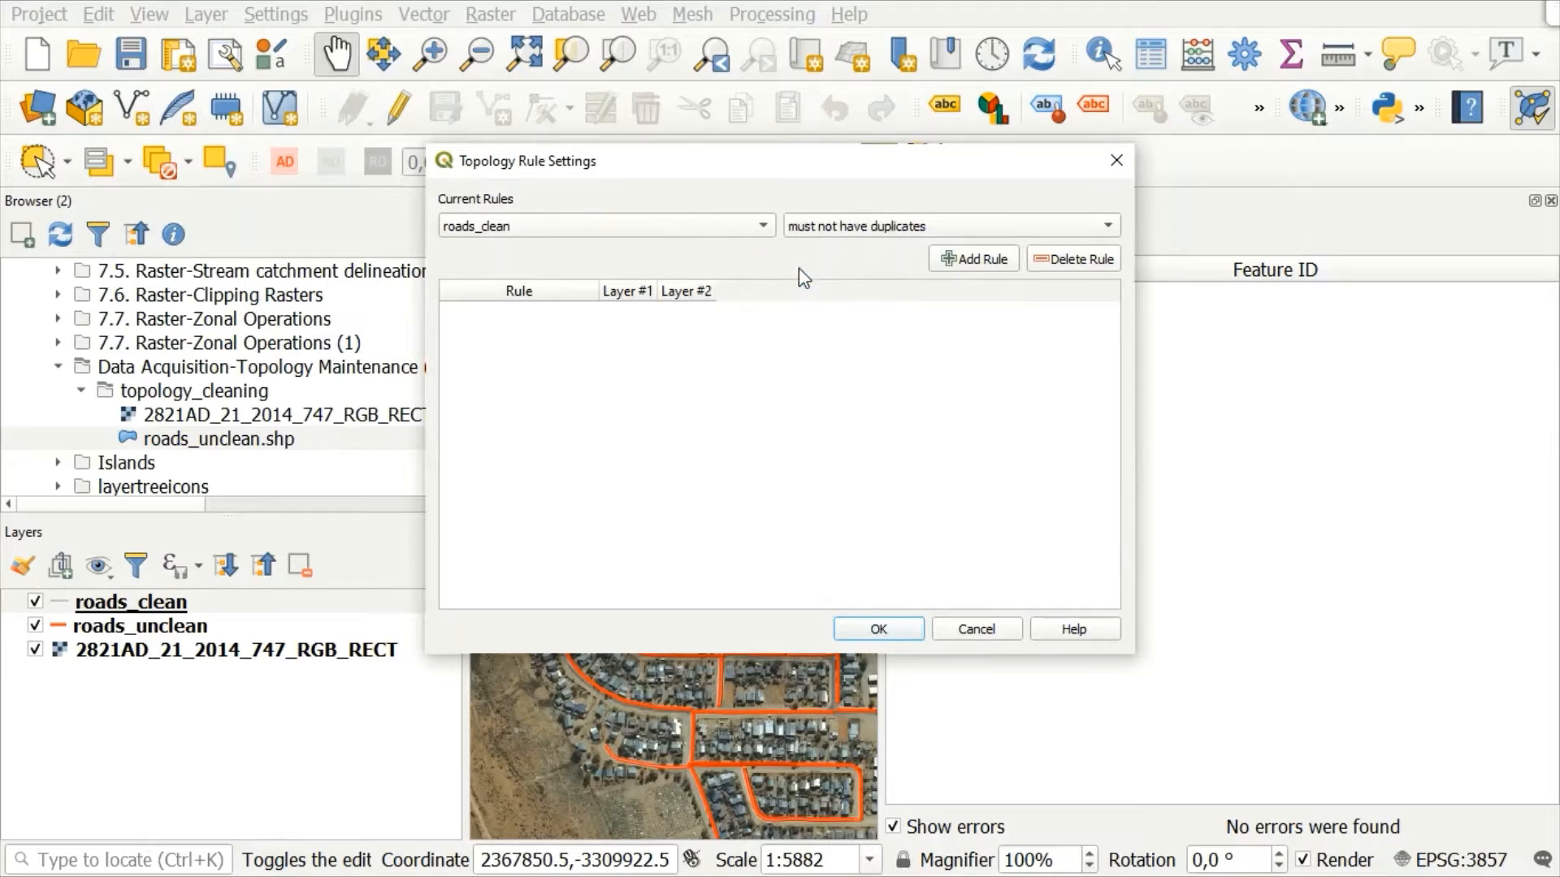
left_click(963, 259)
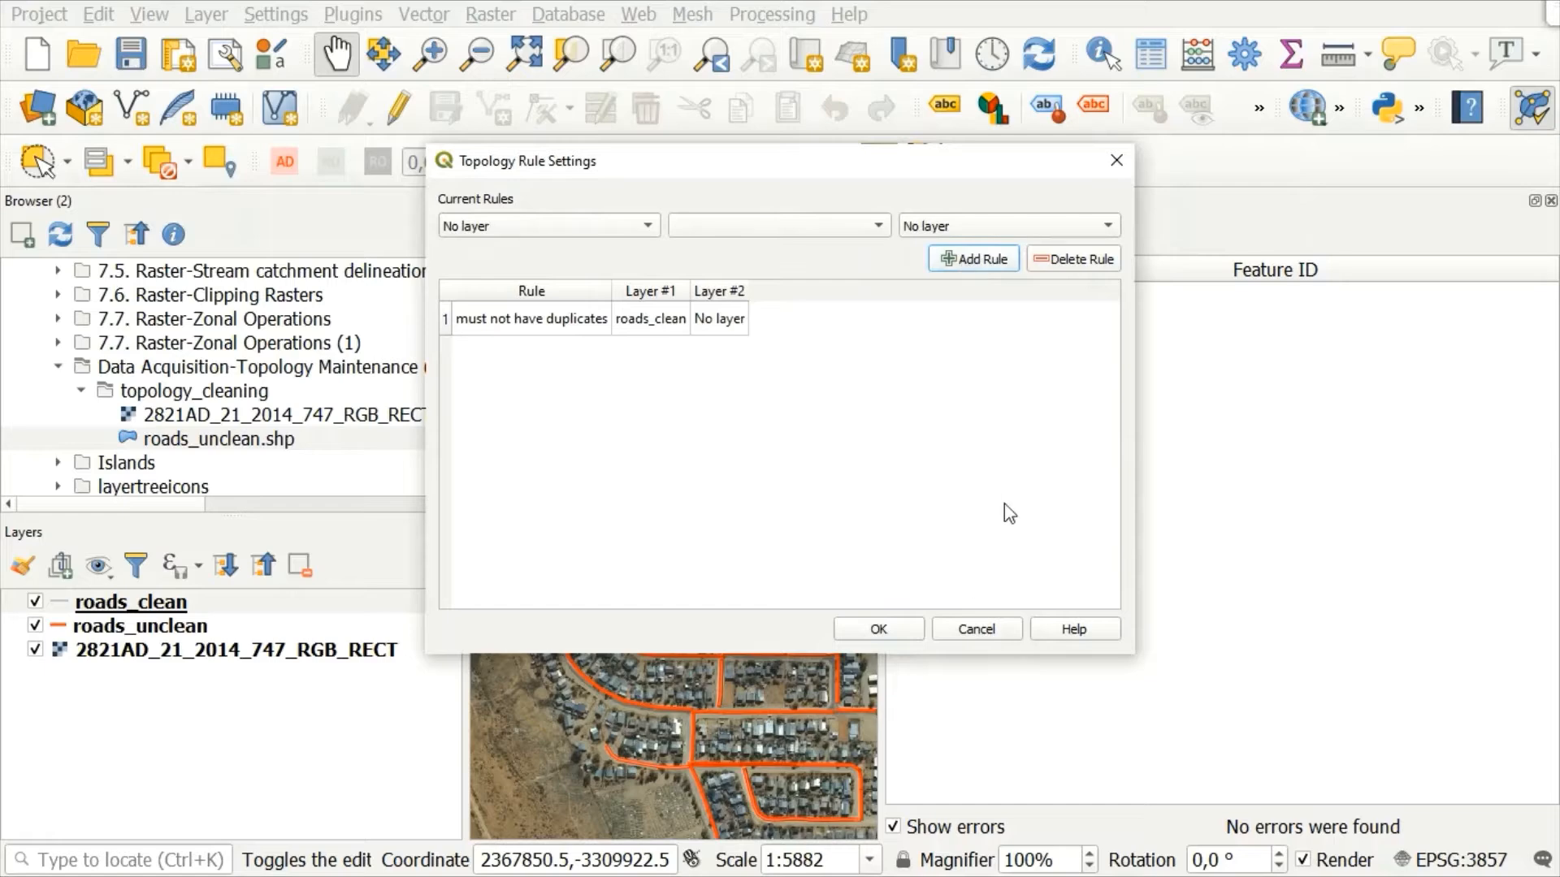
left_click(877, 628)
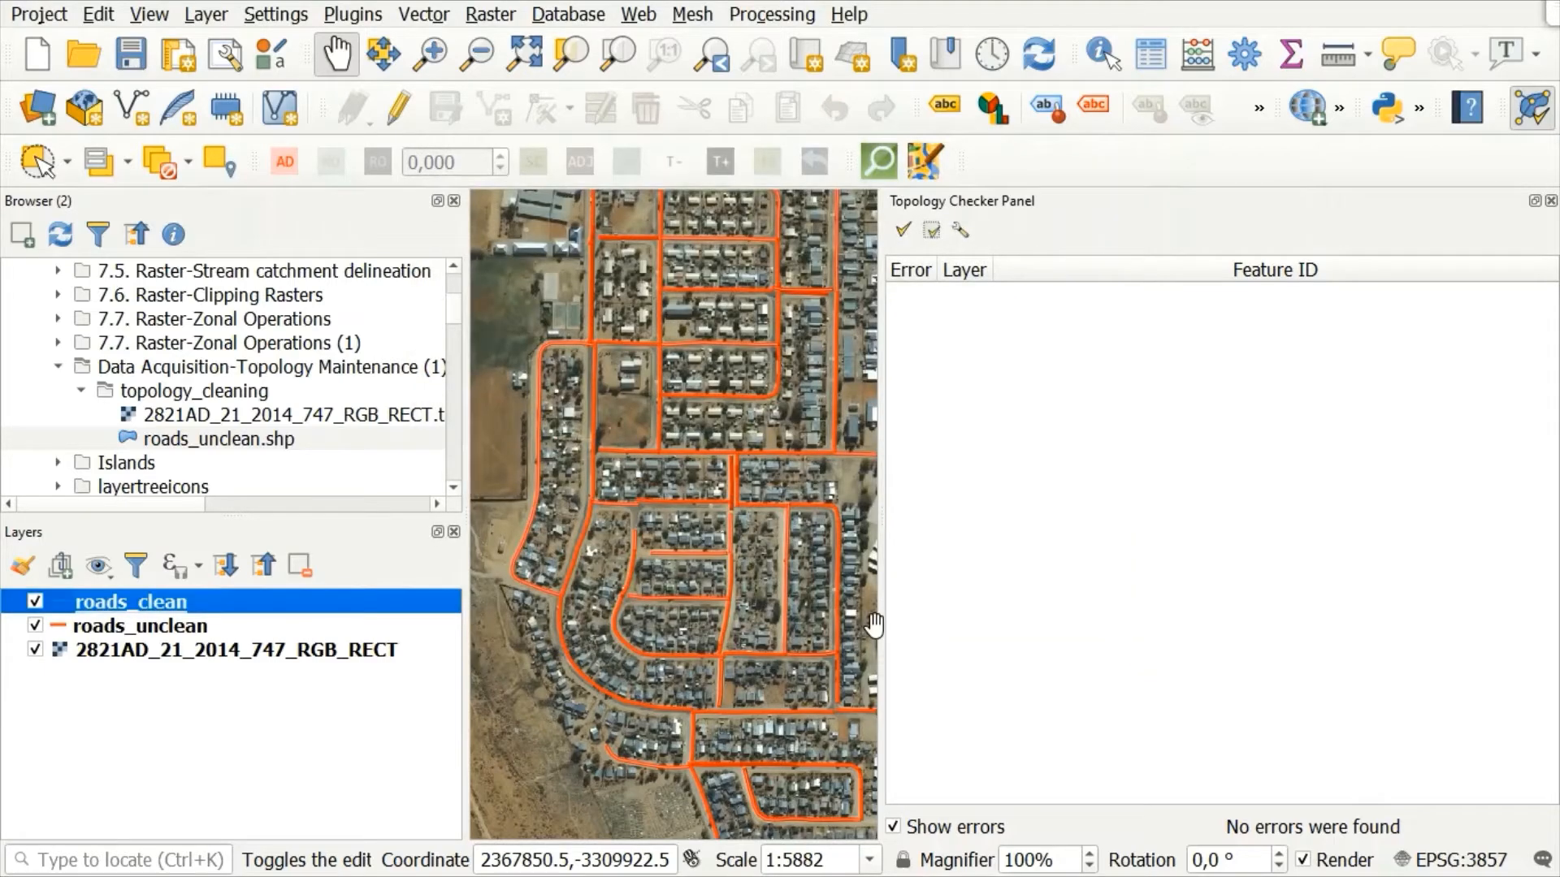
Step: Validate the full roads_clean layer against the duplicates rule, close the Topology Checker, and make roads_unclean the active layer
left_click(903, 233)
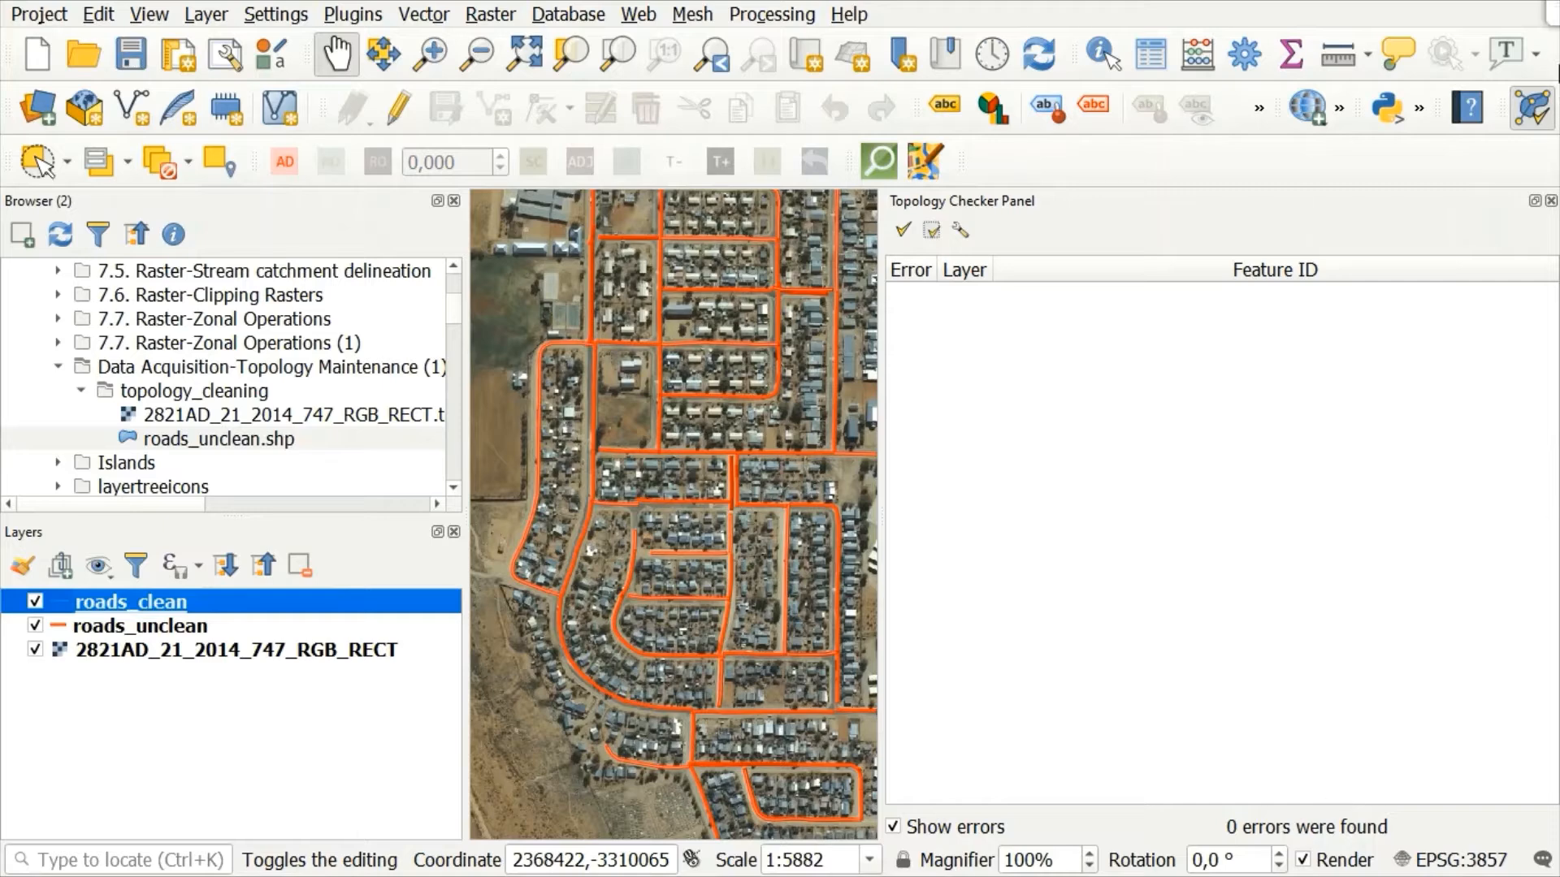
left_click(1550, 201)
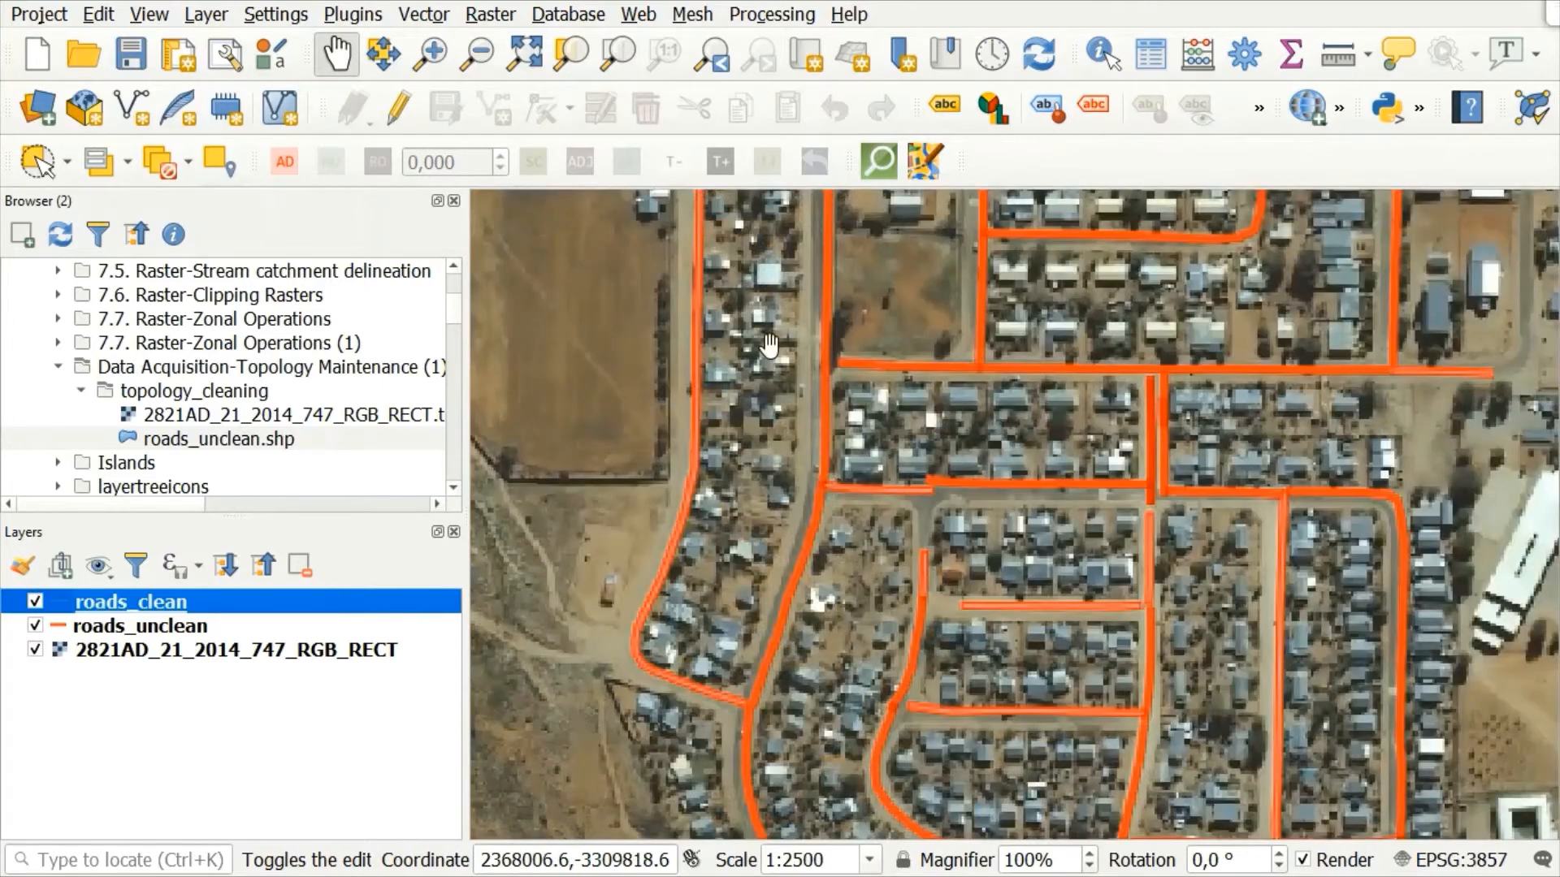
left_click(110, 627)
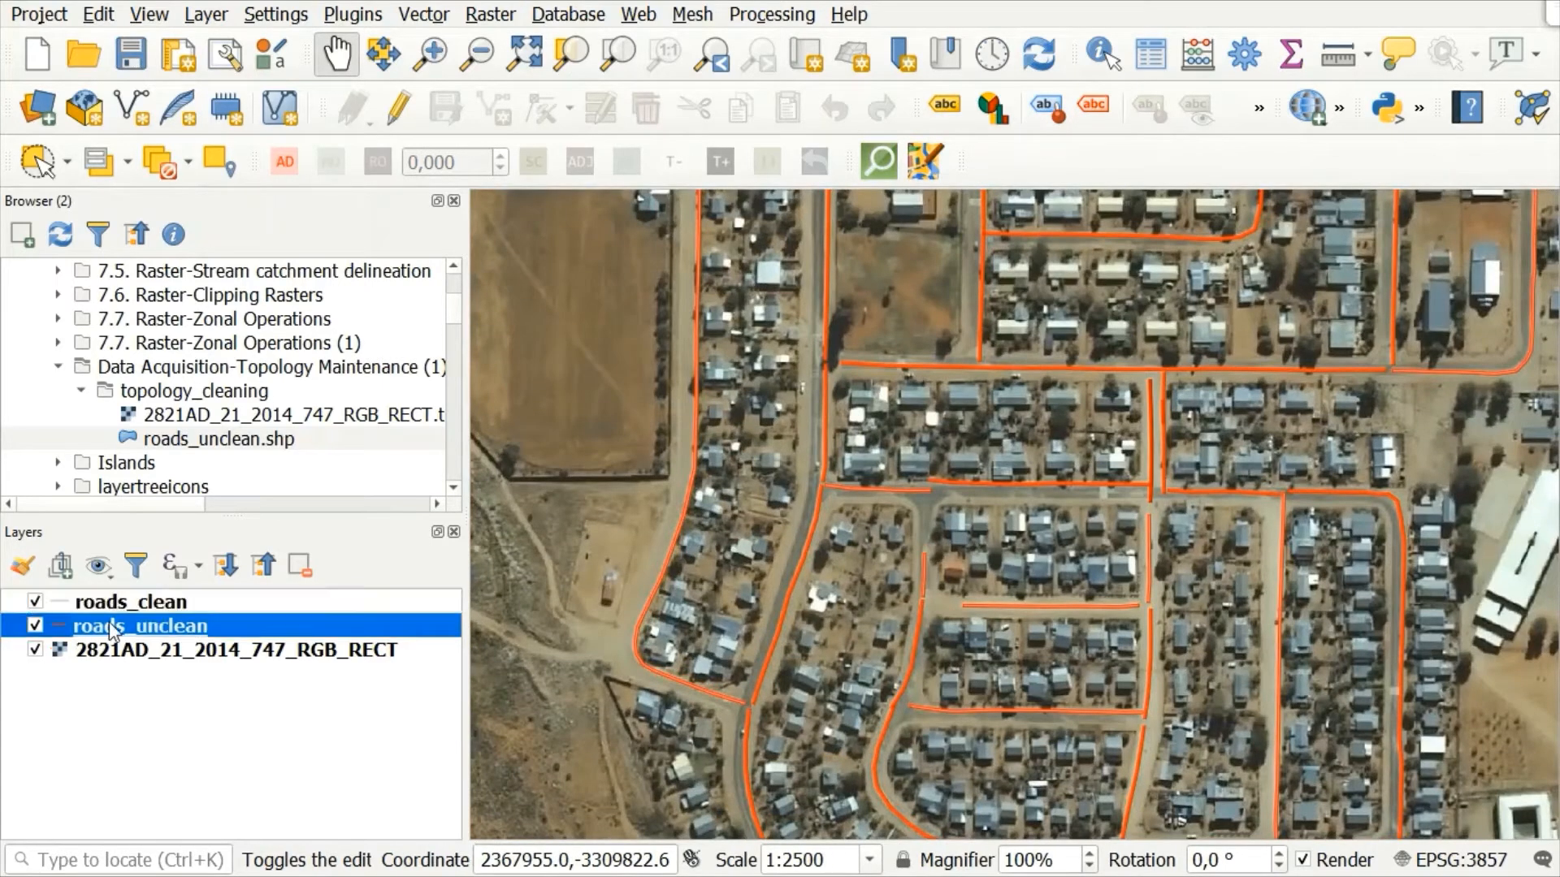
Step: Hide the roads_unclean layer on the map
right_click(109, 622)
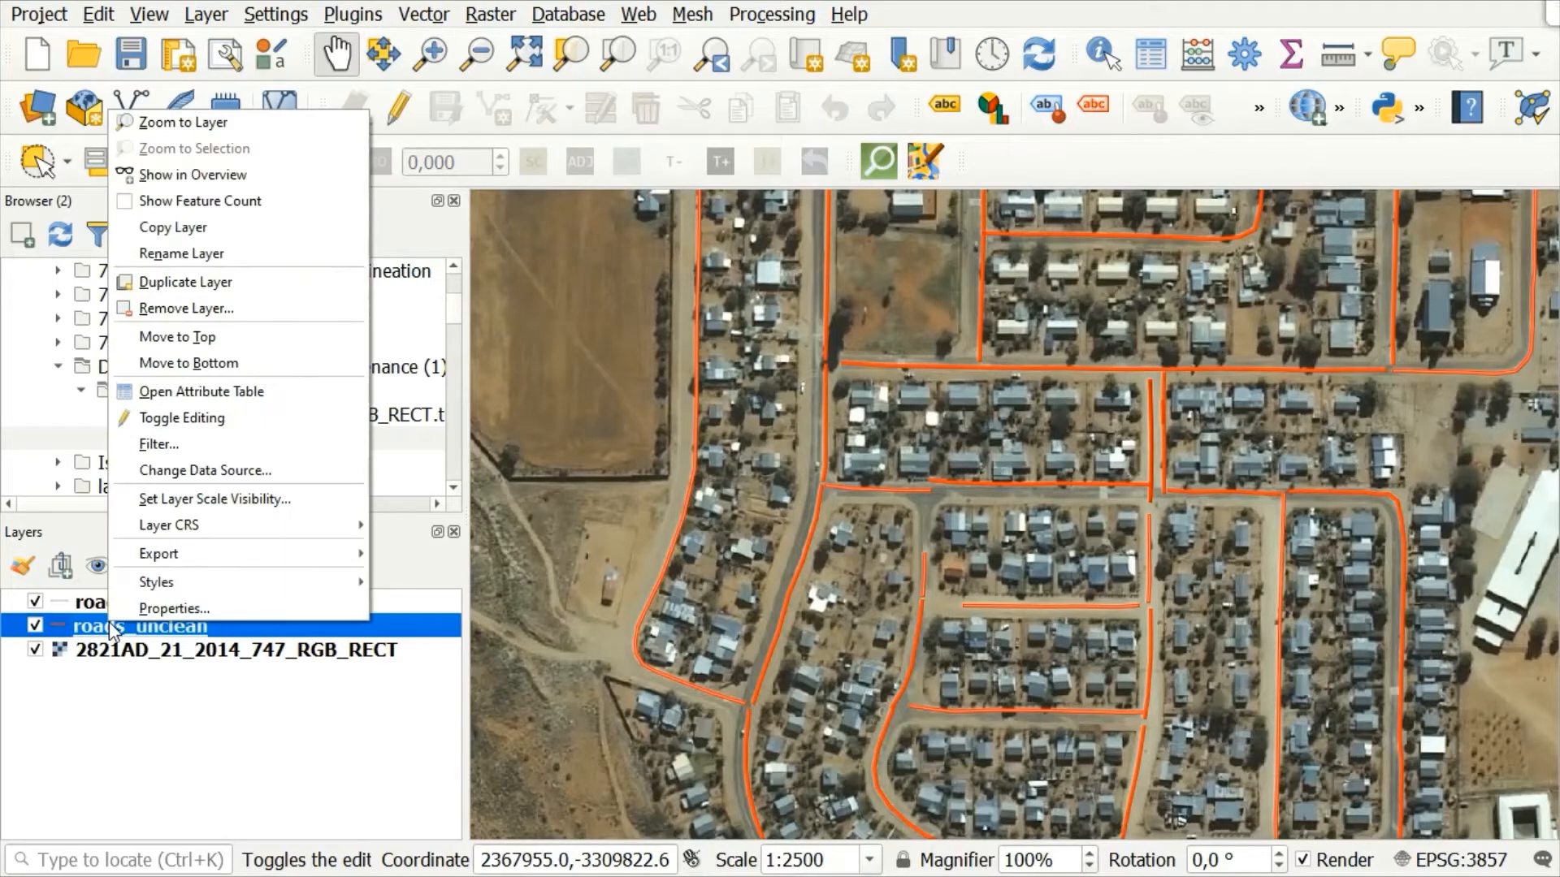
left_click(33, 628)
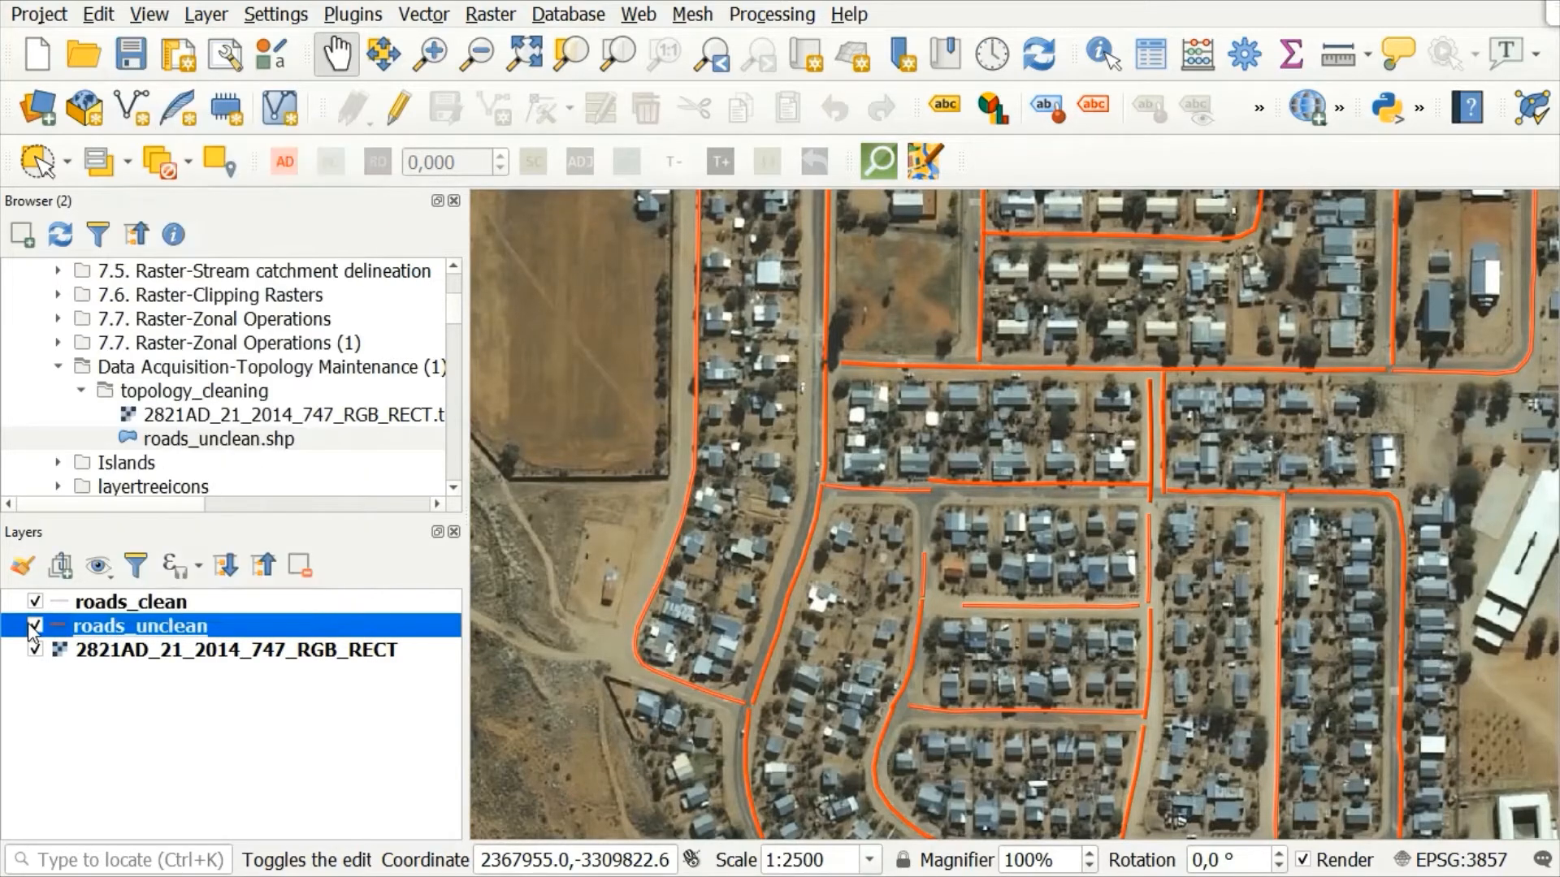
left_click(32, 627)
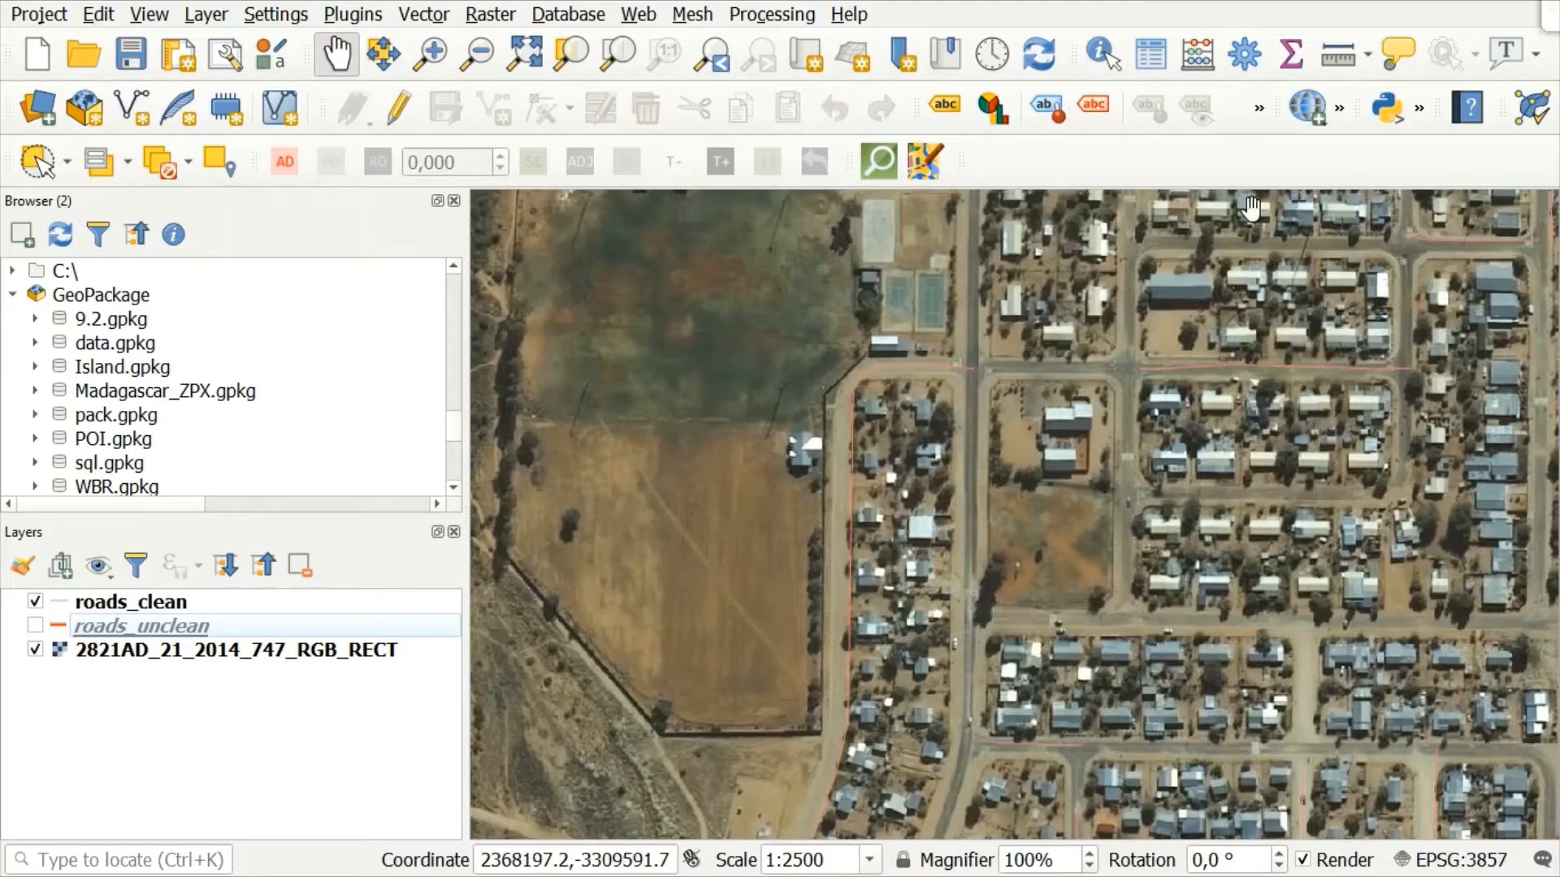
Step: Open the Topology Checker's rule settings and add a rule that roads_clean must not have dangles
left_click(1536, 106)
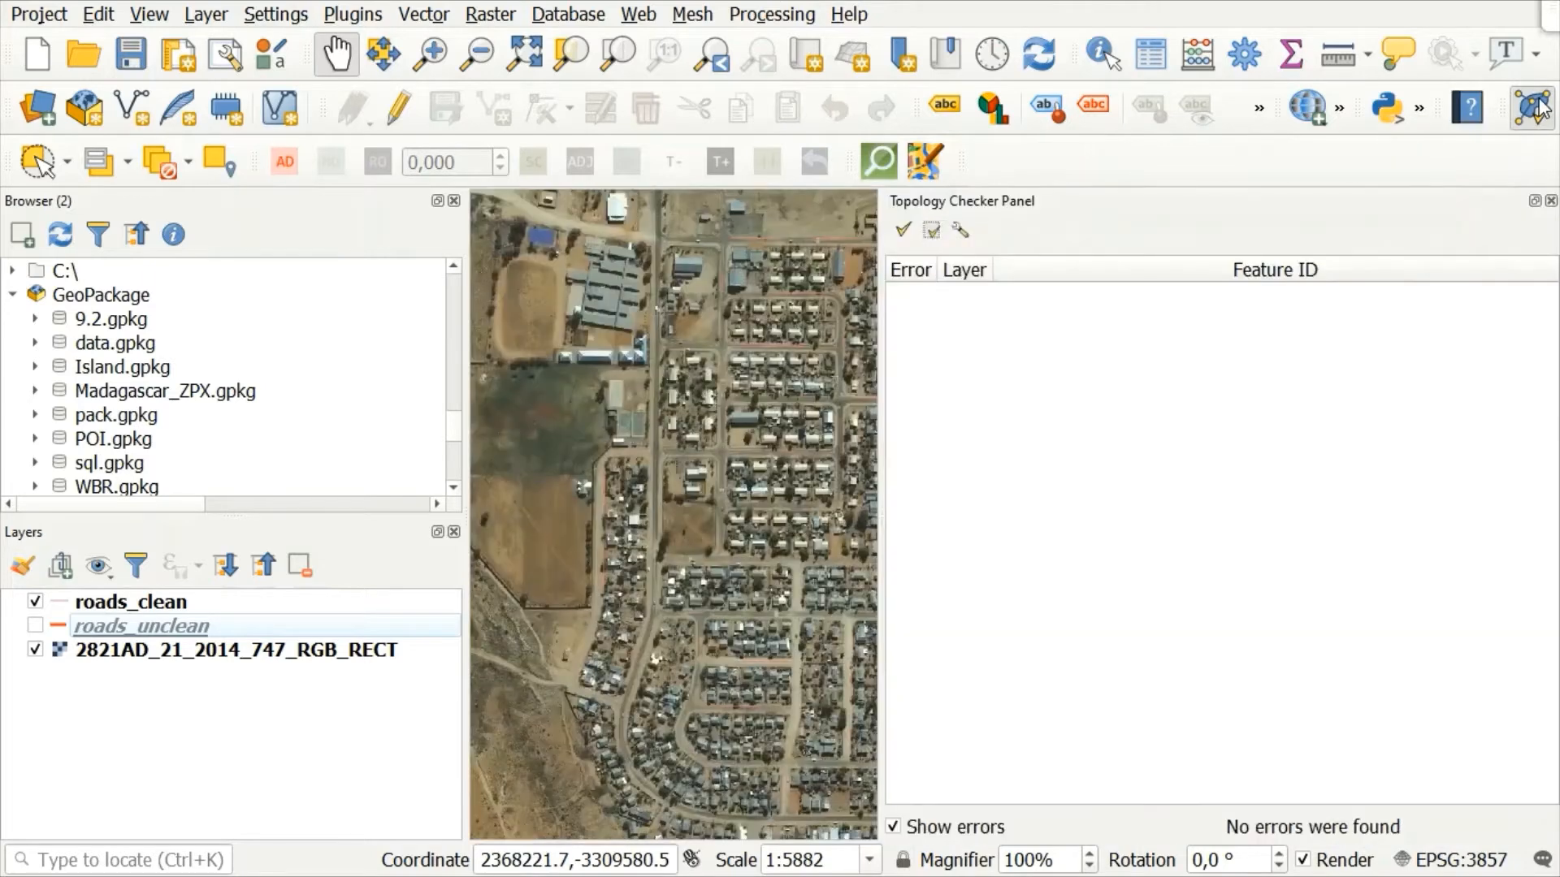
left_click(959, 233)
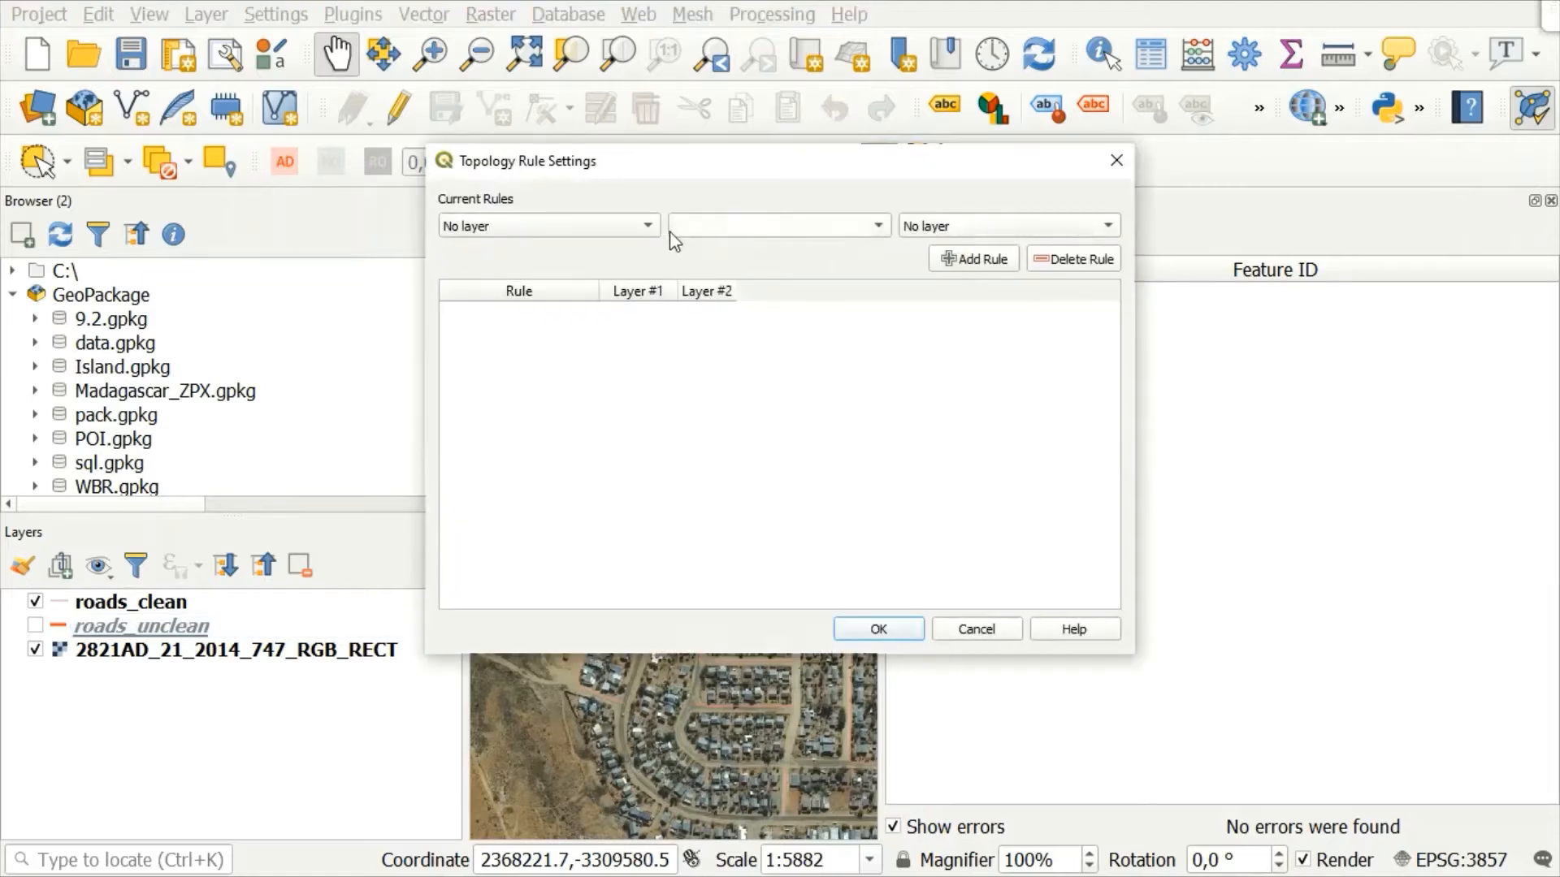
left_click(639, 230)
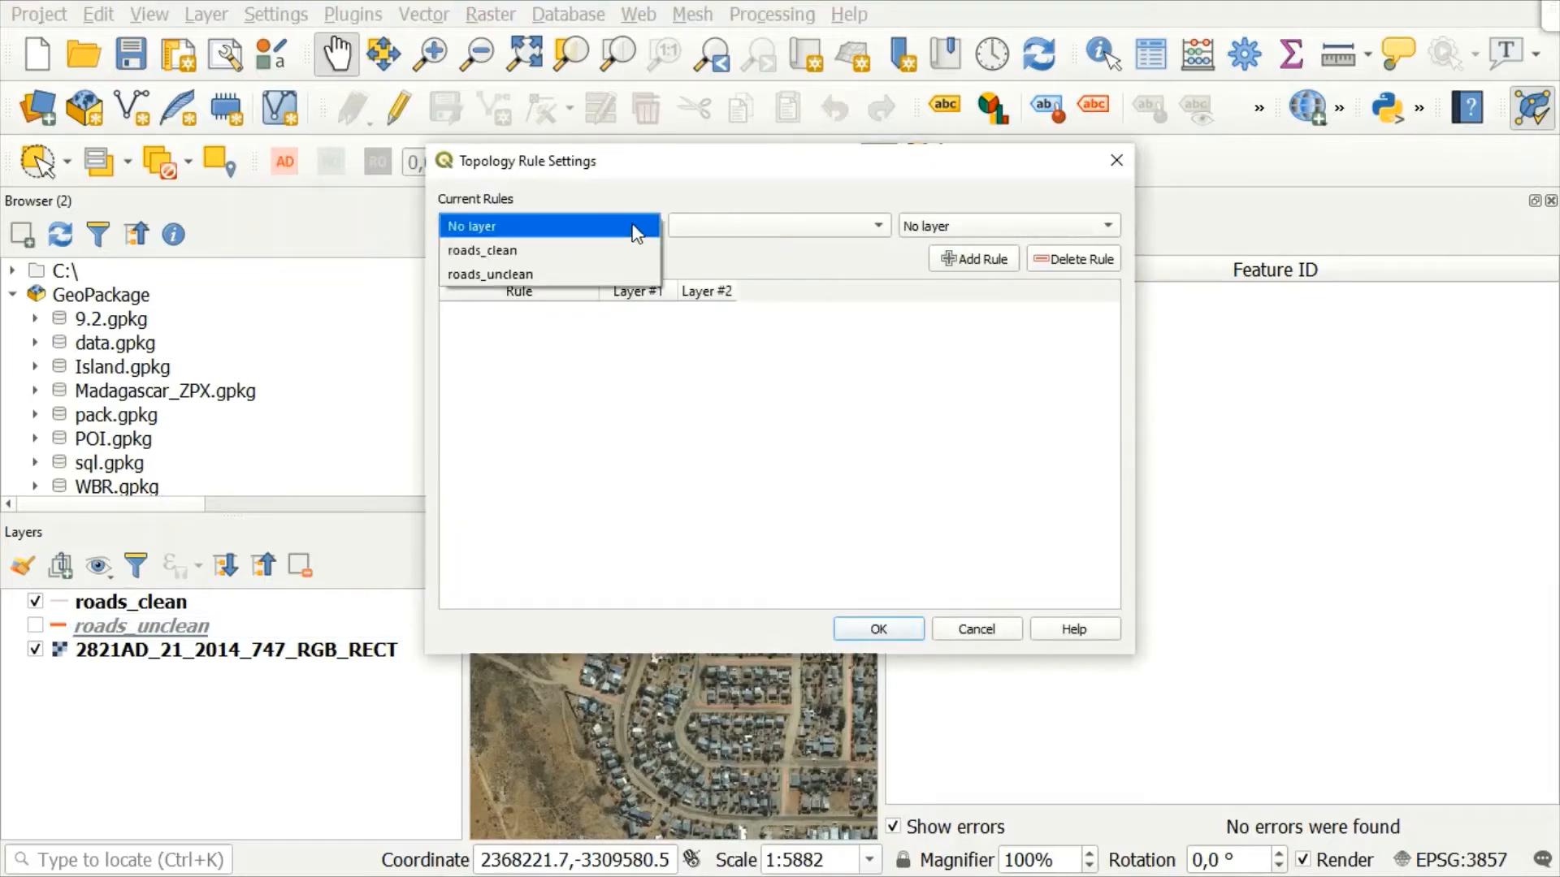
left_click(489, 250)
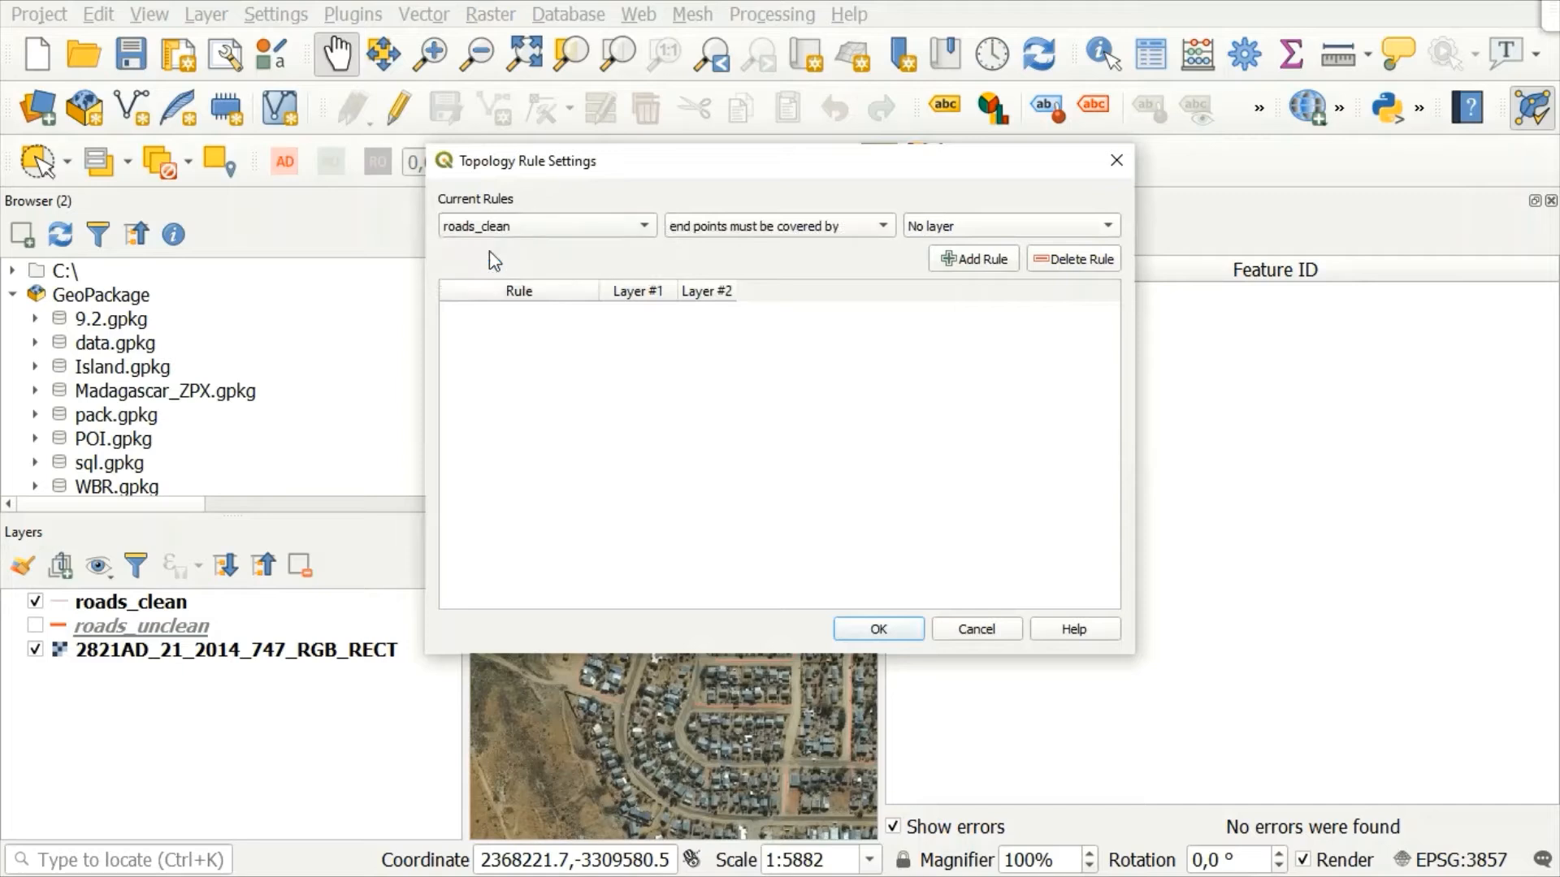
left_click(796, 228)
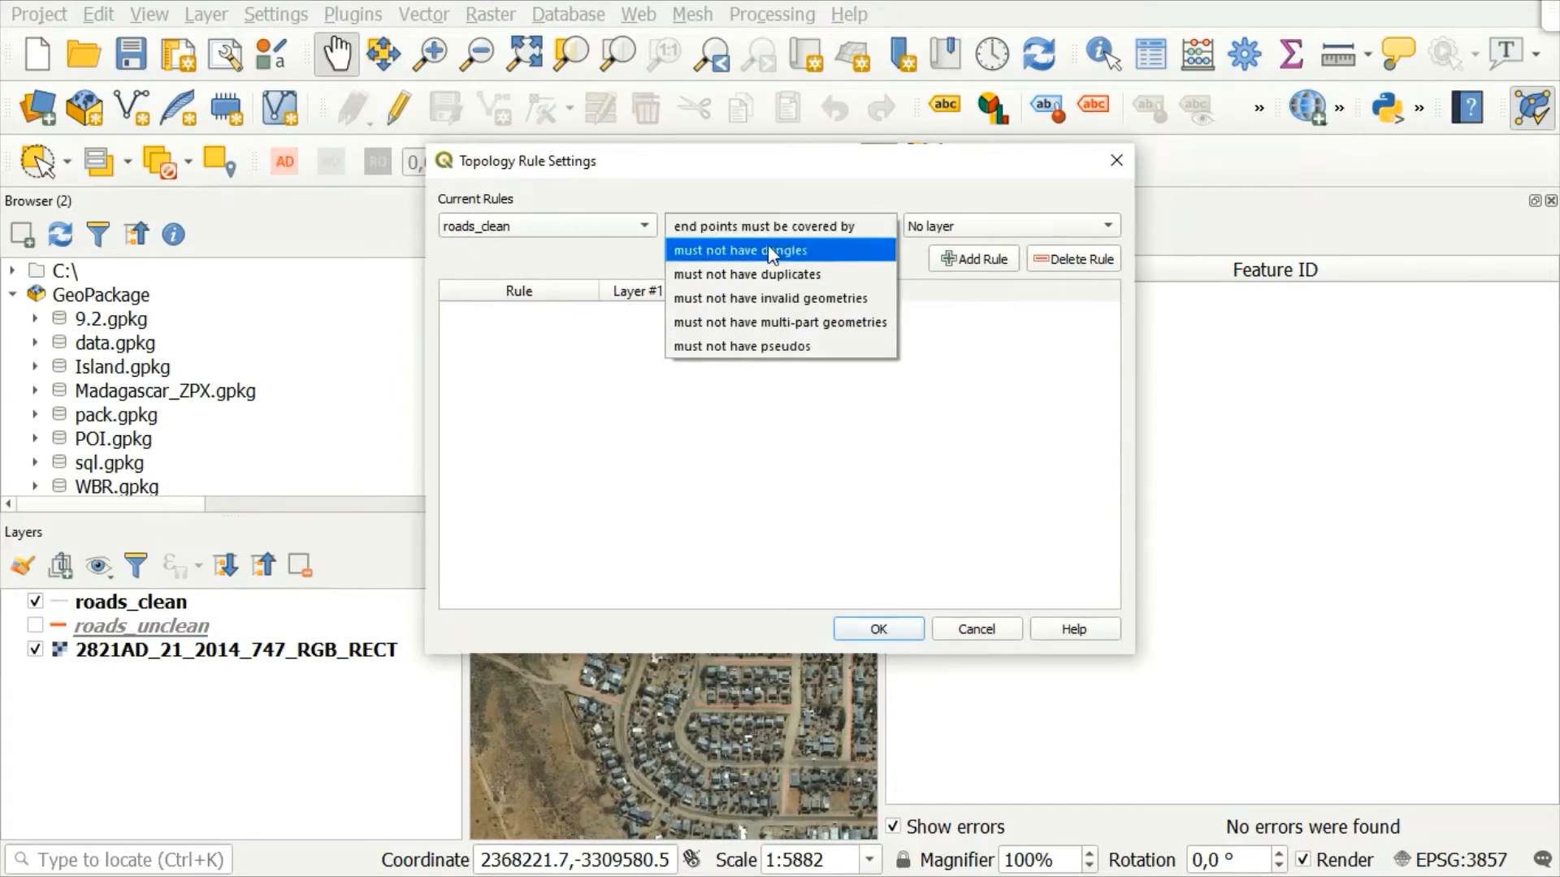
left_click(768, 251)
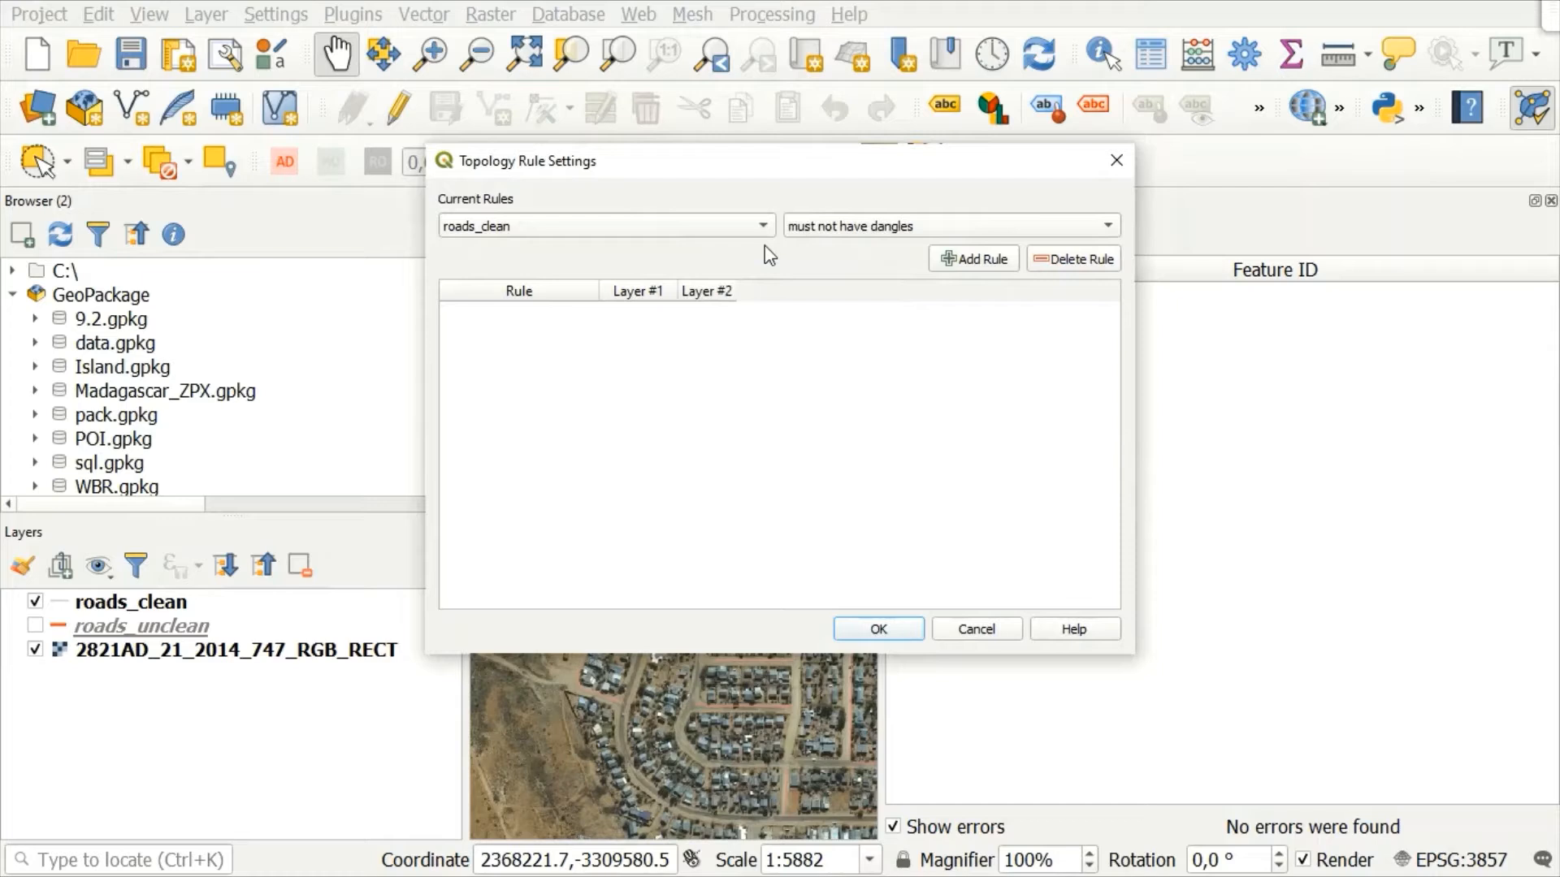
left_click(953, 256)
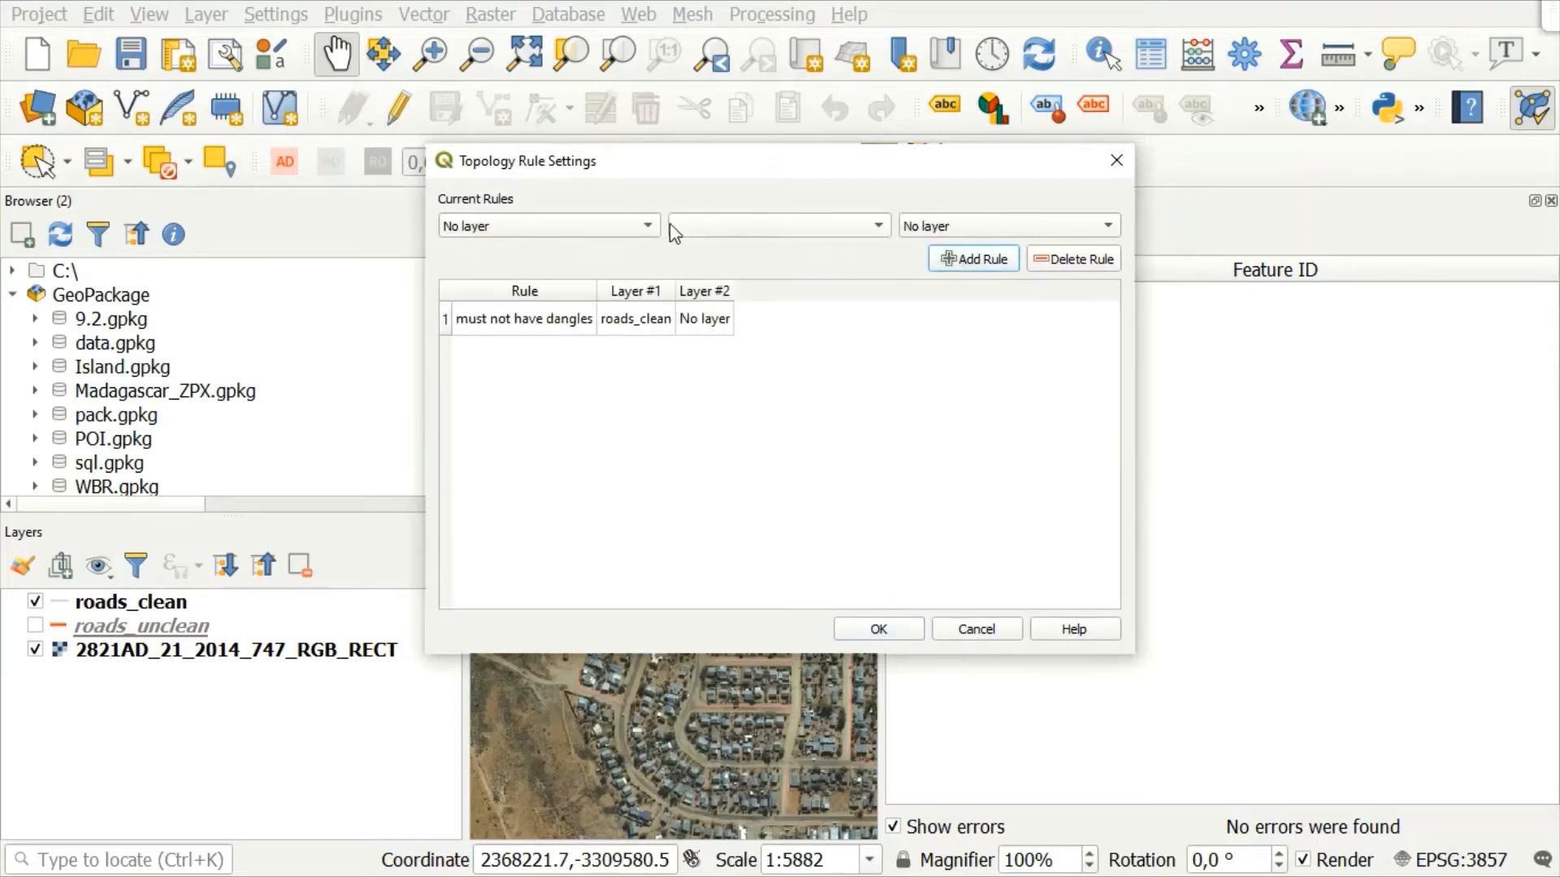
Step: Add a topology rule that roads_clean must not have invalid geometries
left_click(648, 225)
left_click(574, 250)
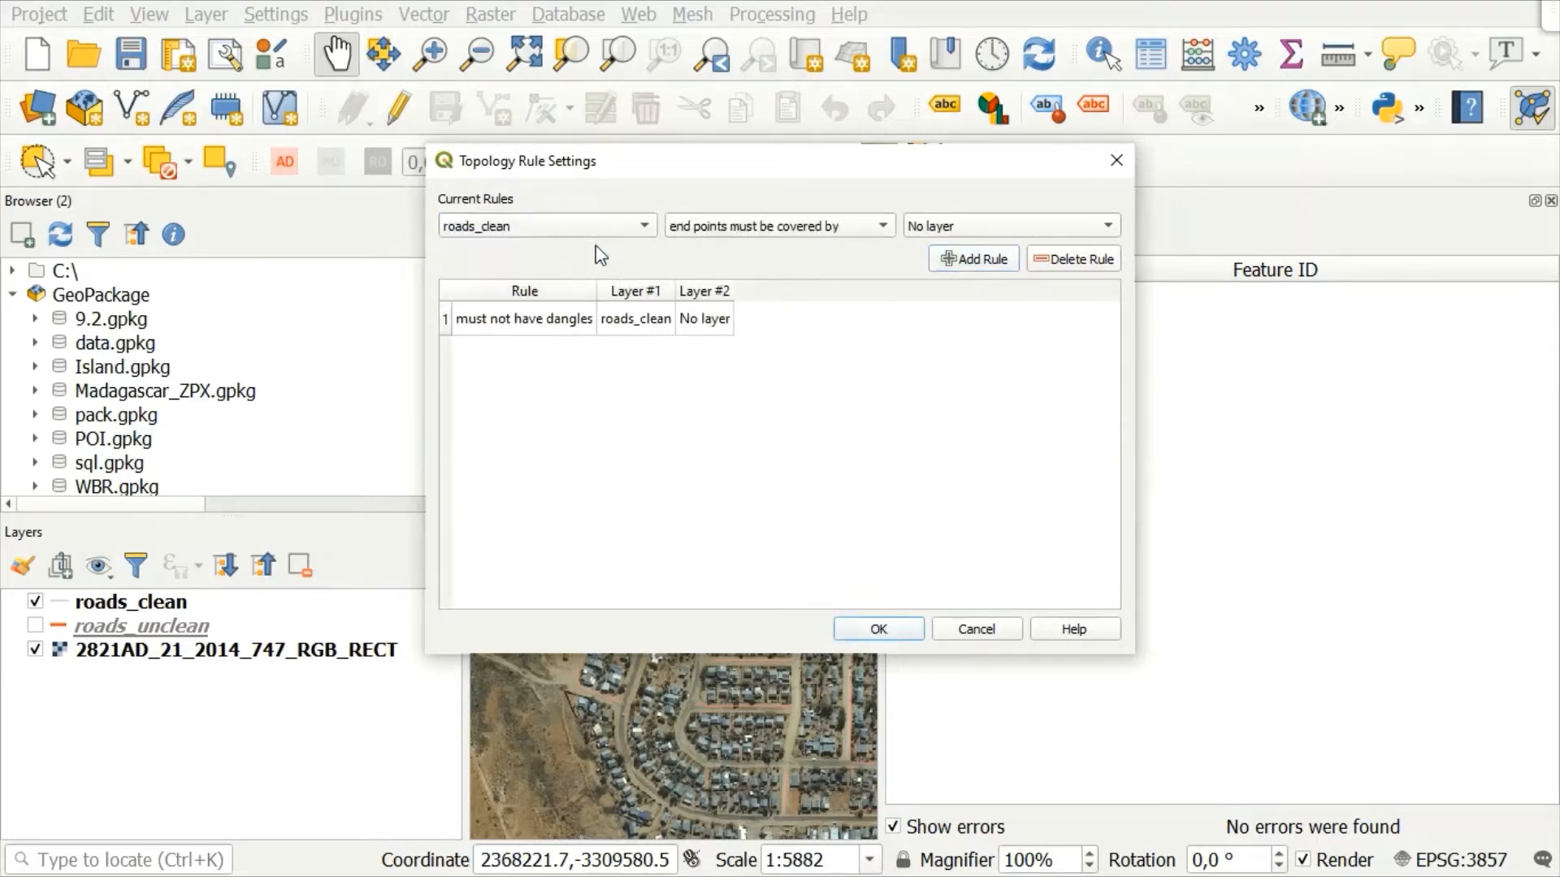
left_click(811, 231)
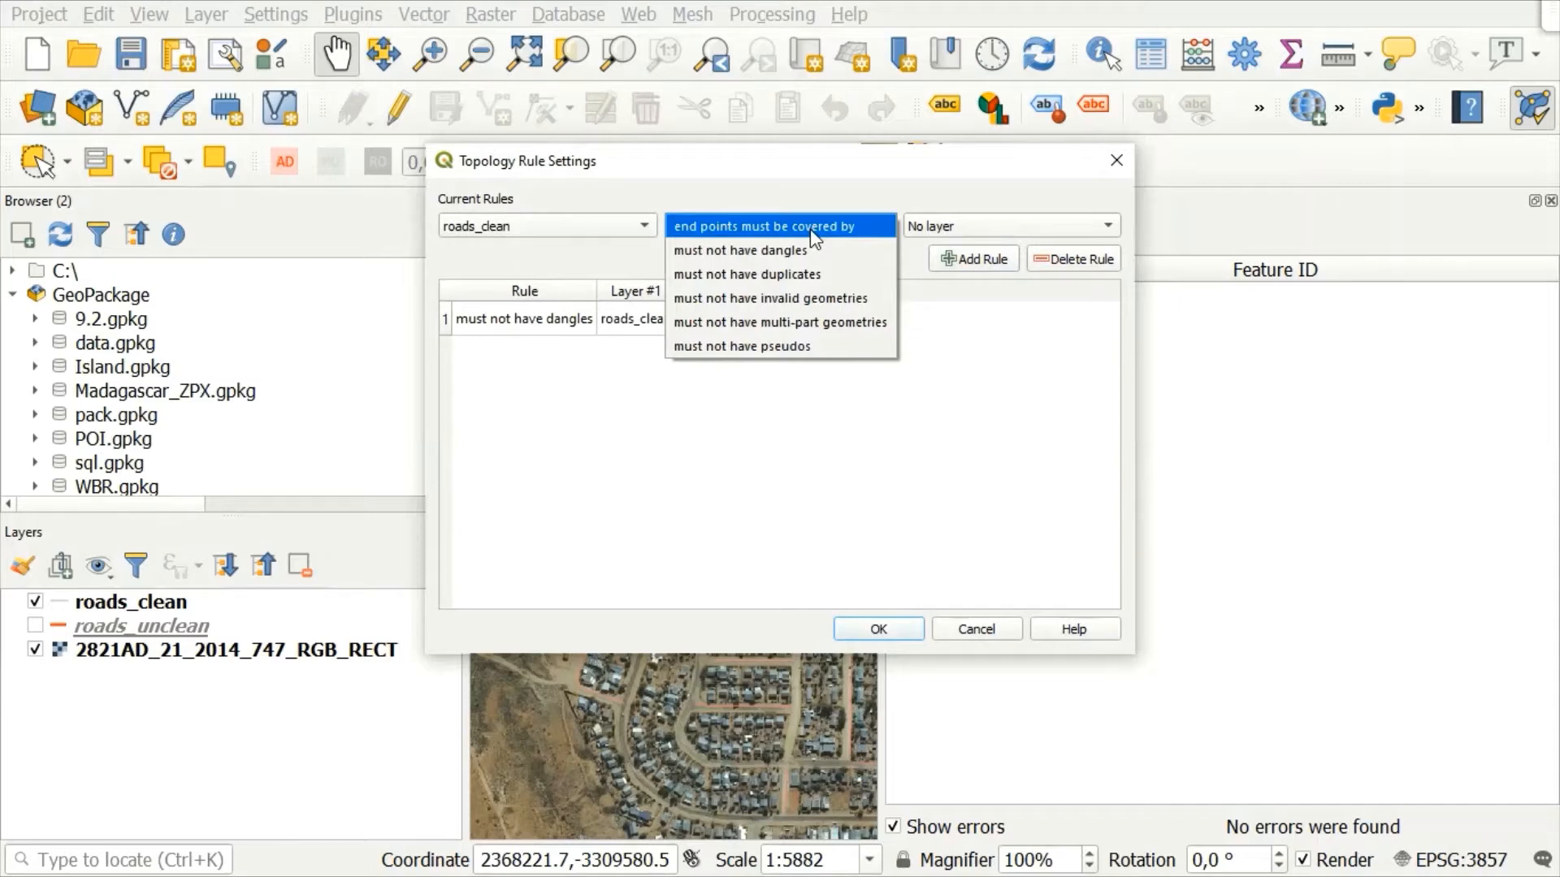
left_click(725, 294)
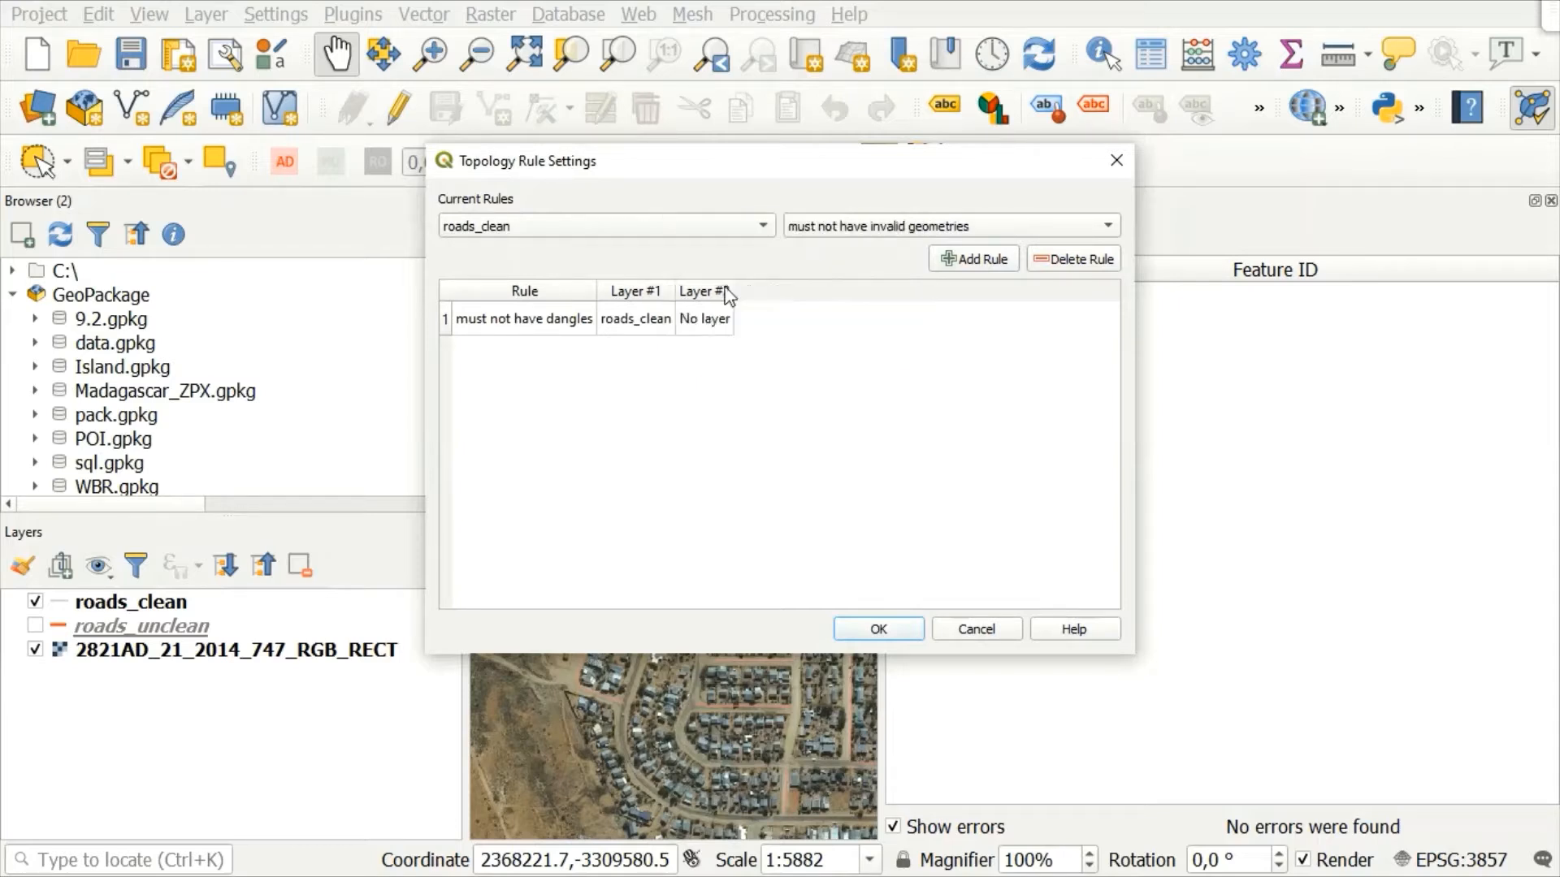
left_click(968, 265)
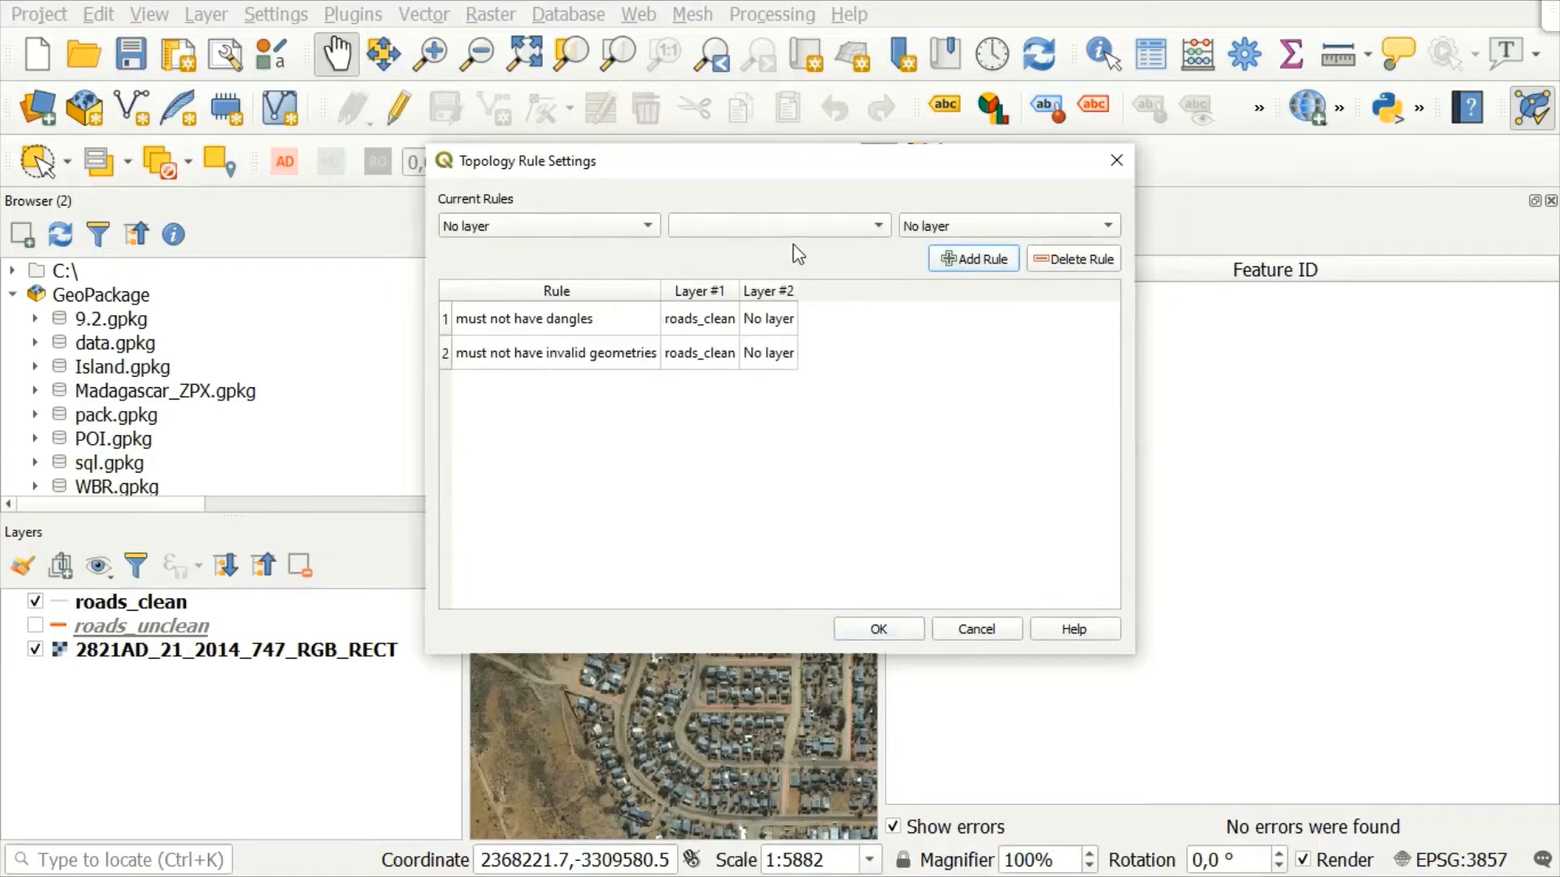
Step: Add a topology rule that roads_clean must not have multi-part geometries
left_click(608, 228)
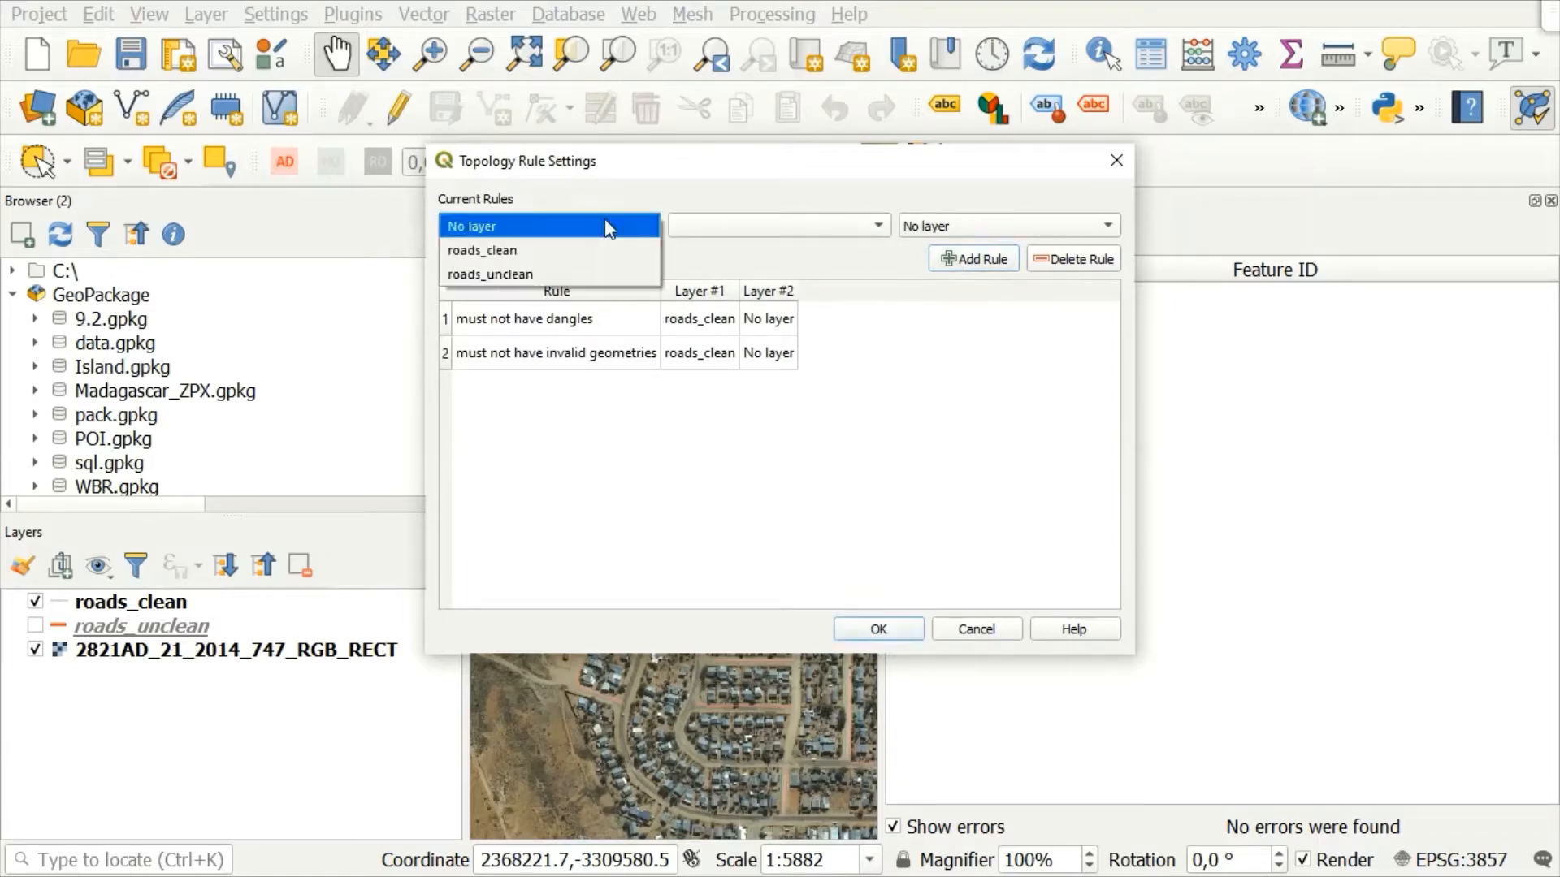
left_click(544, 249)
left_click(811, 231)
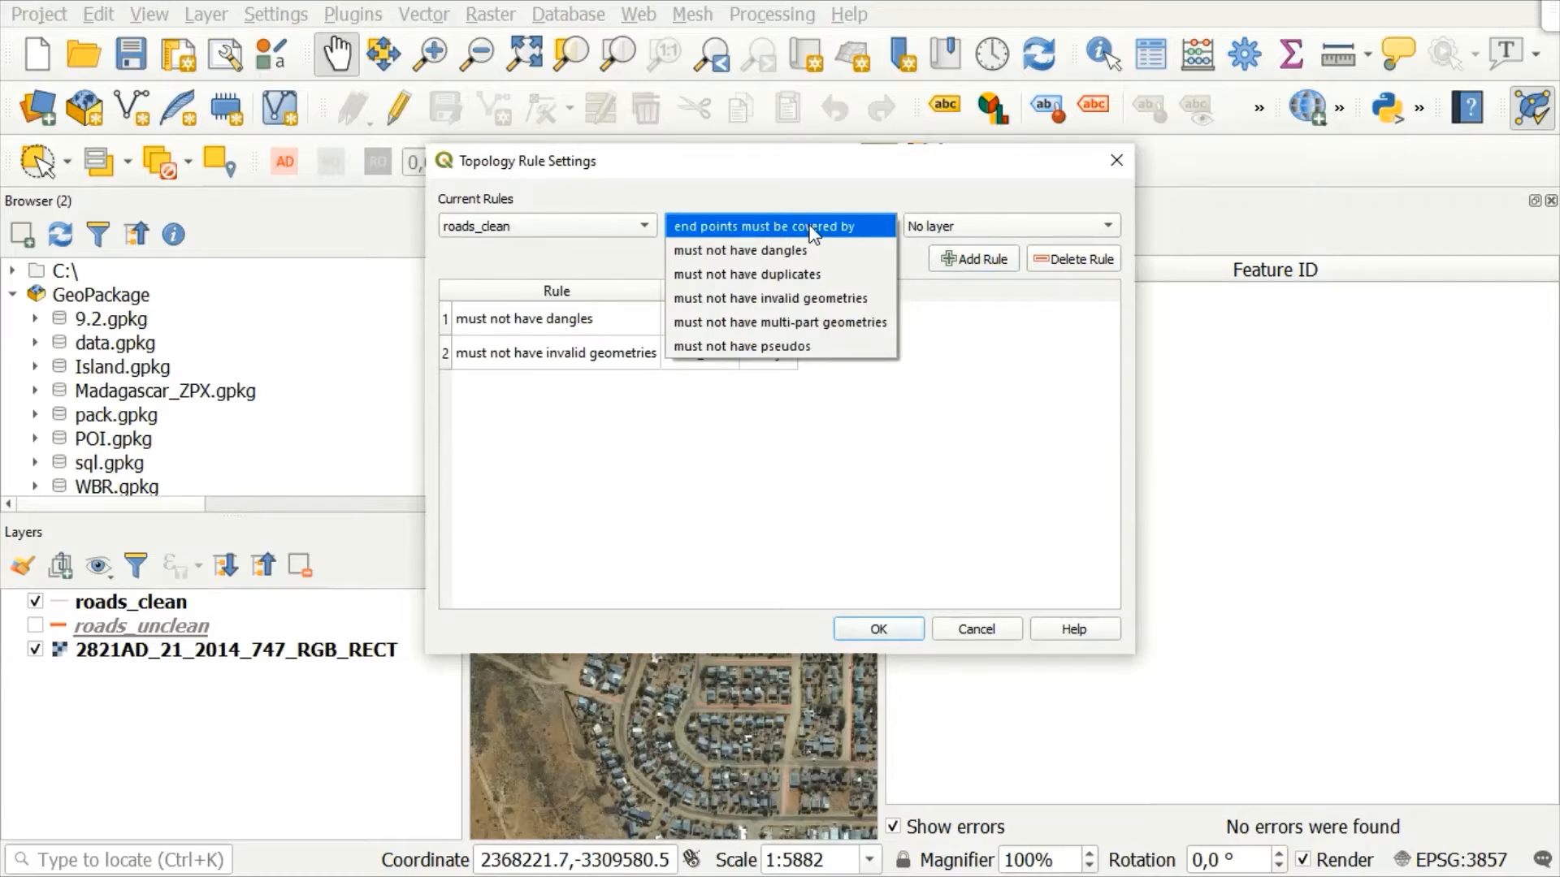
left_click(754, 323)
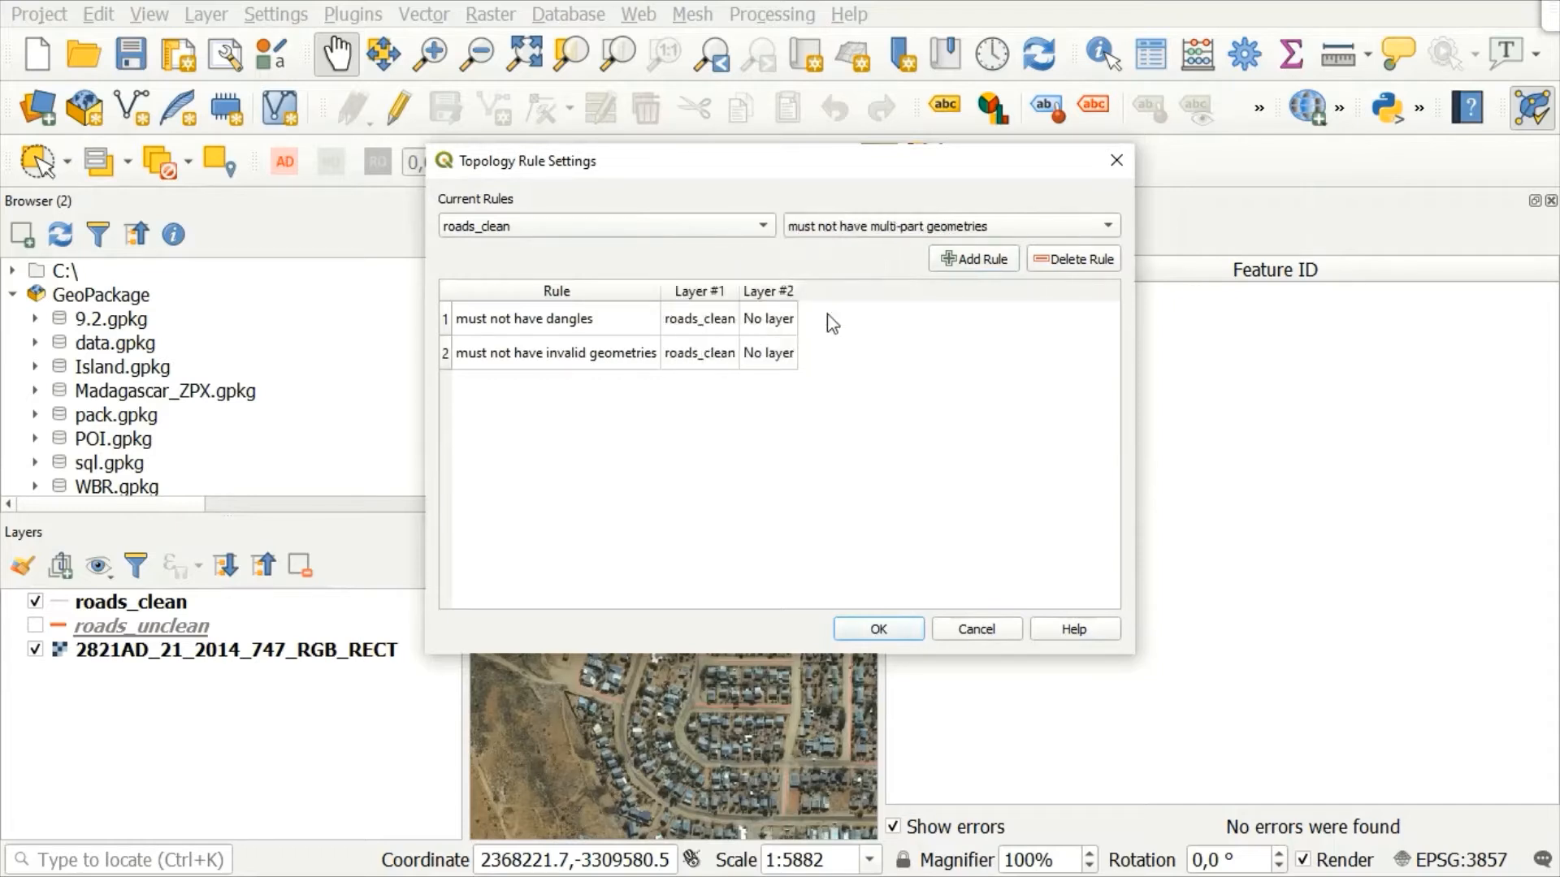
left_click(974, 259)
Step: Add a topology rule that roads_clean must not have pseudos, and accept the rule settings
left_click(646, 226)
left_click(534, 252)
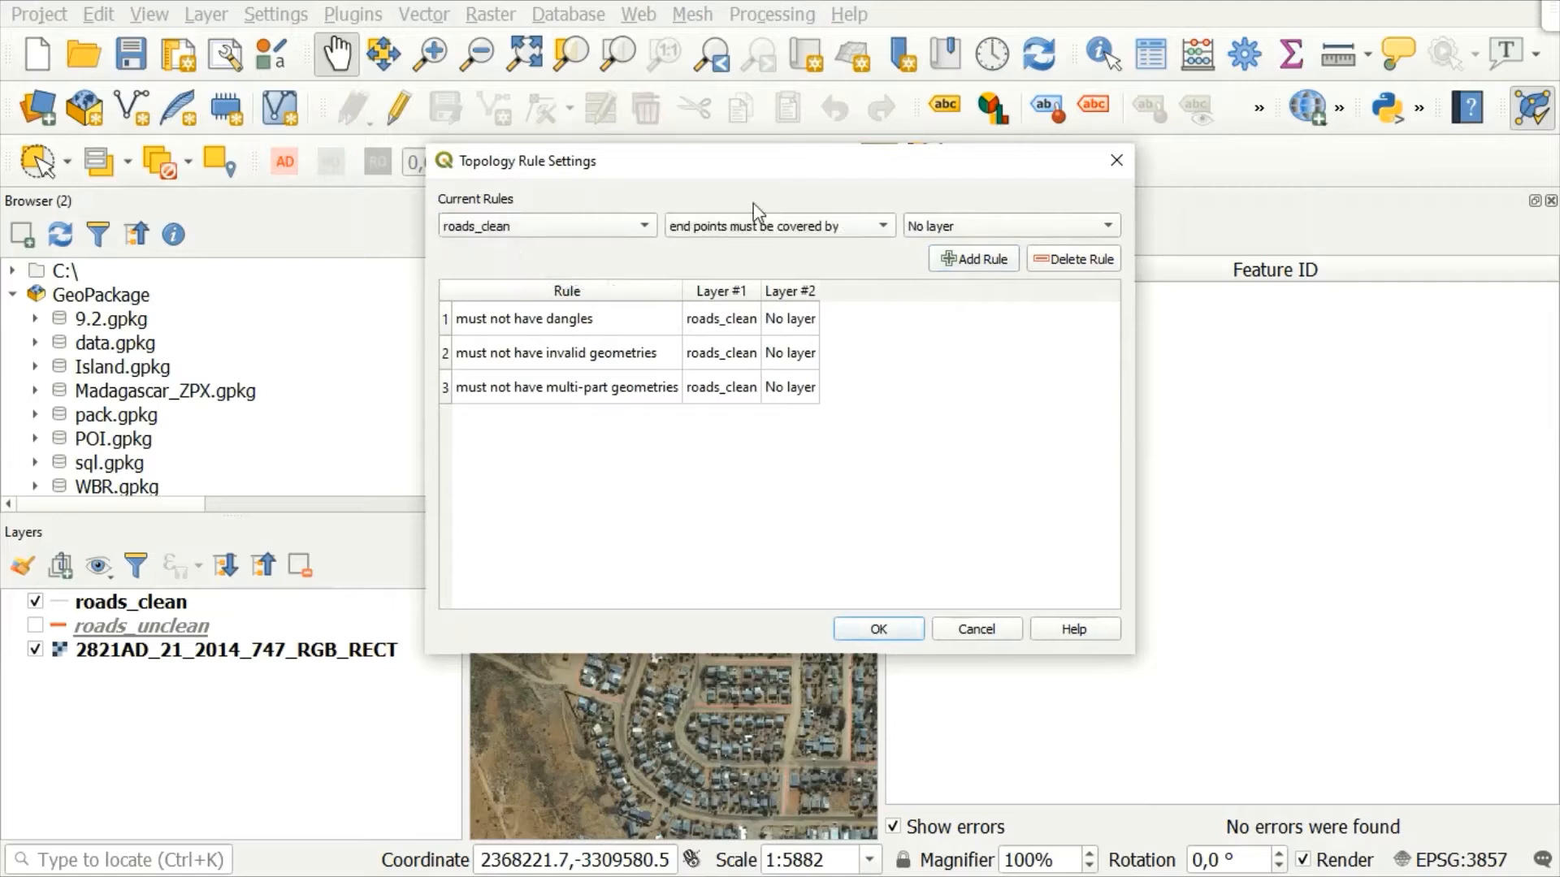
left_click(788, 232)
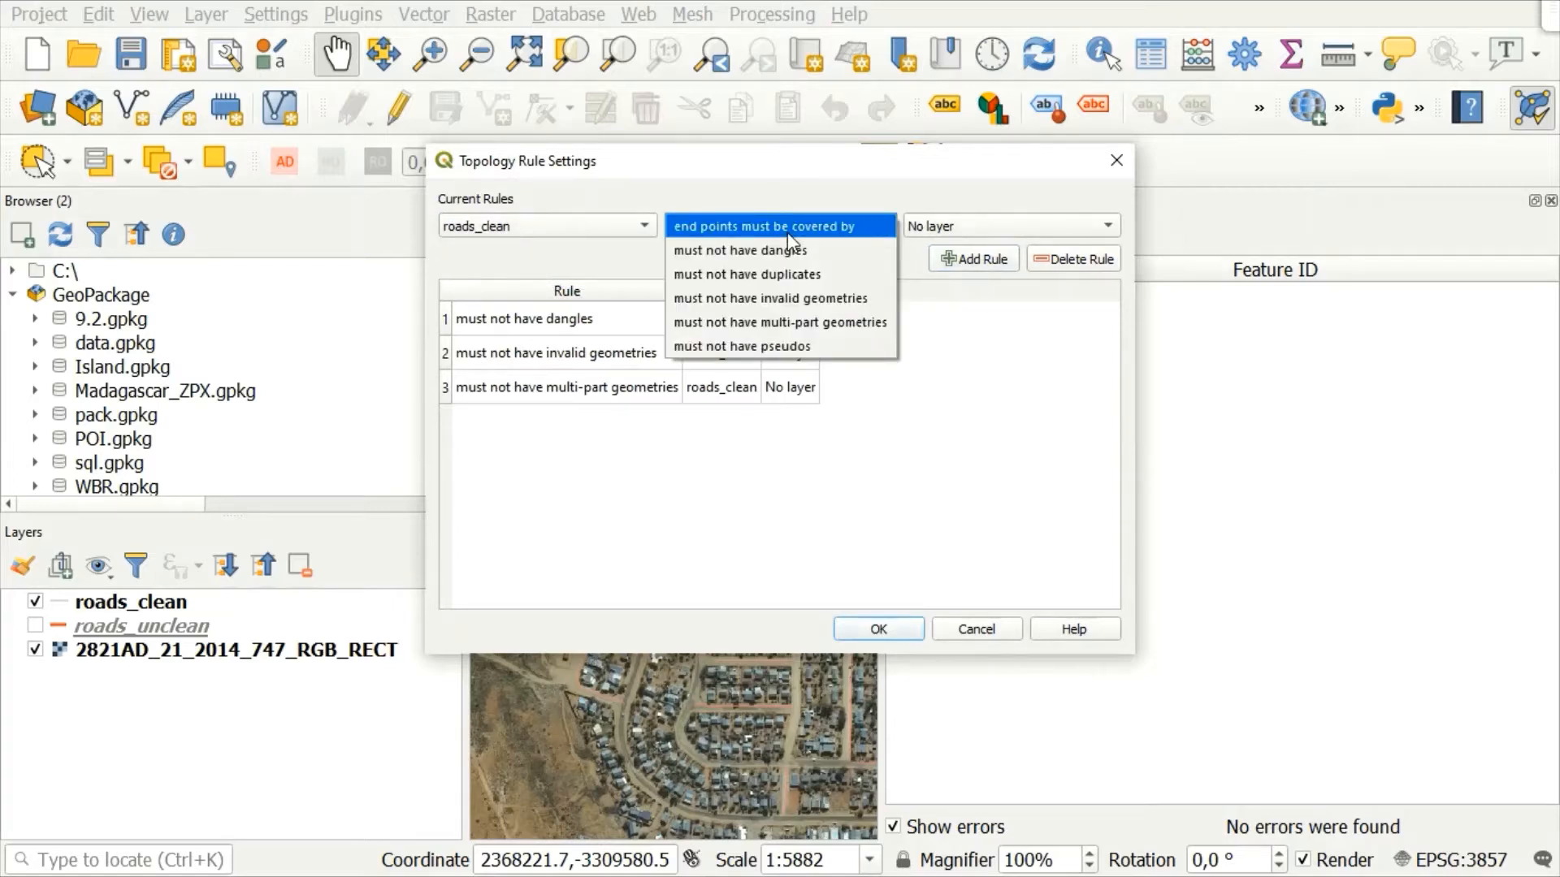
left_click(707, 348)
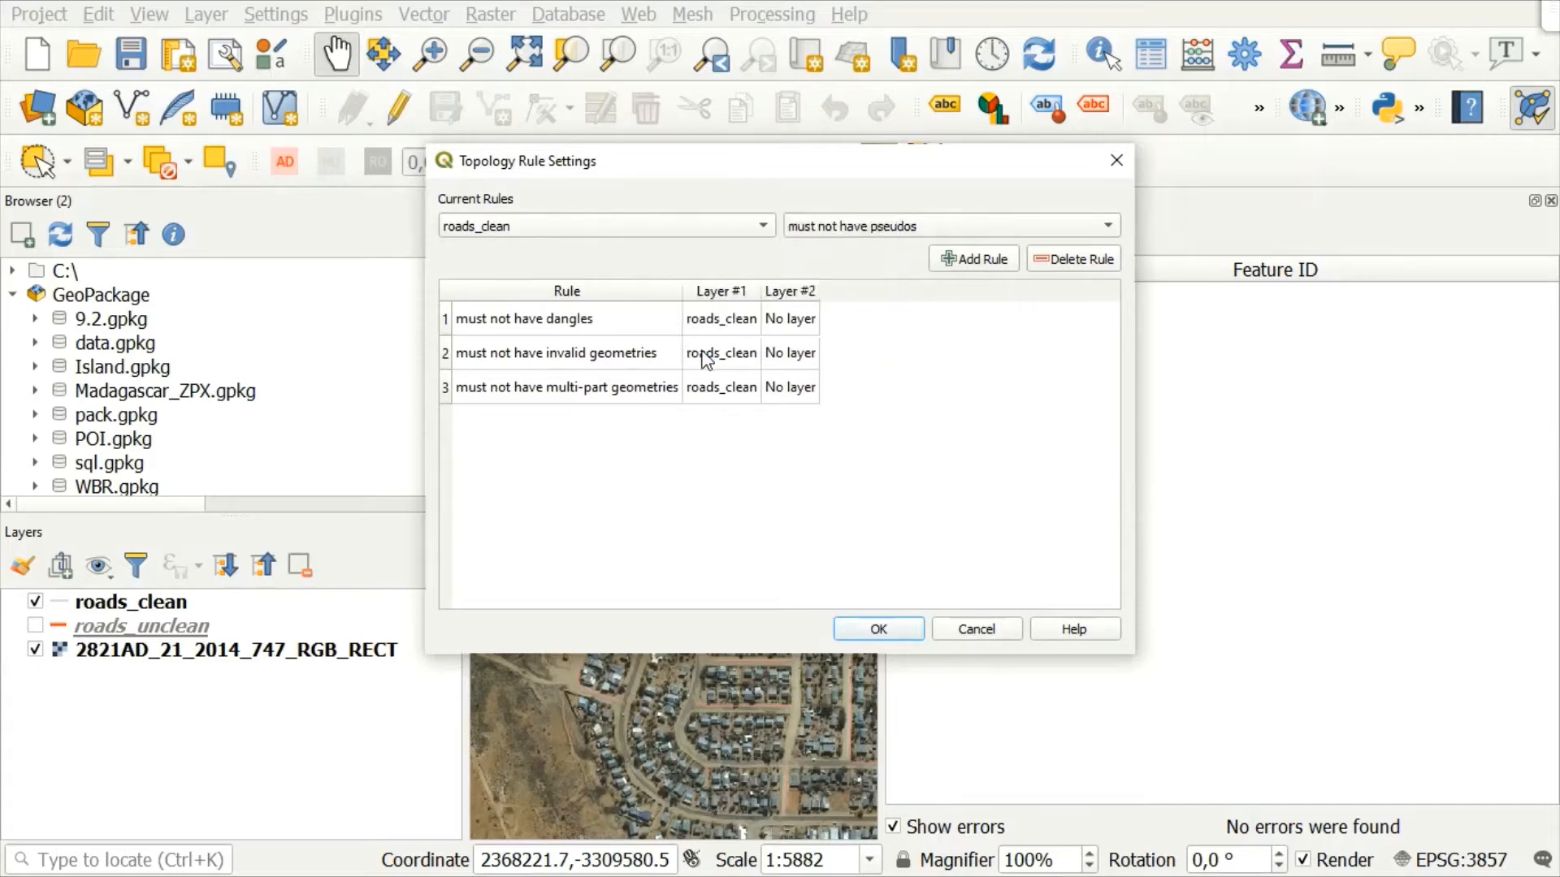
left_click(968, 260)
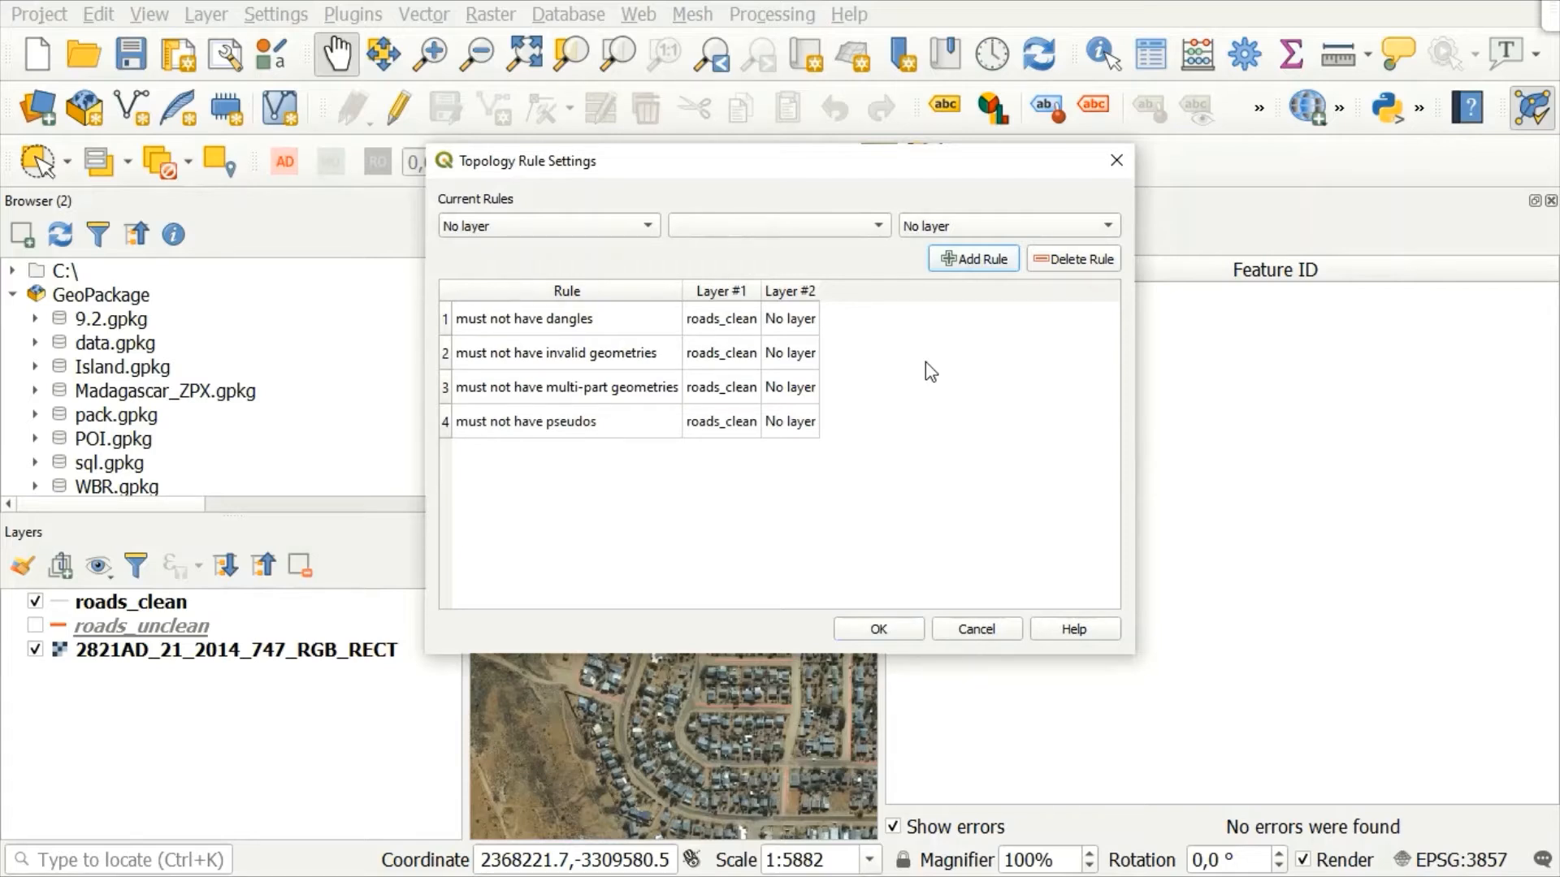
left_click(877, 631)
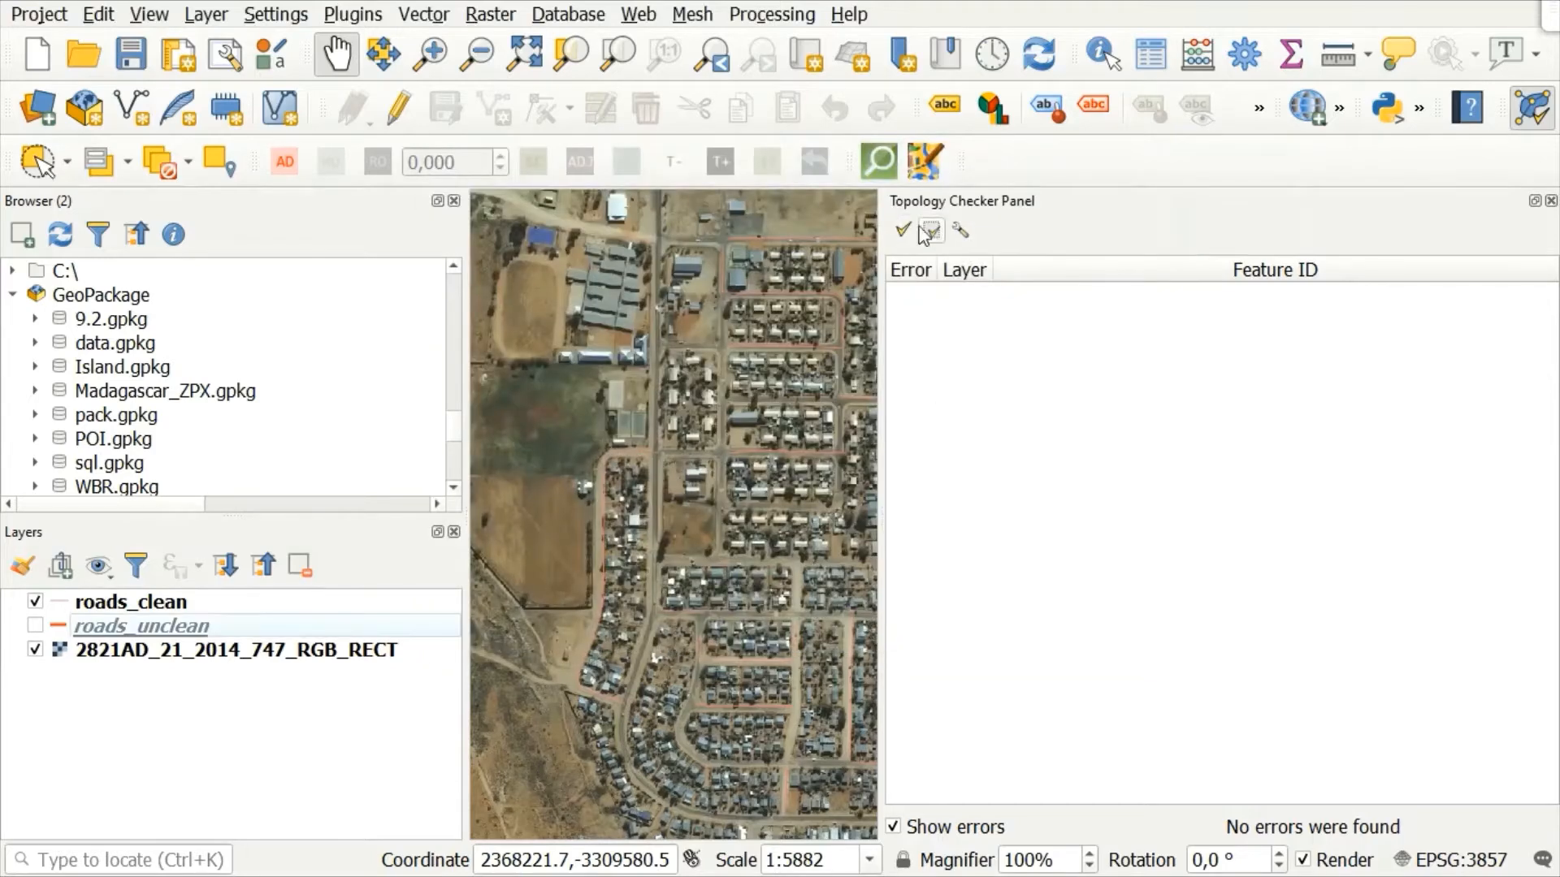
Step: Validate the full roads_clean layer against the configured topology rules and widen the Error column of the results
left_click(904, 228)
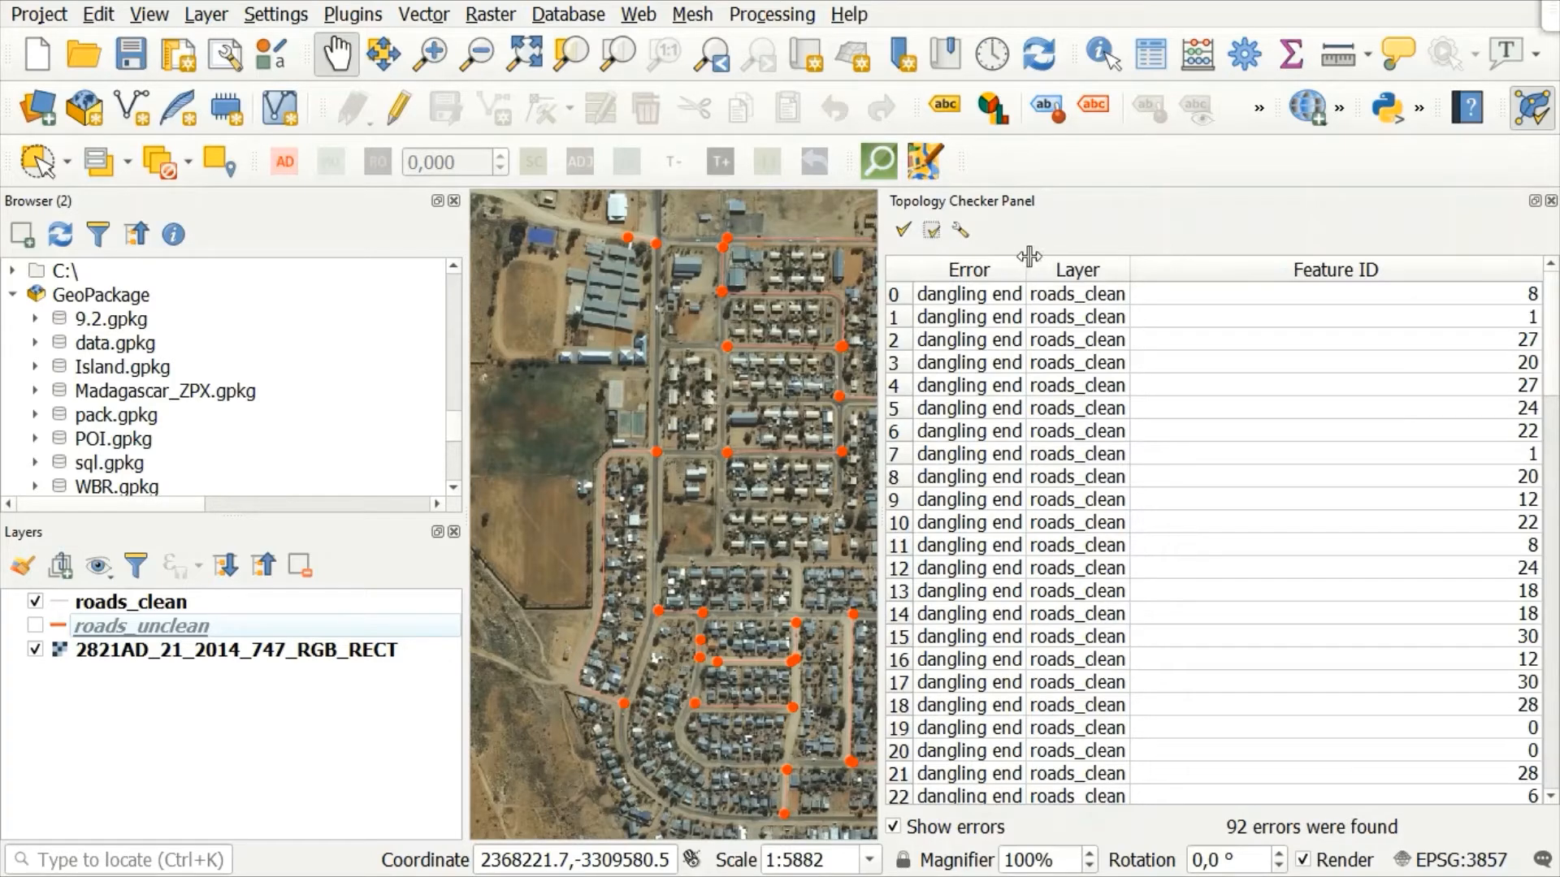
left_click_drag(1028, 256, 1149, 257)
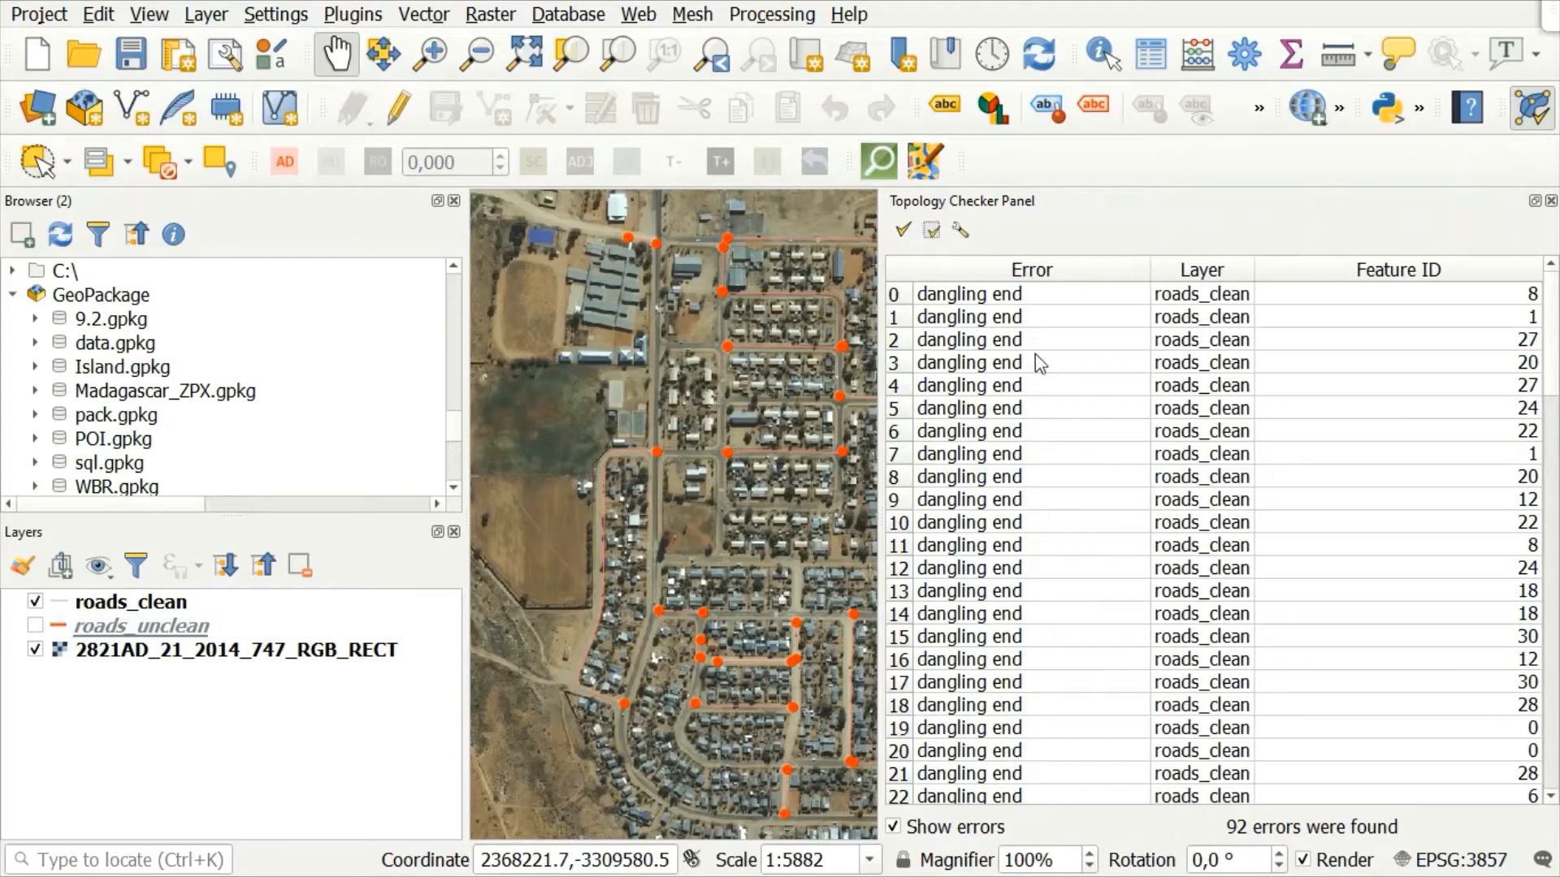
Step: Examine the list of topology errors from the first entry to the last for the error types found in roads_clean
left_click(900, 295)
key("Down")
key("Down")
key("Down")
key("Down")
key("Down")
key("Down")
key("Down")
key("Down")
key("Down")
key("Down")
key("Down")
key("Down")
key("Down")
key("Down")
key("Down")
key("Down")
key("Down")
key("Down")
key("Down")
key("Down")
key("Down")
key("Down")
key("Down")
key("Down")
key("Down")
key("Down")
key("Down")
key("Down")
key("Down")
key("Down")
key("Down")
key("Down")
key("Down")
key("Down")
key("Down")
key("Down")
key("Down")
key("Down")
key("Down")
key("Down")
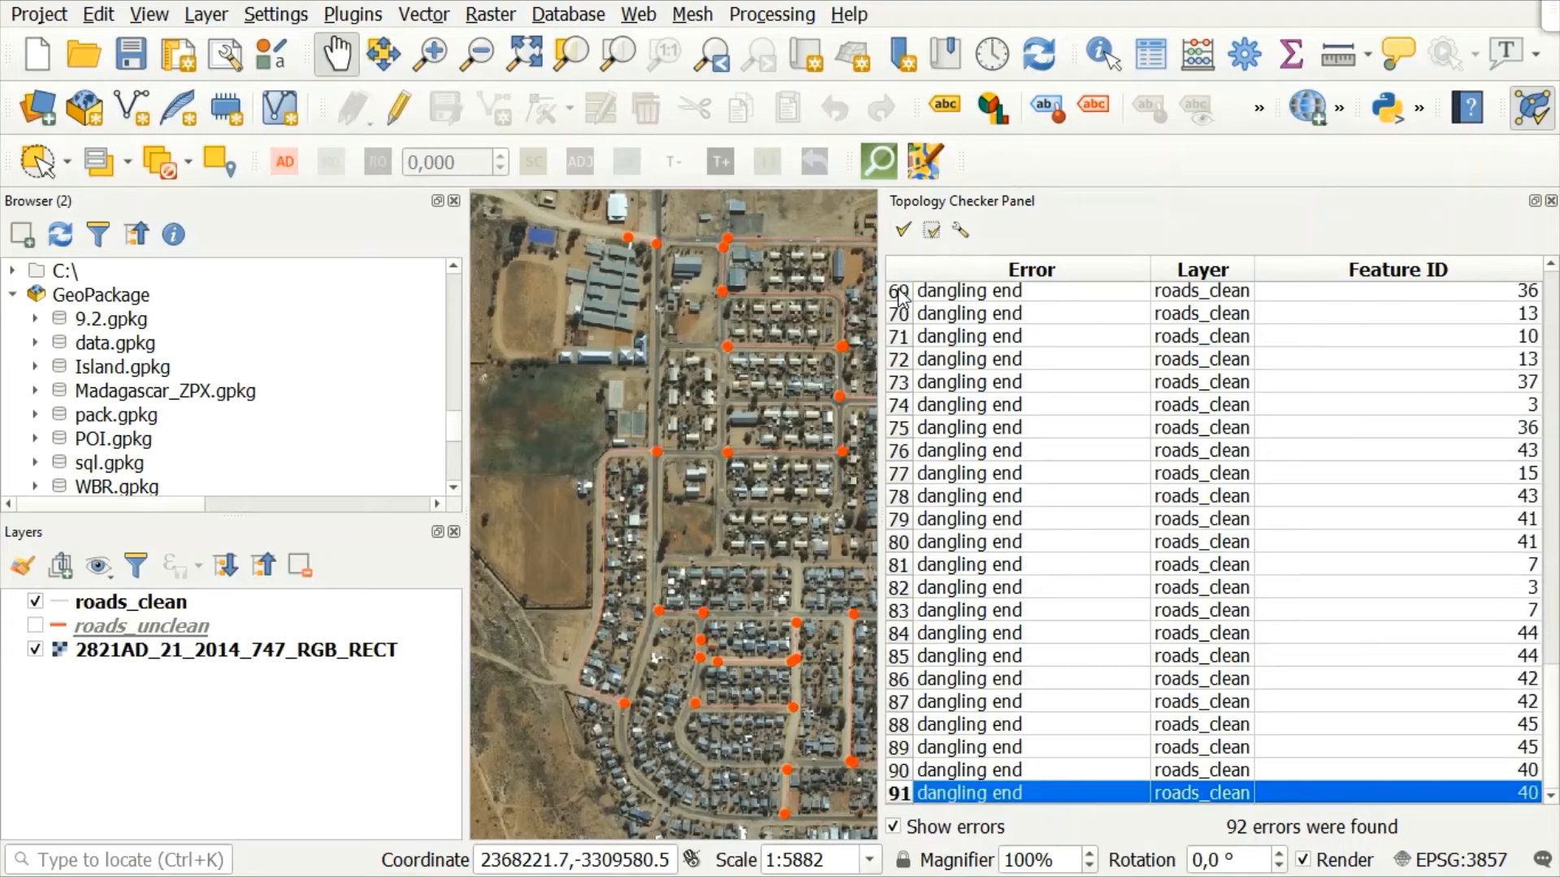
key("Up")
key("Up")
key("Up")
key("Up")
key("Up")
key("Up")
key("Up")
key("Up")
key("Up")
key("Up")
key("Up")
key("Up")
key("Up")
key("Up")
key("Up")
key("Up")
key("Up")
key("Up")
key("Up")
key("Up")
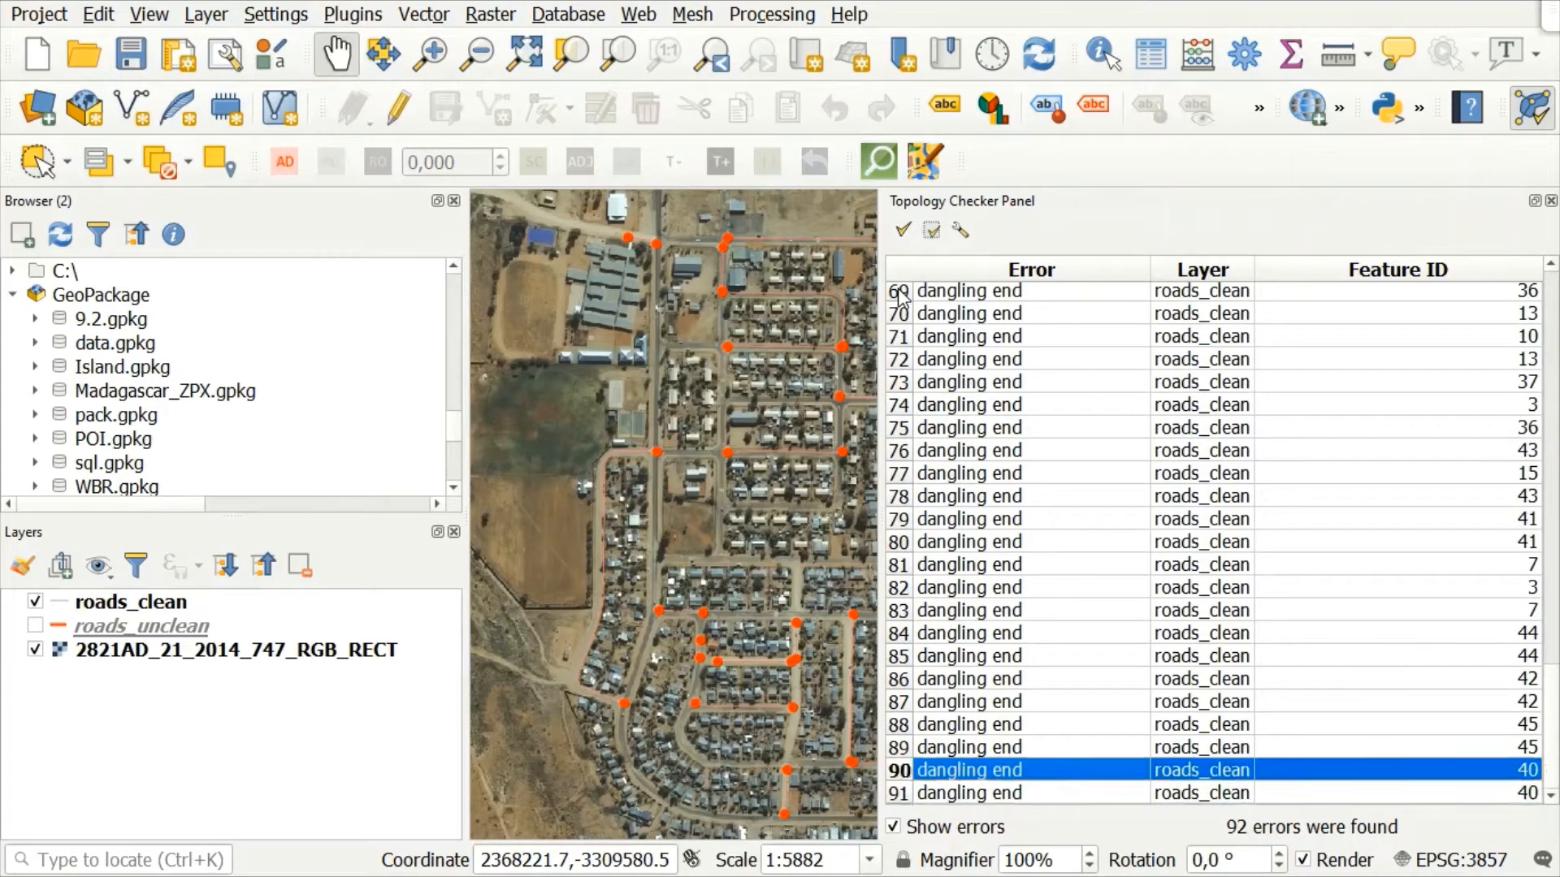
key("Up")
key("Up")
key("Up")
key("Up")
key("Up")
key("Up")
key("Up")
key("Up")
key("Up")
key("Up")
key("Up")
key("Up")
key("Up")
key("Up")
key("Up")
key("Up")
key("Up")
key("Up")
key("Up")
key("Up")
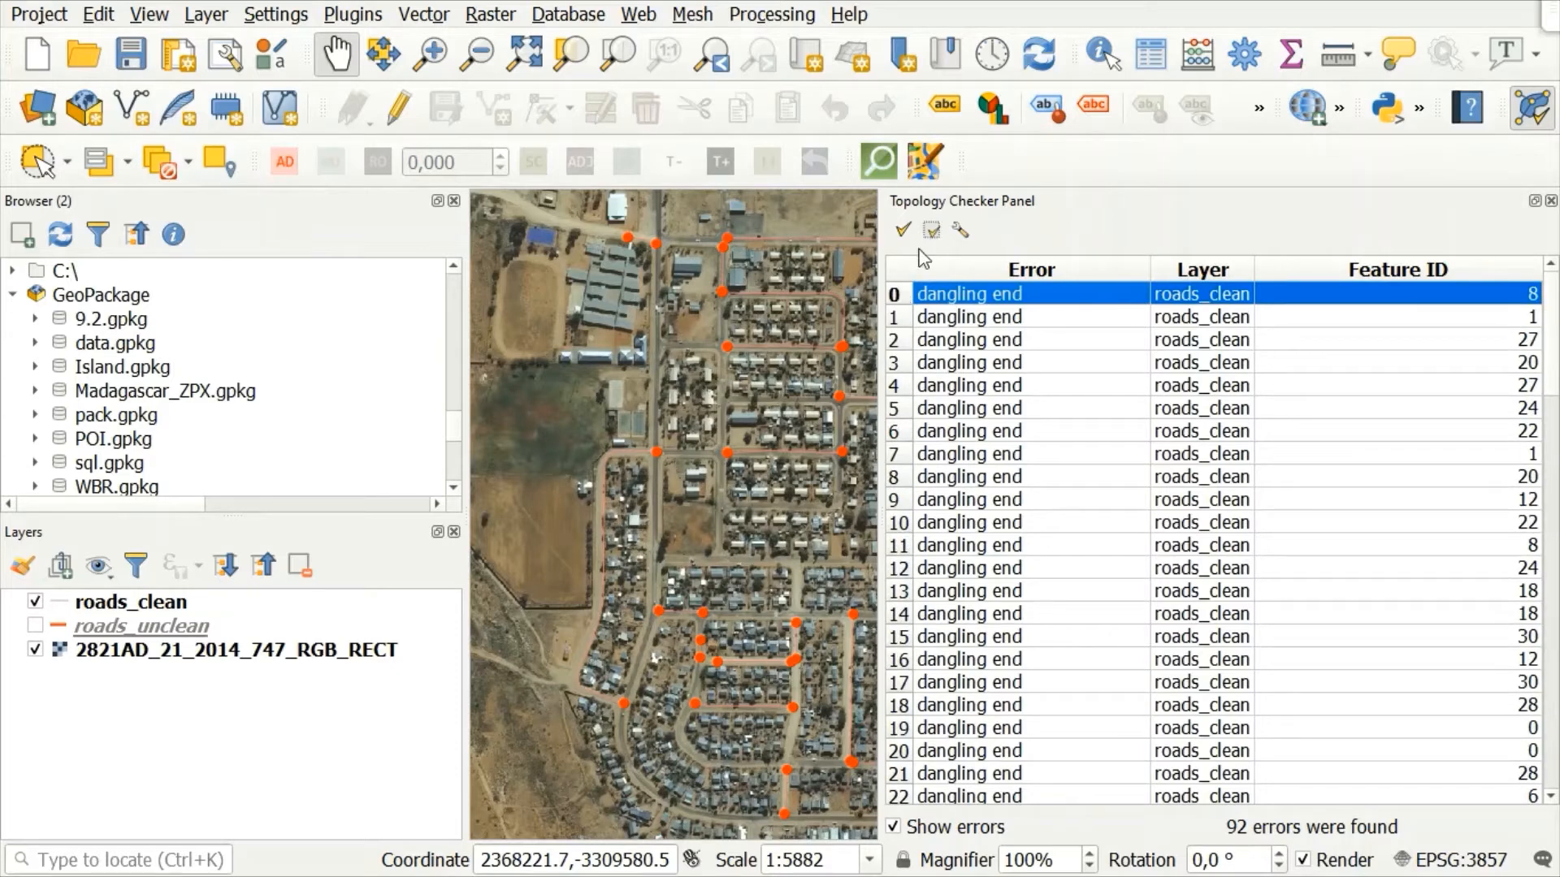
Step: Select the "must not have dangles" rule in the topology rule settings, accept, and validate the full layer again
left_click(961, 231)
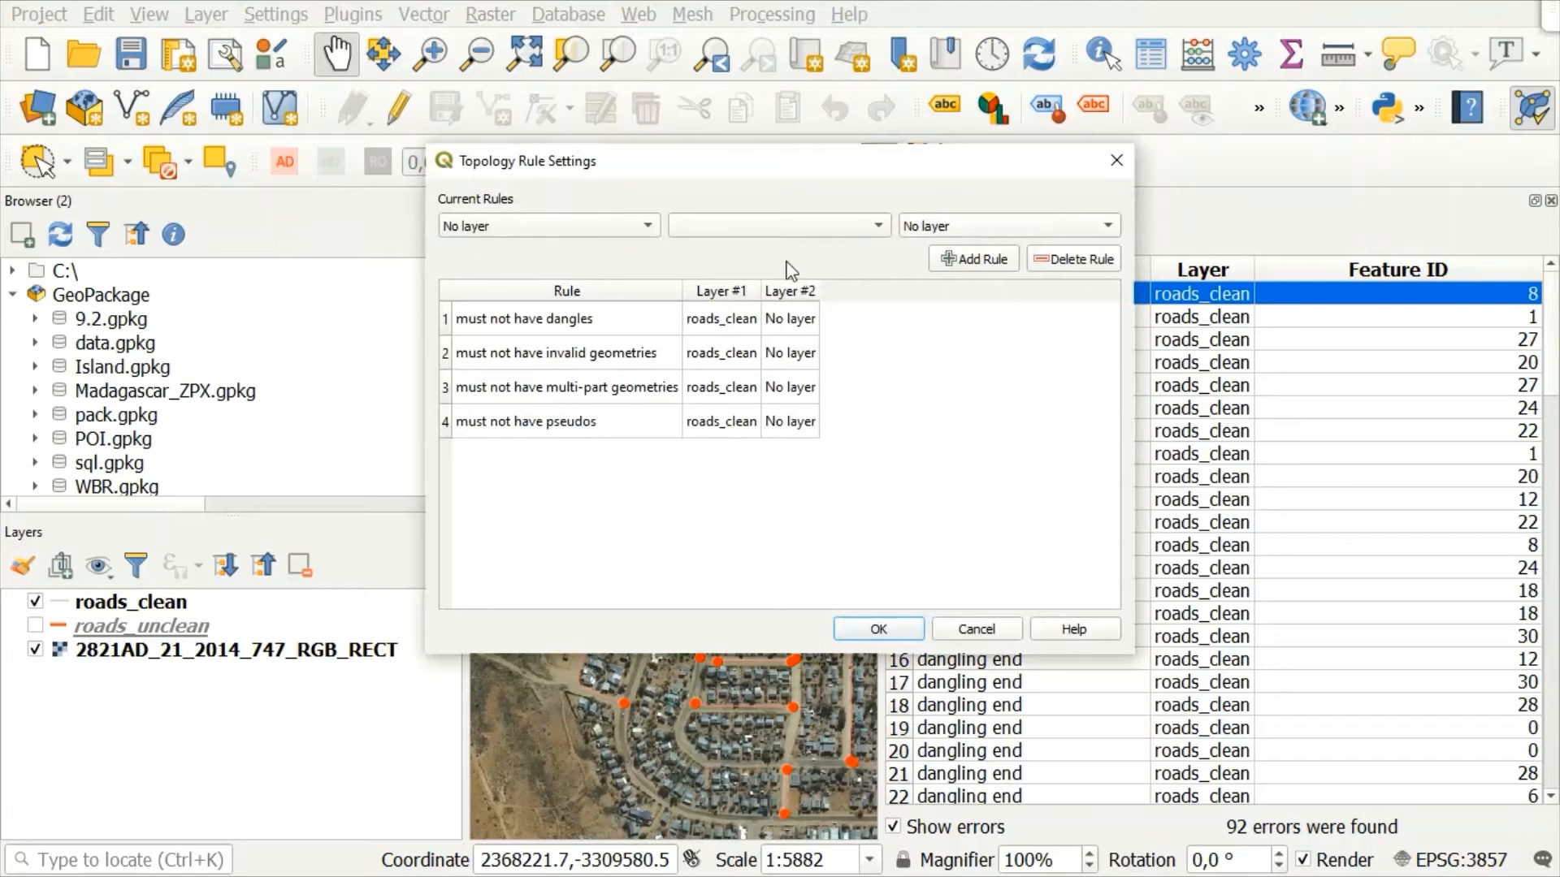
left_click(443, 318)
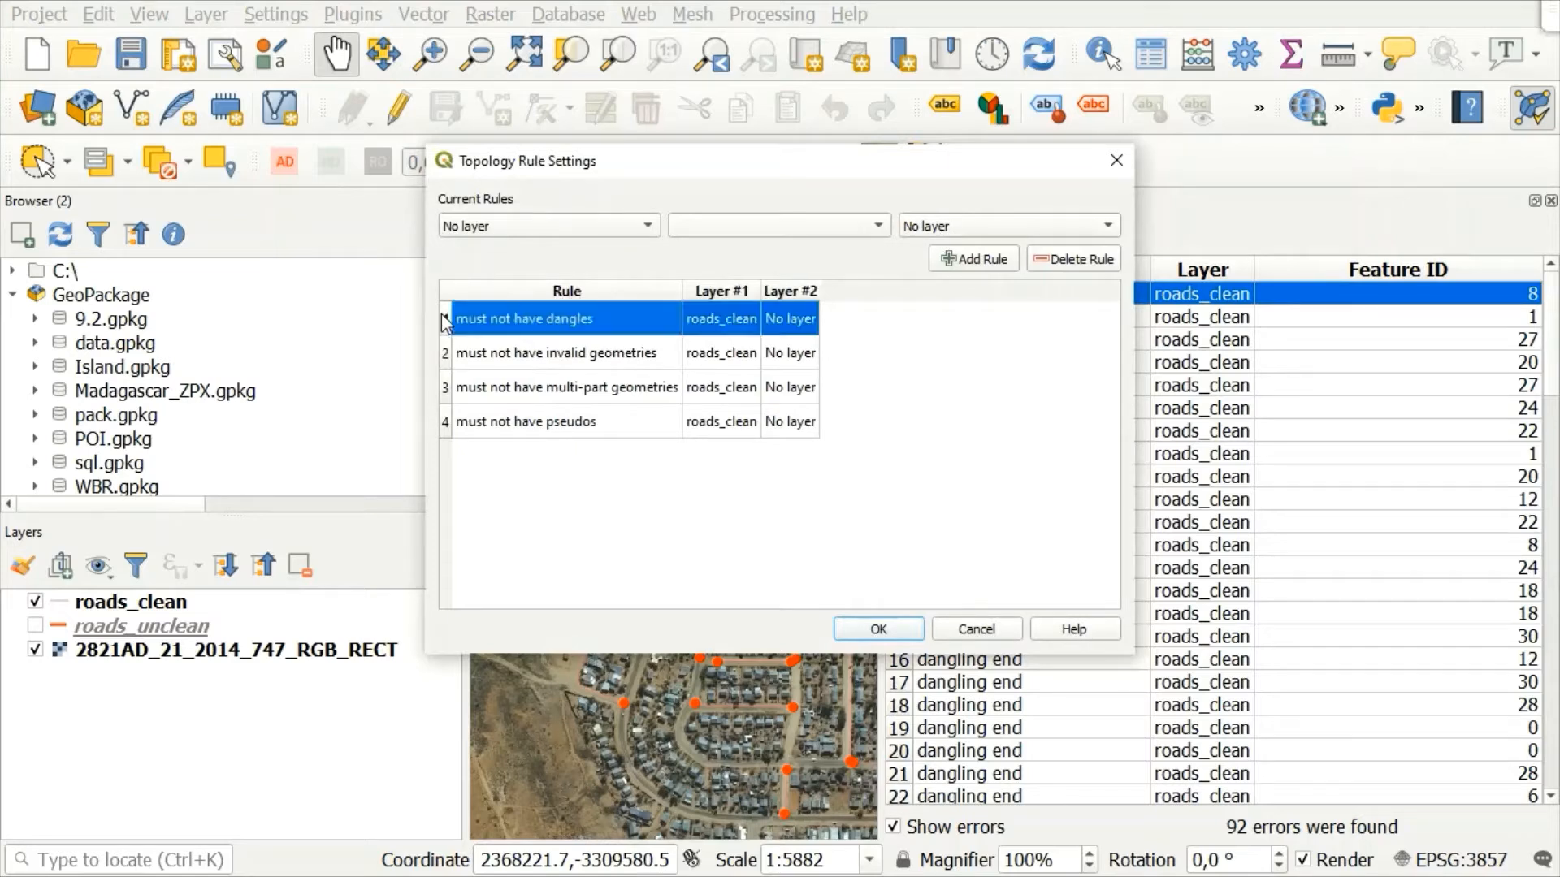
left_click(855, 627)
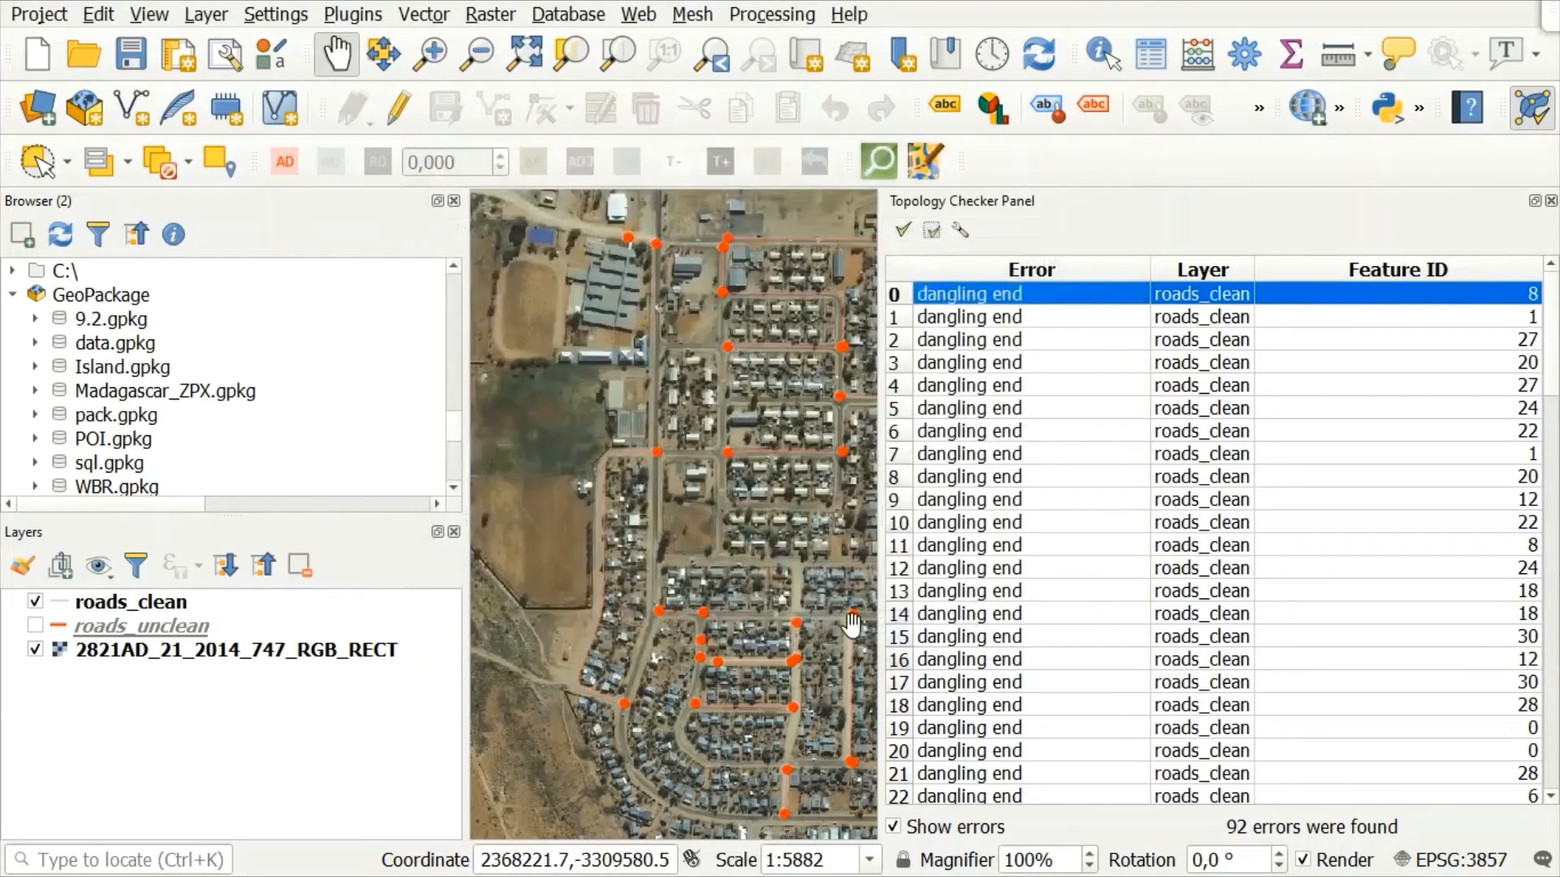
left_click(904, 231)
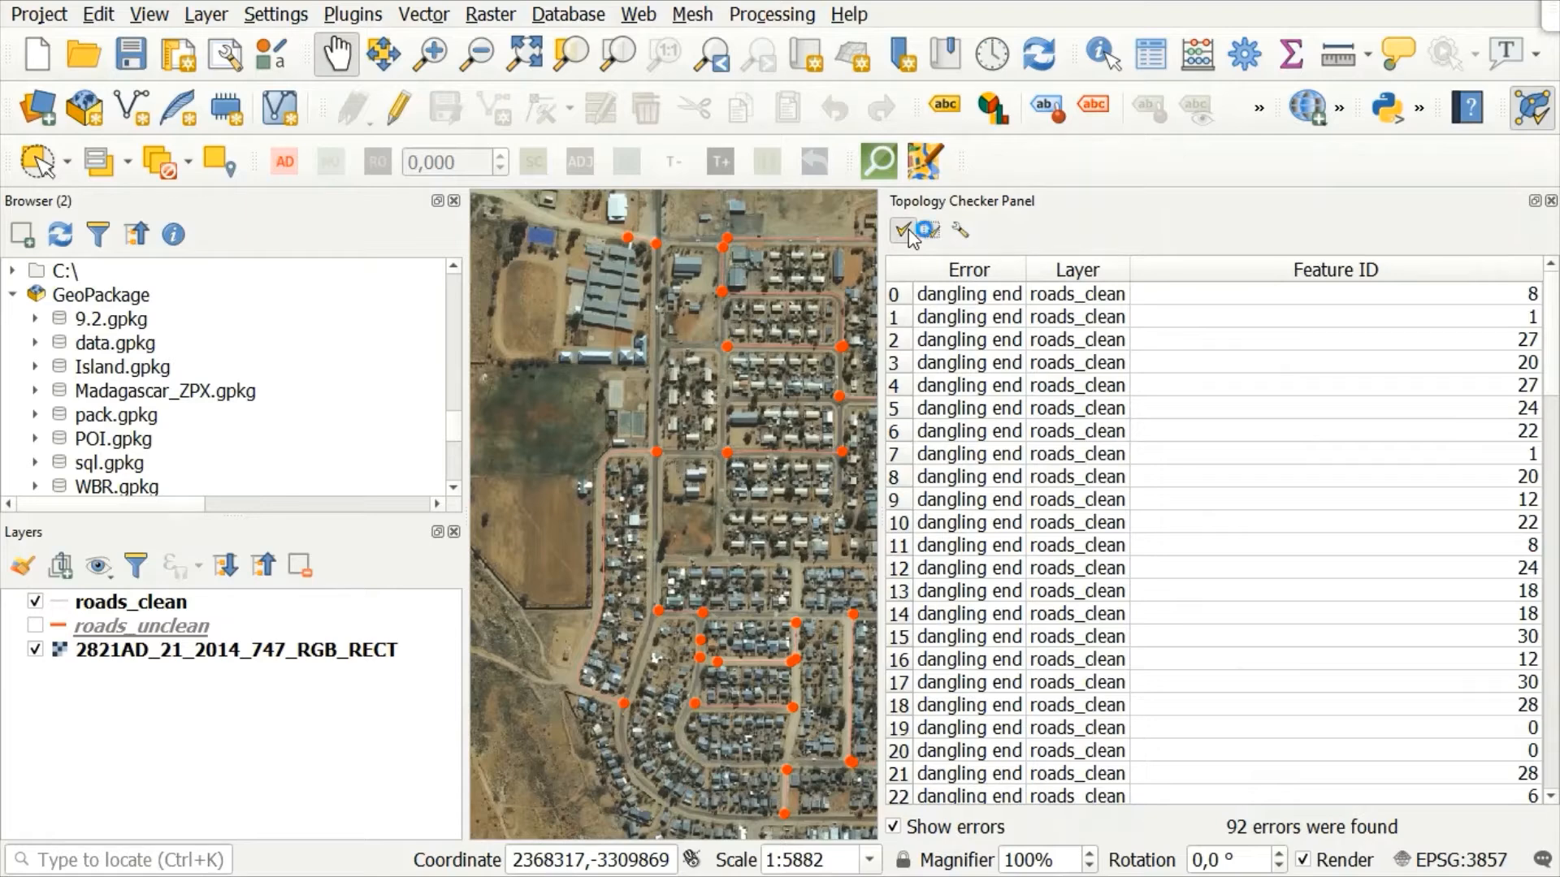
Step: Select the "must not have invalid geometries" rule in the topology rule settings, accept, and rerun the full validation
left_click(959, 230)
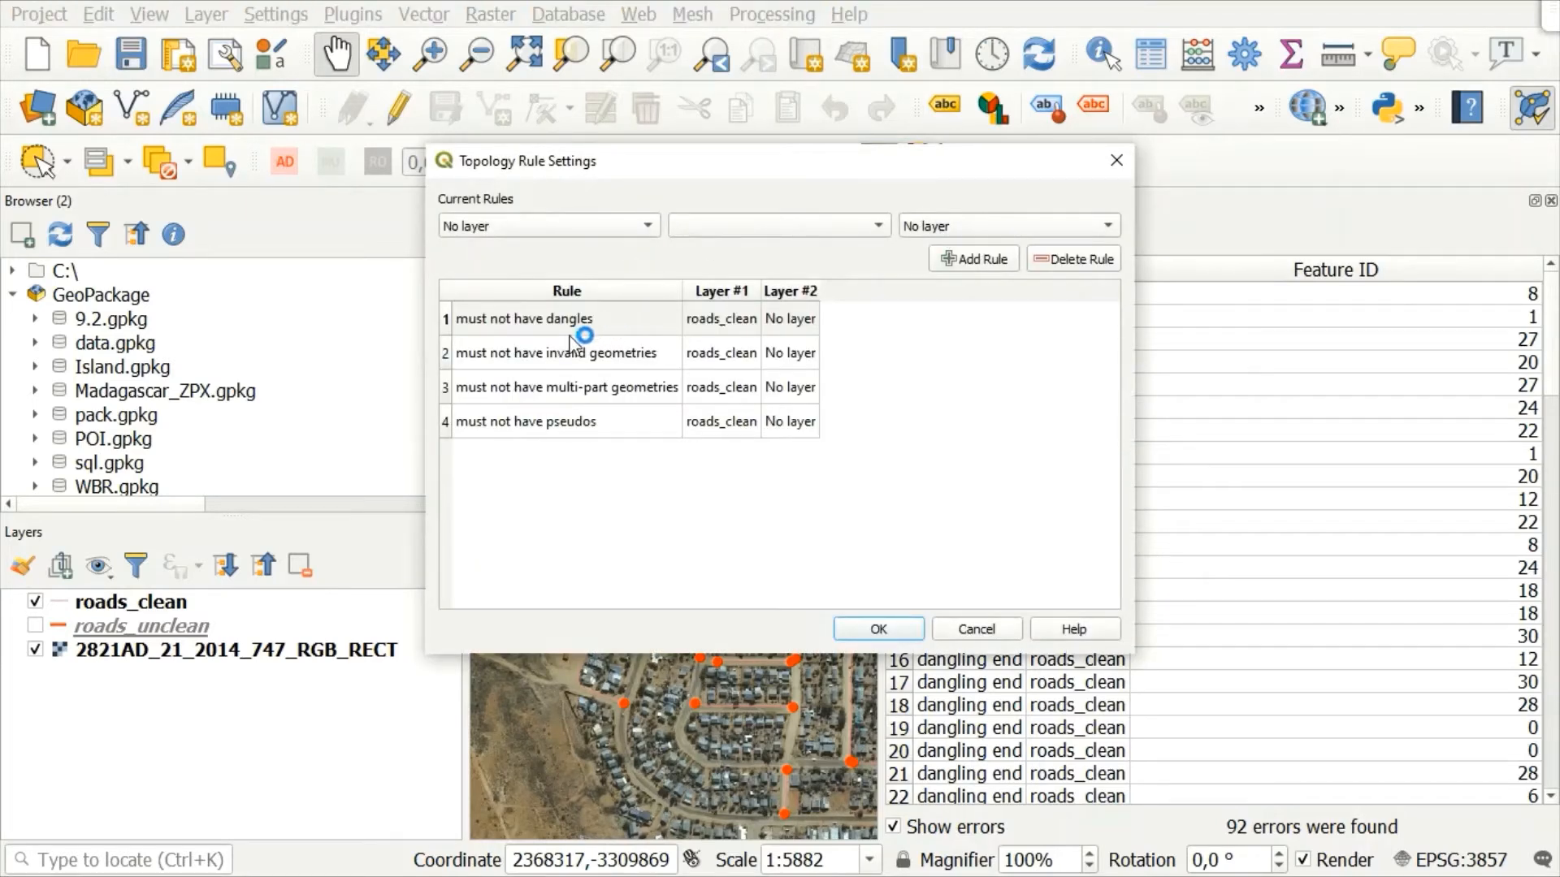
left_click(449, 357)
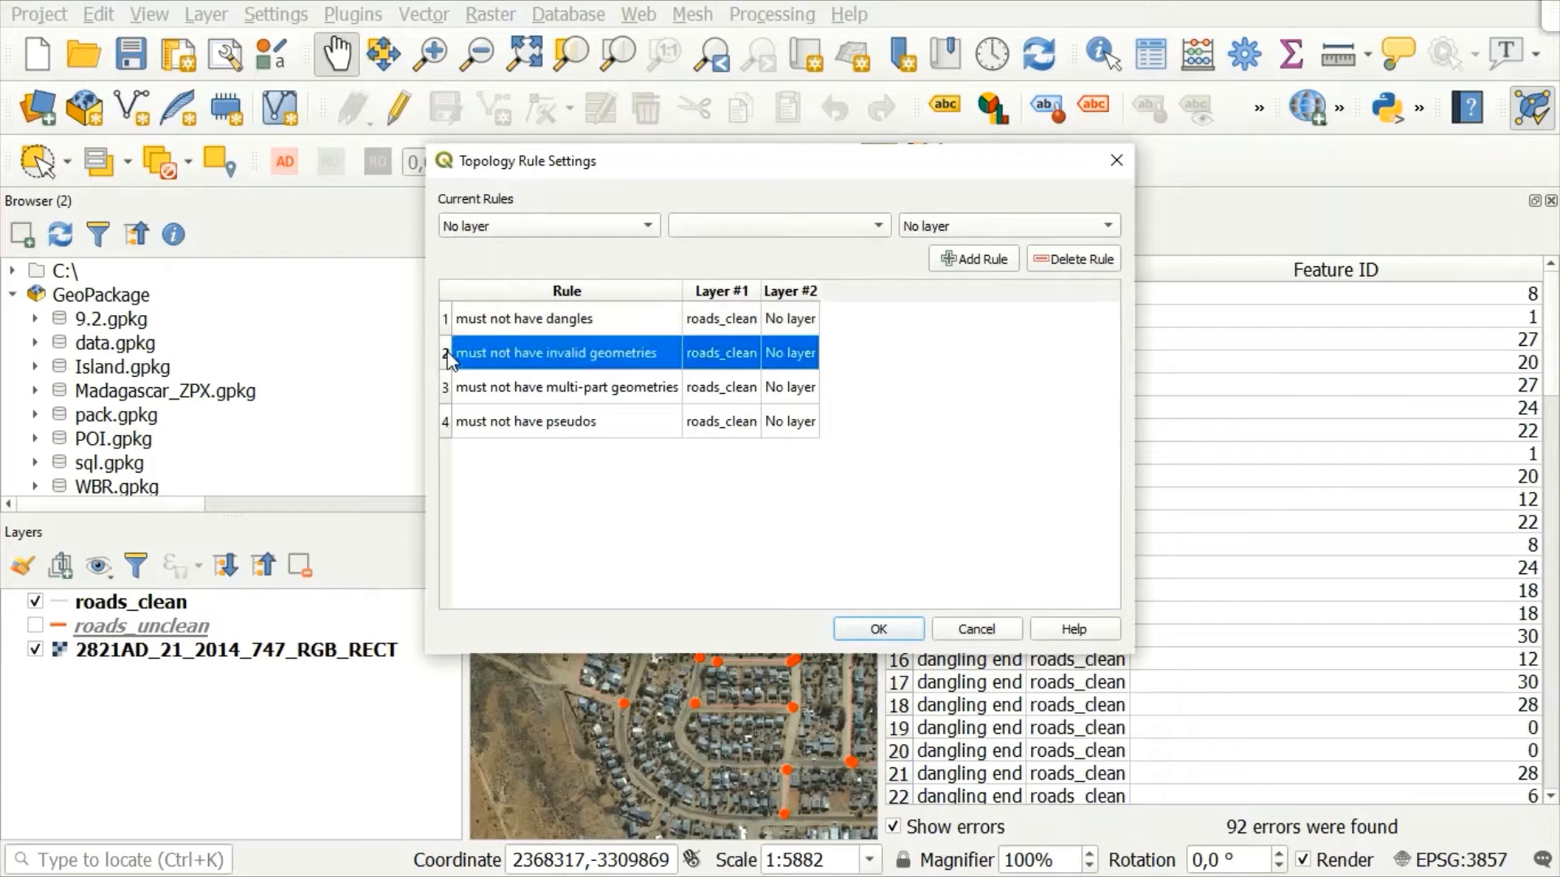
left_click(866, 629)
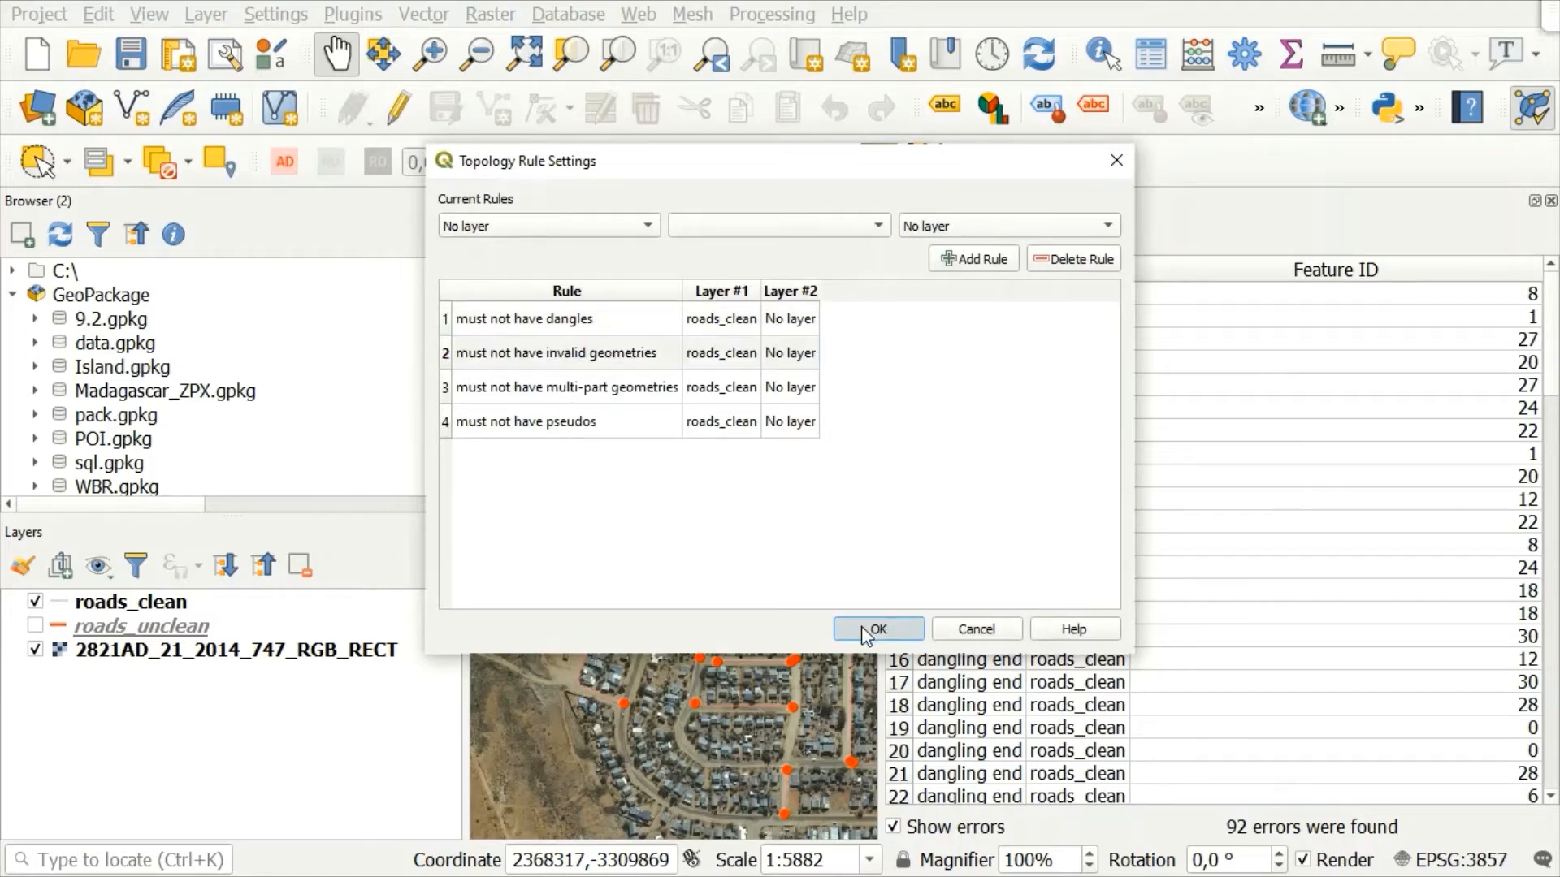
left_click(900, 237)
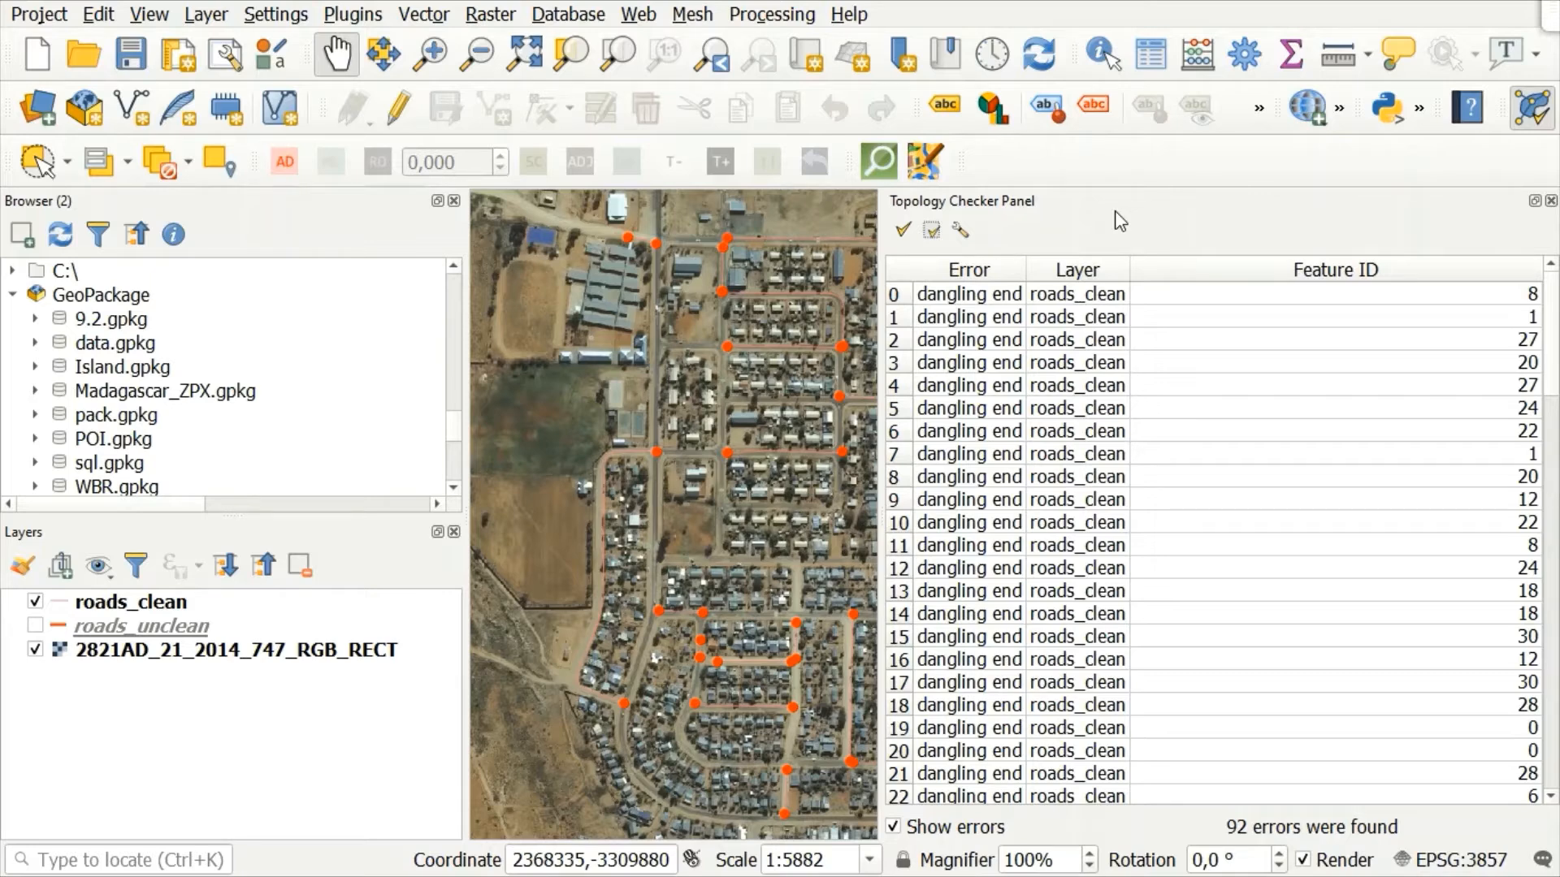
Step: Delete all four roads_clean topology rules, then rerun the validation to clear the error list and close the Topology Checker
left_click(959, 236)
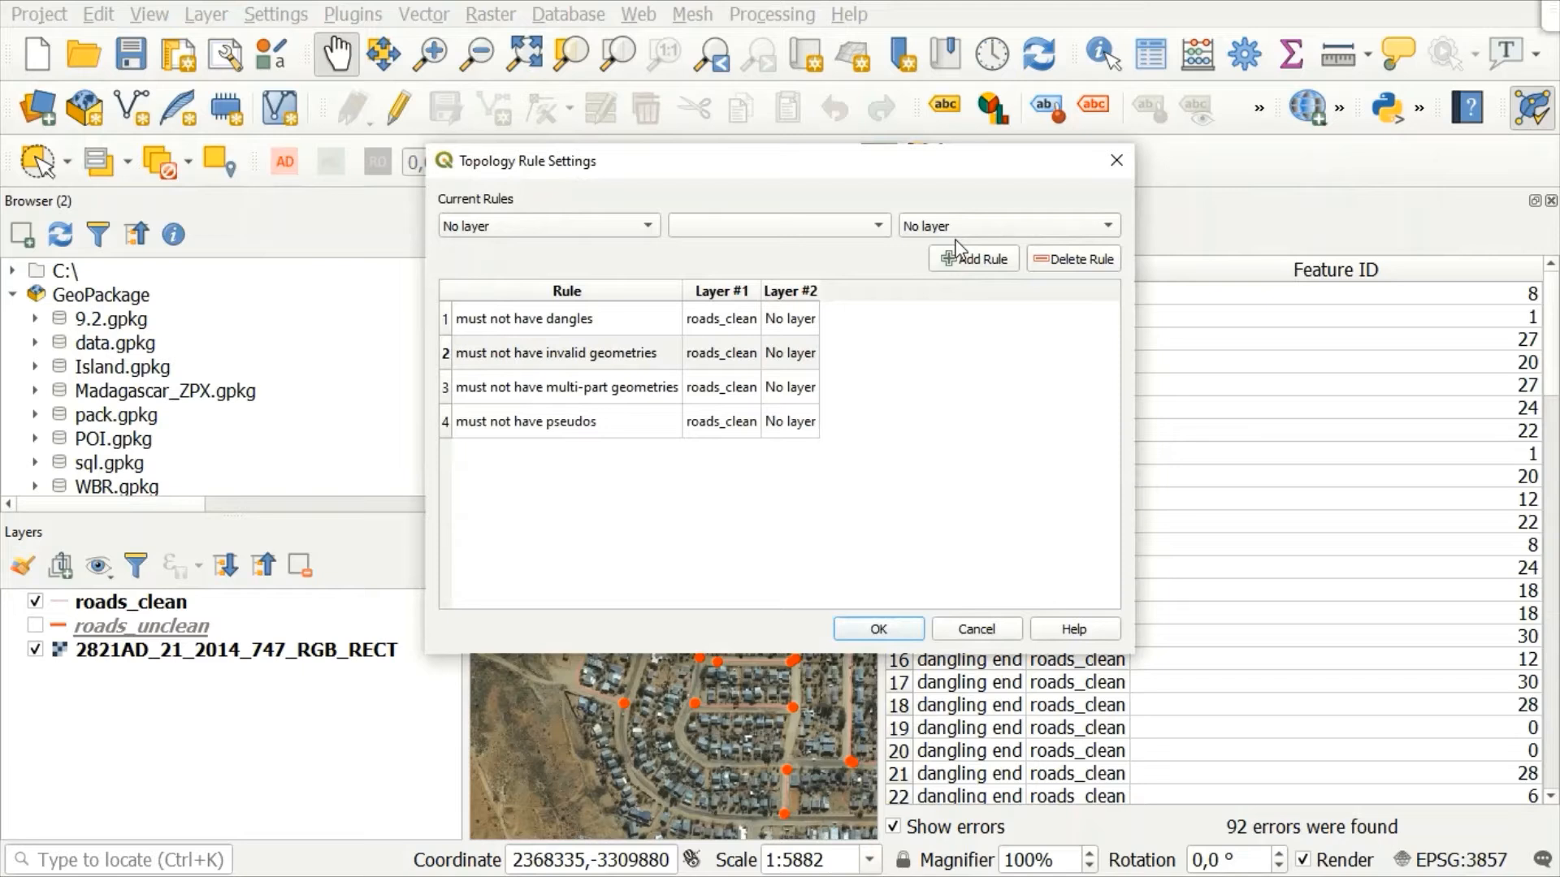
left_click(704, 318)
left_click(1072, 260)
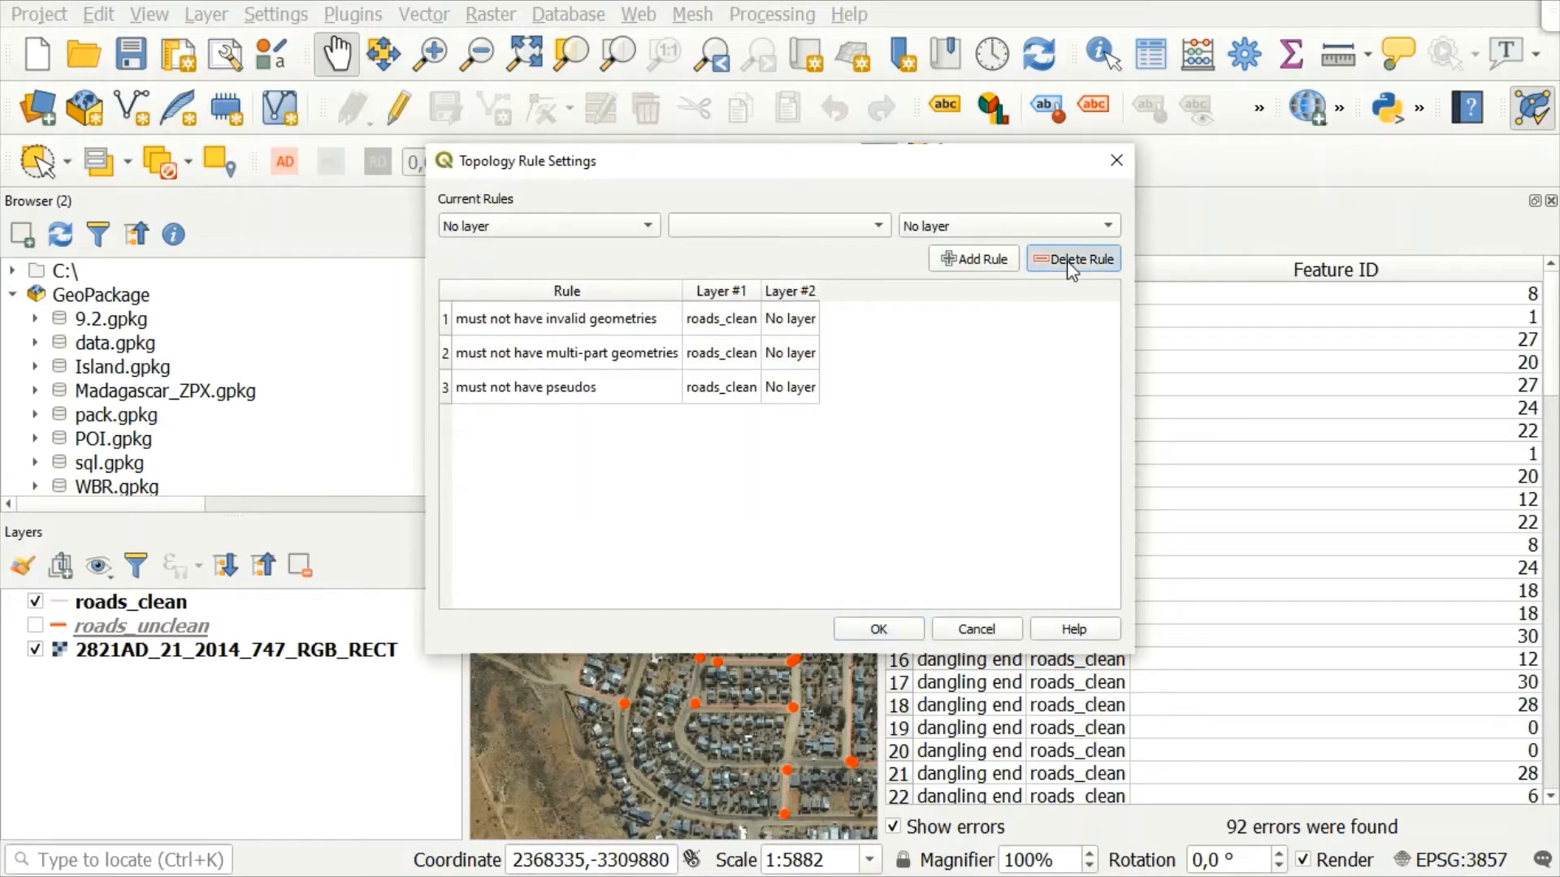
left_click(1071, 260)
left_click(1071, 260)
left_click(1071, 260)
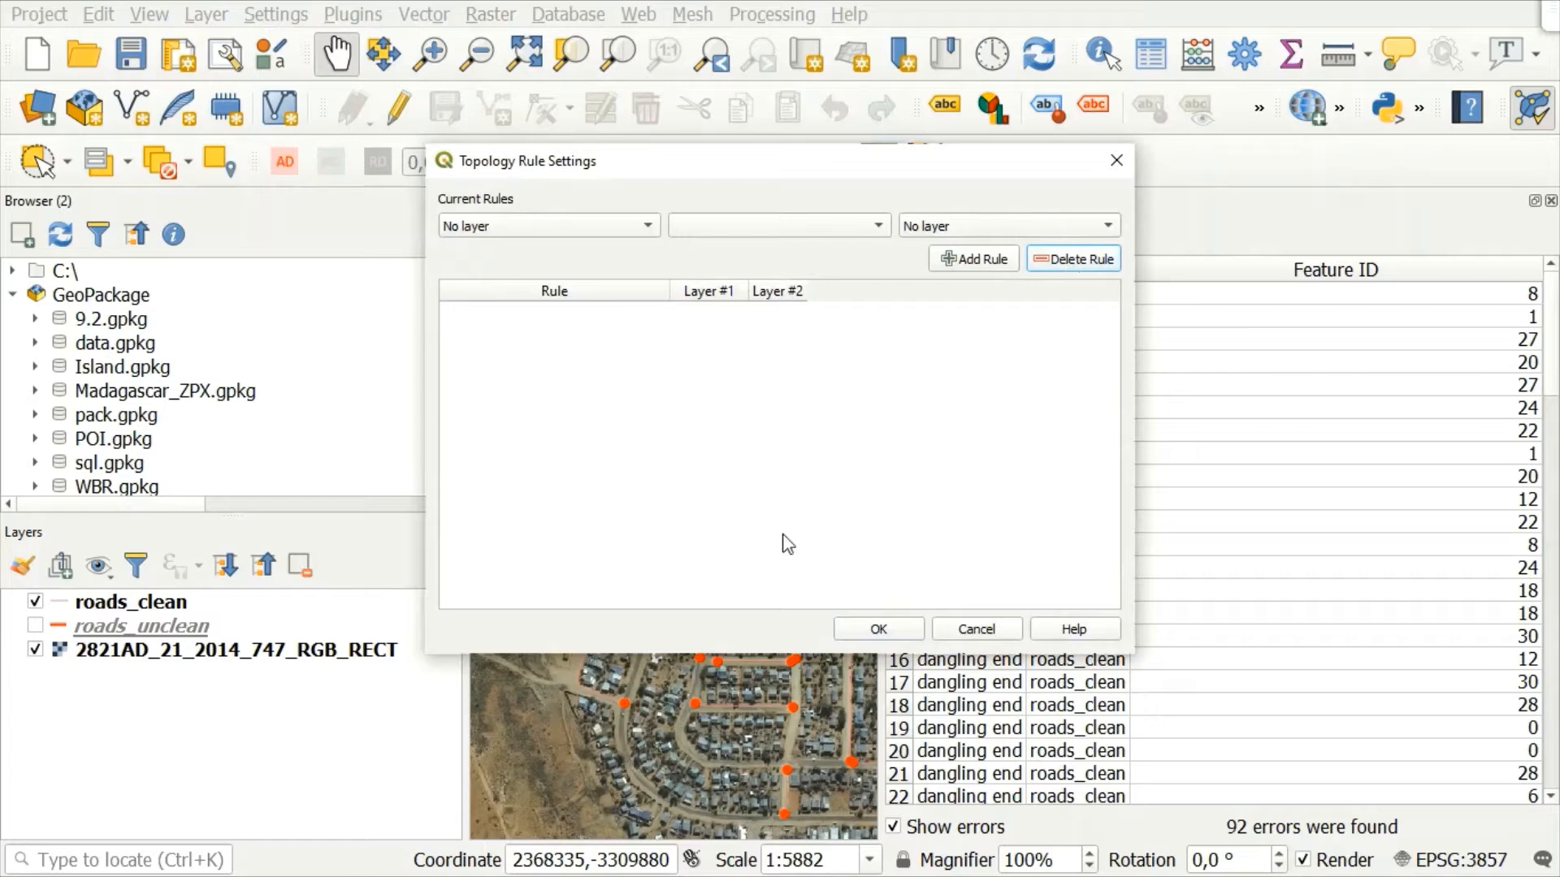
left_click(860, 627)
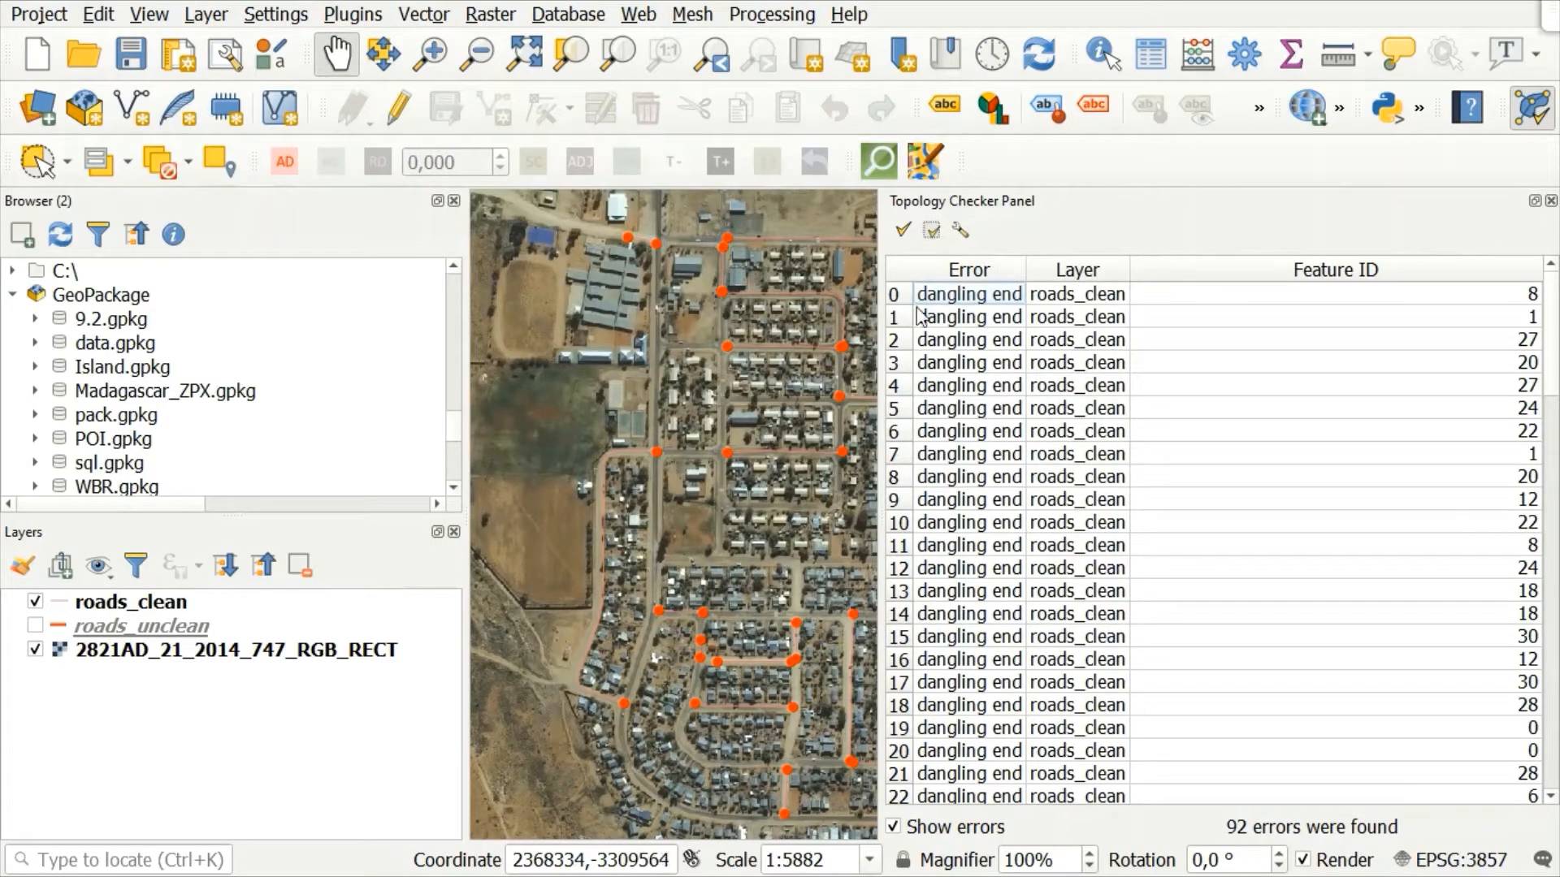
left_click(904, 231)
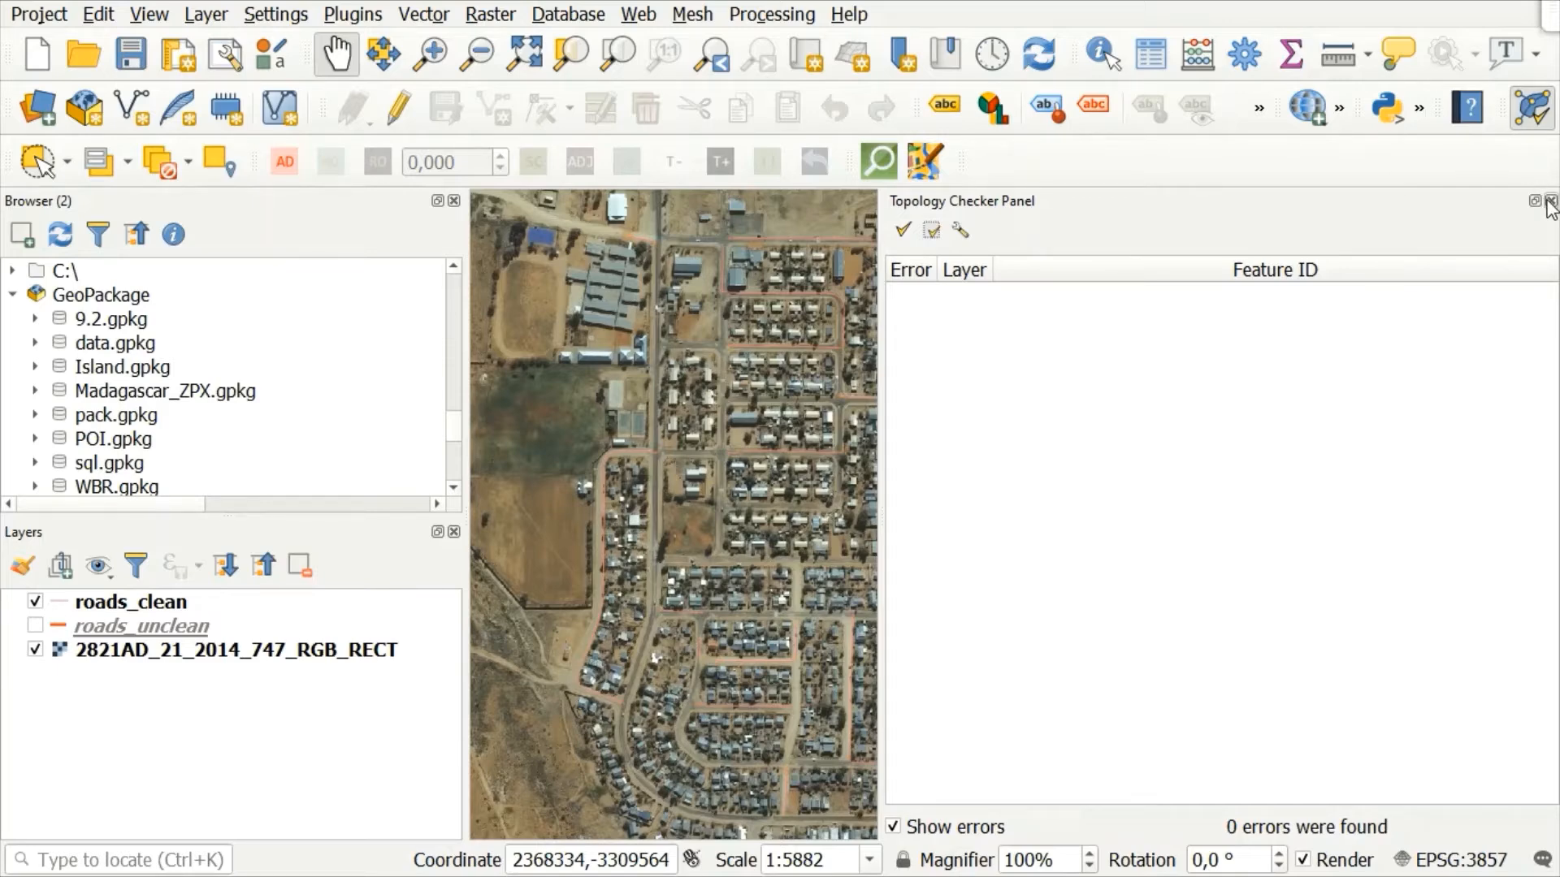
left_click(1551, 208)
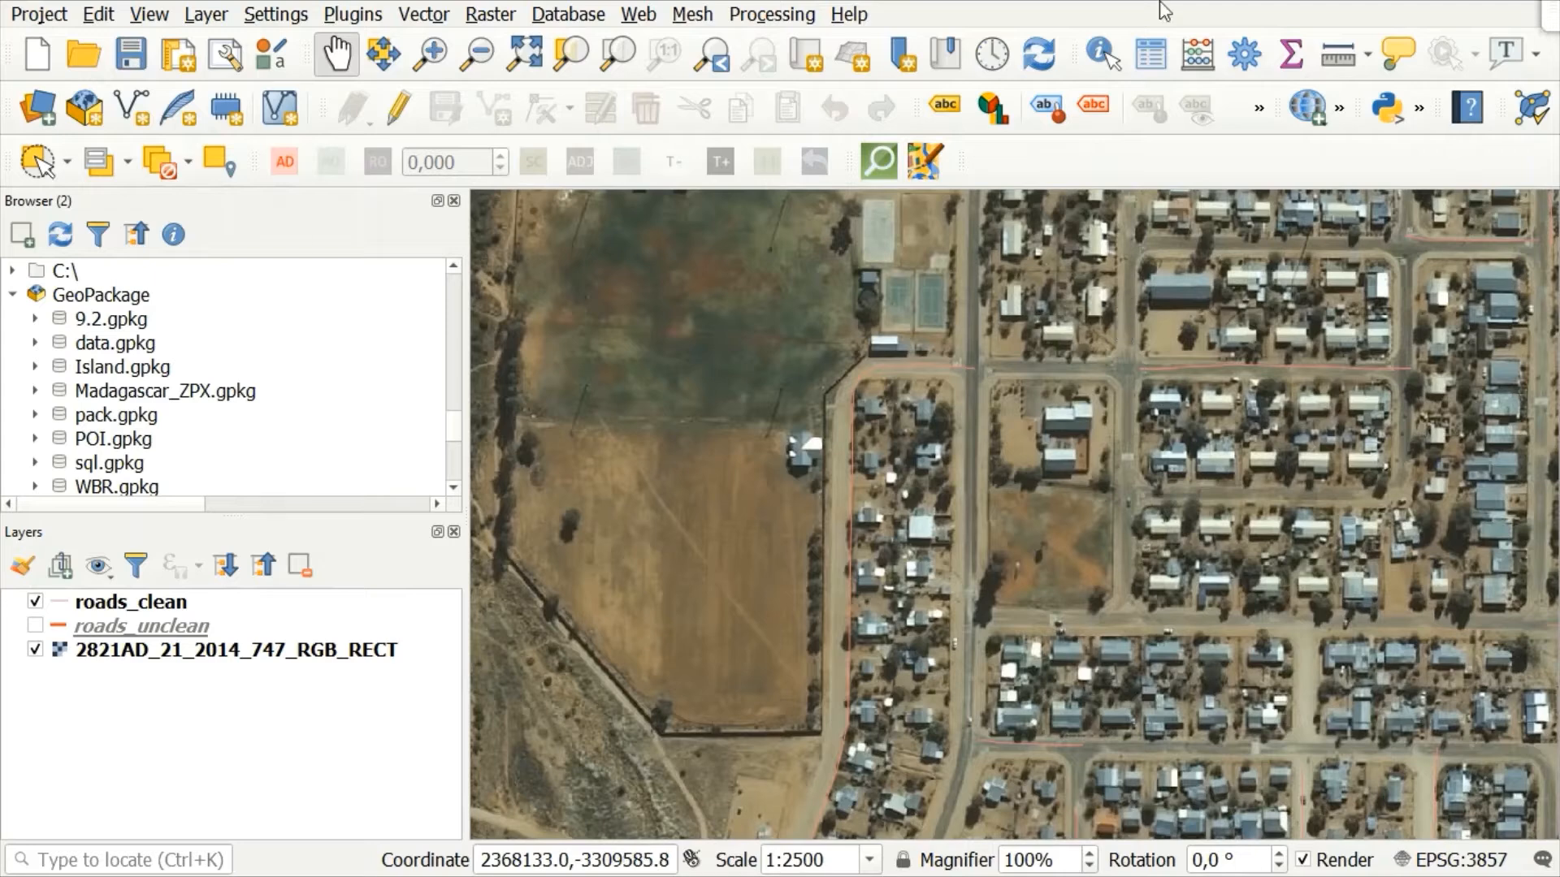
Step: Search the Processing Toolbox for REPROJECT and open the Reproject layer algorithm under Vector general
left_click(782, 15)
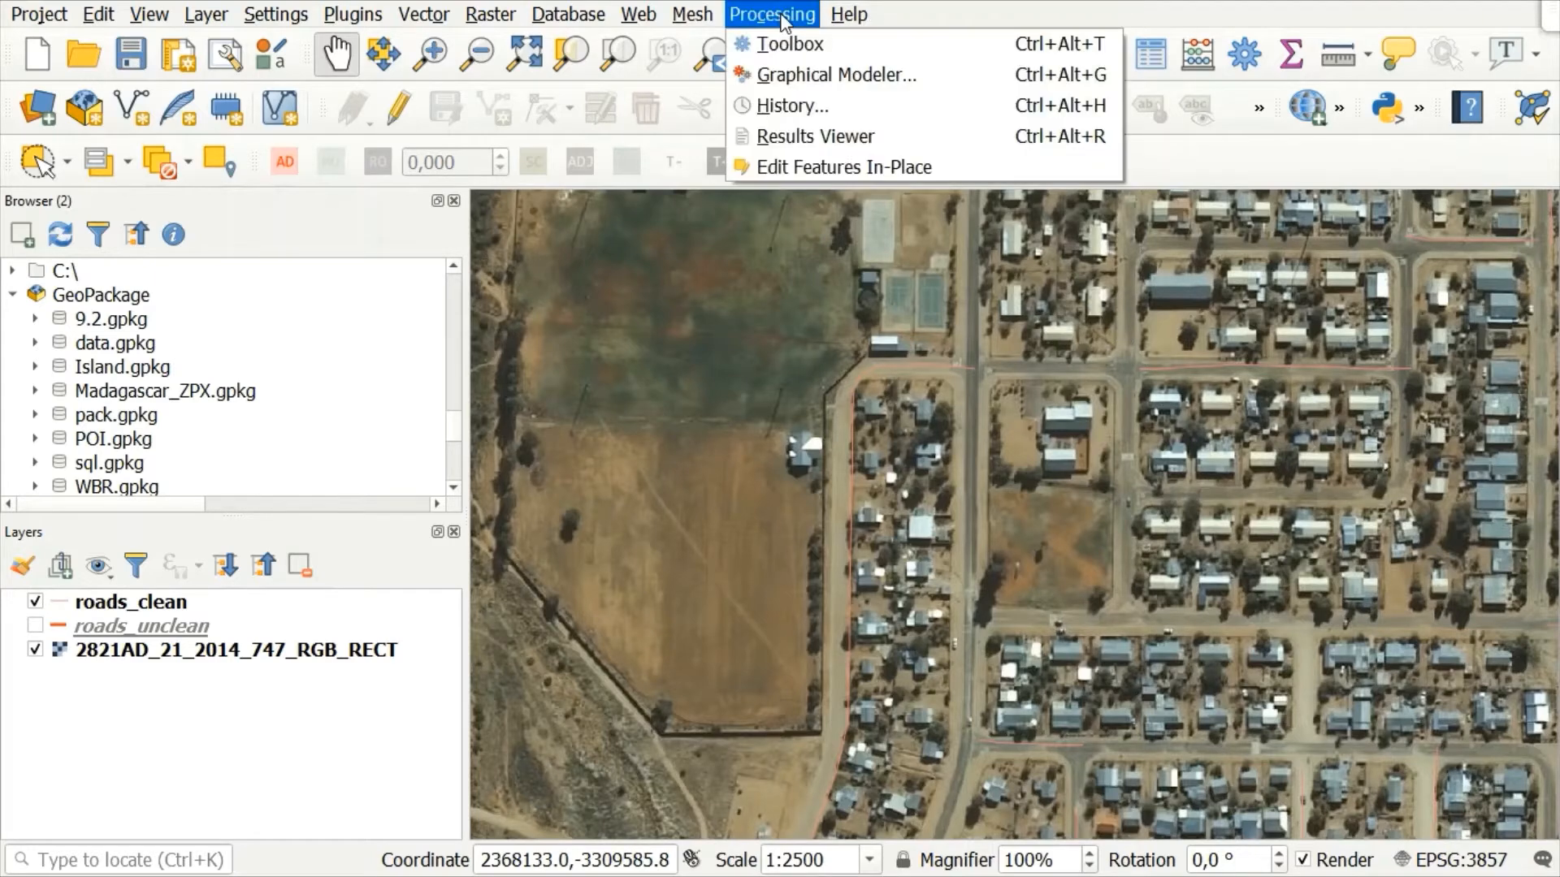
left_click(823, 54)
left_click_drag(989, 269, 881, 259)
key("BackSpace")
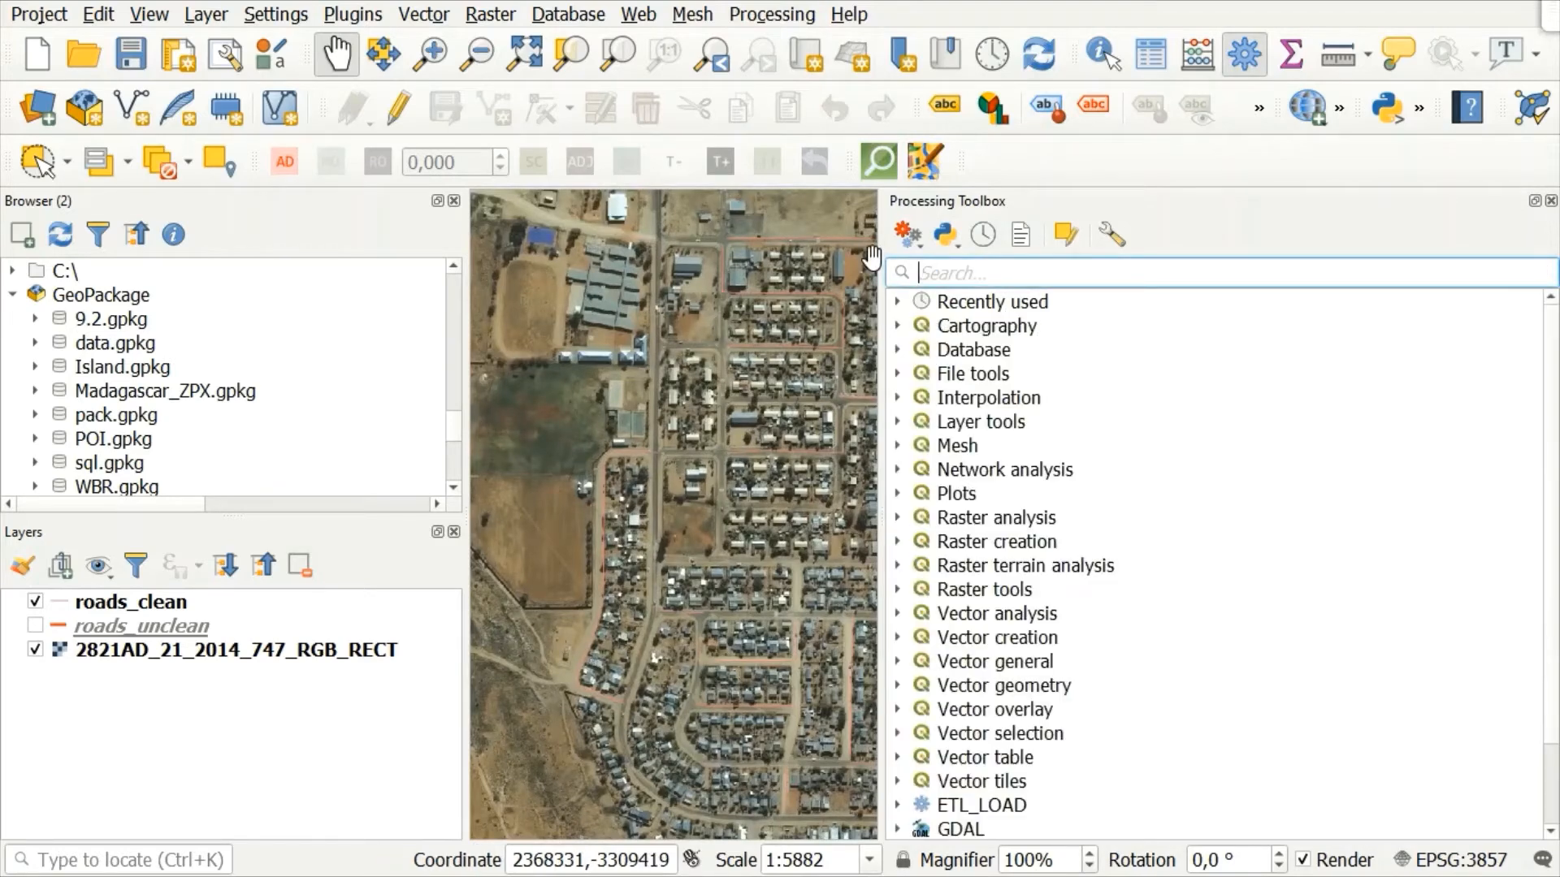
type("RE")
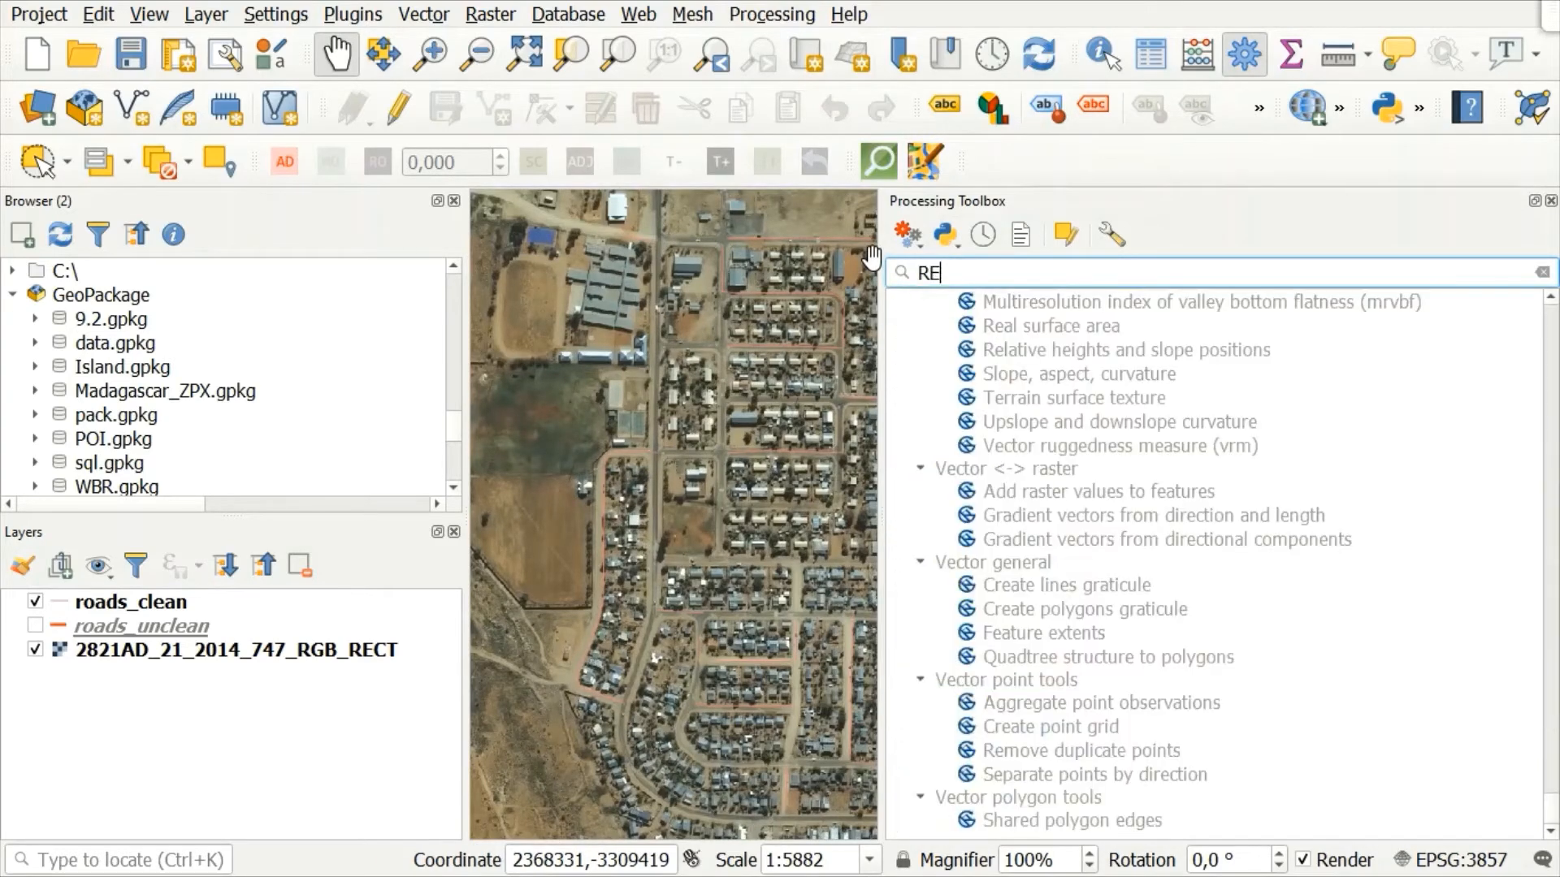
type("PROJECT")
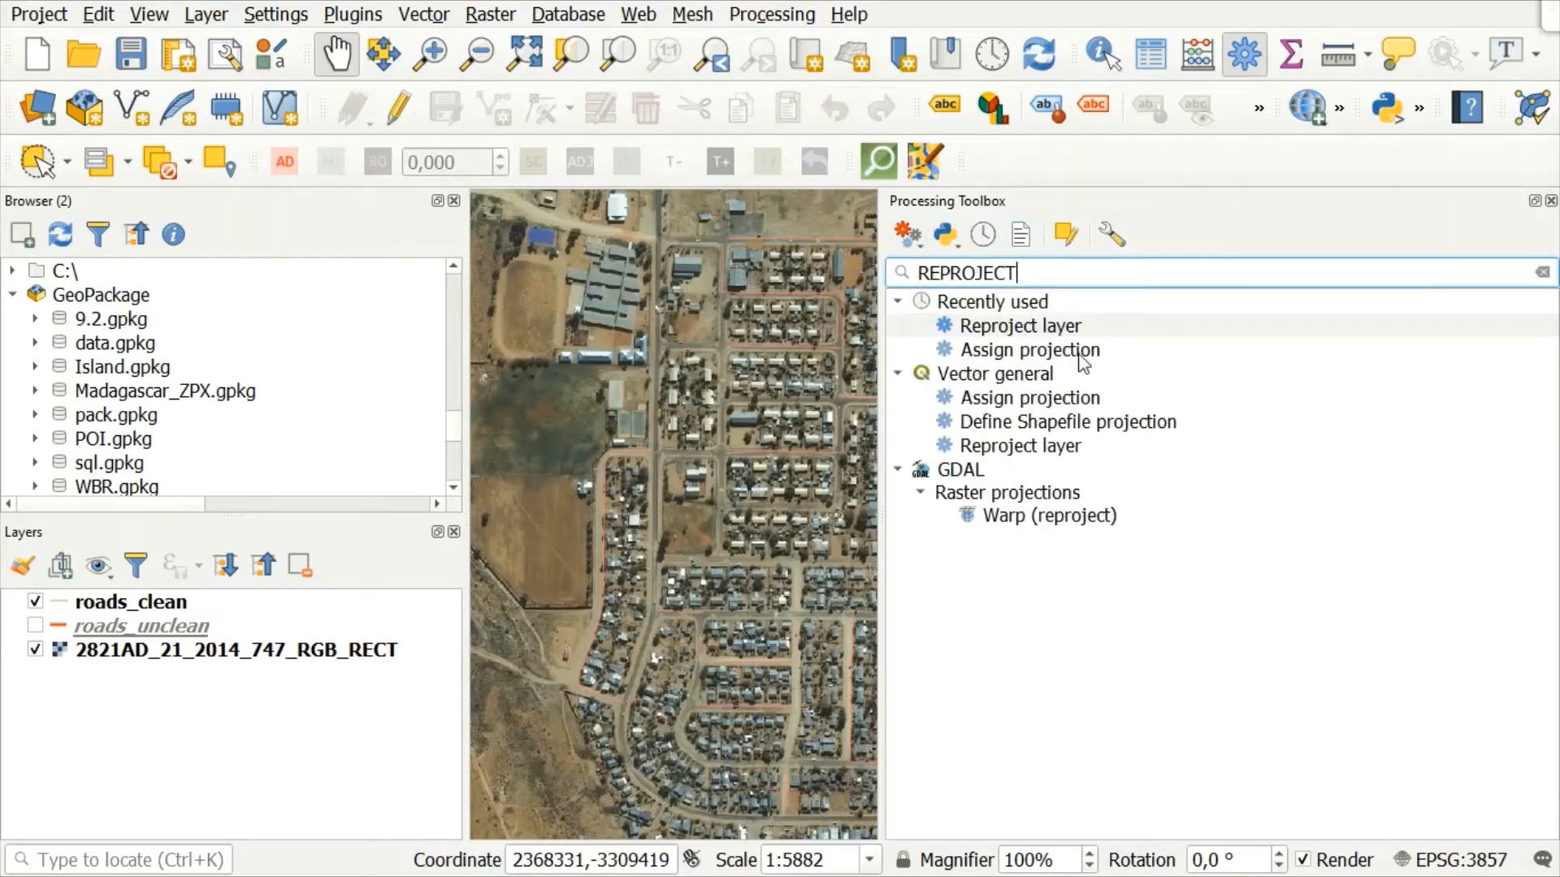
left_click(1030, 448)
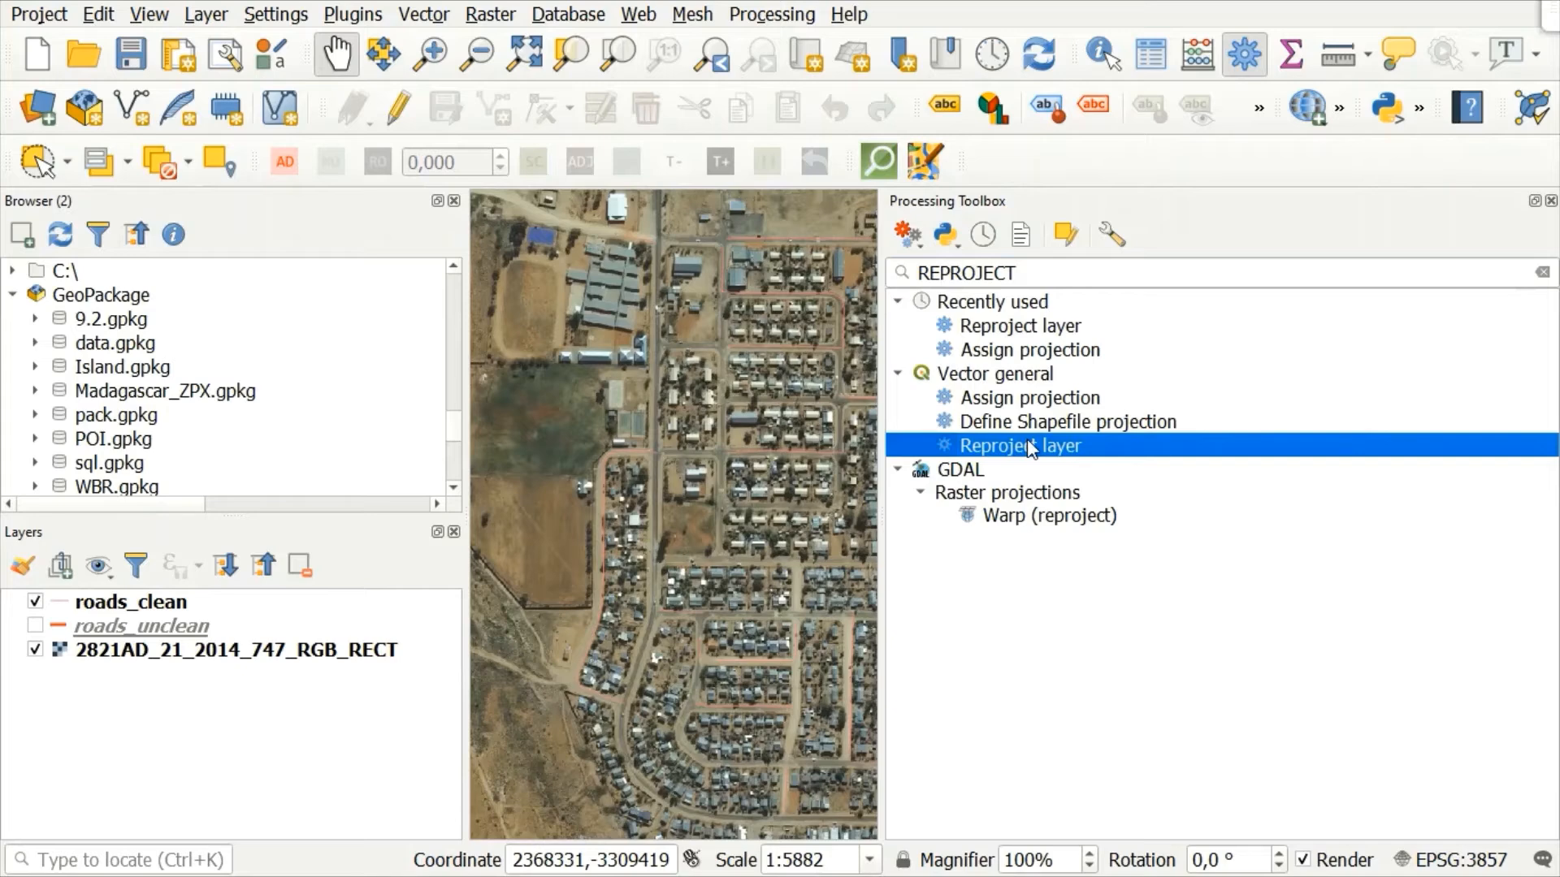
double_click(1030, 447)
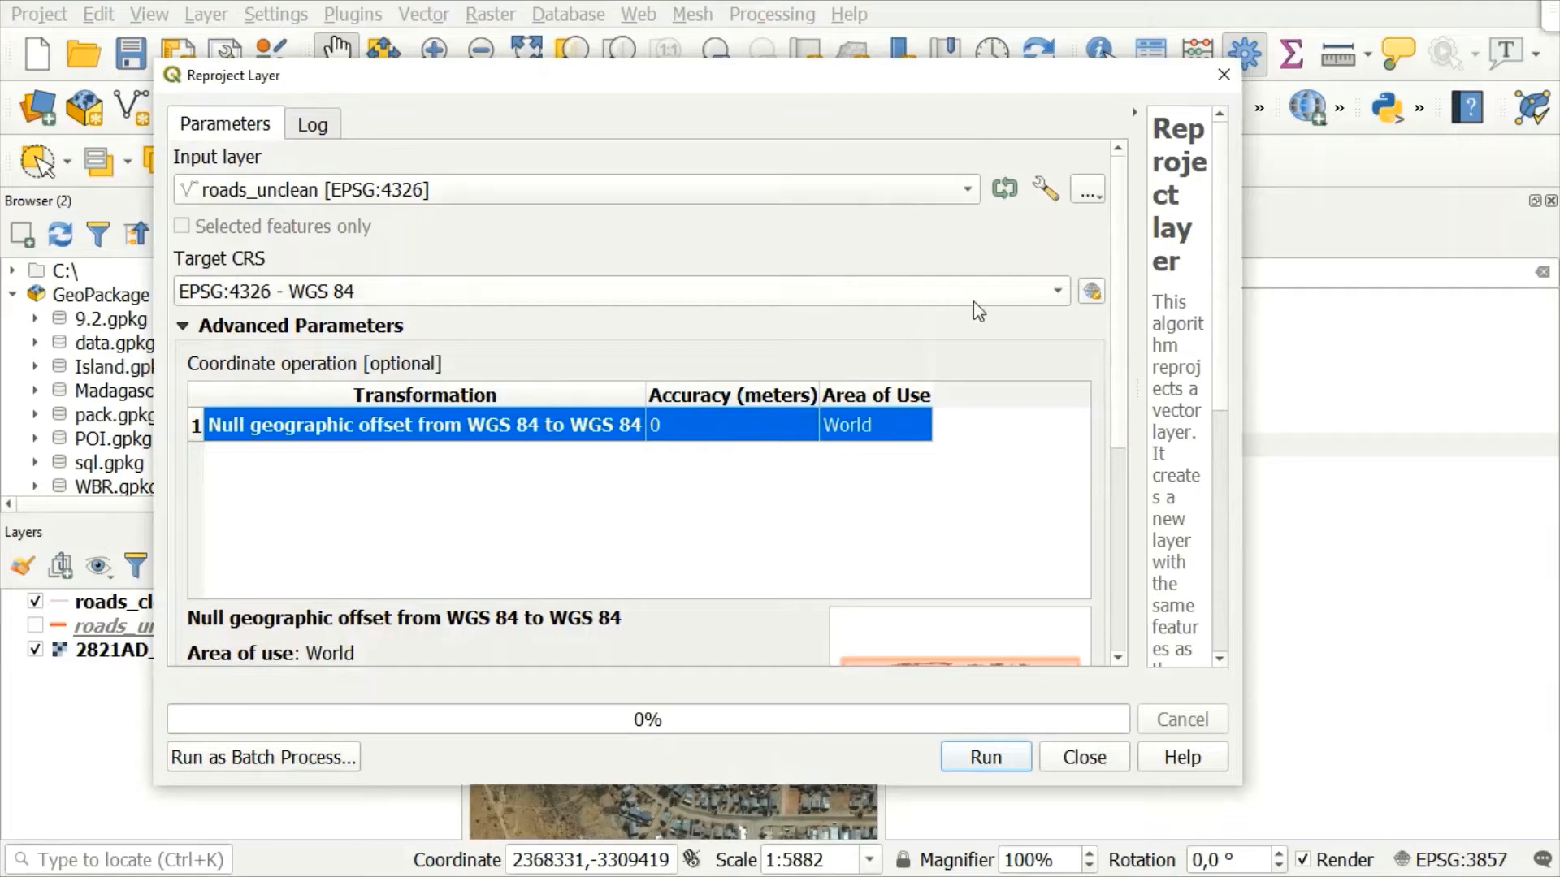
Step: Reproject roads_unclean to the project CRS EPSG:3857 - WGS 84 / Pseudo-Mercator as a temporary layer and close the algorithm dialog
left_click(1057, 292)
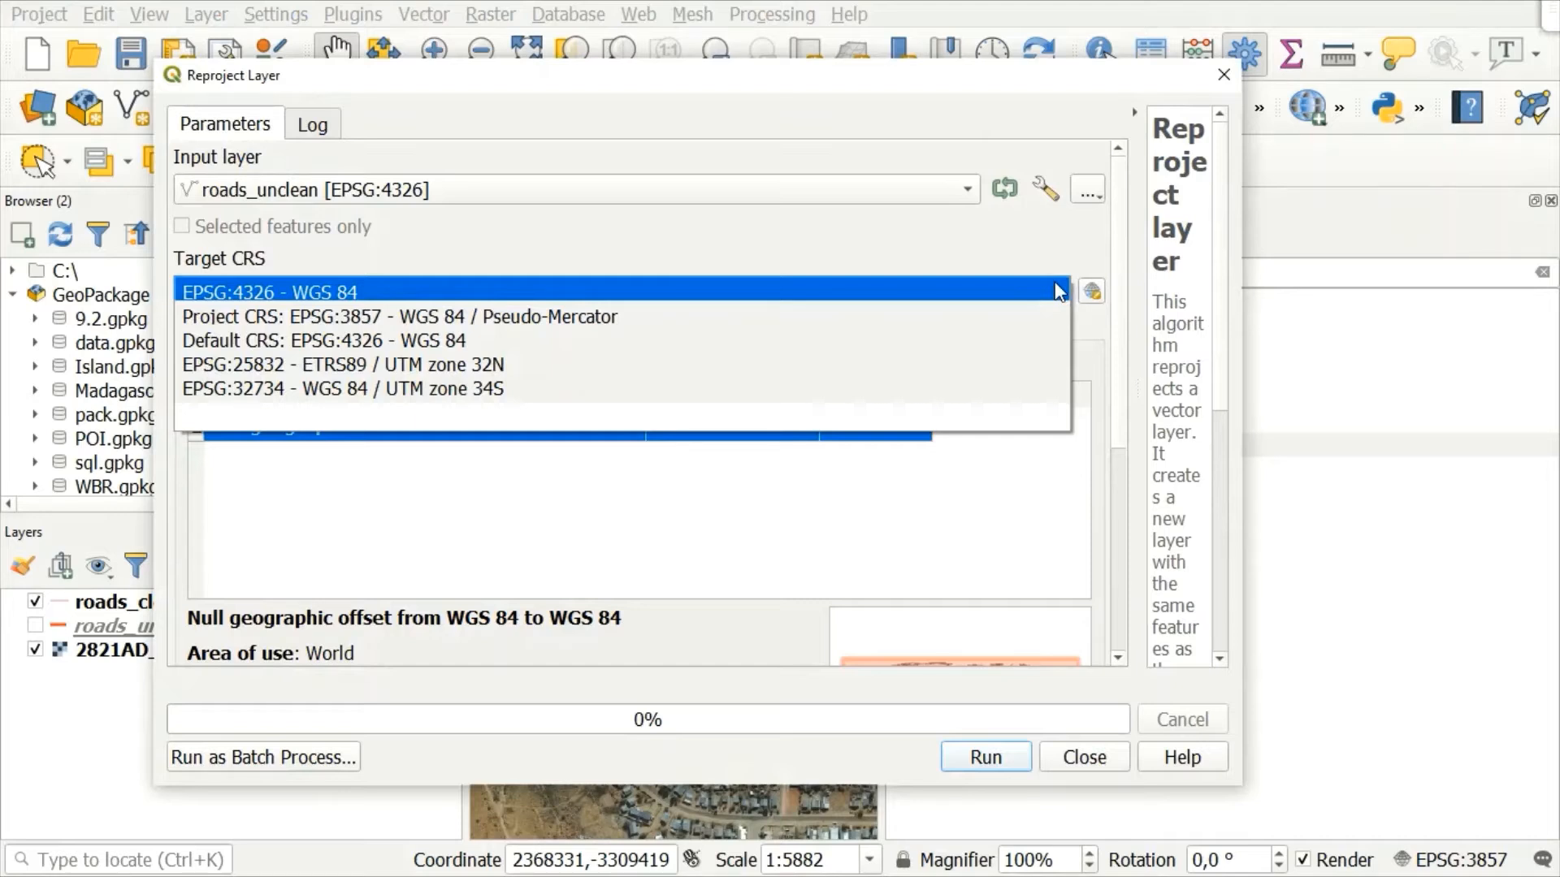
left_click(507, 318)
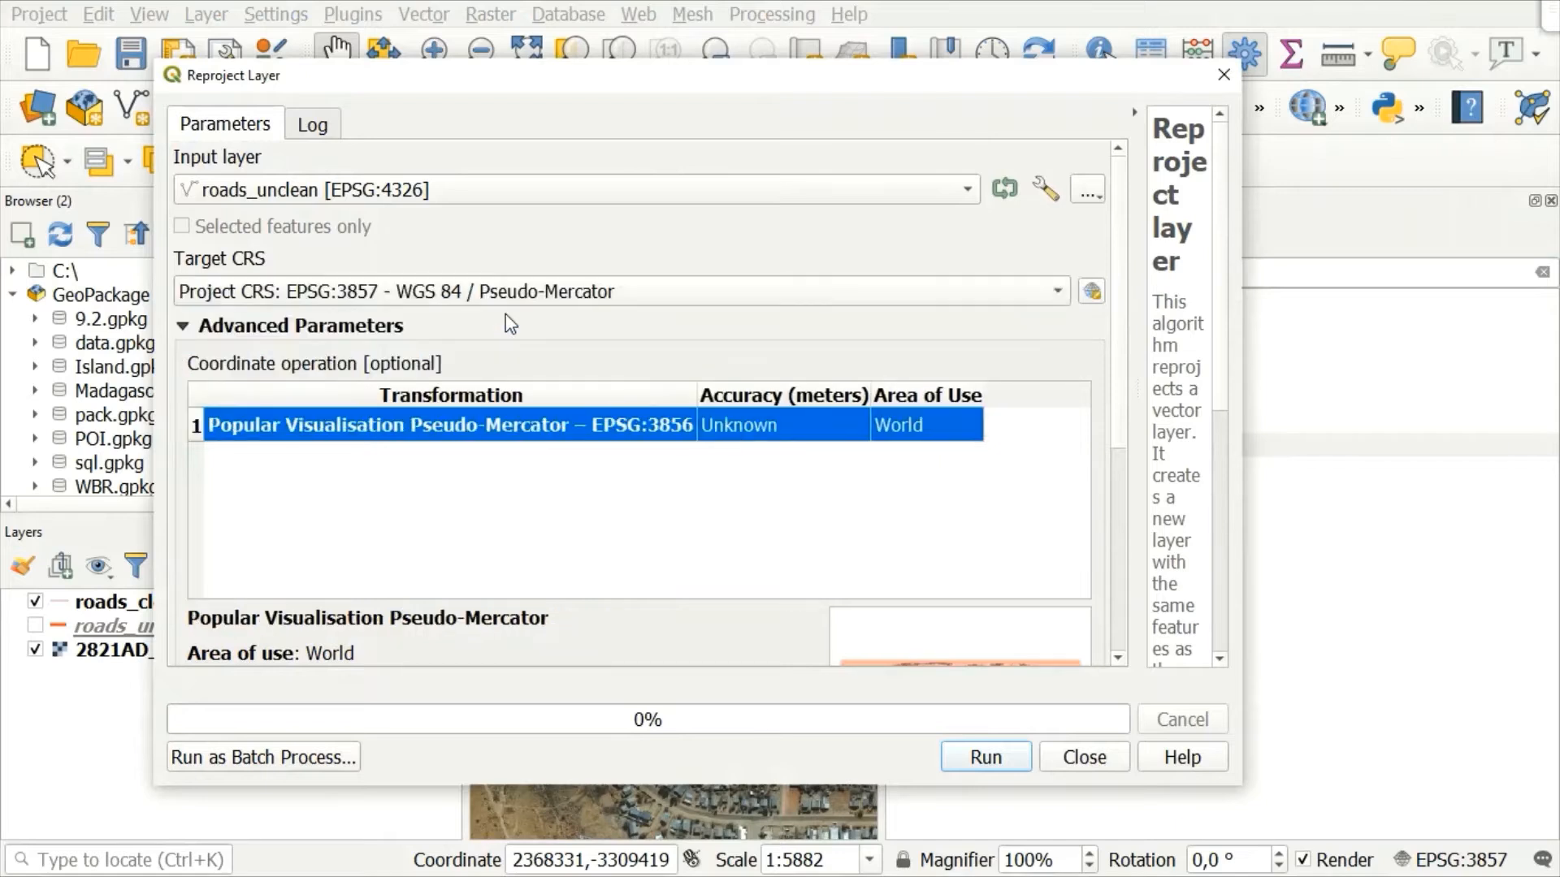
left_click(973, 763)
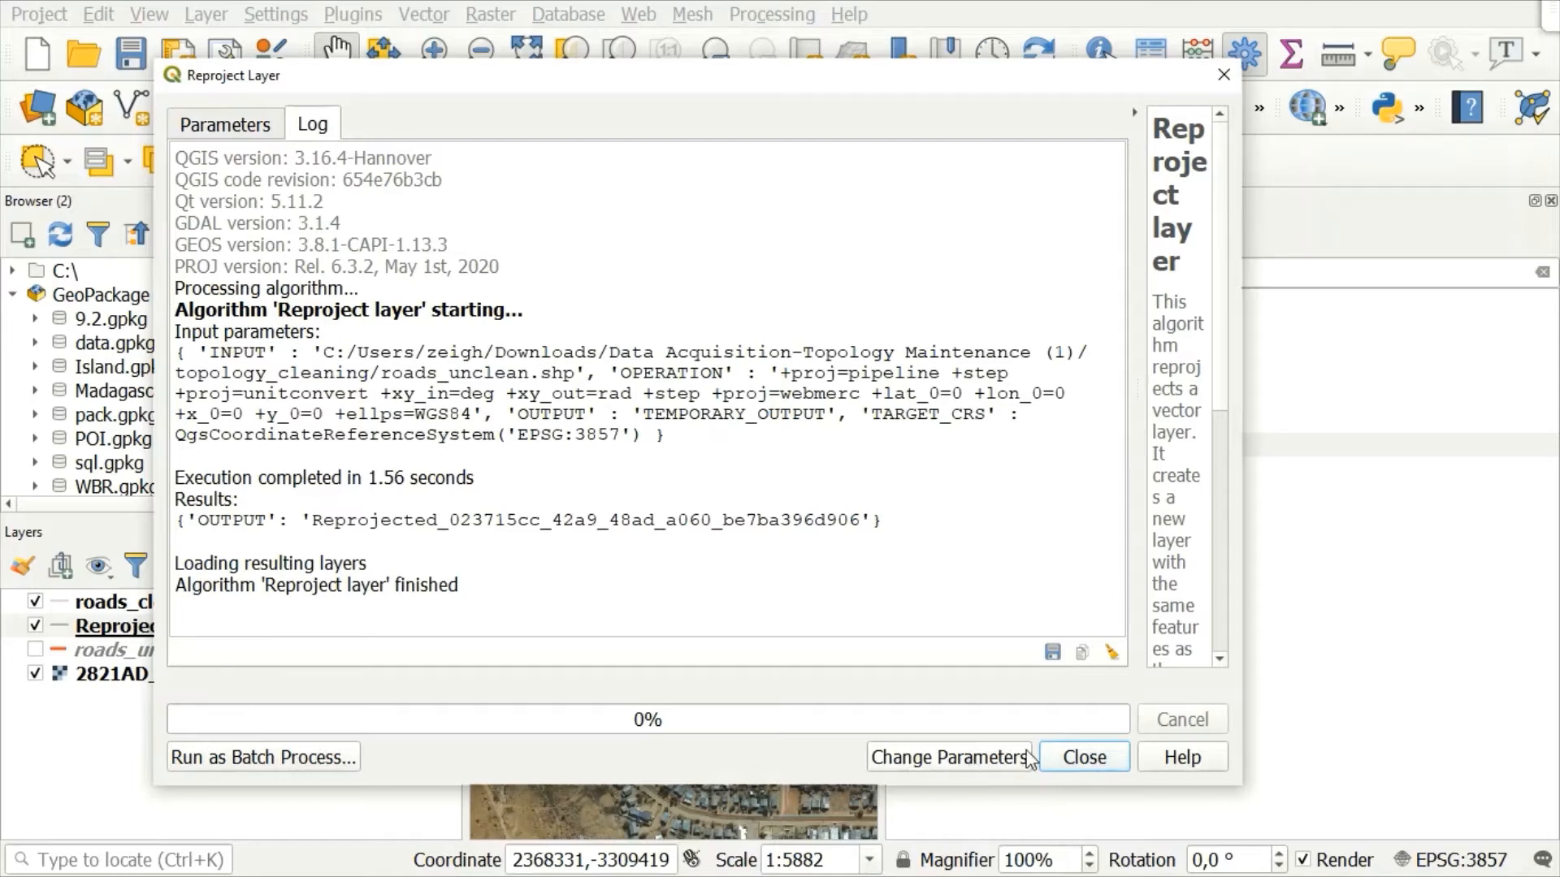
left_click(1083, 758)
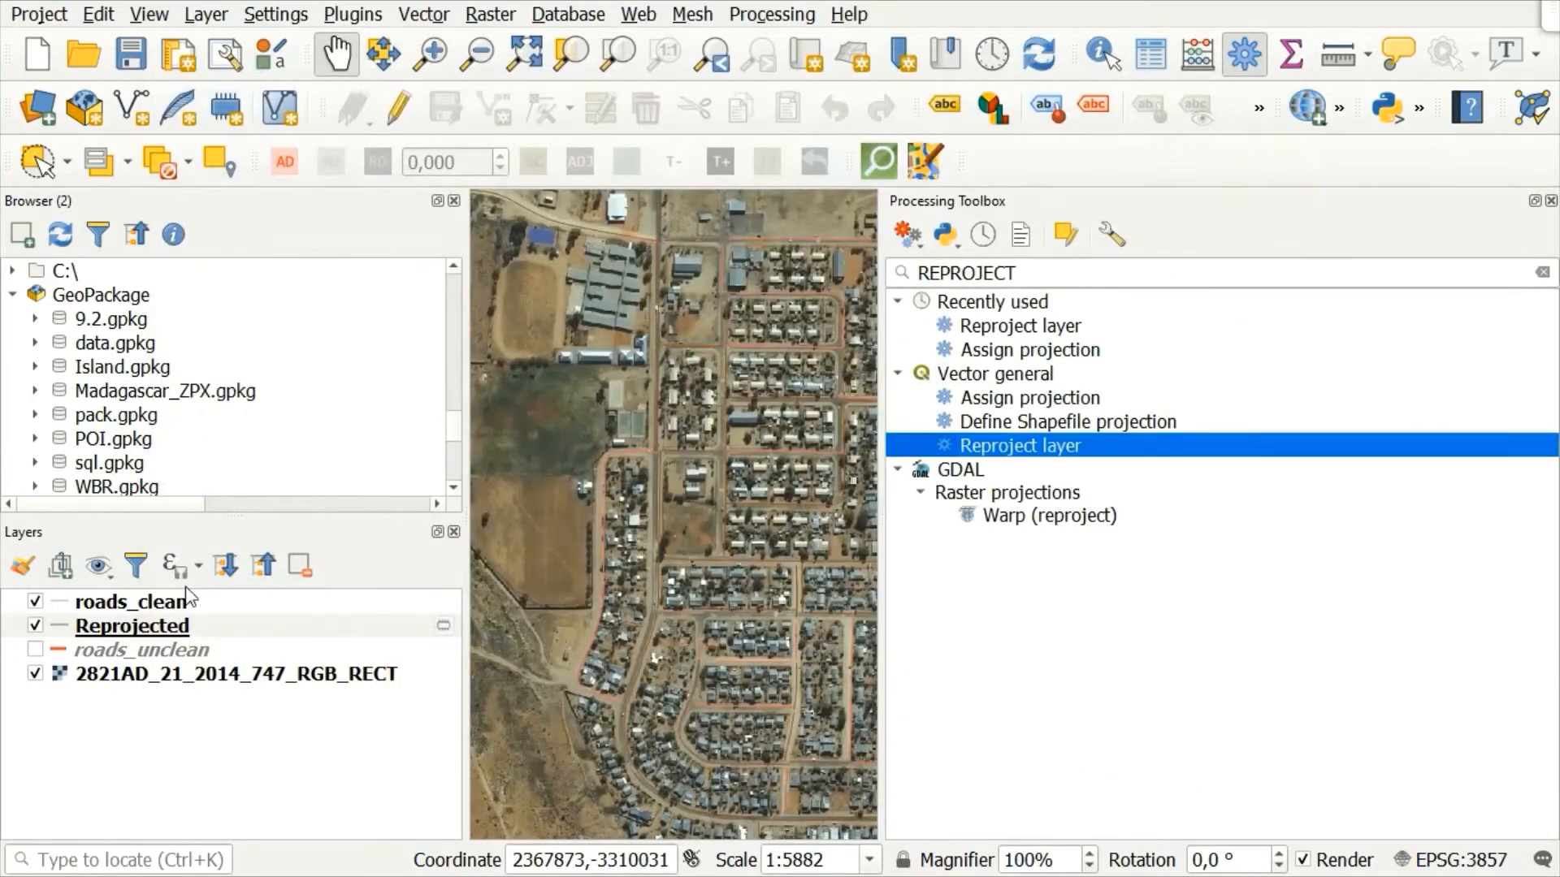
Step: Hide the roads_clean layer and rename the Reprojected layer as "Reprojected roads_clean"
left_click(34, 603)
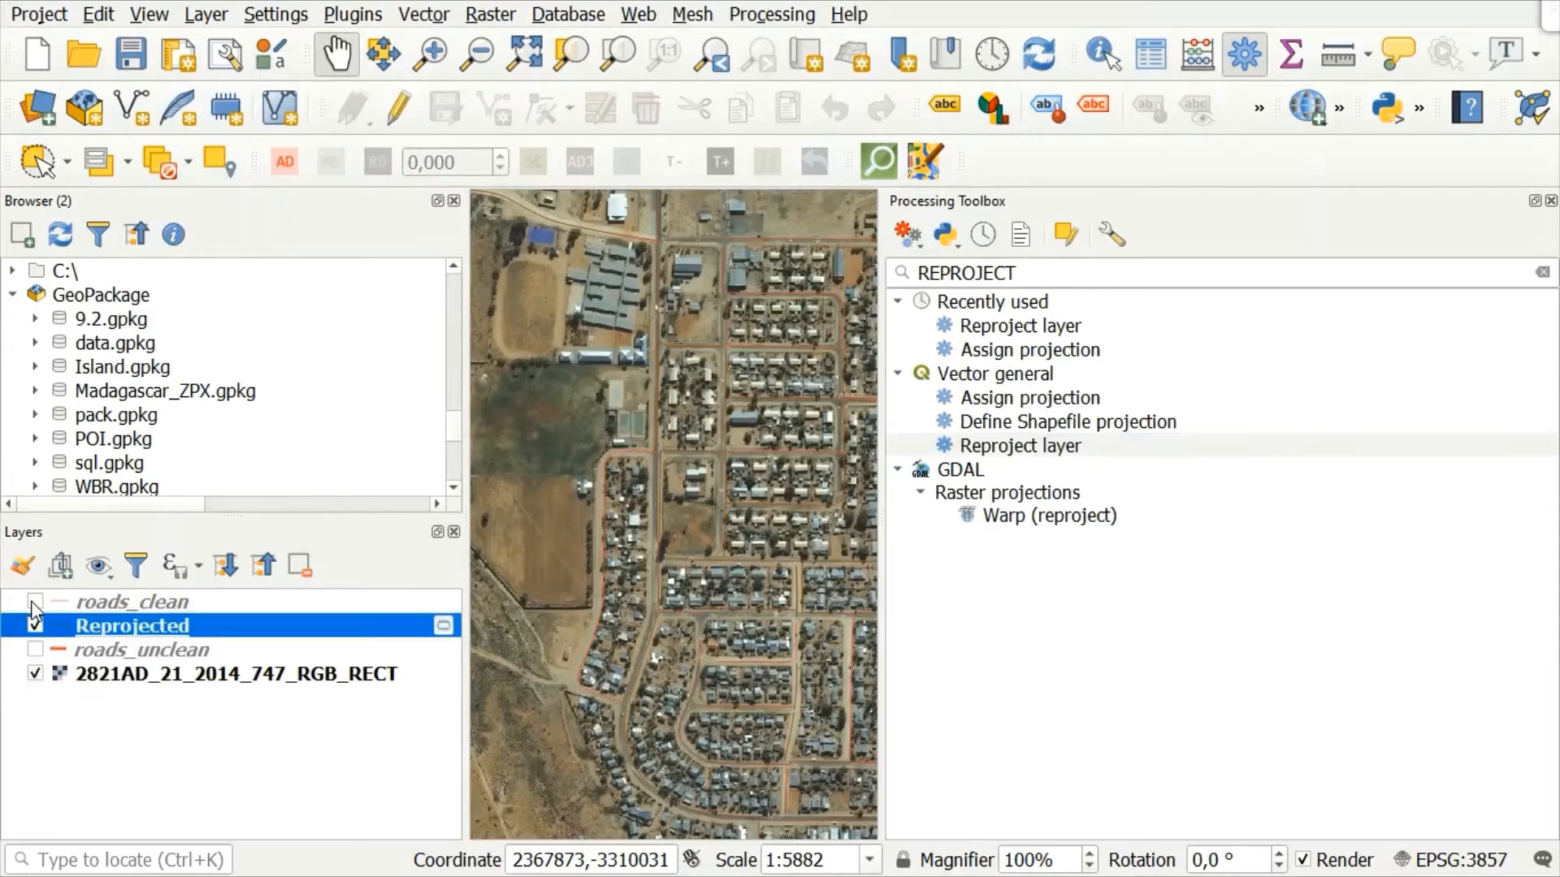
right_click(151, 629)
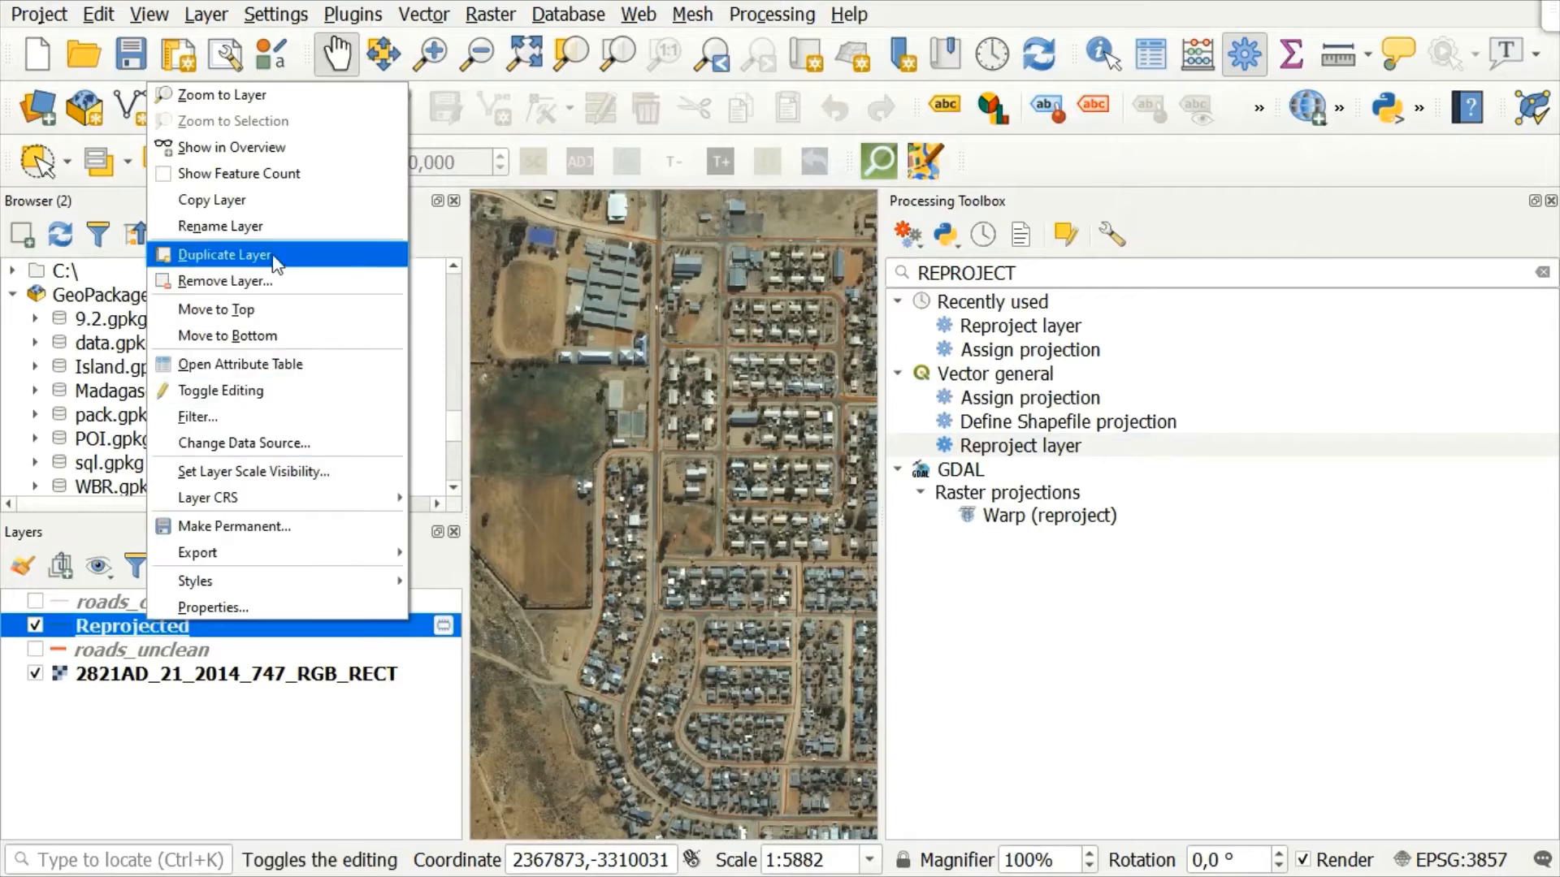
left_click(262, 230)
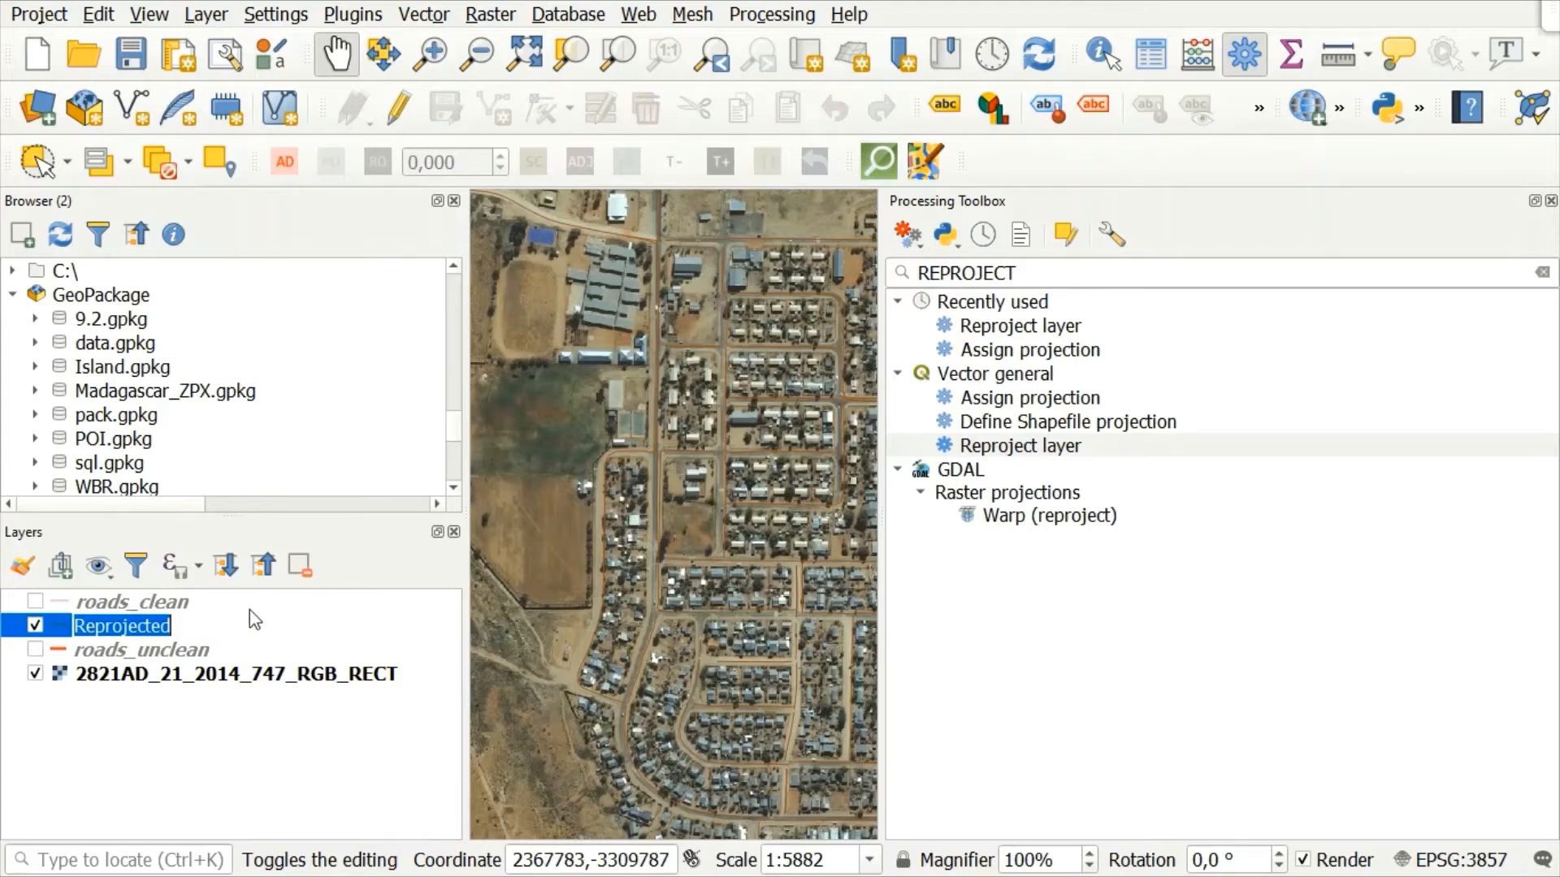
key("Right")
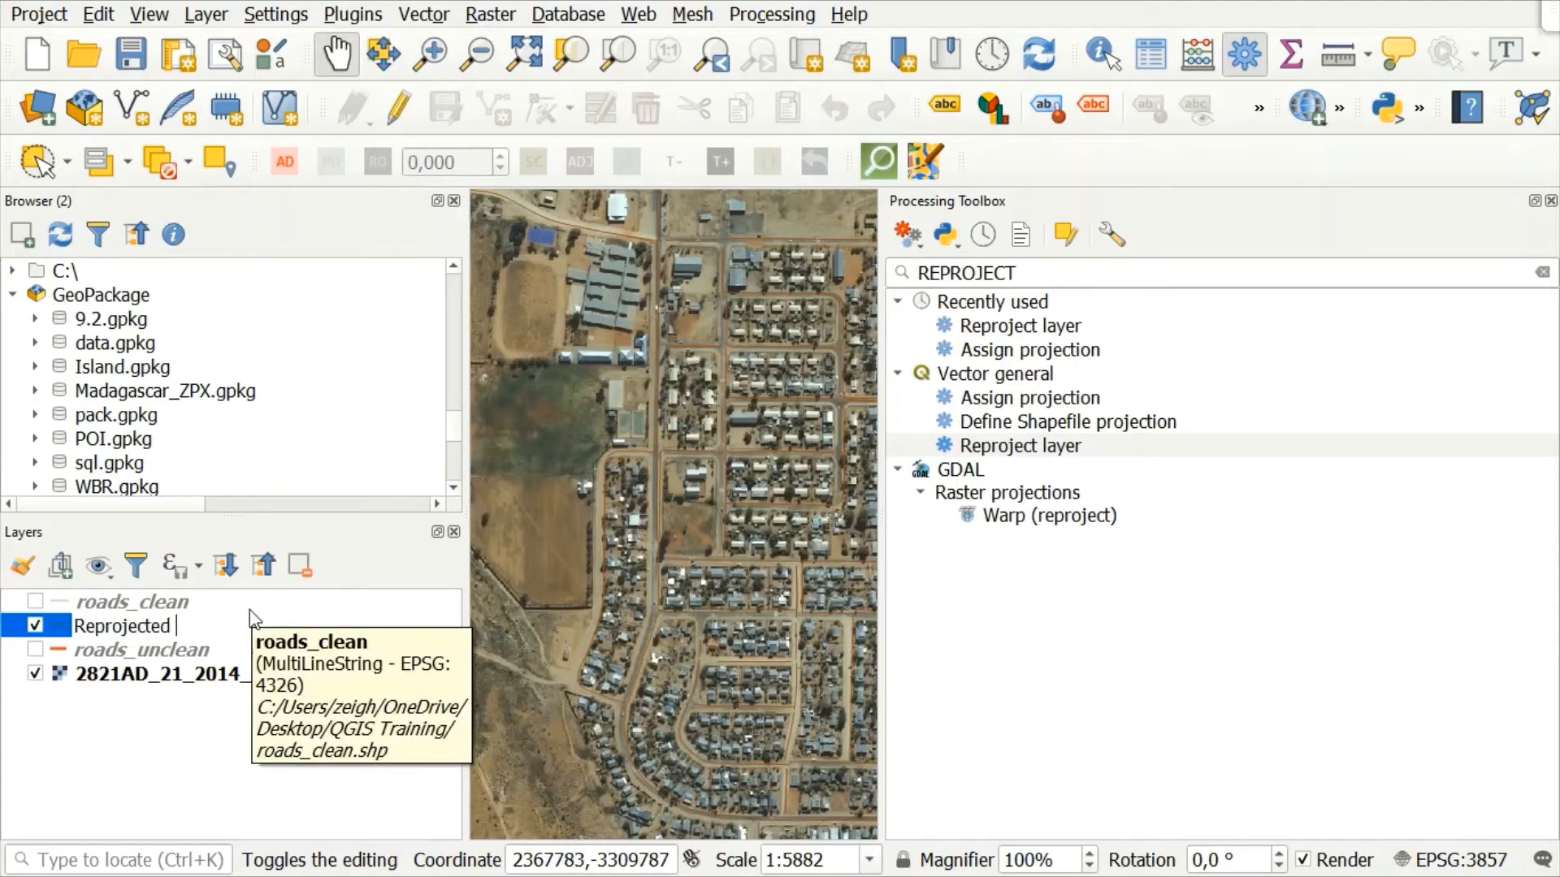
type("roads_clean")
left_click(134, 719)
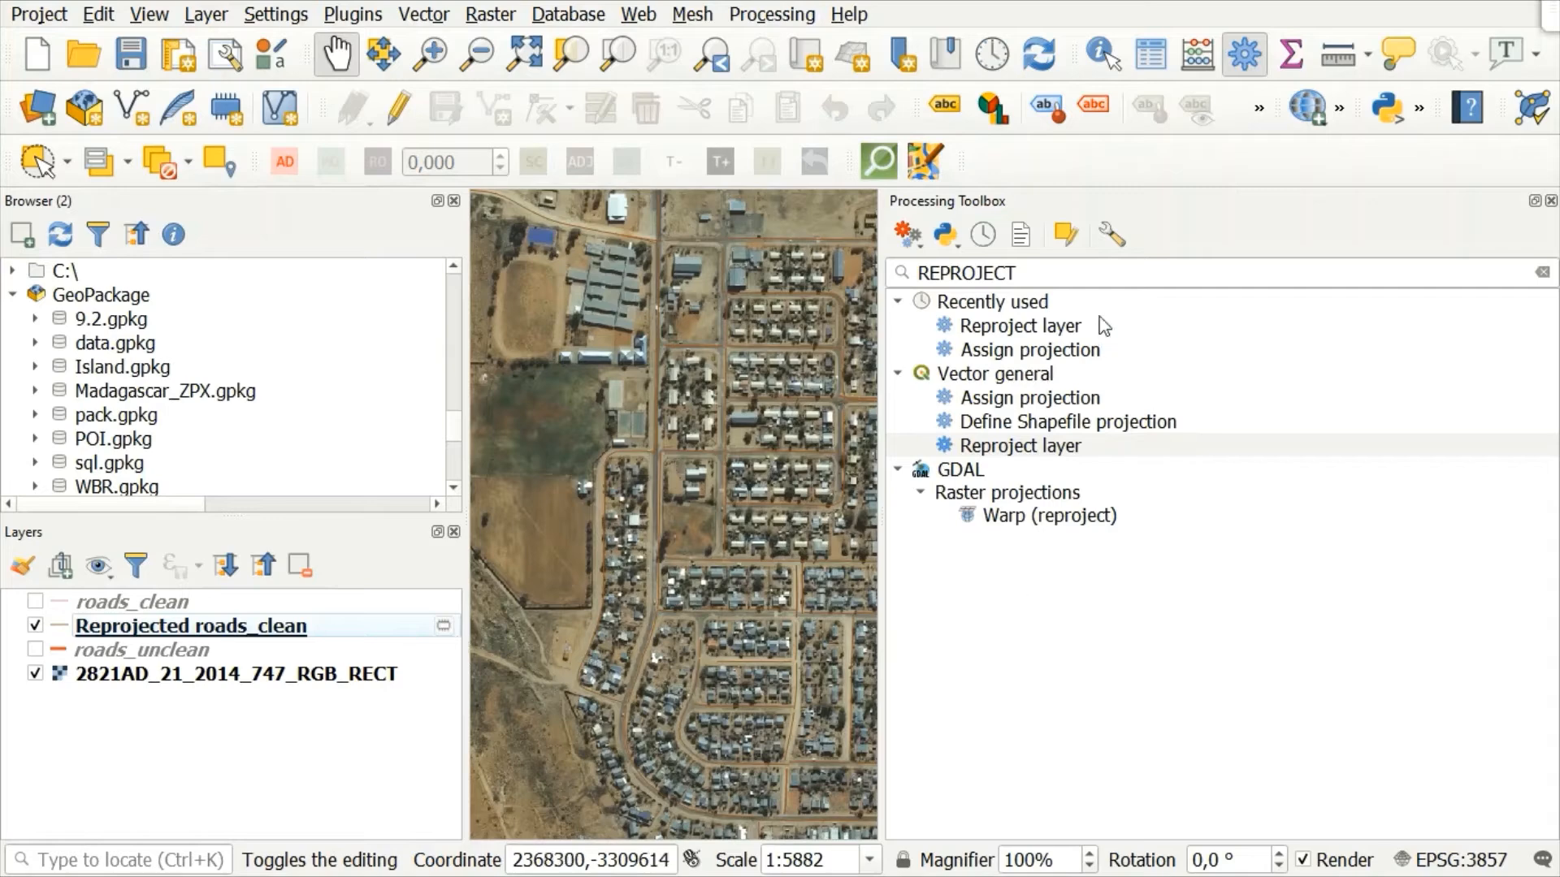
Step: Replace the toolbox search with v.clean and open the GRASS v.clean algorithm
left_click_drag(1017, 273, 900, 278)
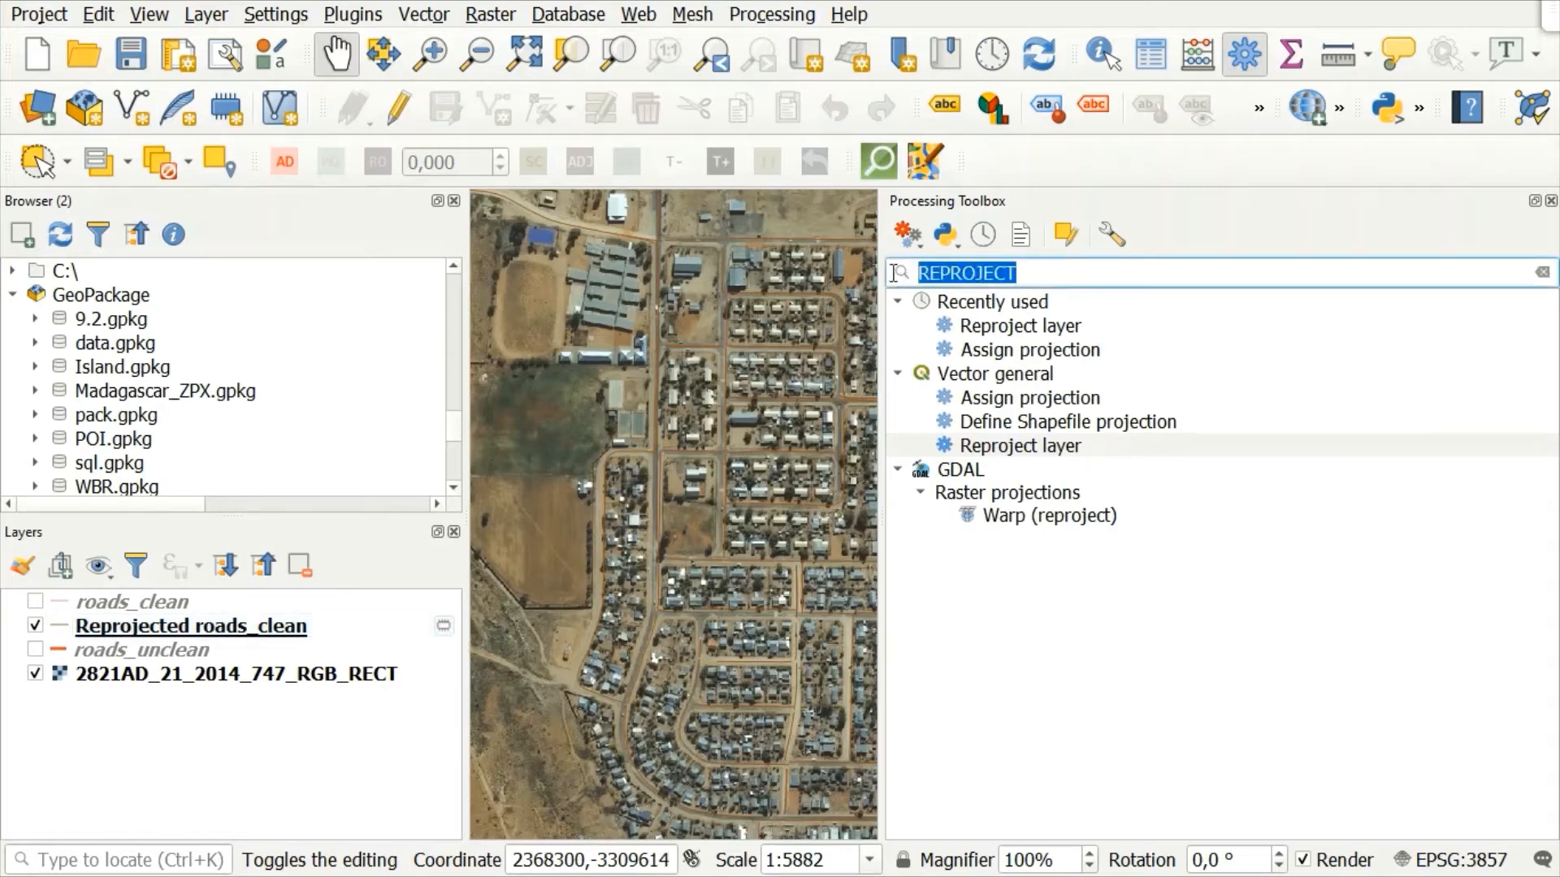
key("BackSpace")
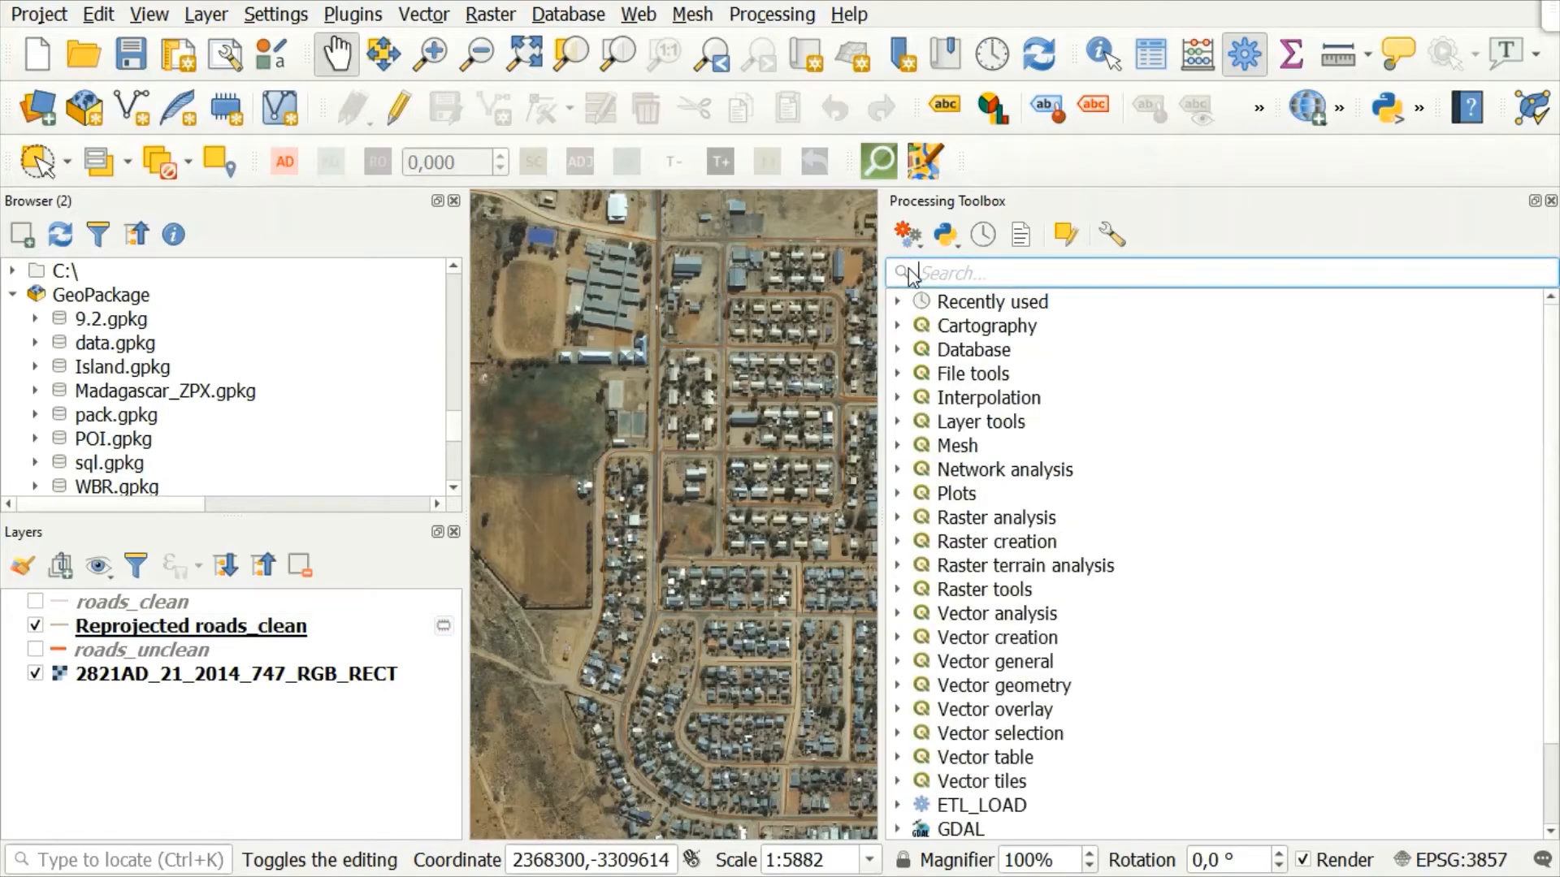
type("v")
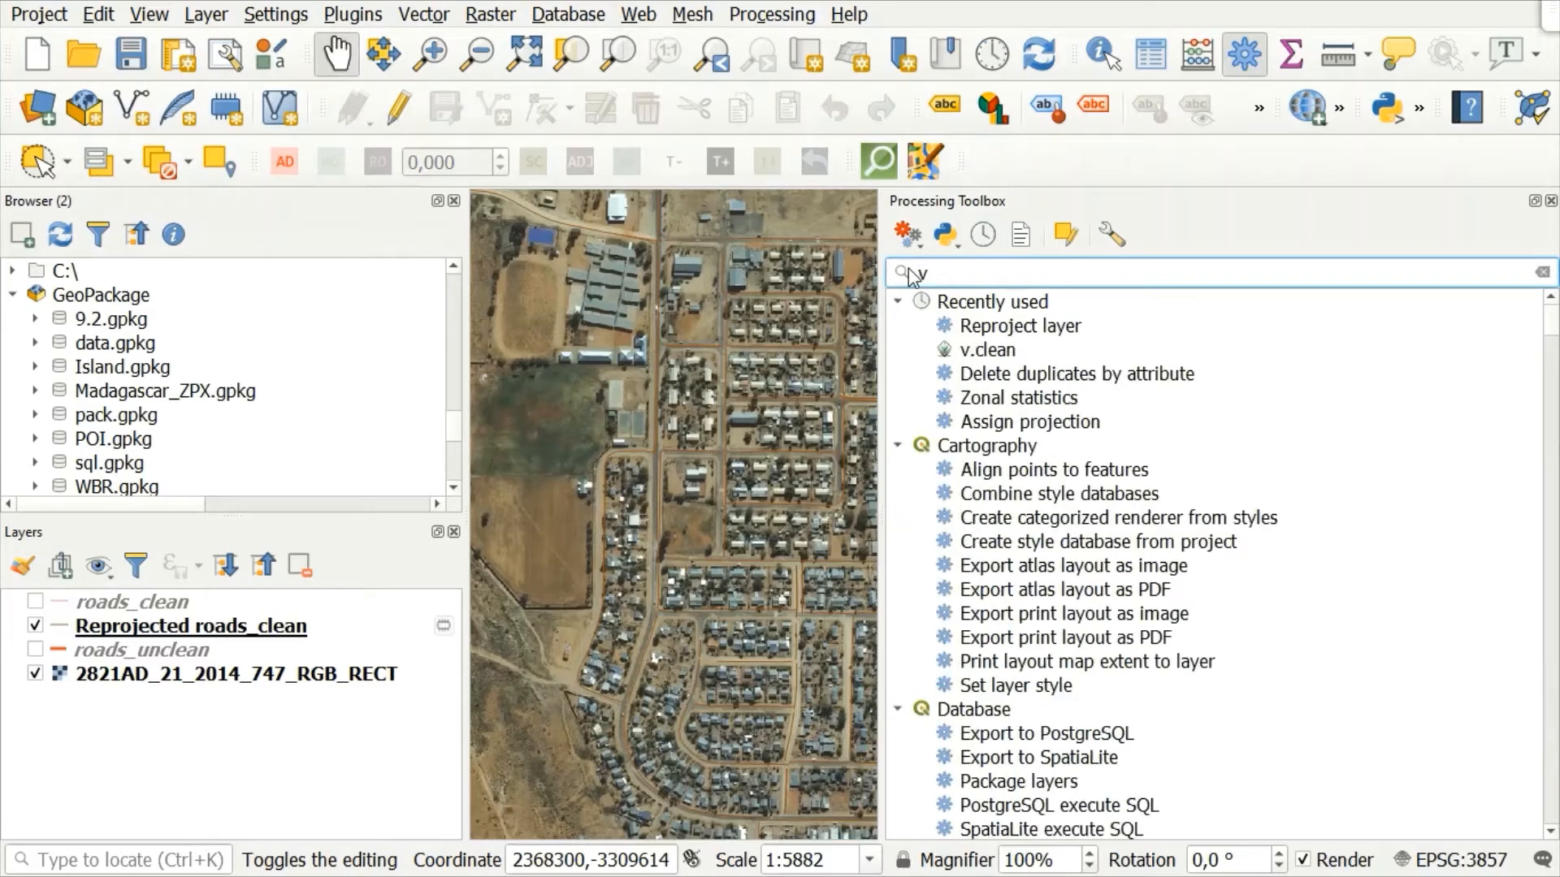
type(">")
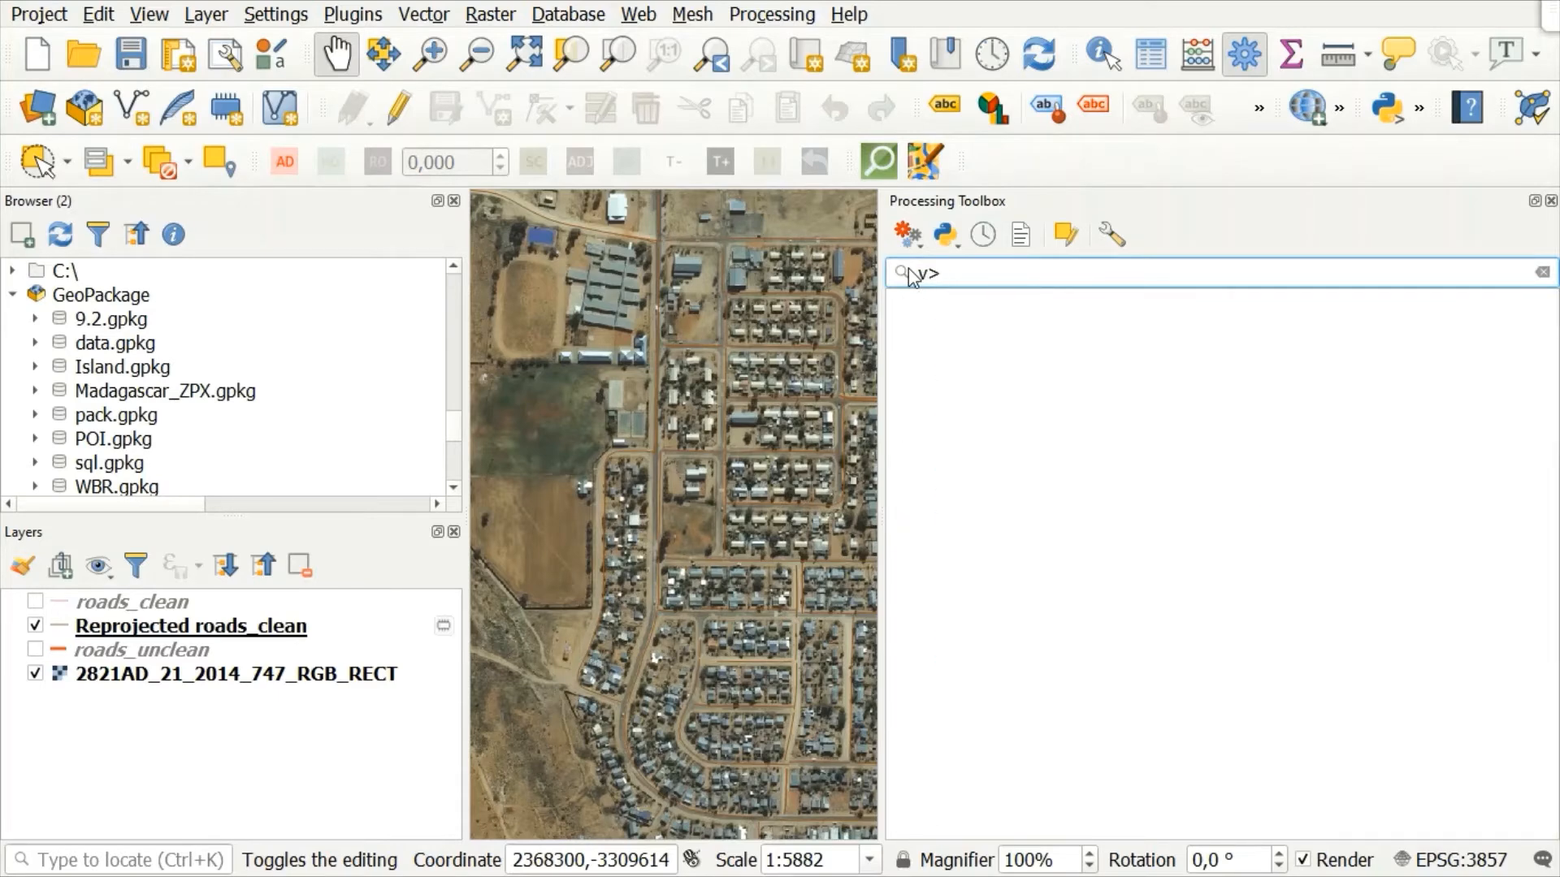
key("BackSpace")
key("BackSpace")
type("v.cle")
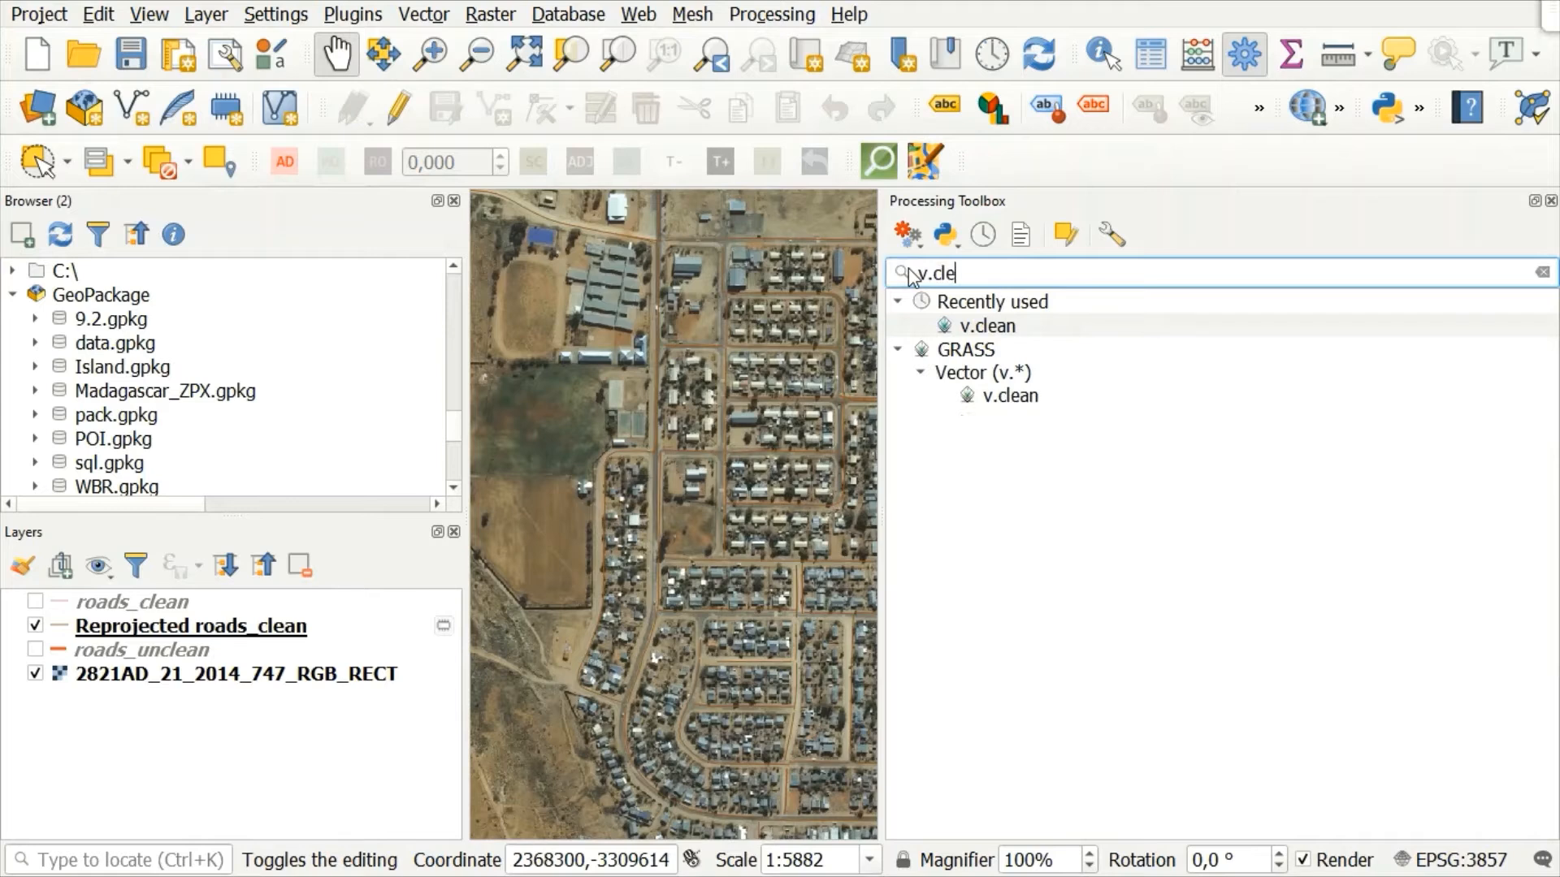
type("an")
left_click(1001, 328)
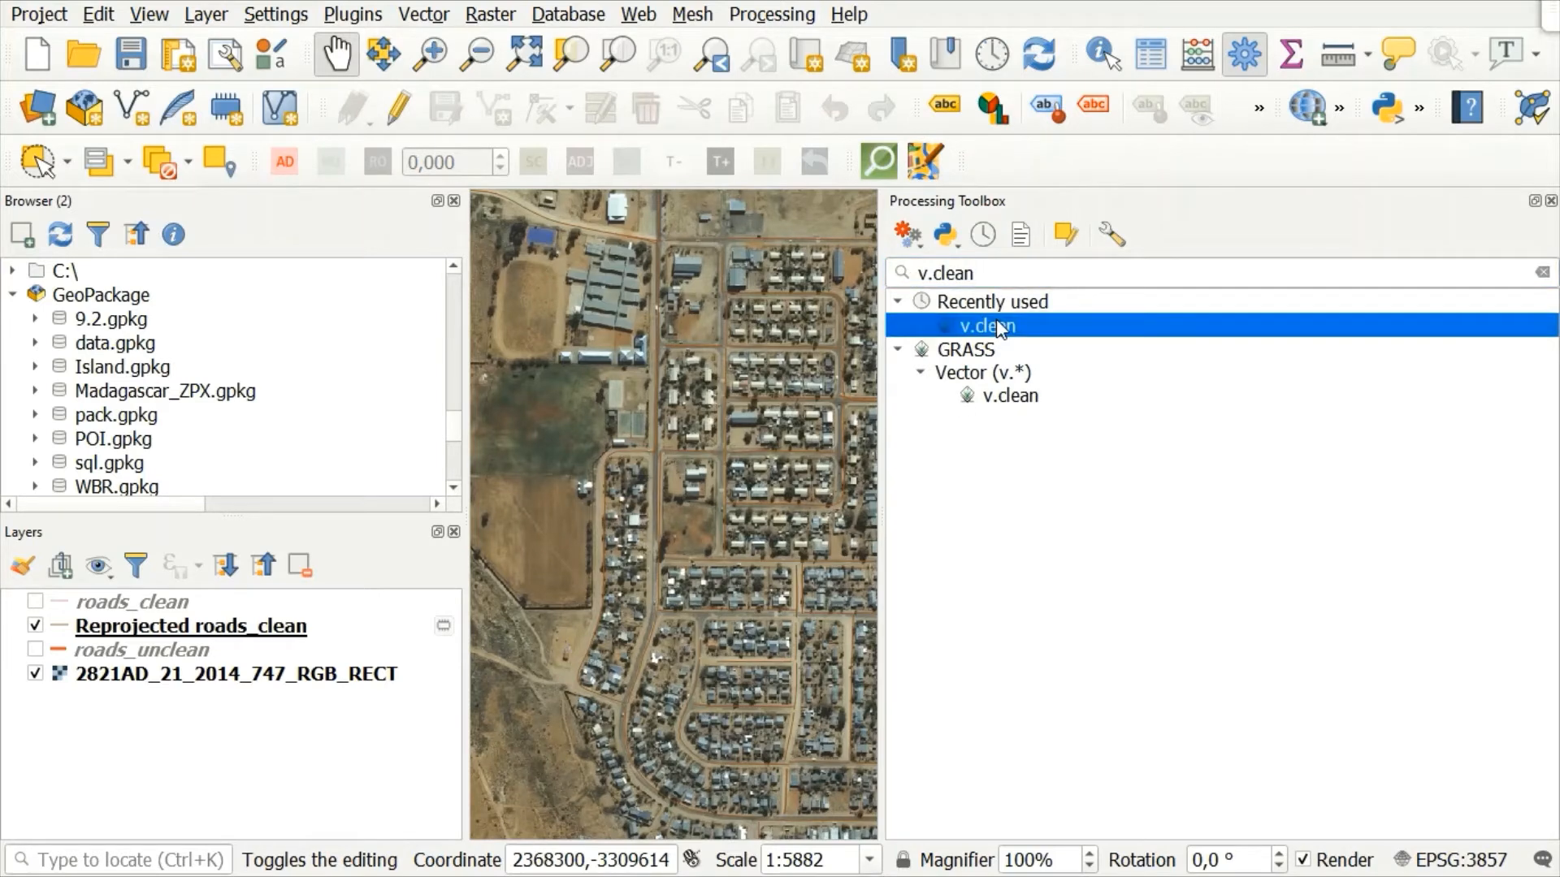
double_click(1001, 329)
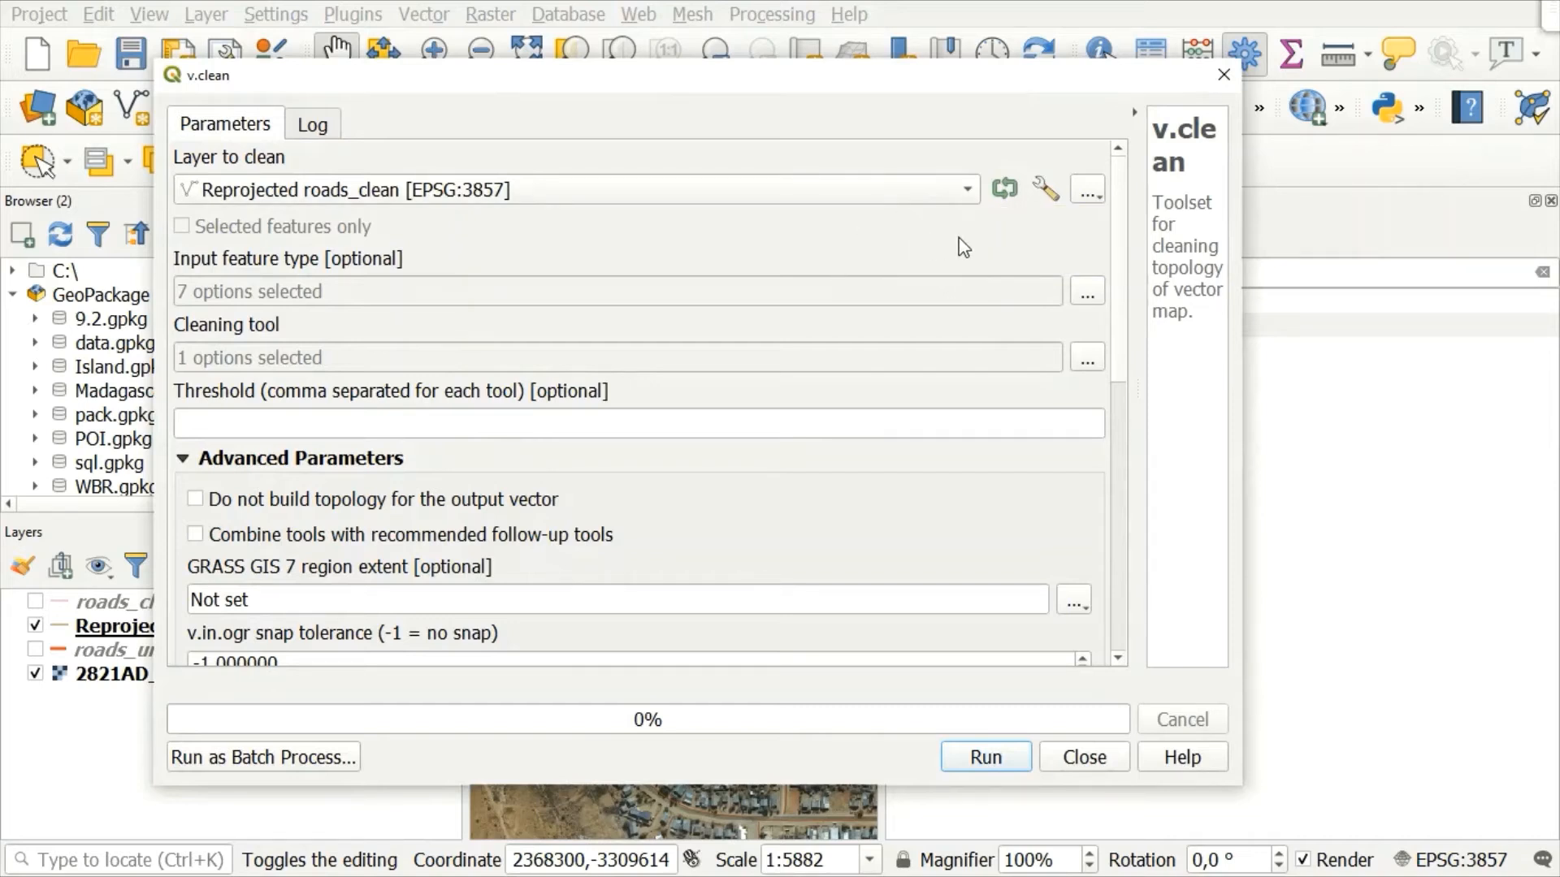
Step: Choose snap as the v.clean cleaning tool for Reprojected roads_clean and set the threshold to 20
left_click(1089, 366)
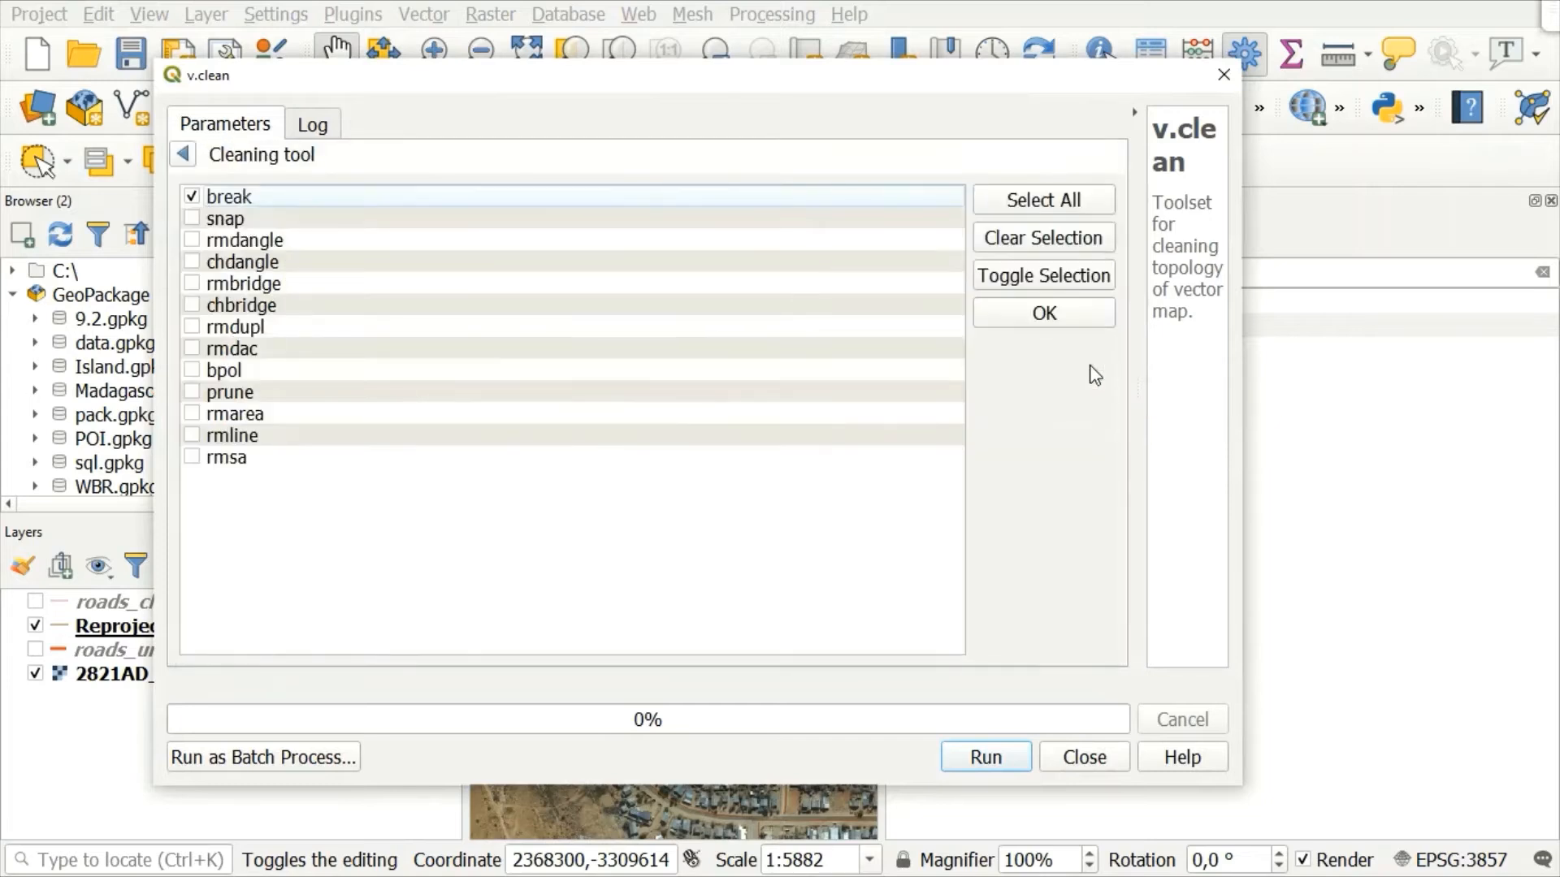
left_click(193, 219)
left_click(1045, 313)
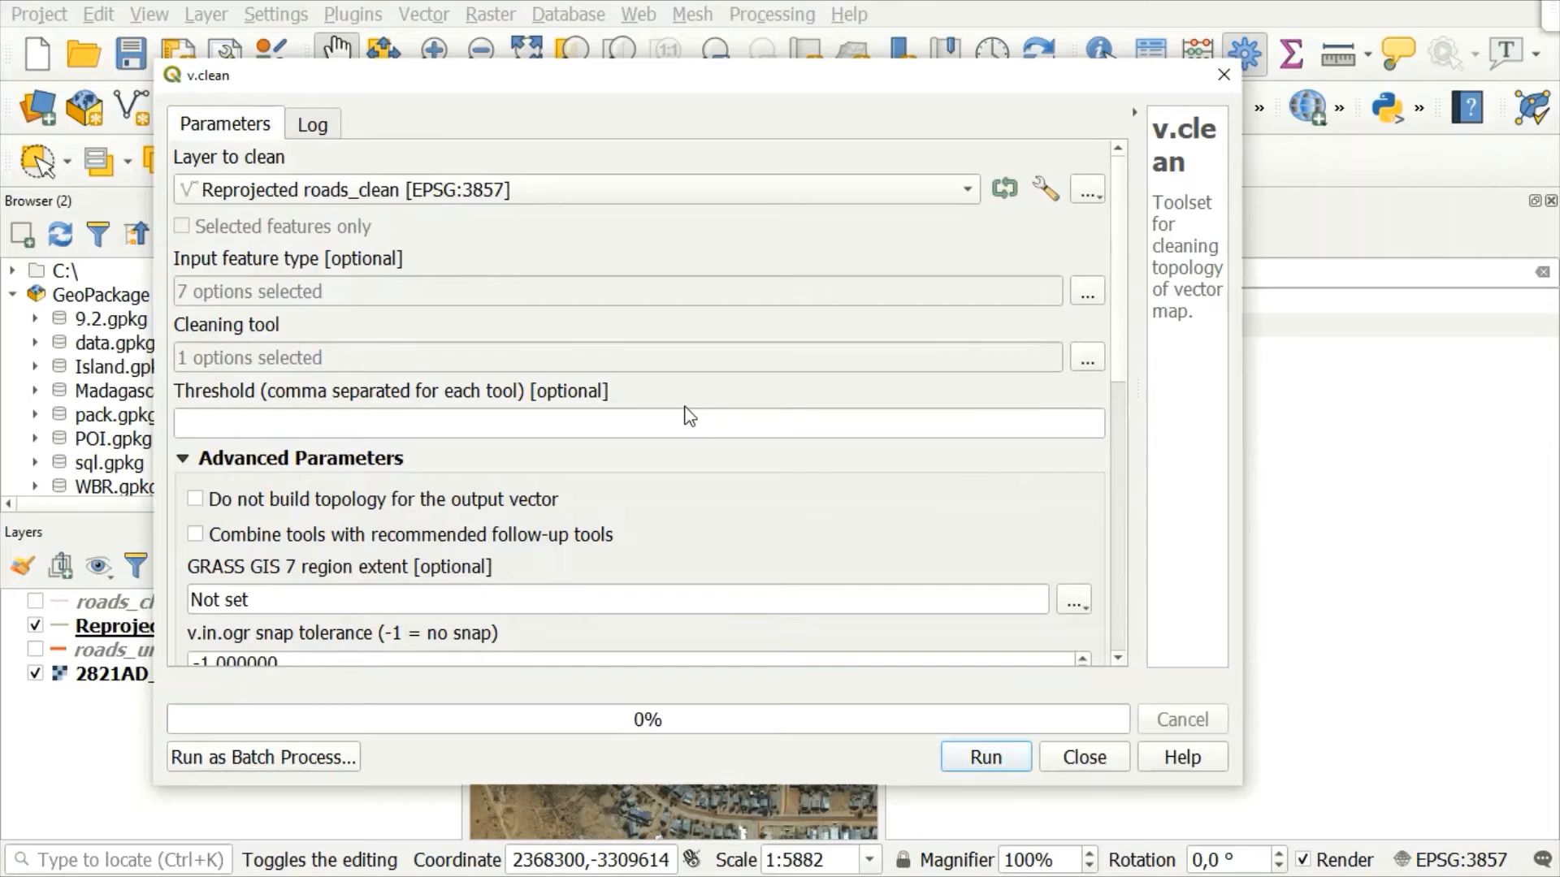
left_click(612, 418)
type("20")
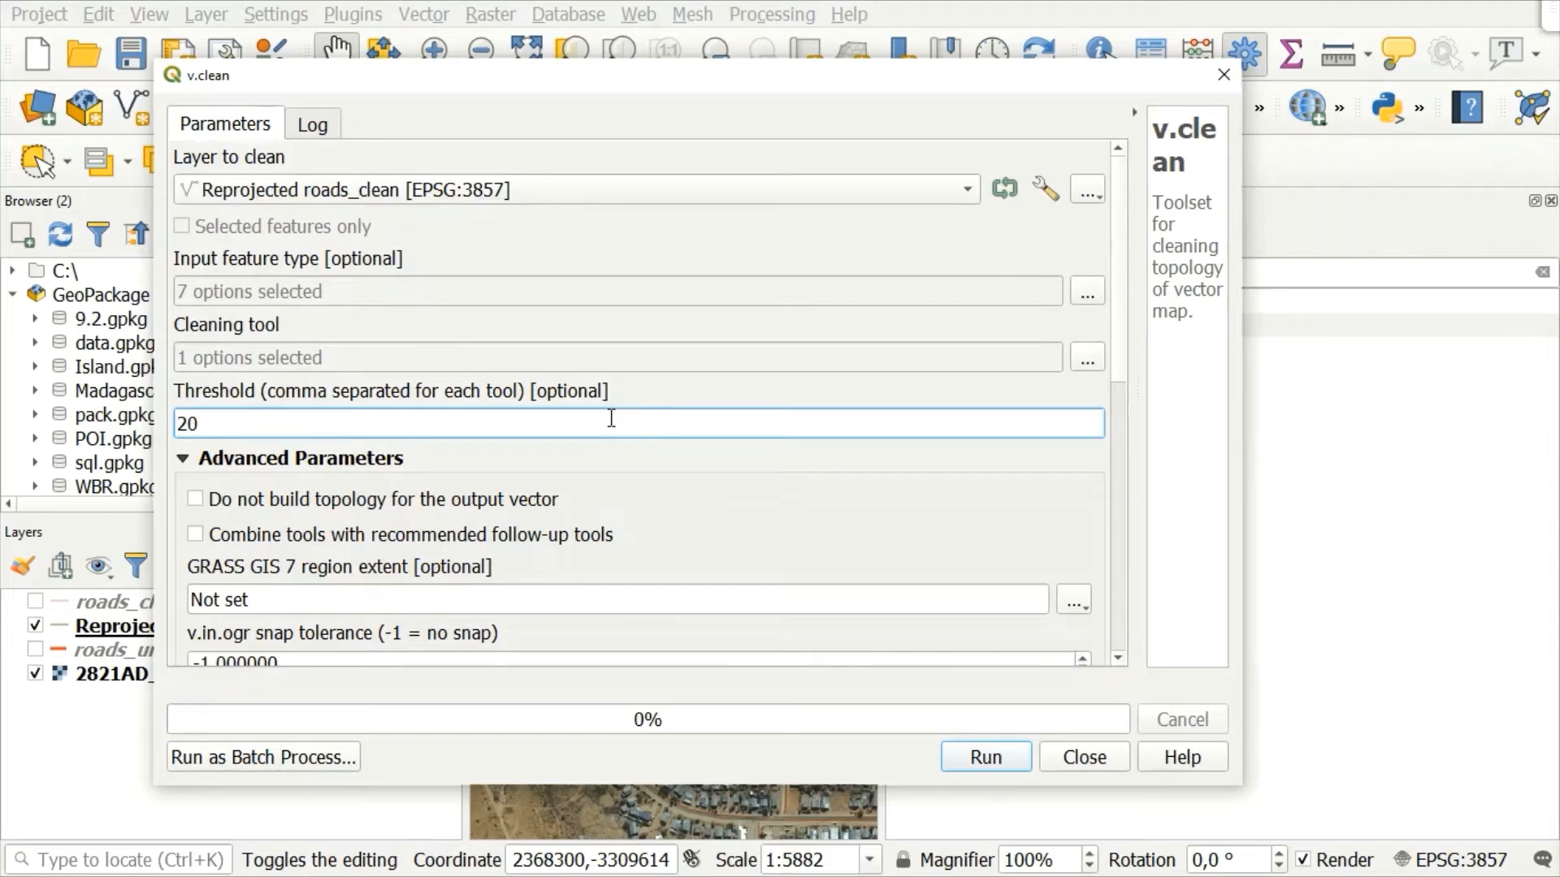
left_click(747, 495)
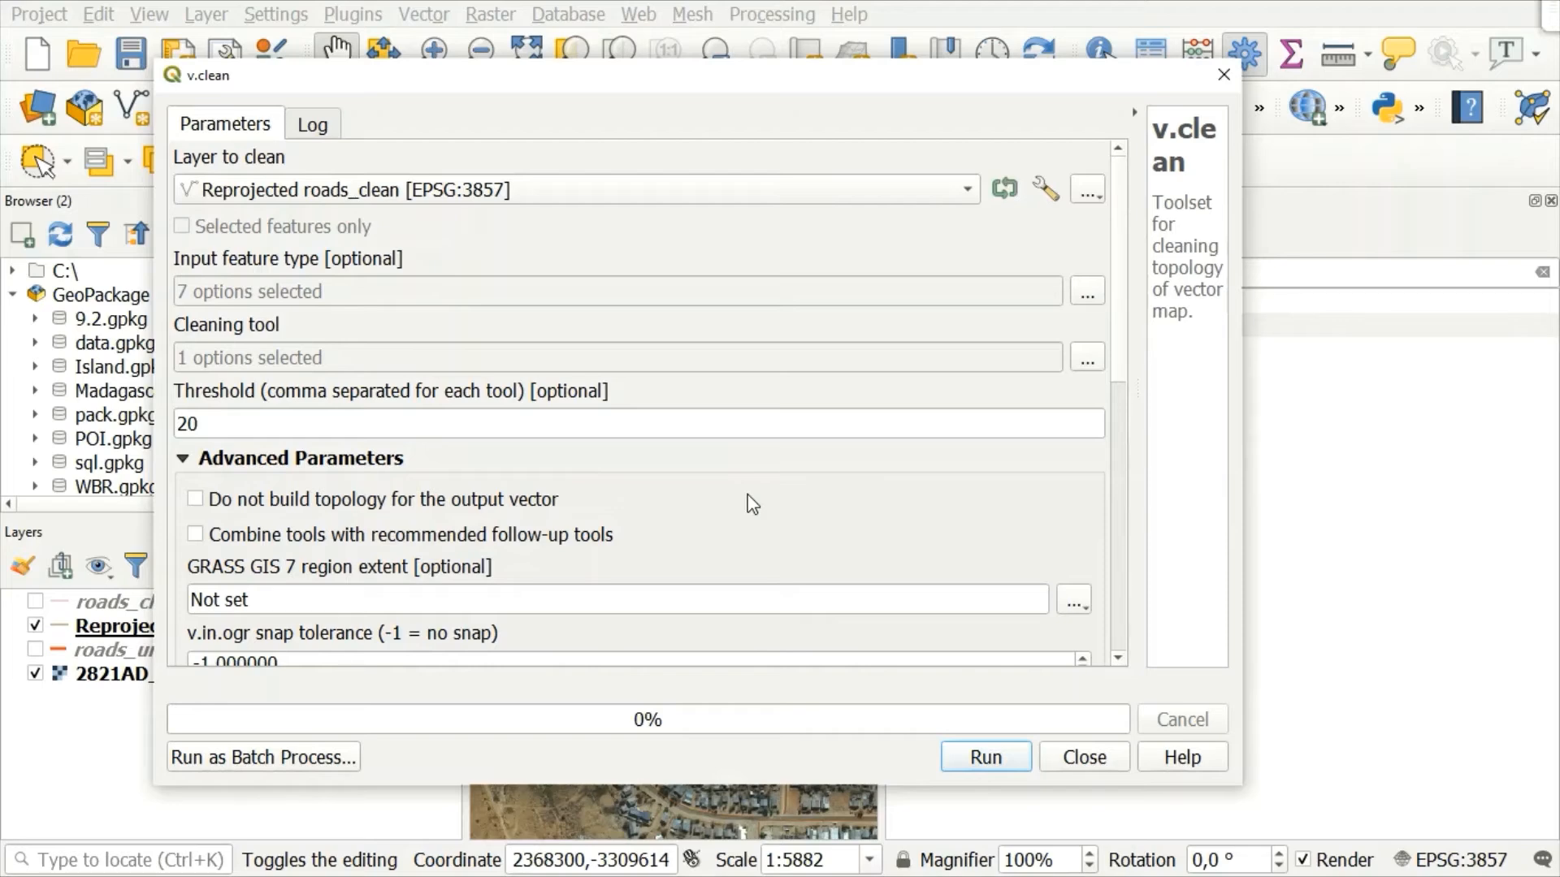
Step: Set the Cleaned output to a shapefile named Cleaned_snap in the QGIS Training folder and run v.clean
scroll(752, 504, "down", 1)
scroll(752, 504, "down", 2)
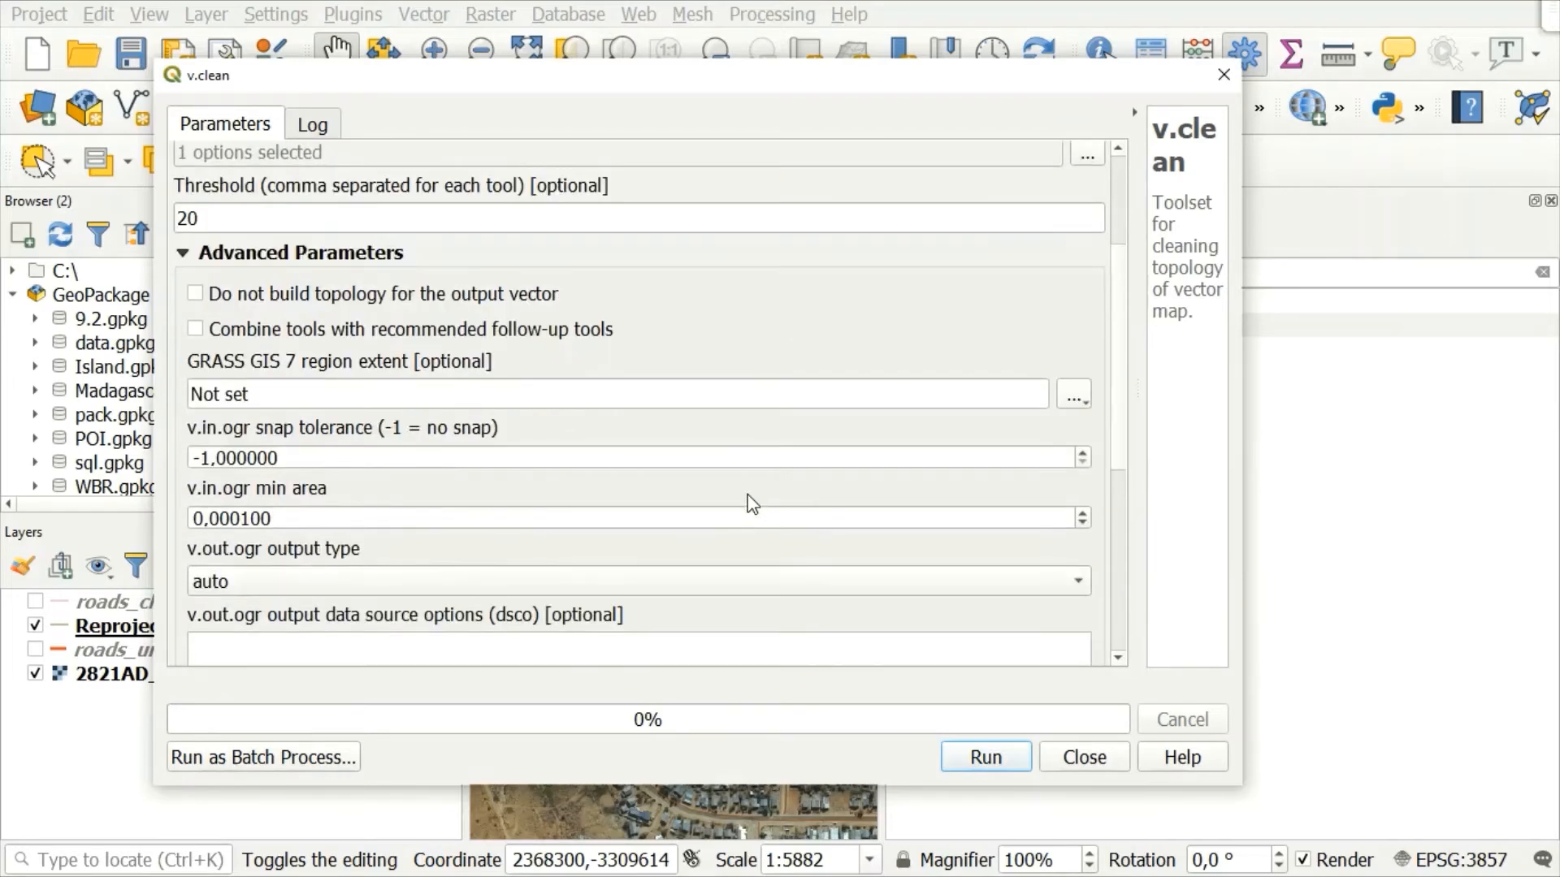
scroll(753, 505, "down", 4)
scroll(753, 505, "down", 2)
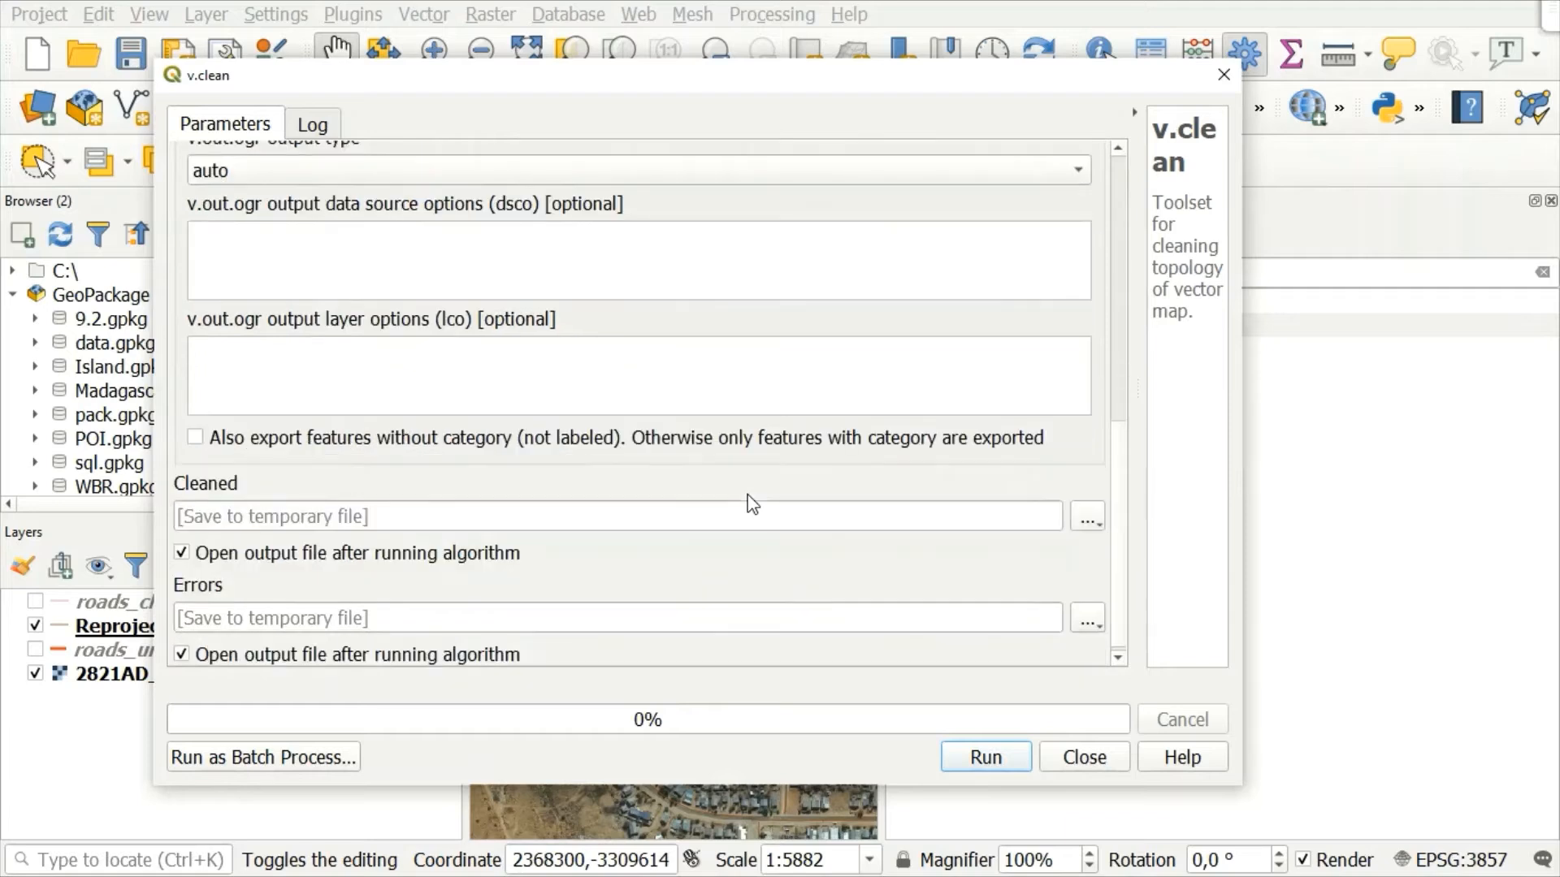
scroll(752, 504, "down", 1)
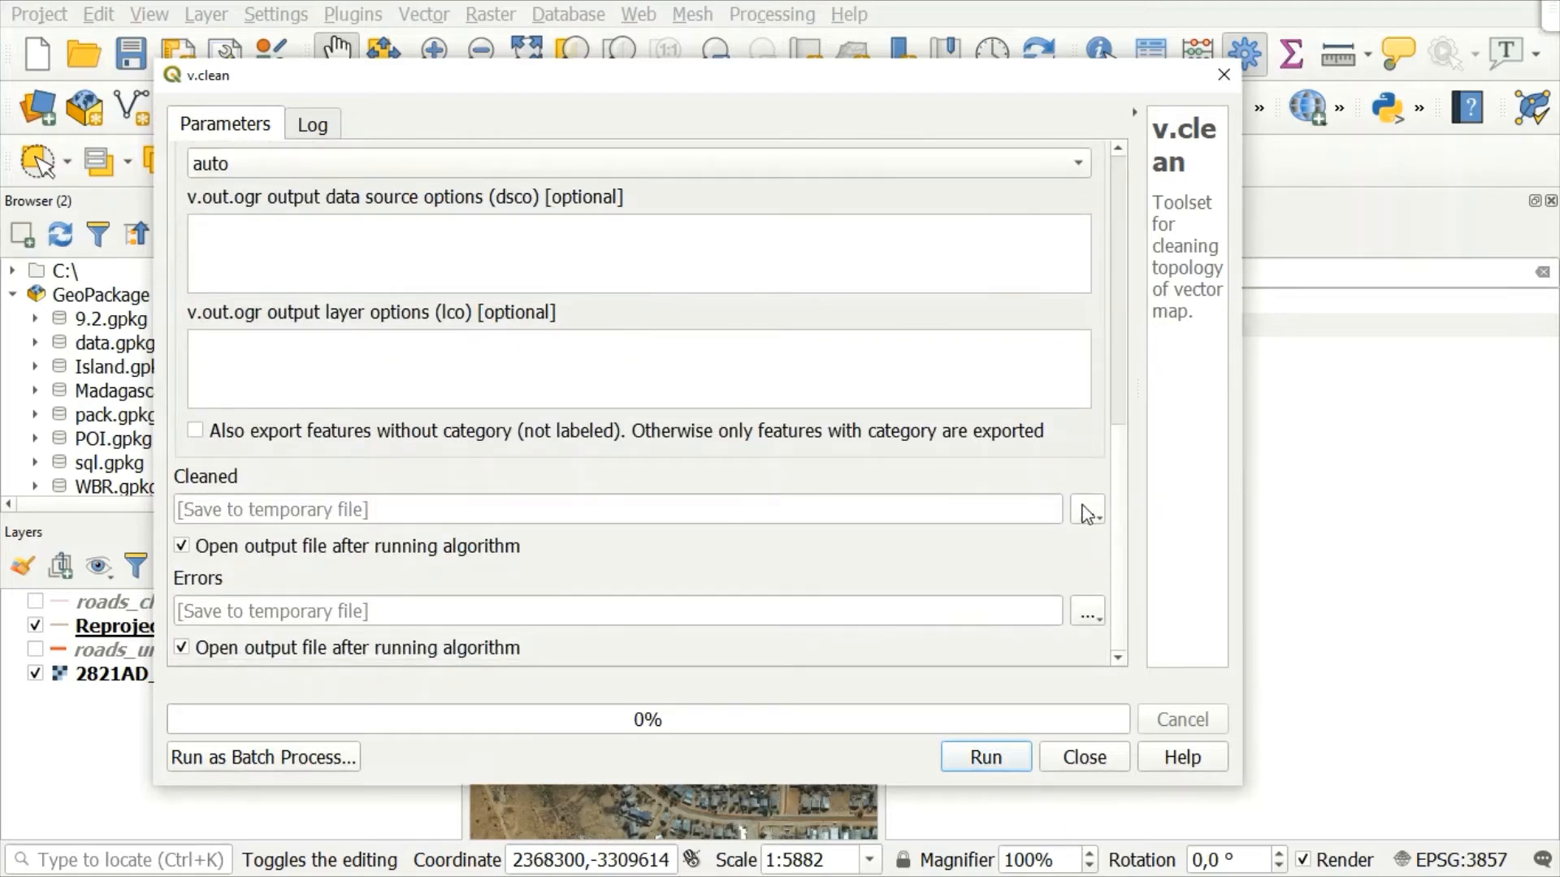
left_click(1088, 515)
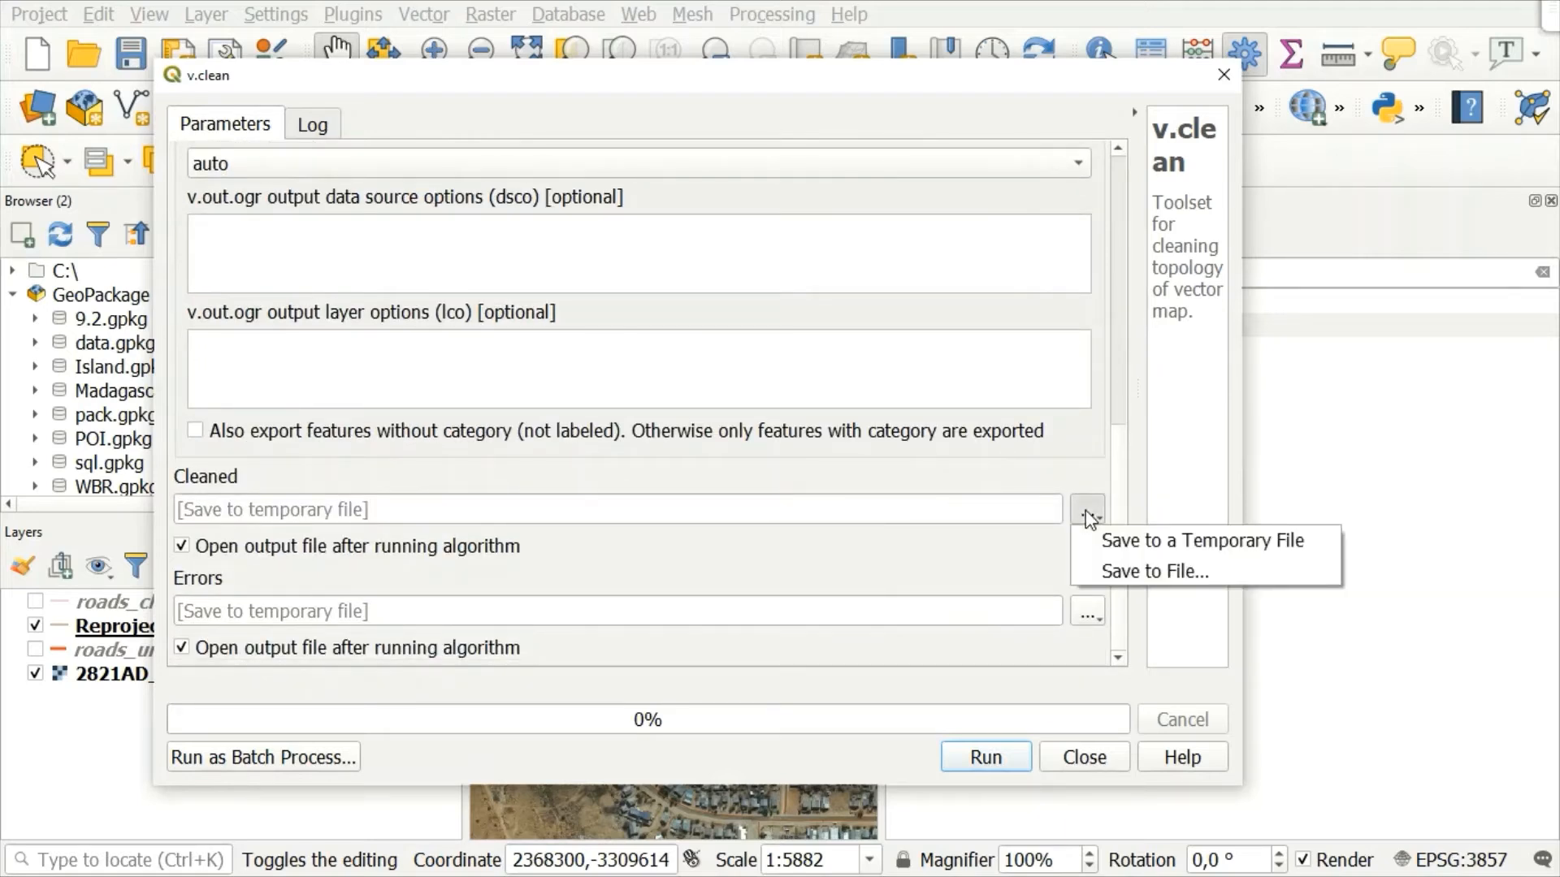
left_click(1089, 517)
left_click(1087, 516)
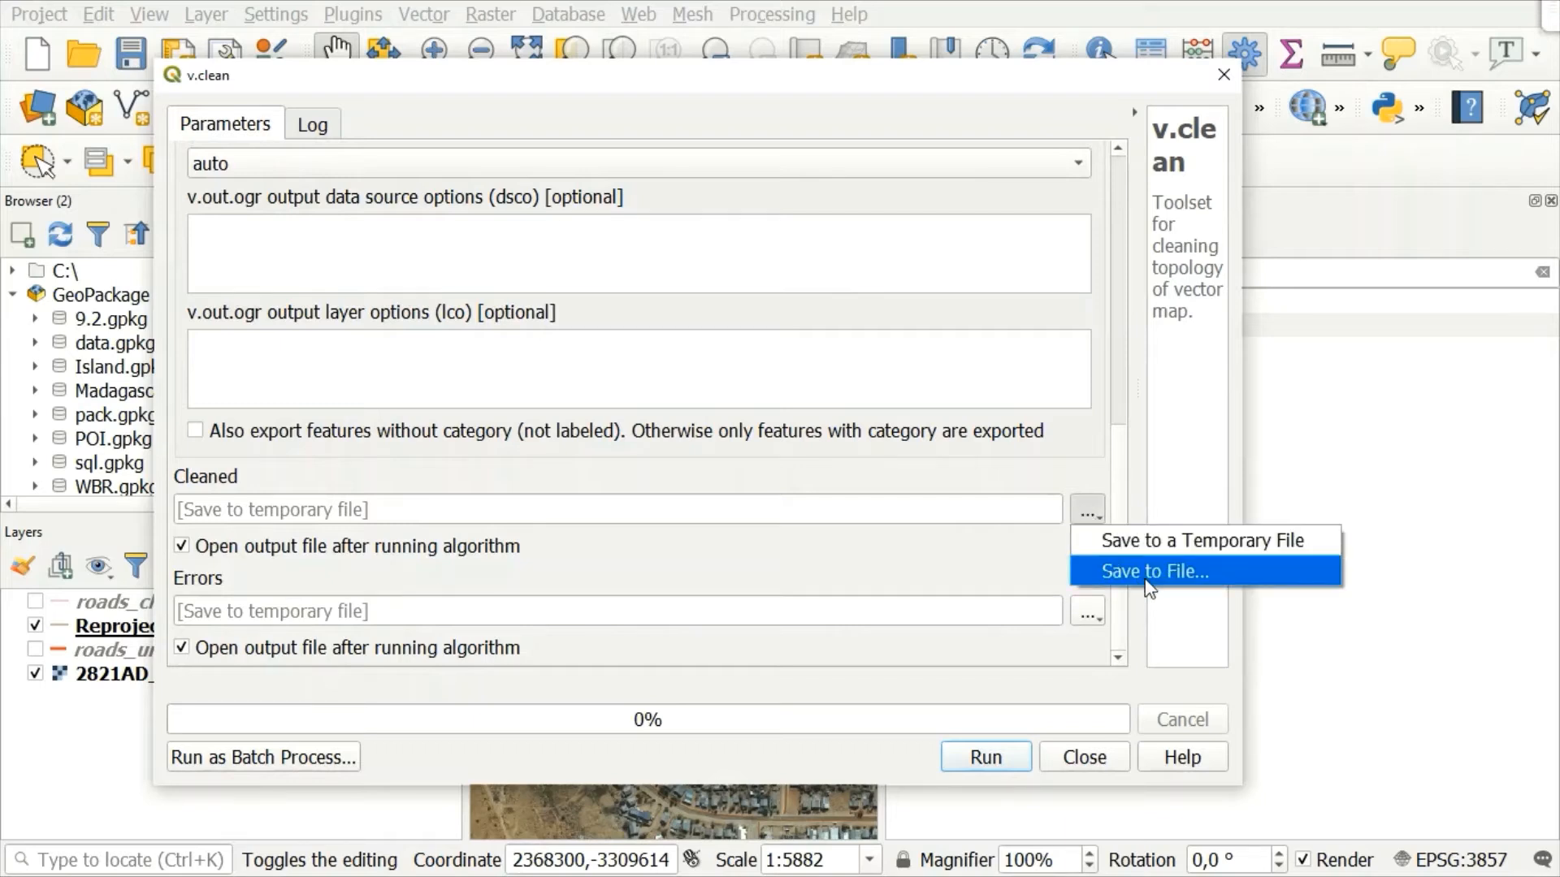
left_click(1146, 575)
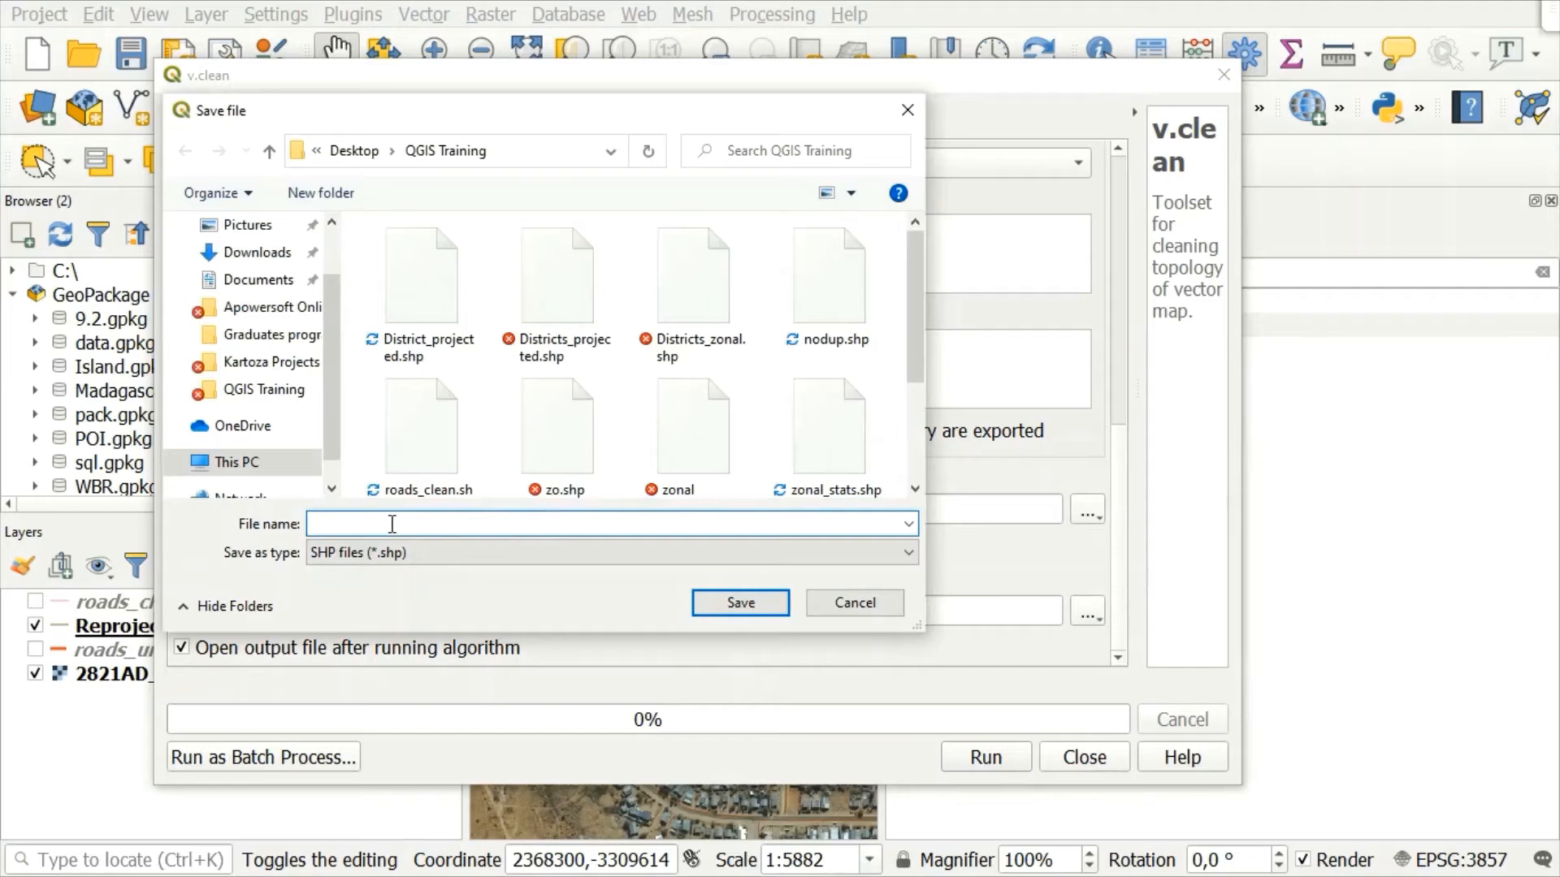
type("Cleaned_snap")
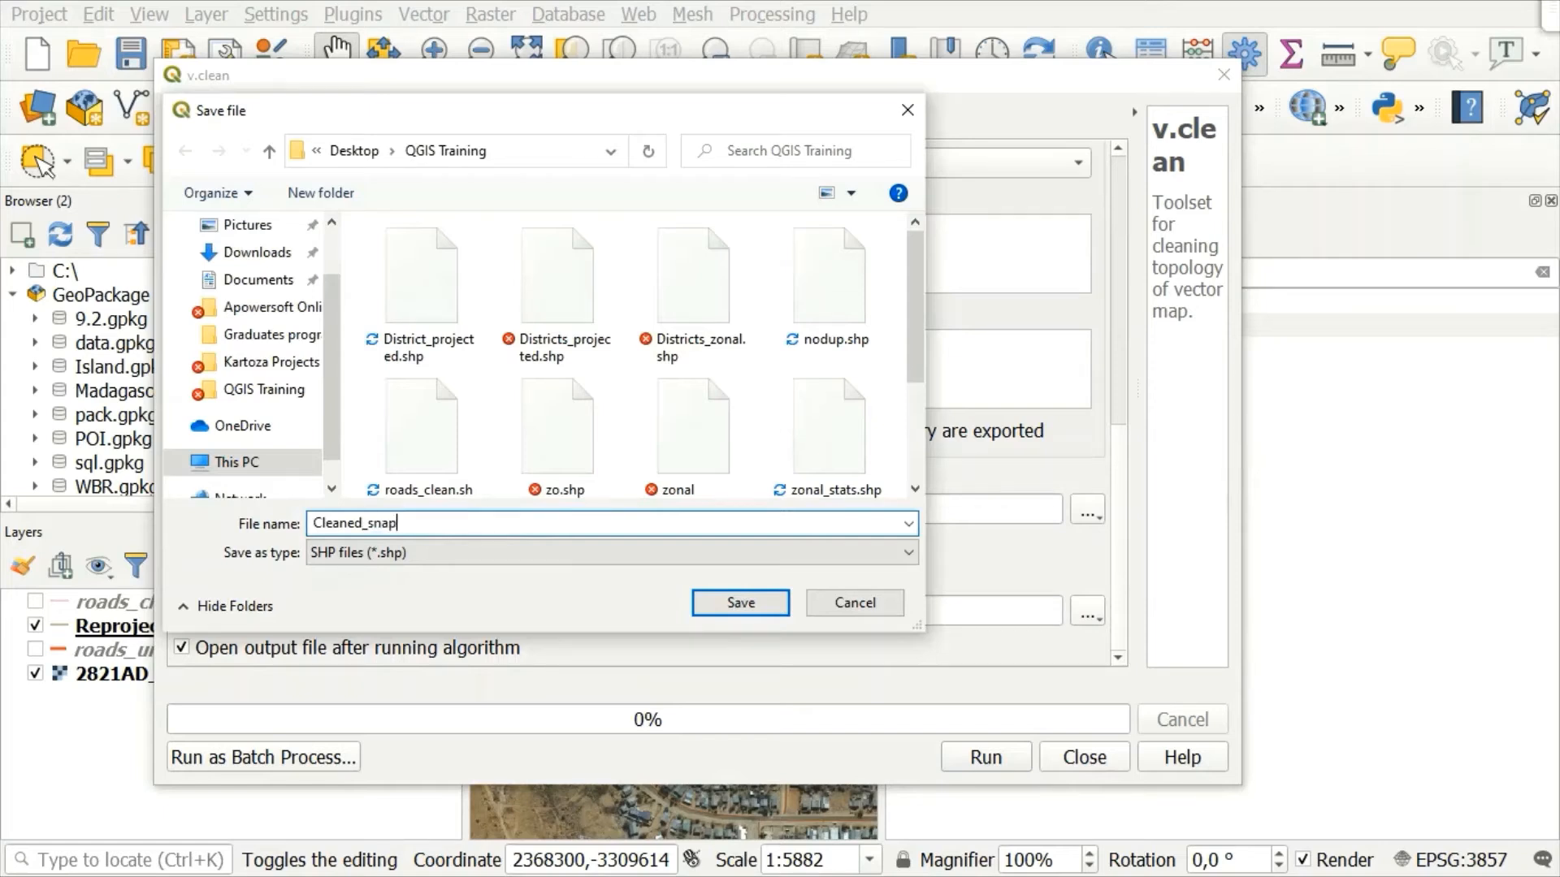
left_click(730, 601)
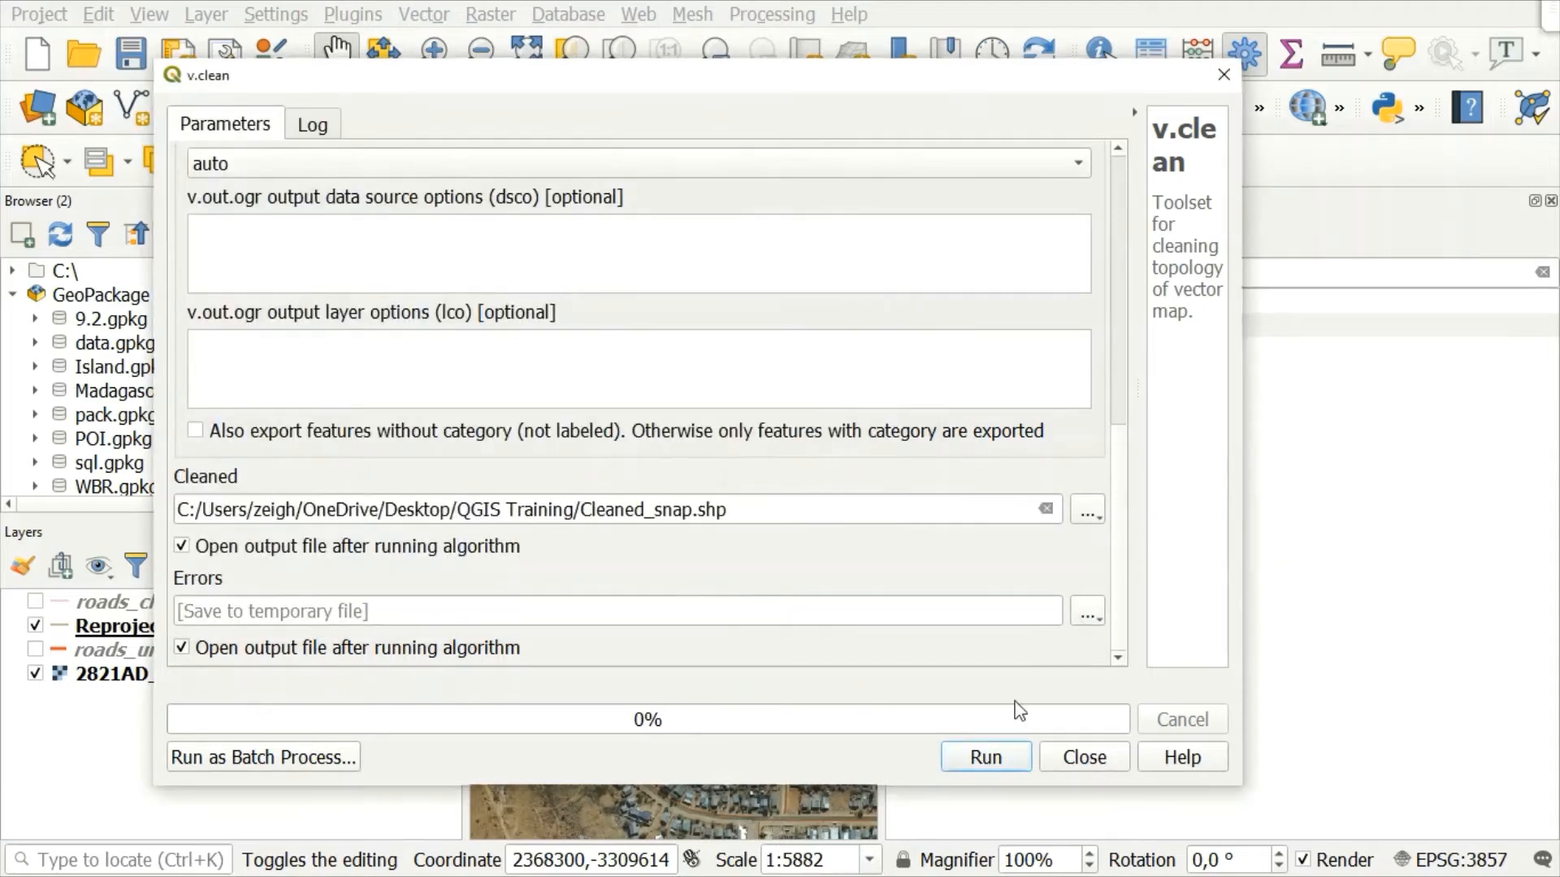
left_click(982, 764)
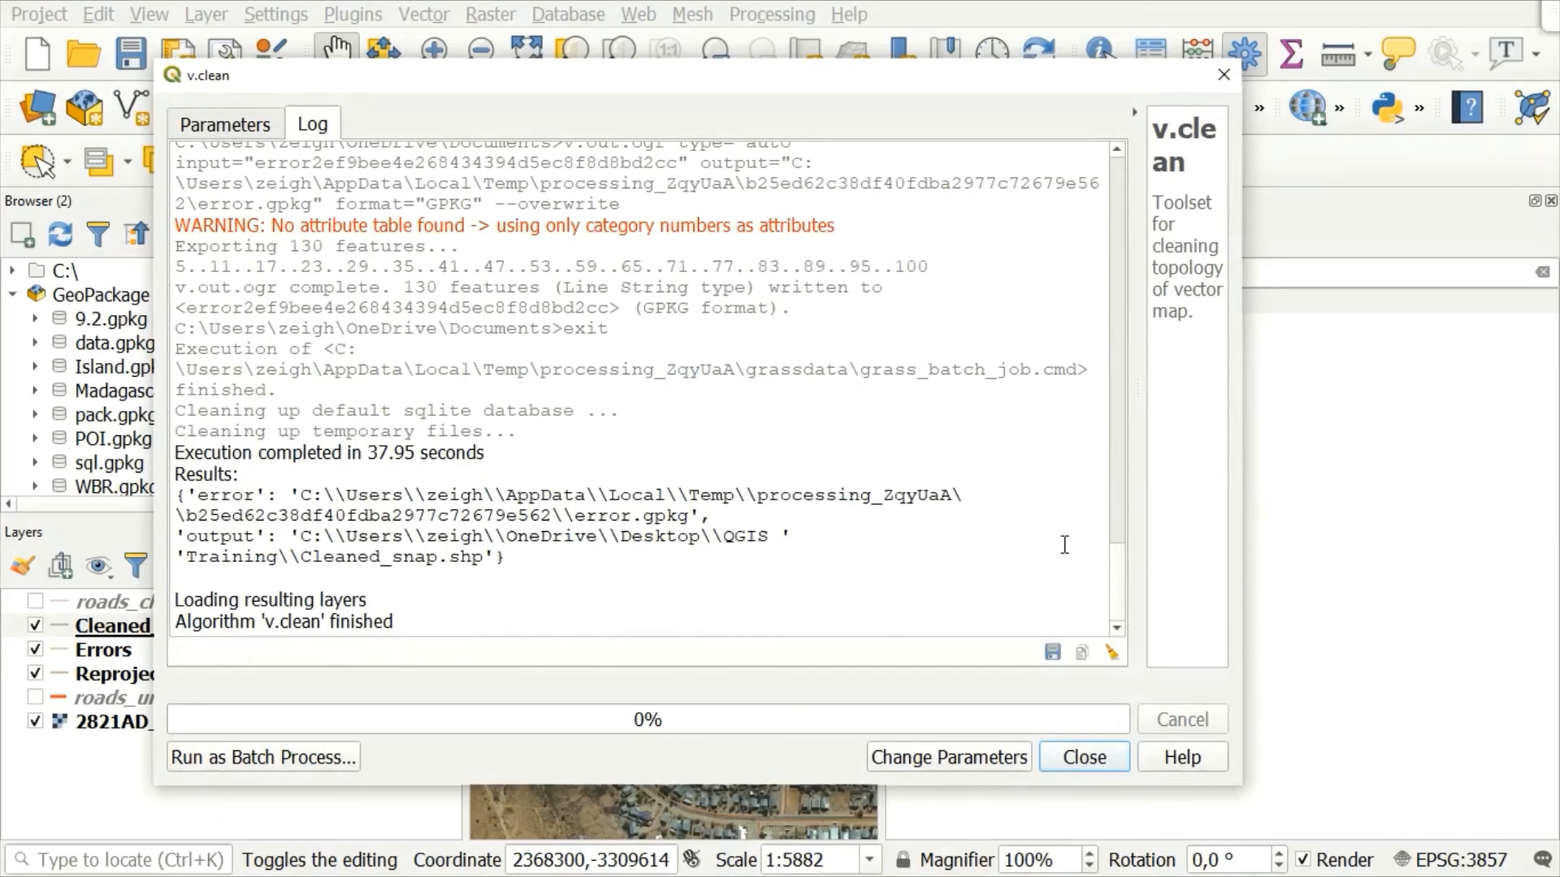
left_click(1078, 768)
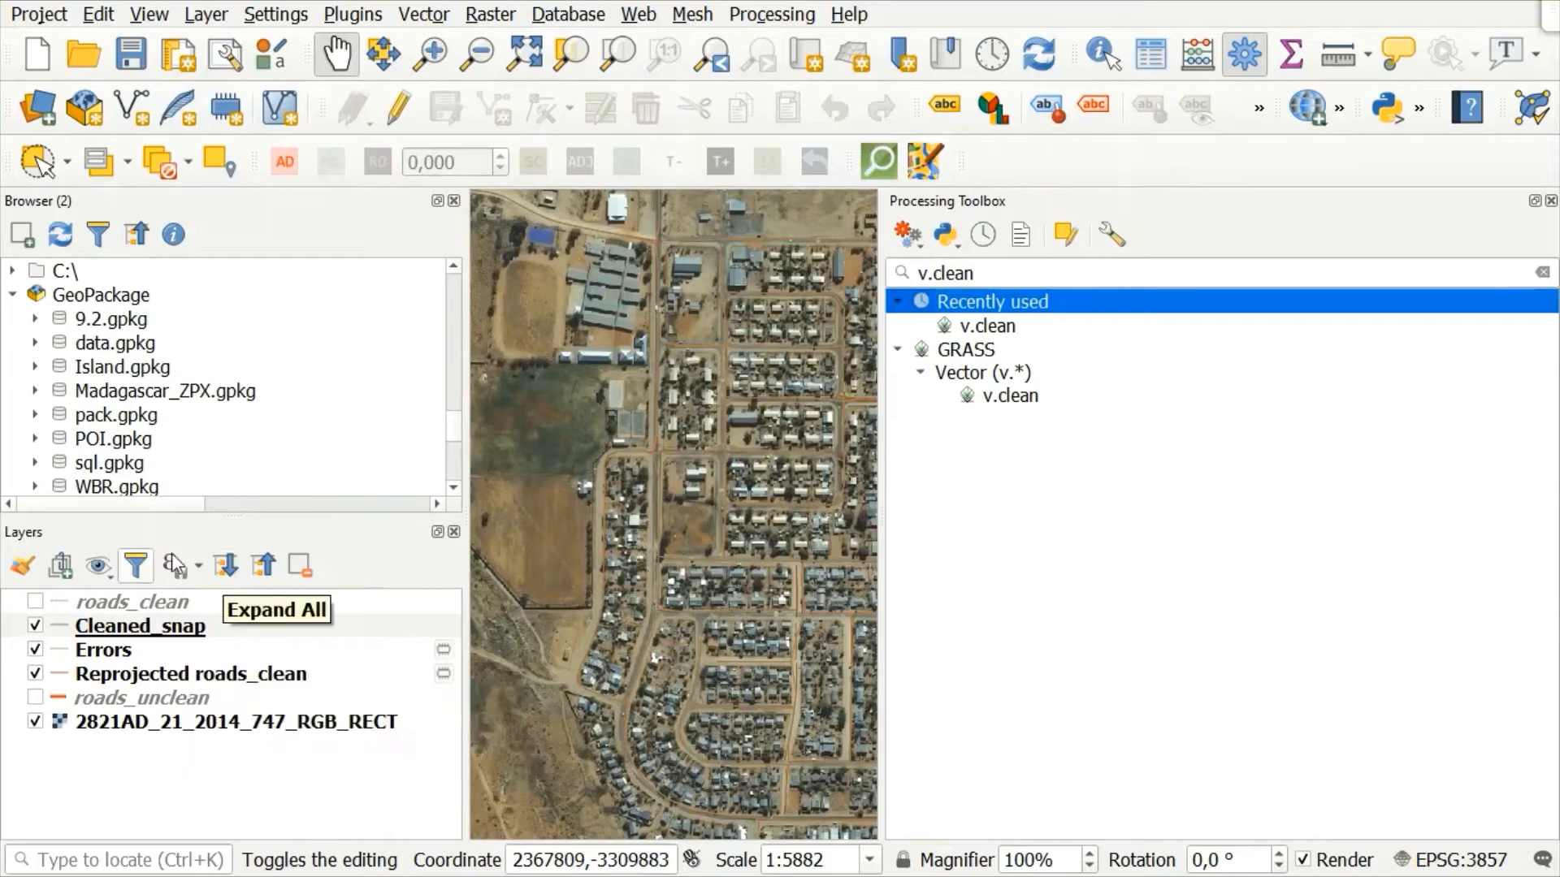
Step: Examine the records in the Cleaned_snap attribute table, fitting the RoadName column to its contents
right_click(139, 628)
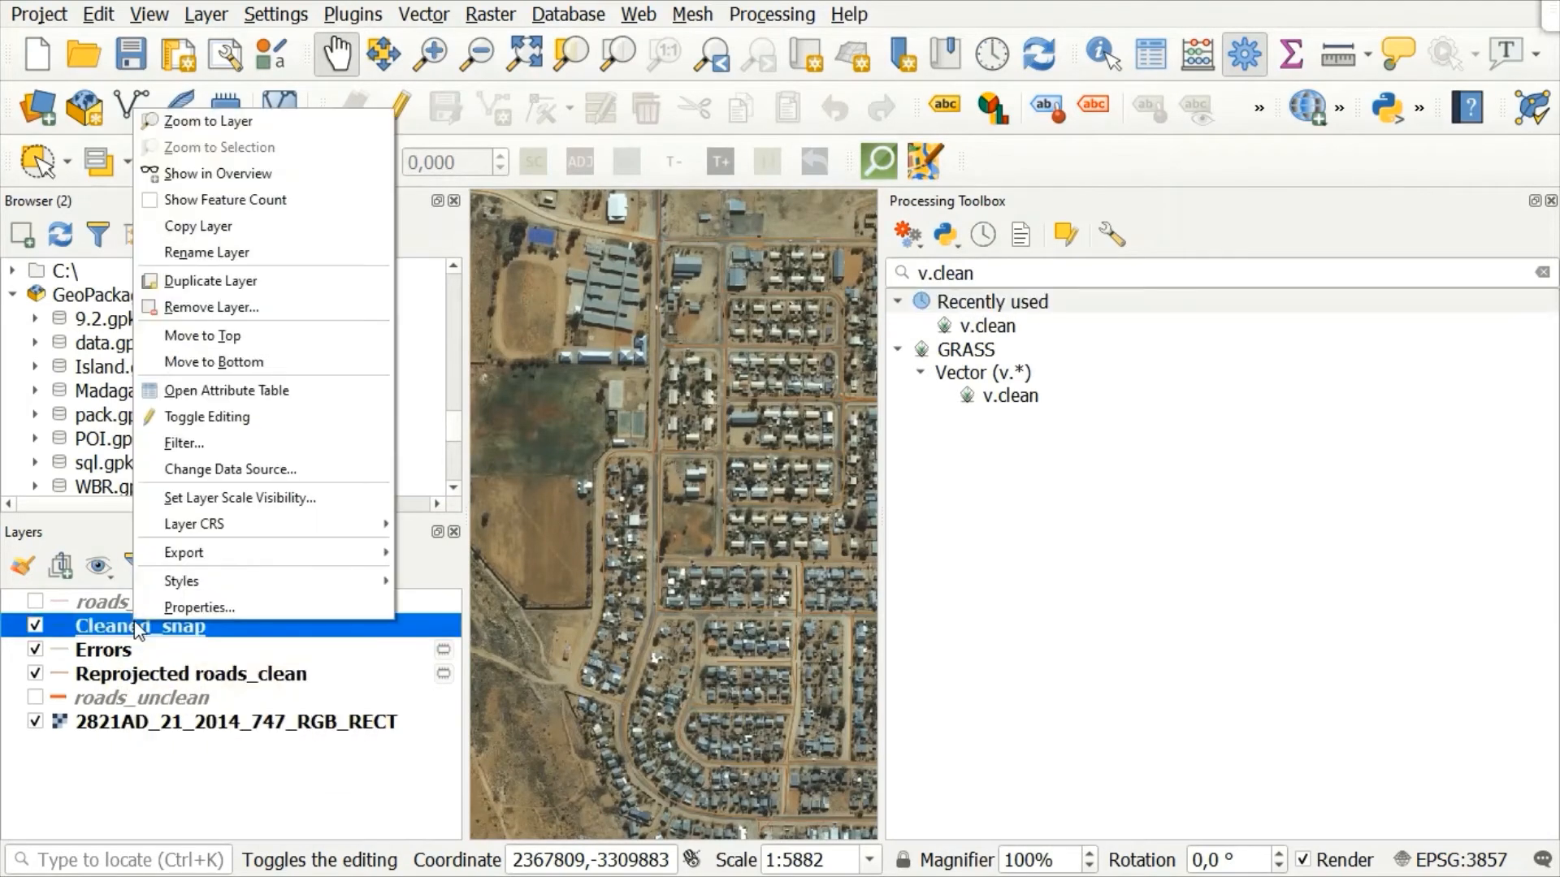
left_click(226, 394)
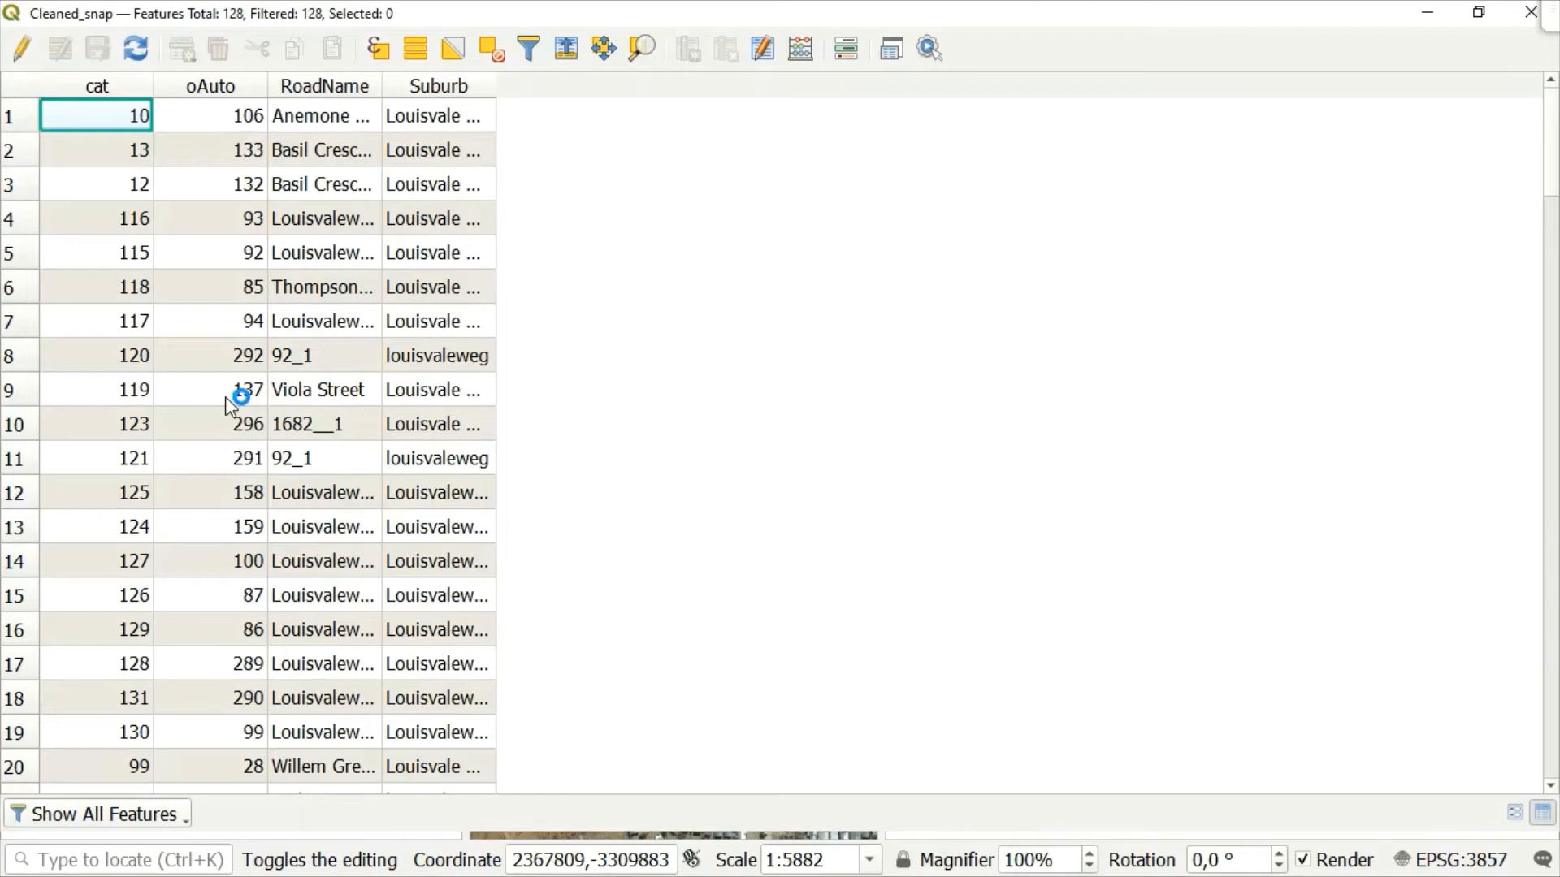
scroll(345, 288, "down", 2)
scroll(342, 282, "up", 2)
scroll(344, 287, "down", 16)
scroll(345, 289, "down", 20)
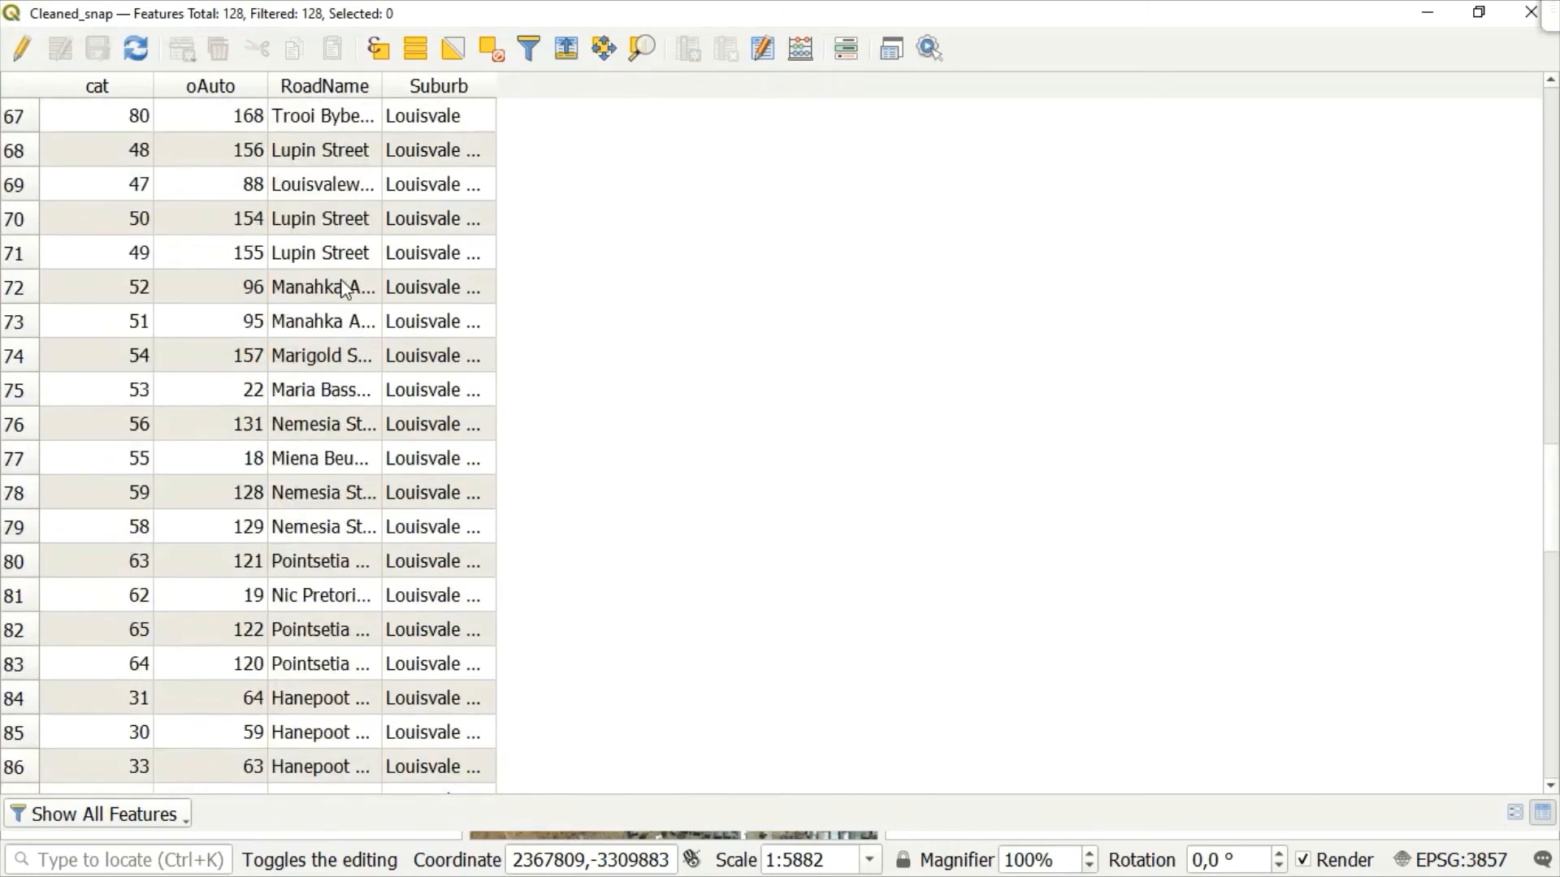
double_click(383, 86)
left_click(625, 165)
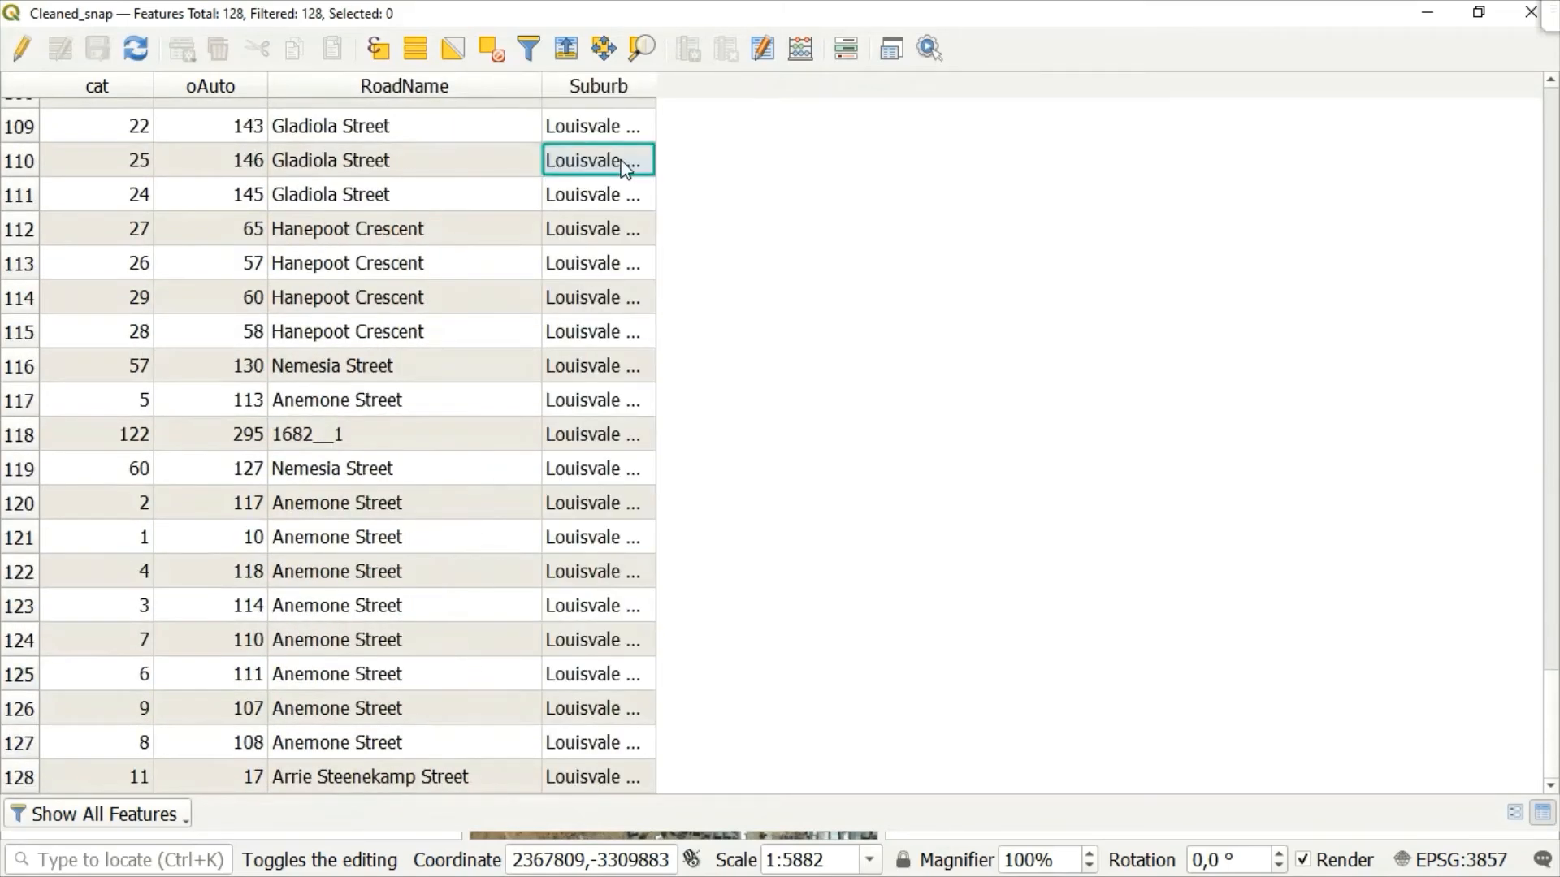
scroll(539, 400, "up", 4)
scroll(539, 400, "down", 4)
left_click_drag(1552, 724, 1556, 110)
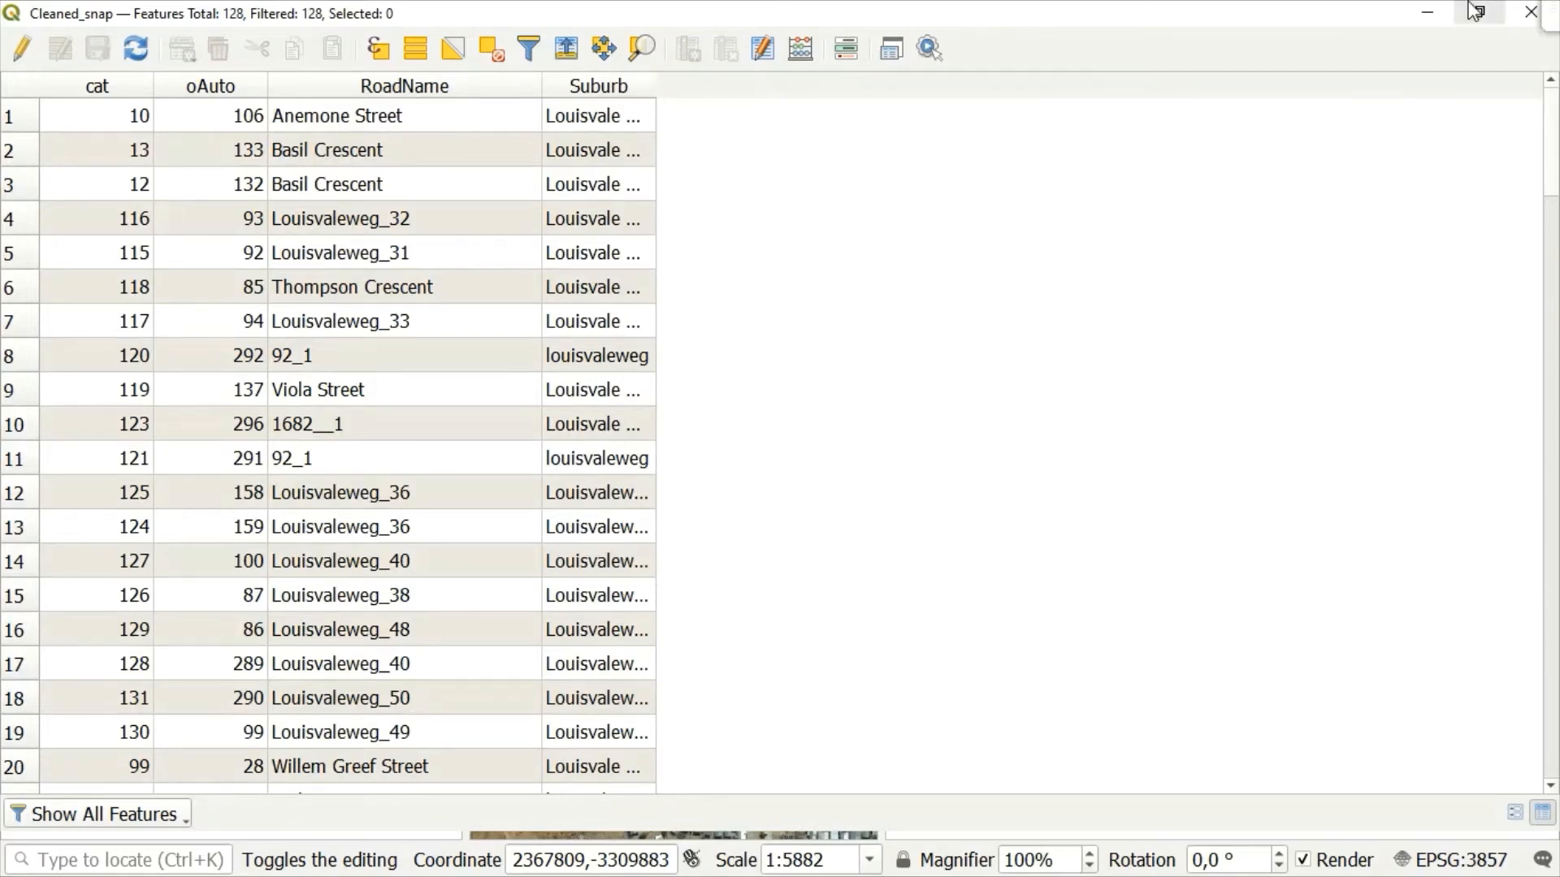
left_click(1428, 12)
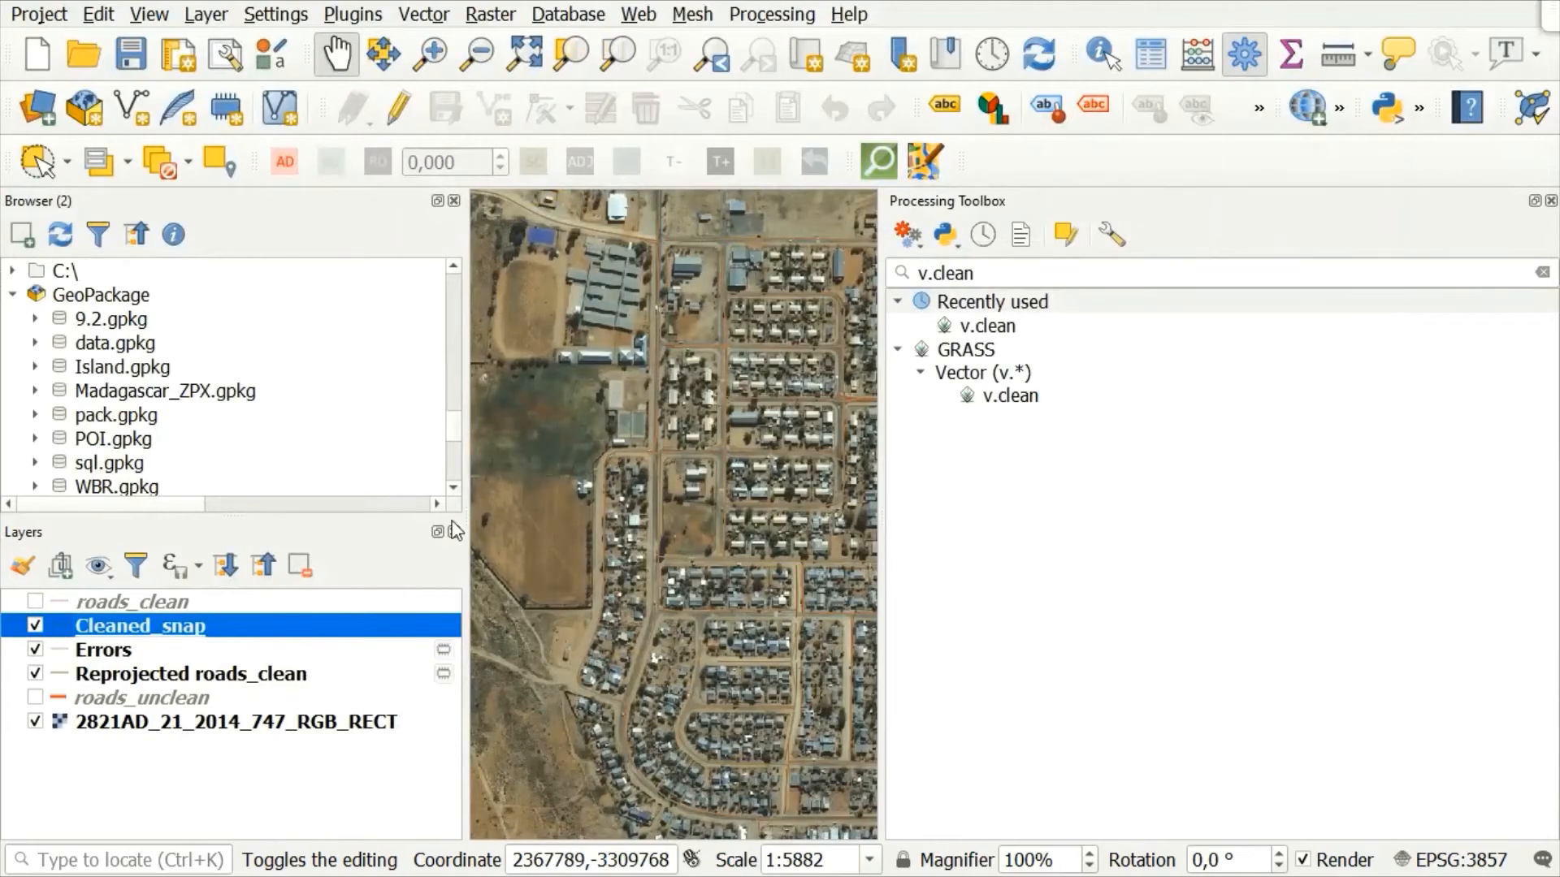
Step: Examine the attribute table of the Errors layer produced by v.clean
right_click(103, 652)
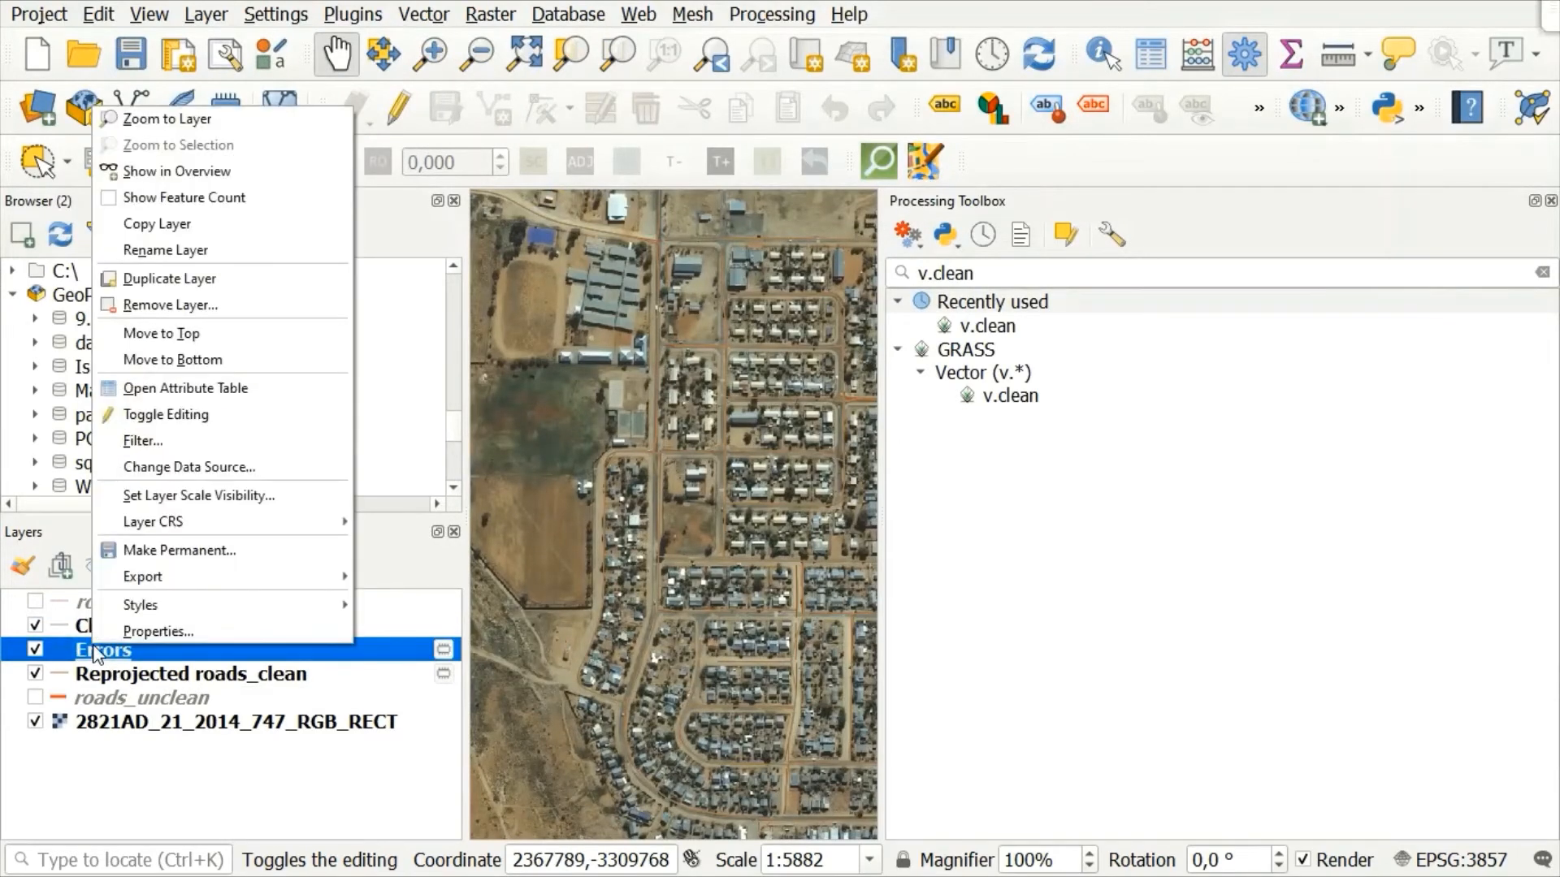
left_click(226, 385)
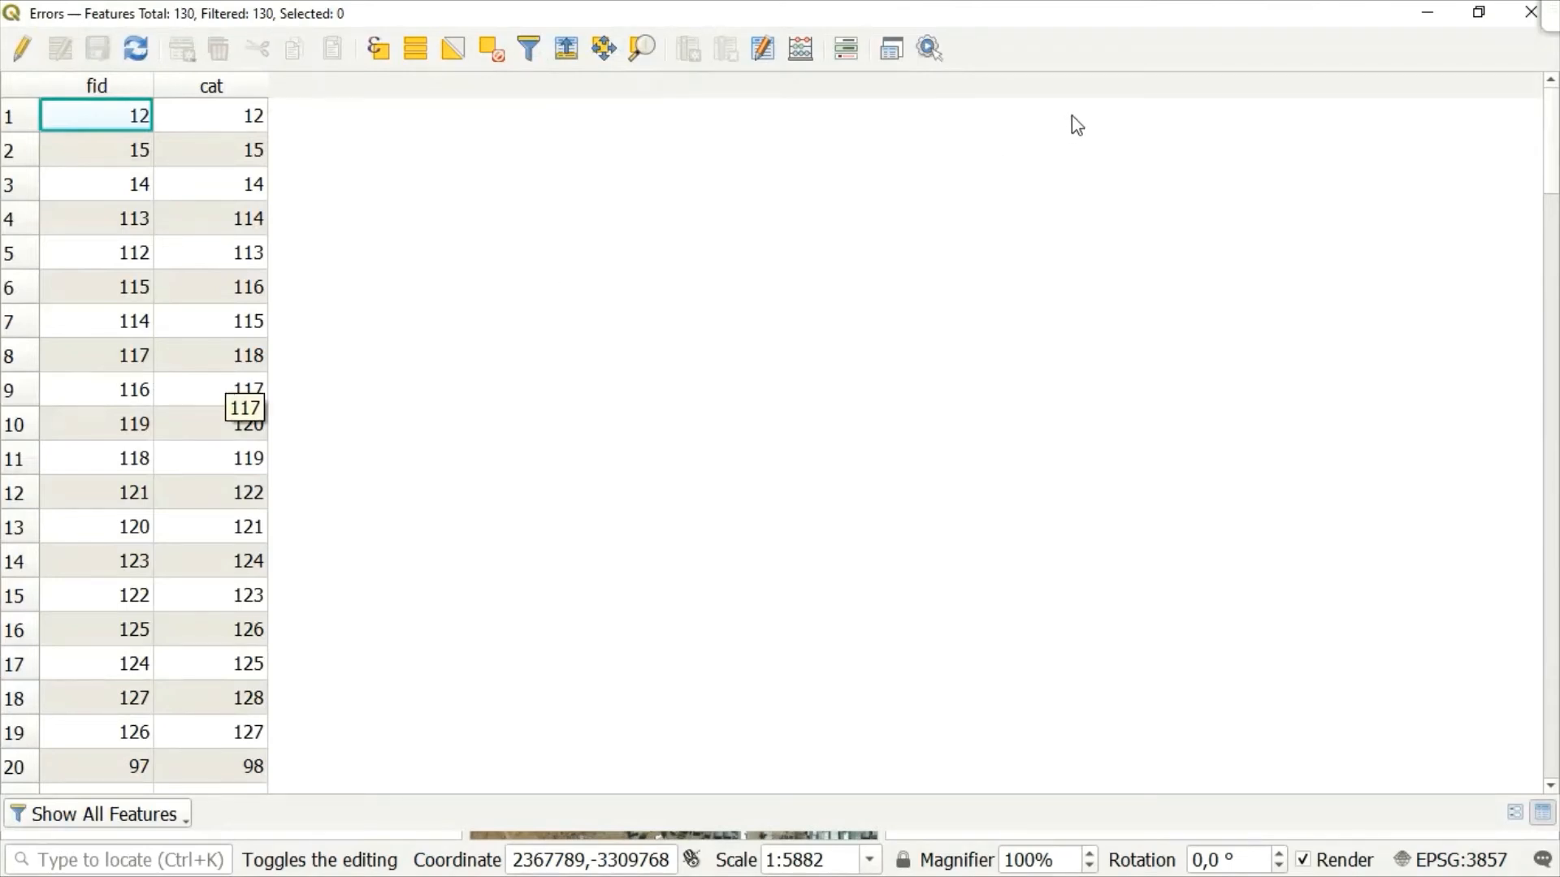
left_click(1427, 12)
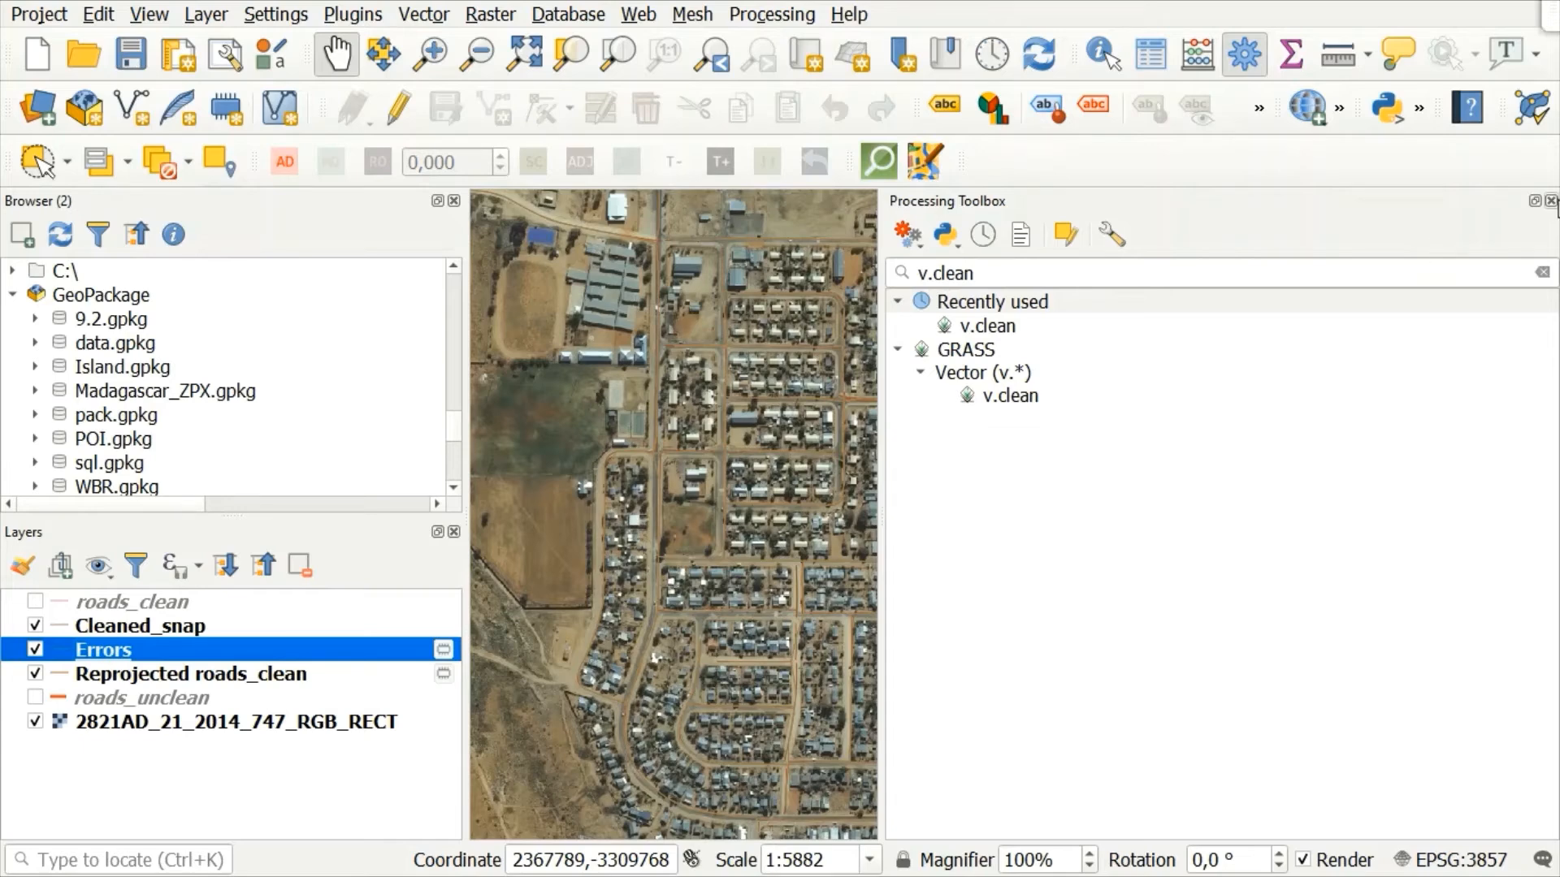
Step: Close the Processing Toolbox and start a new SpatiaLite layer named Tracing_roads in the topology.sqlite database
left_click(1552, 200)
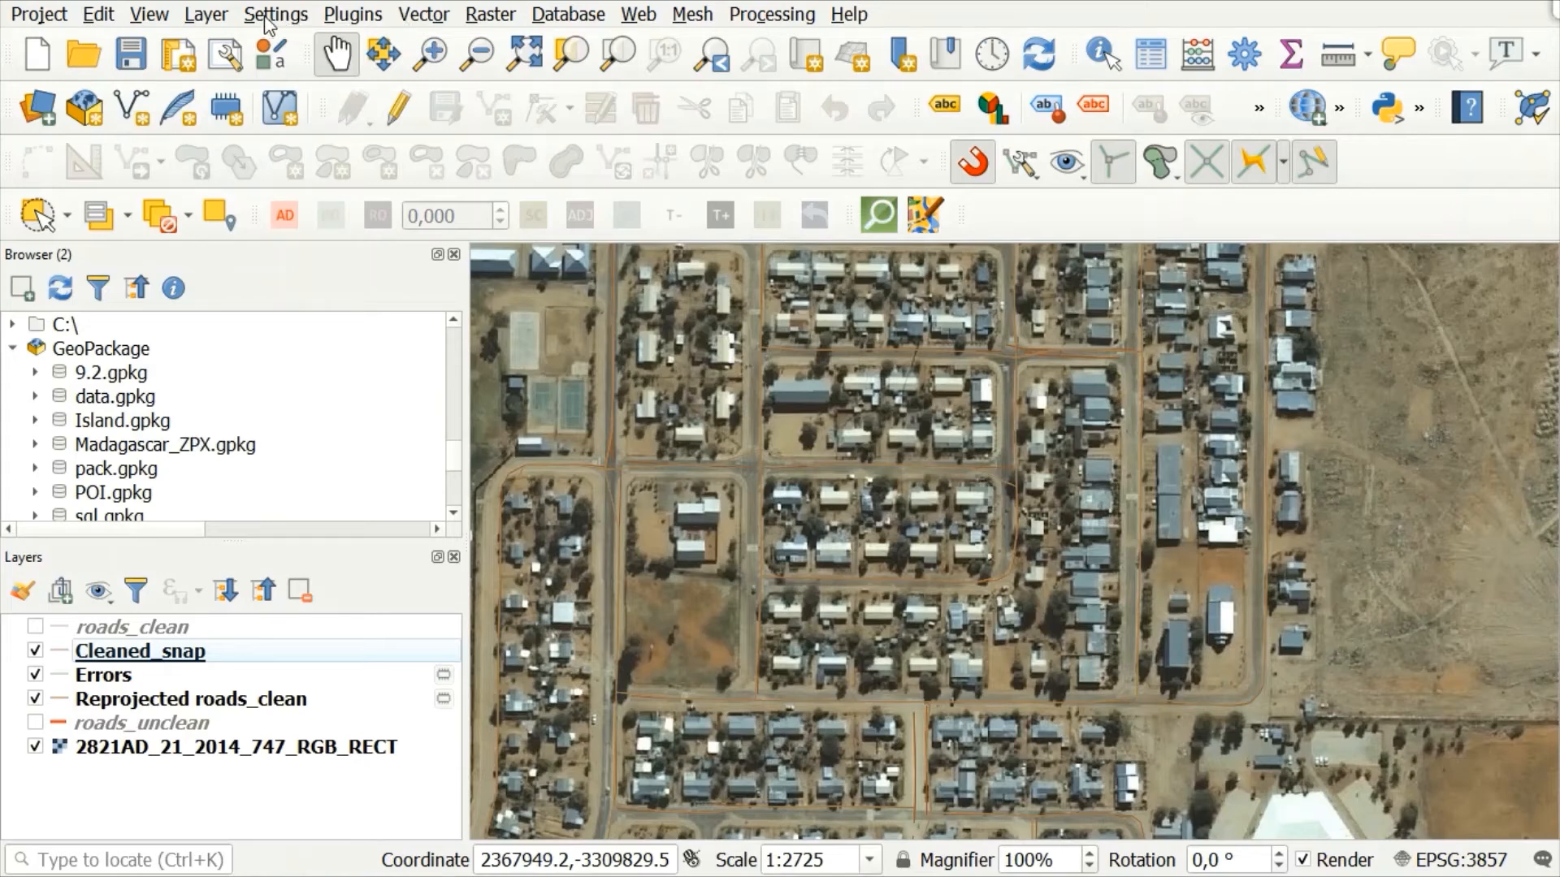
left_click(215, 20)
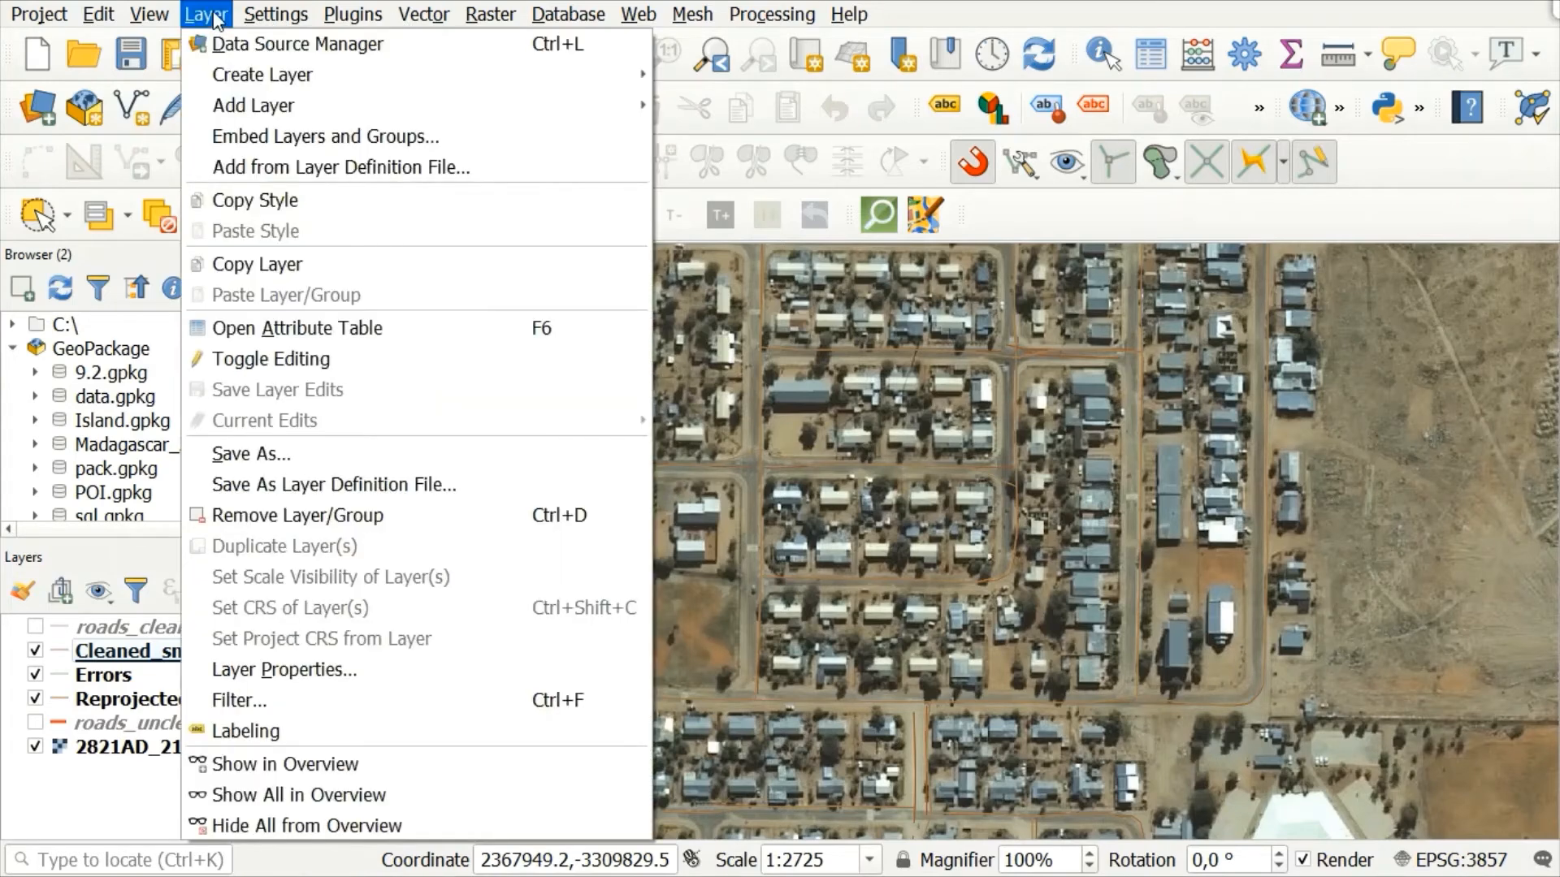
mouse_move(357, 81)
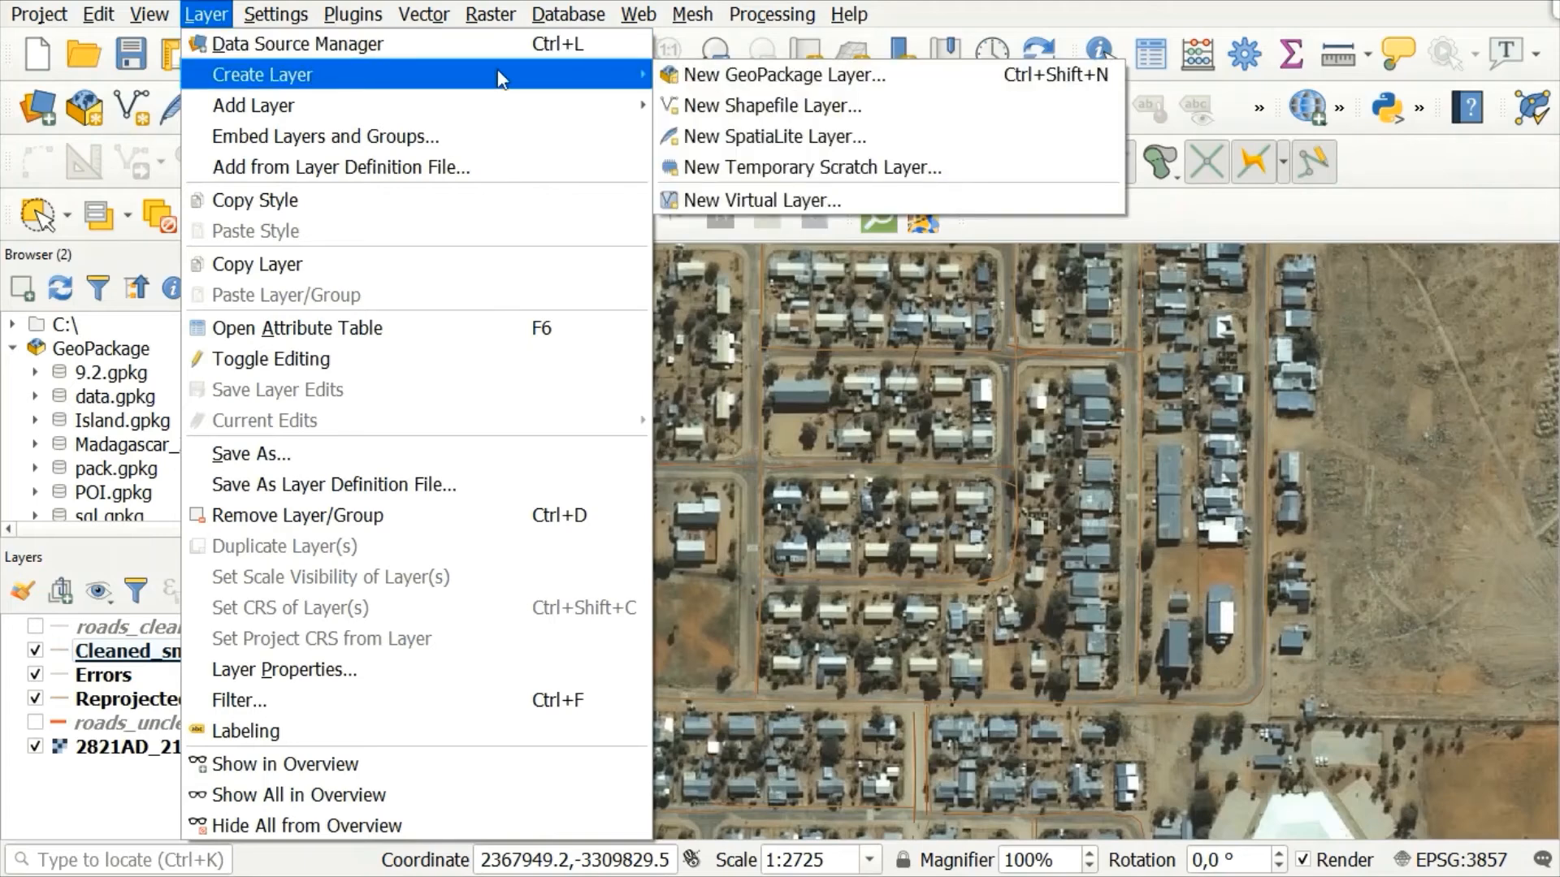
left_click(836, 138)
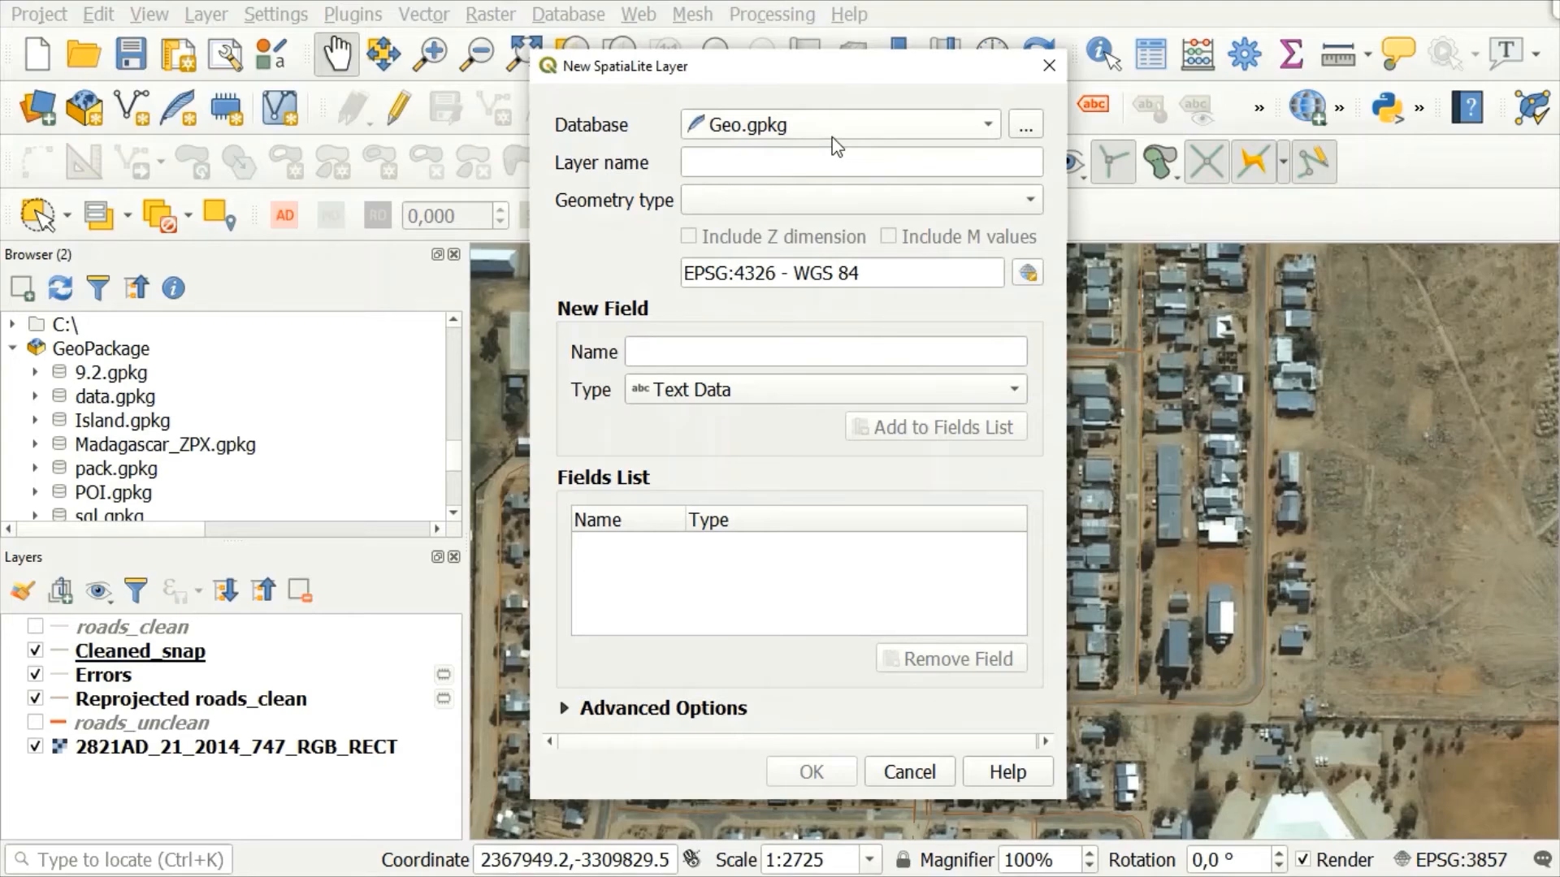
left_click(996, 120)
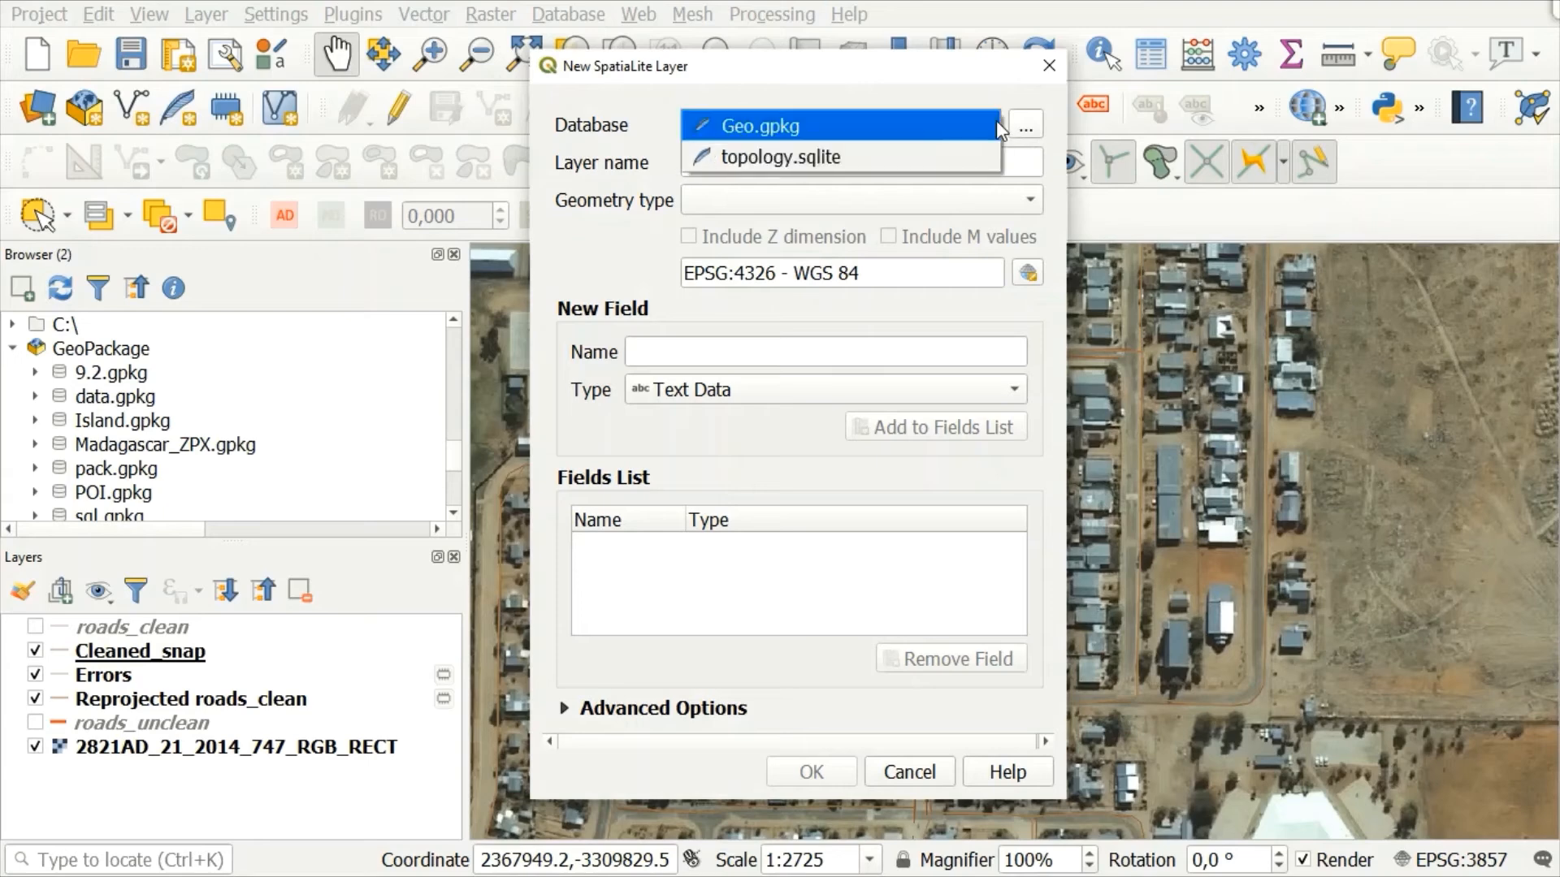
left_click(944, 154)
left_click(990, 164)
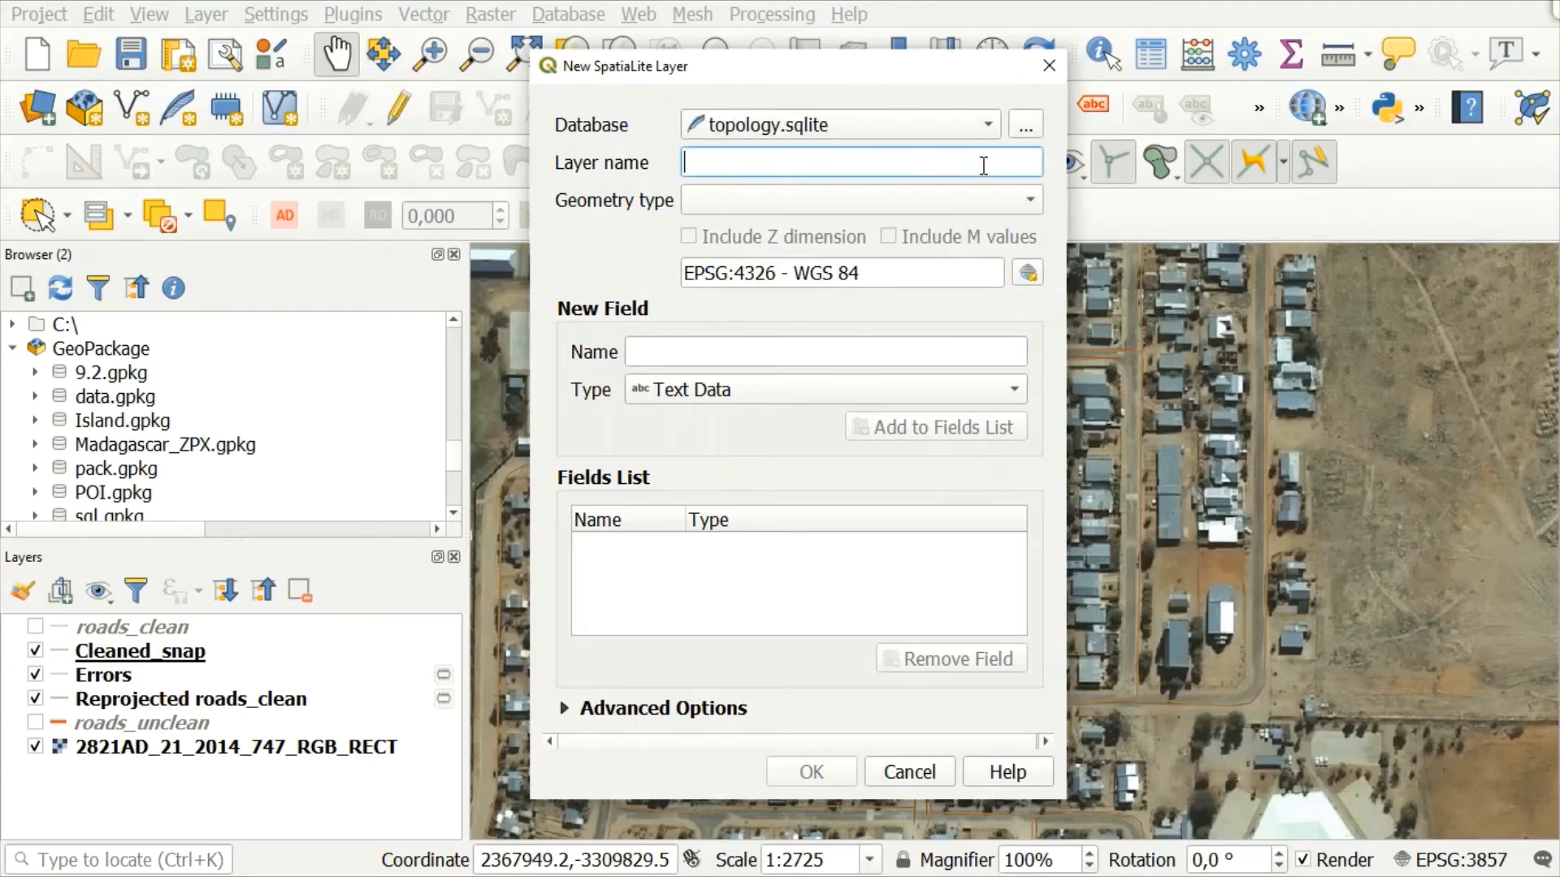
type("Tracing")
type("_roads")
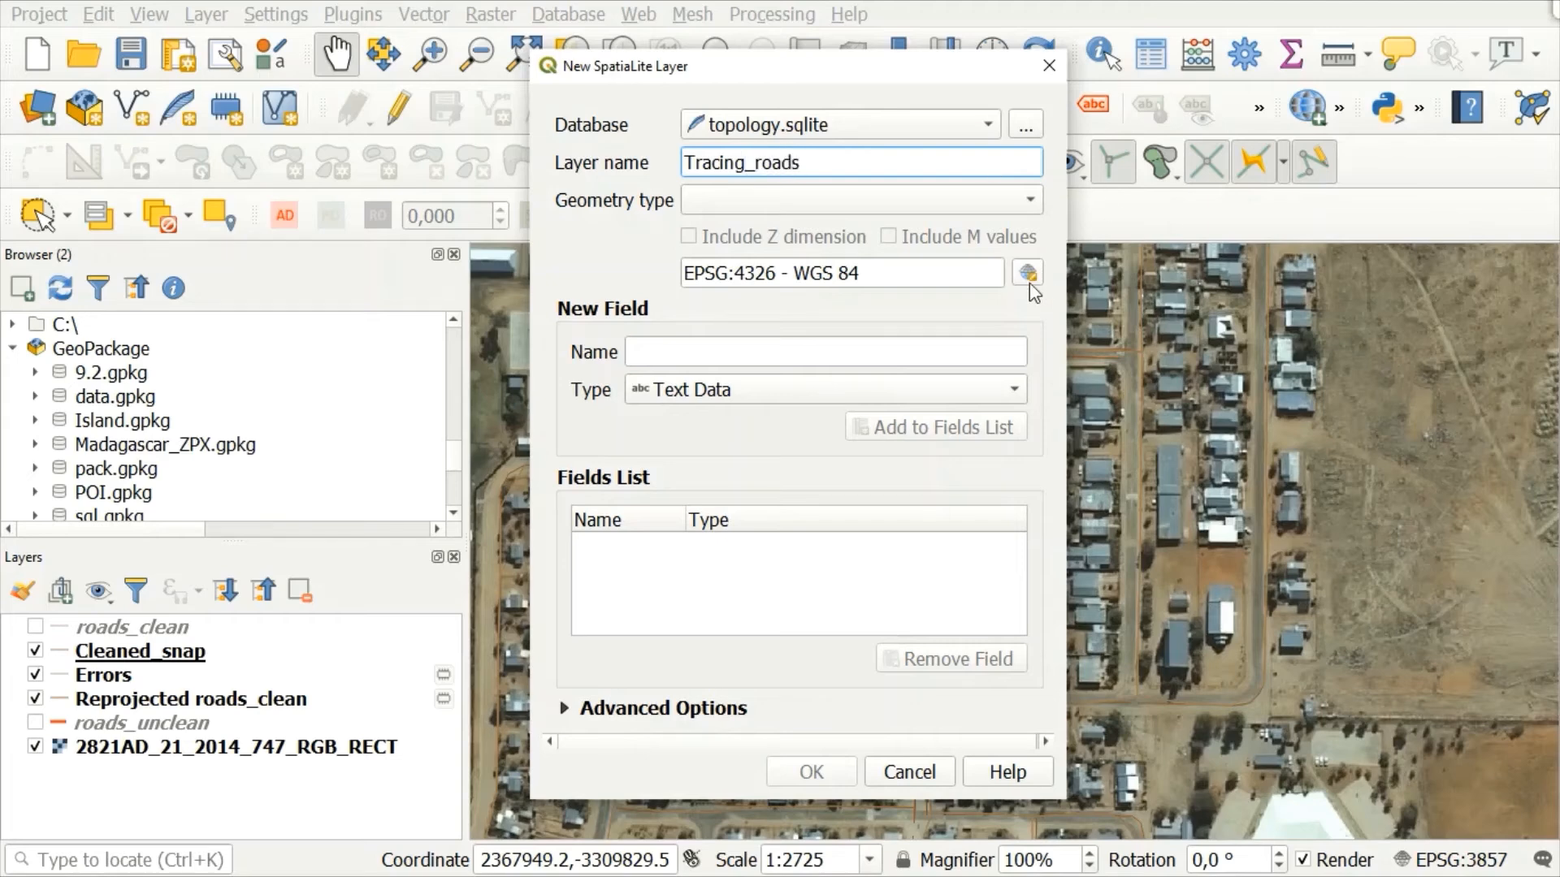
Step: Give the new layer the CRS EPSG:3857 - WGS 84 / Pseudo-Mercator and geometry type MultiLine, and create it
left_click(1026, 274)
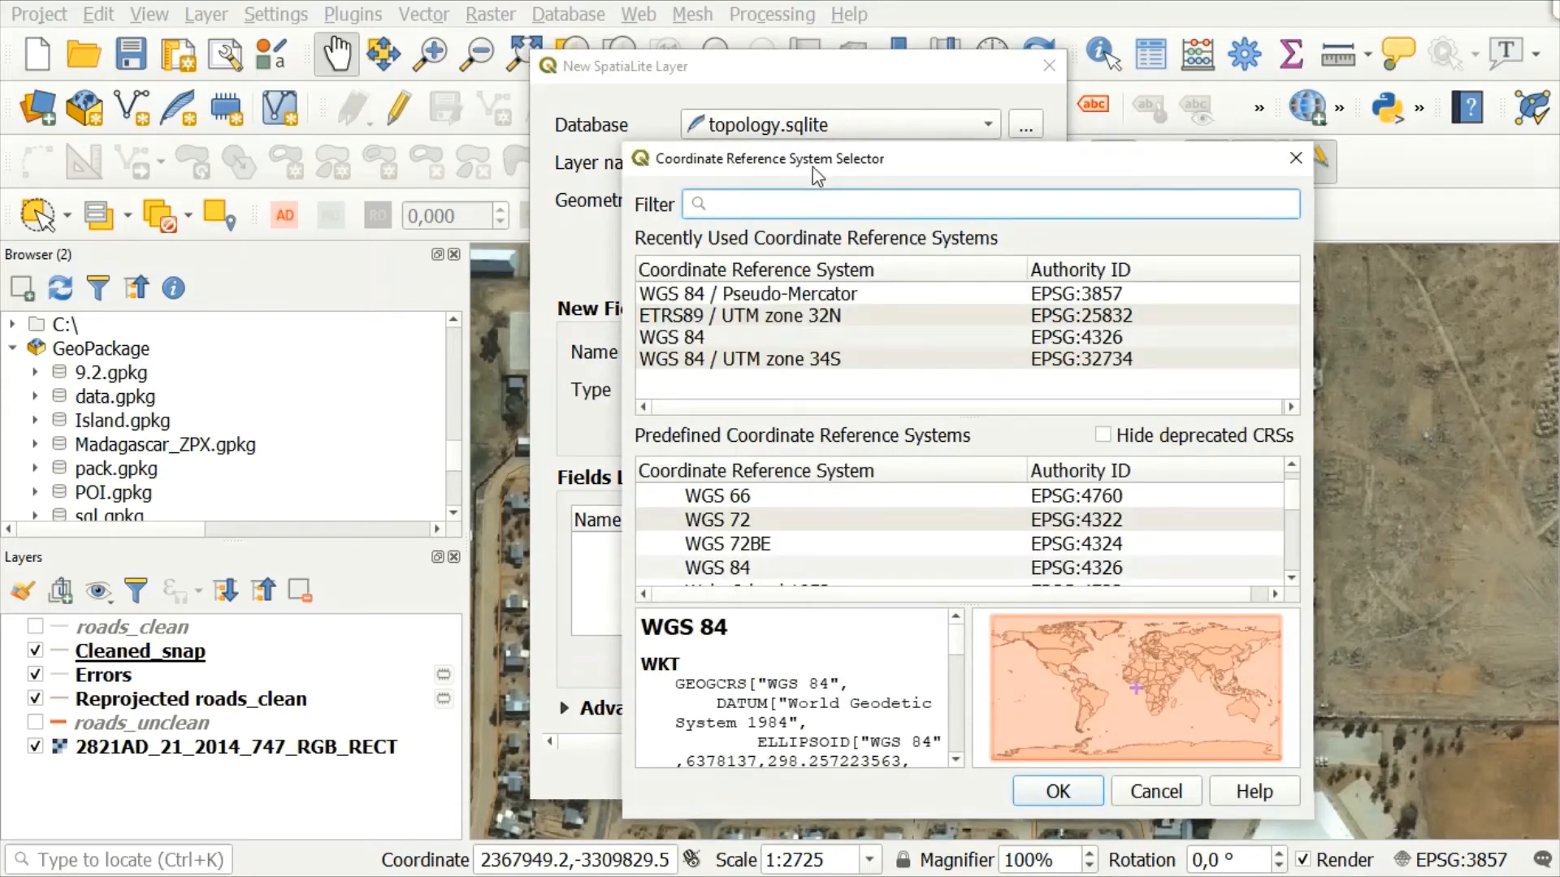
left_click(803, 294)
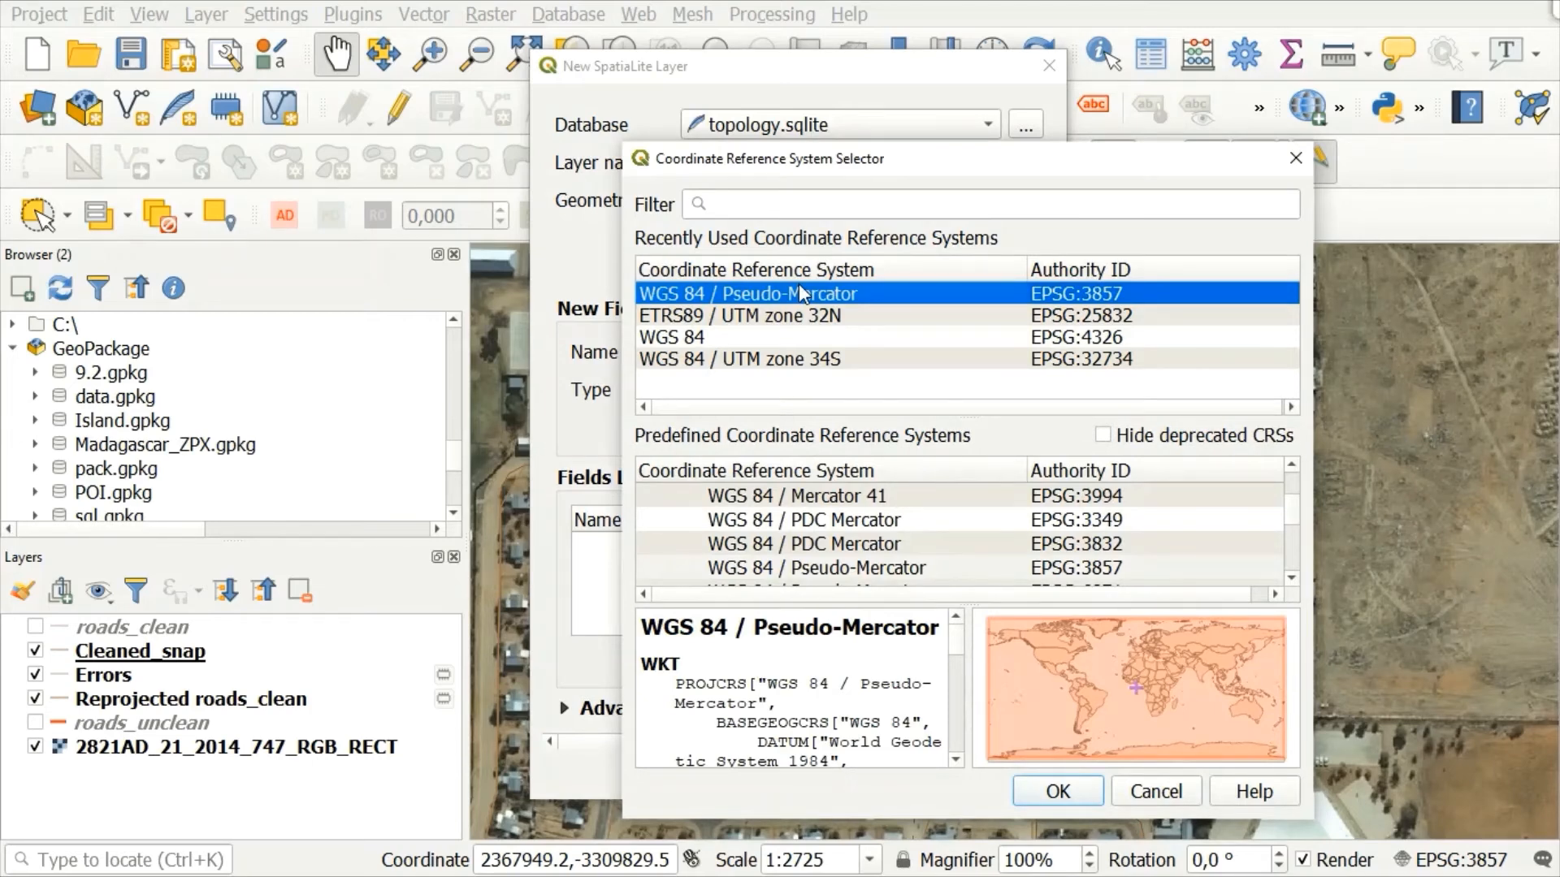
left_click(1056, 796)
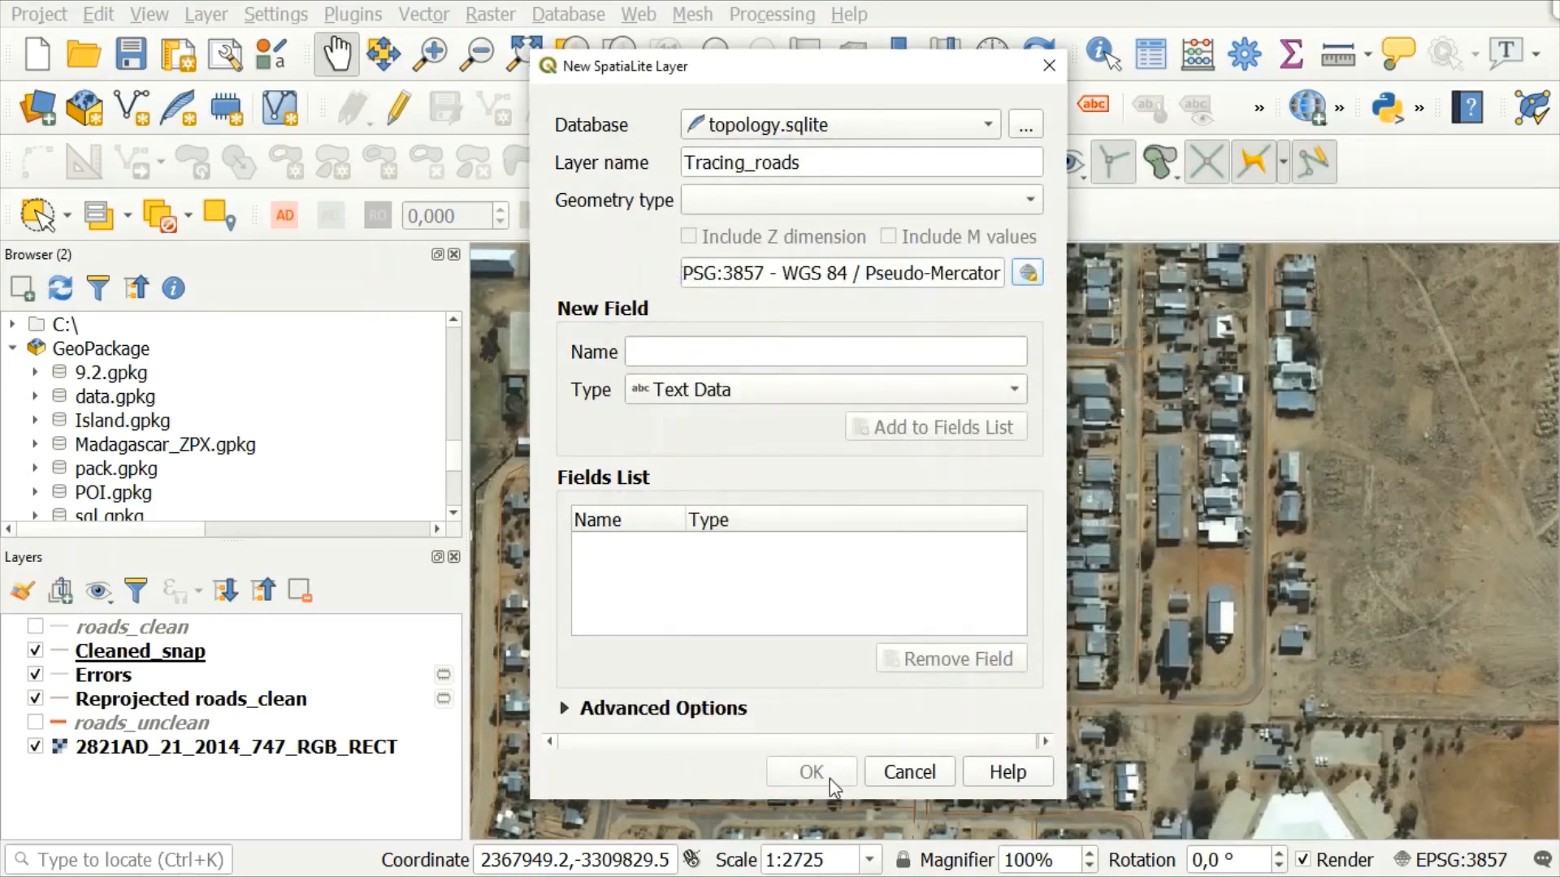
left_click(1001, 199)
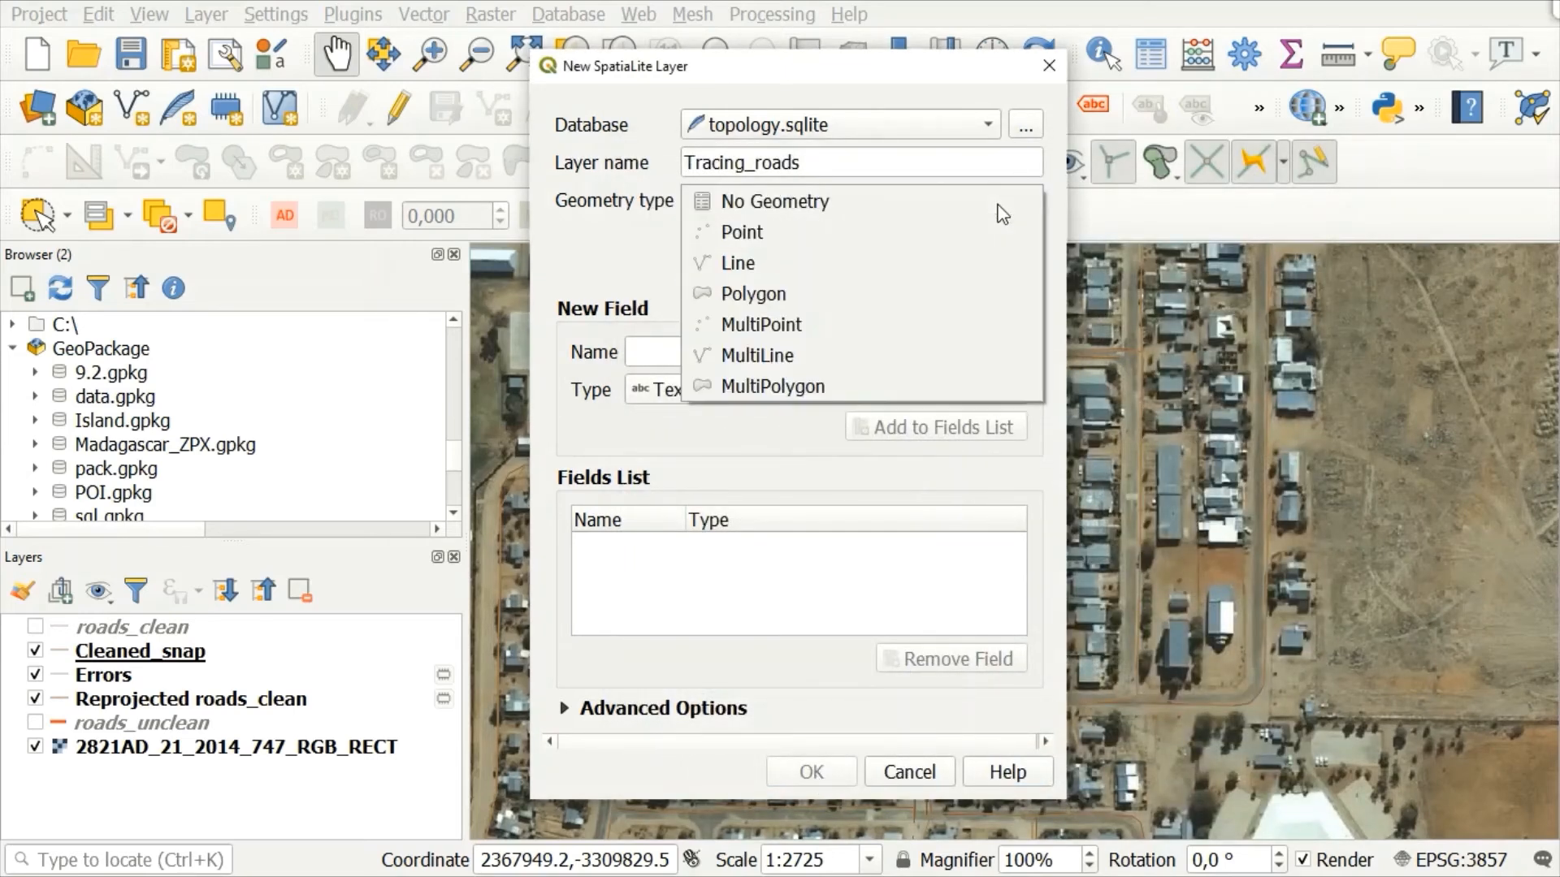
left_click(757, 348)
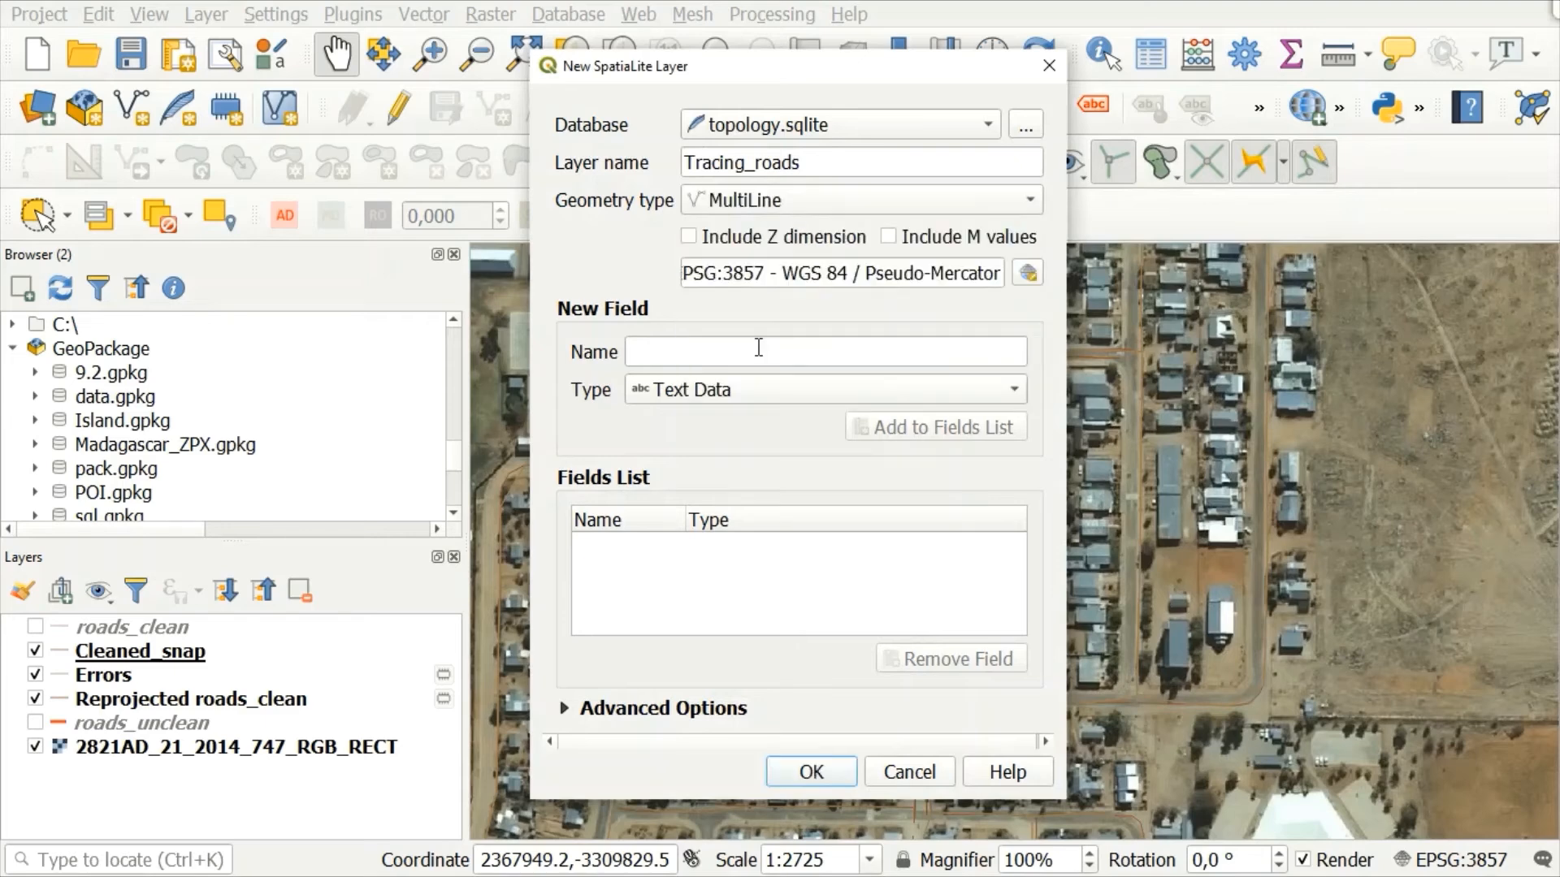
left_click(811, 772)
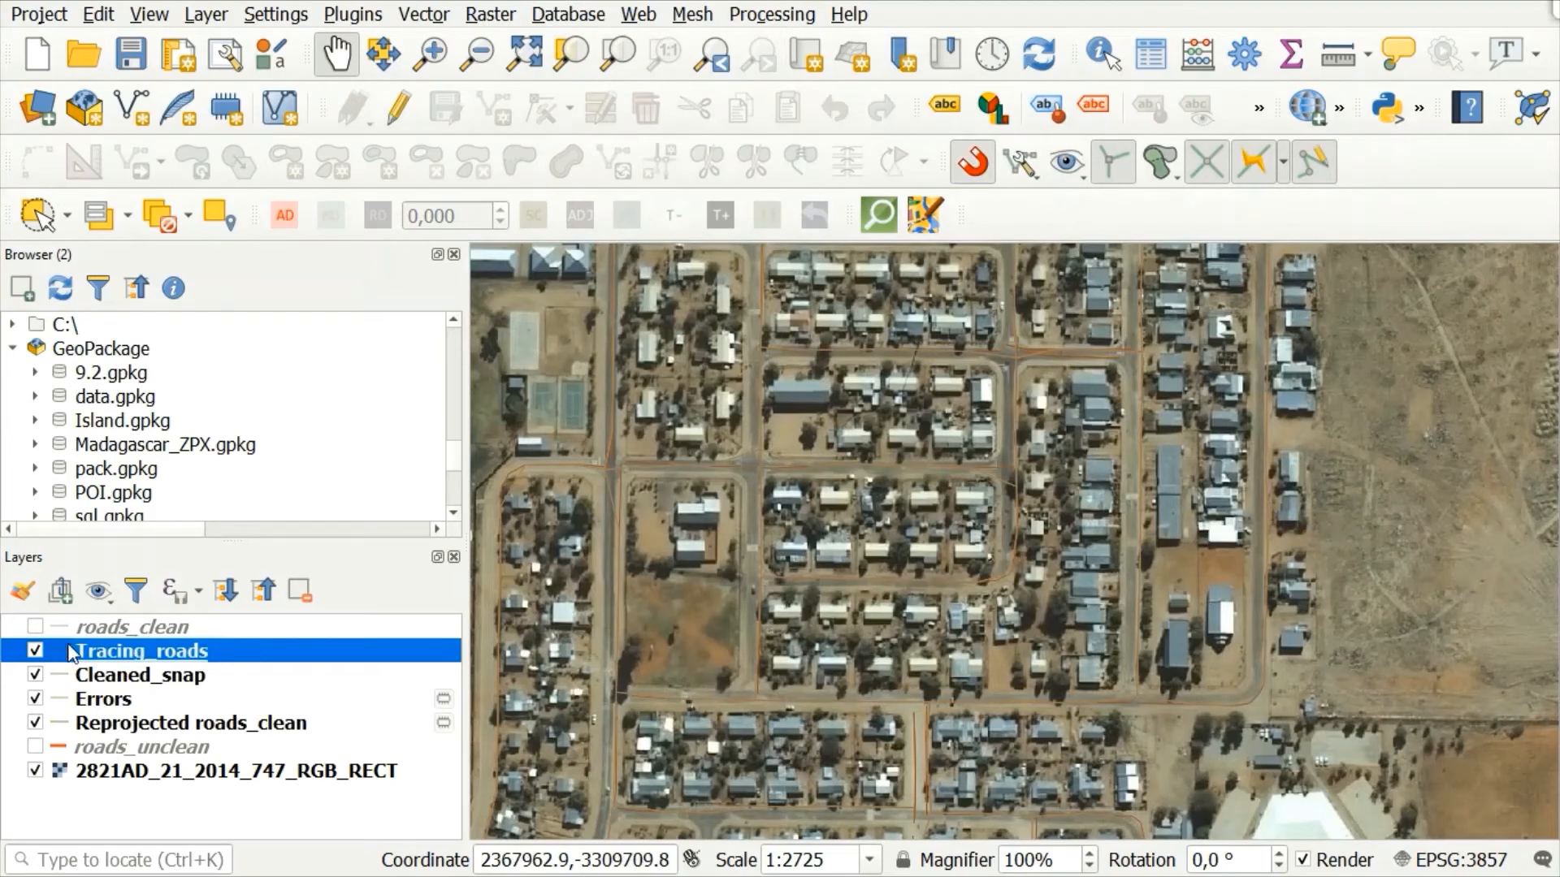
Step: Hide the Cleaned_snap and Errors layers
left_click(39, 676)
left_click(34, 700)
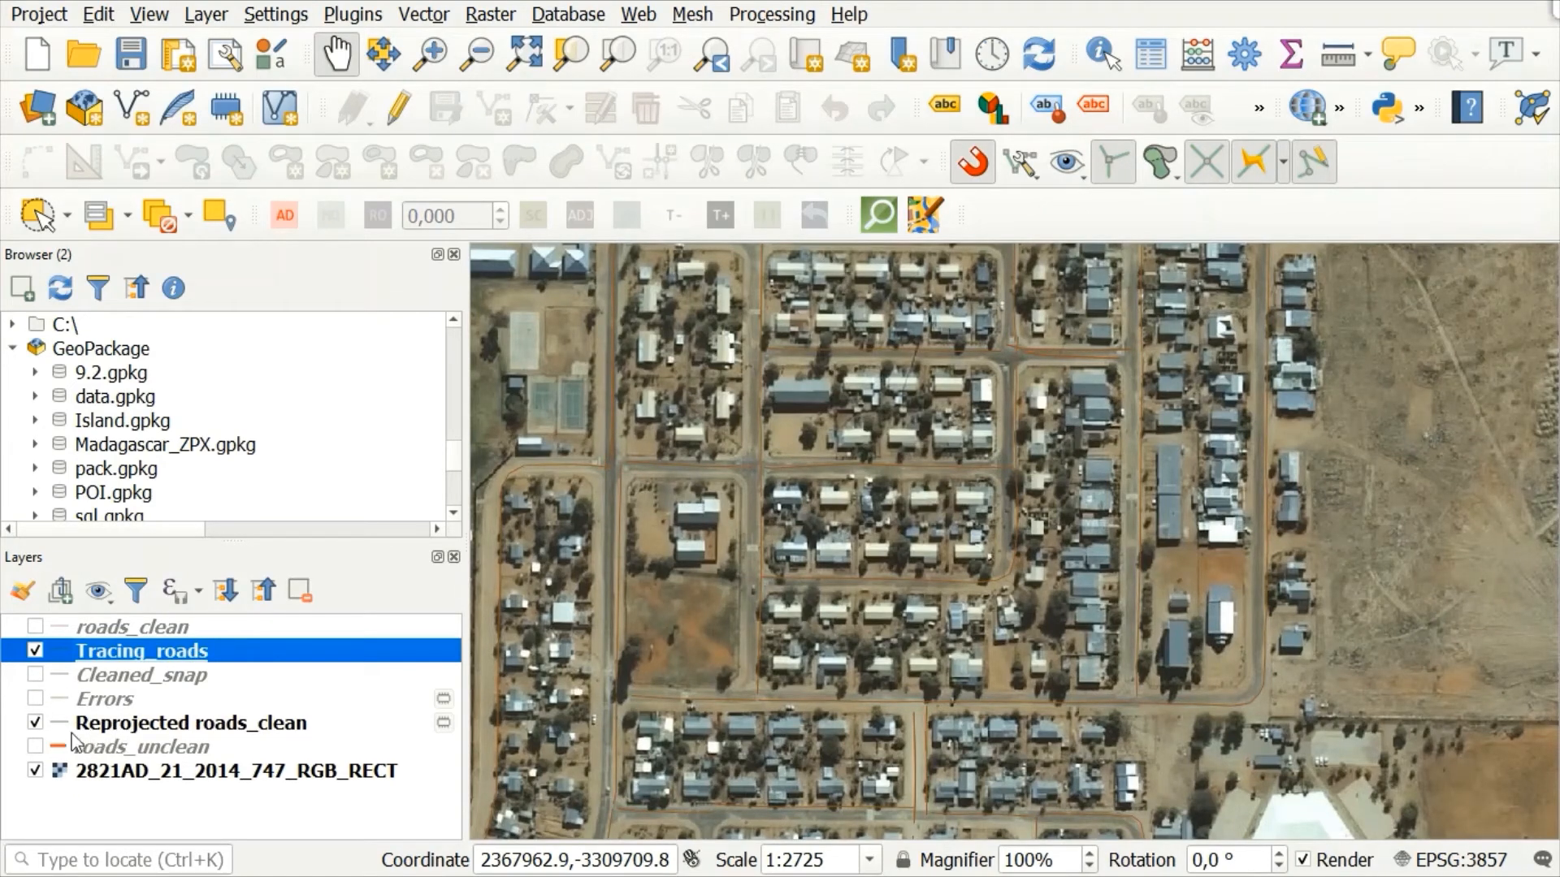
mouse_move(122, 697)
left_click(145, 14)
mouse_move(772, 81)
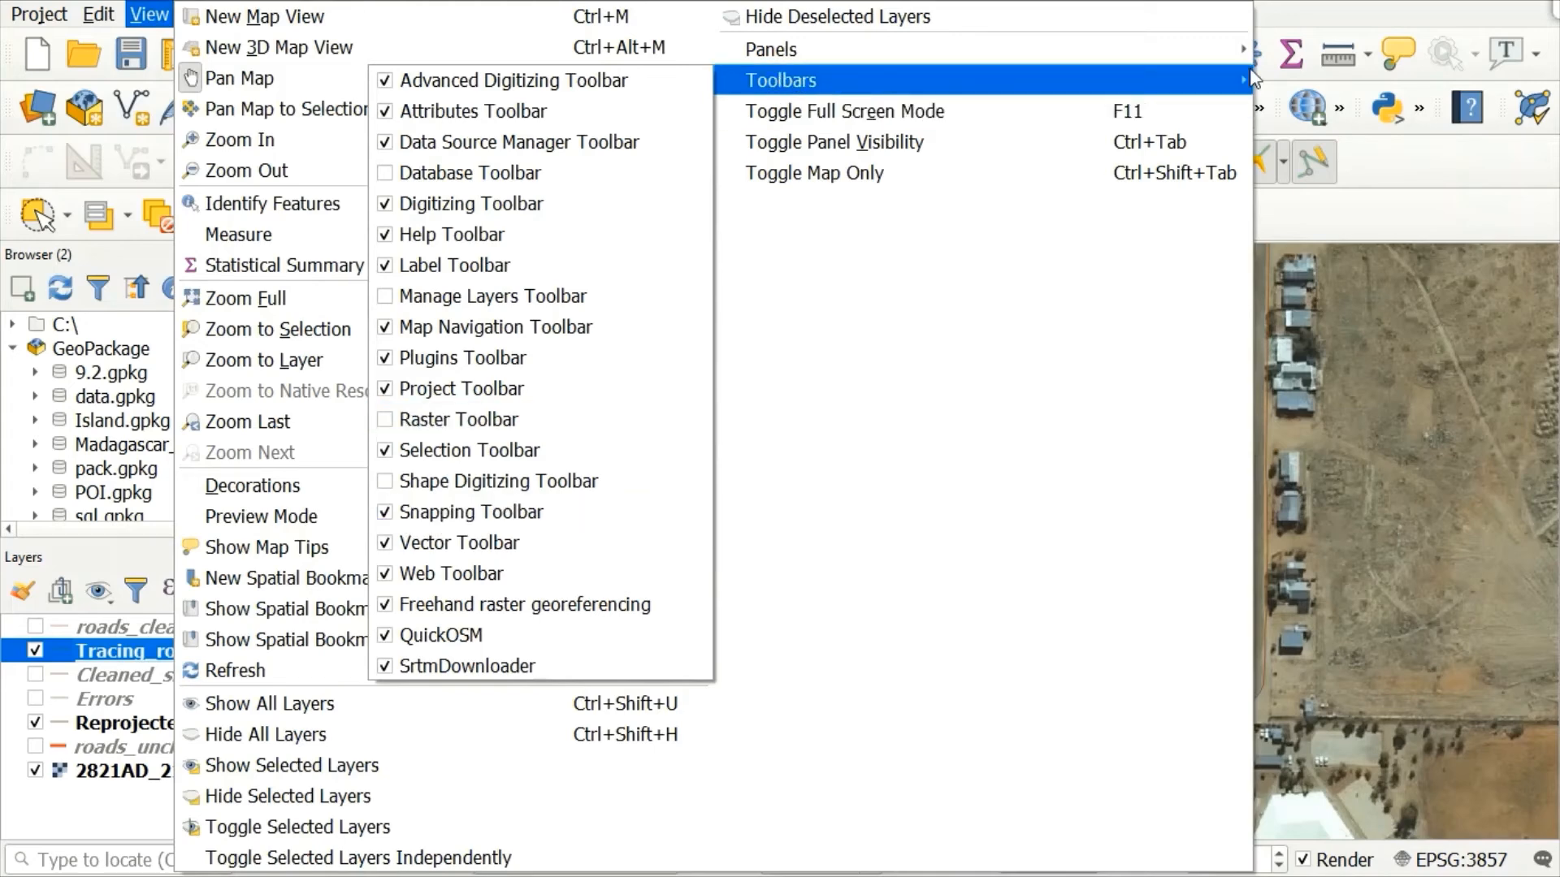
left_click(1320, 10)
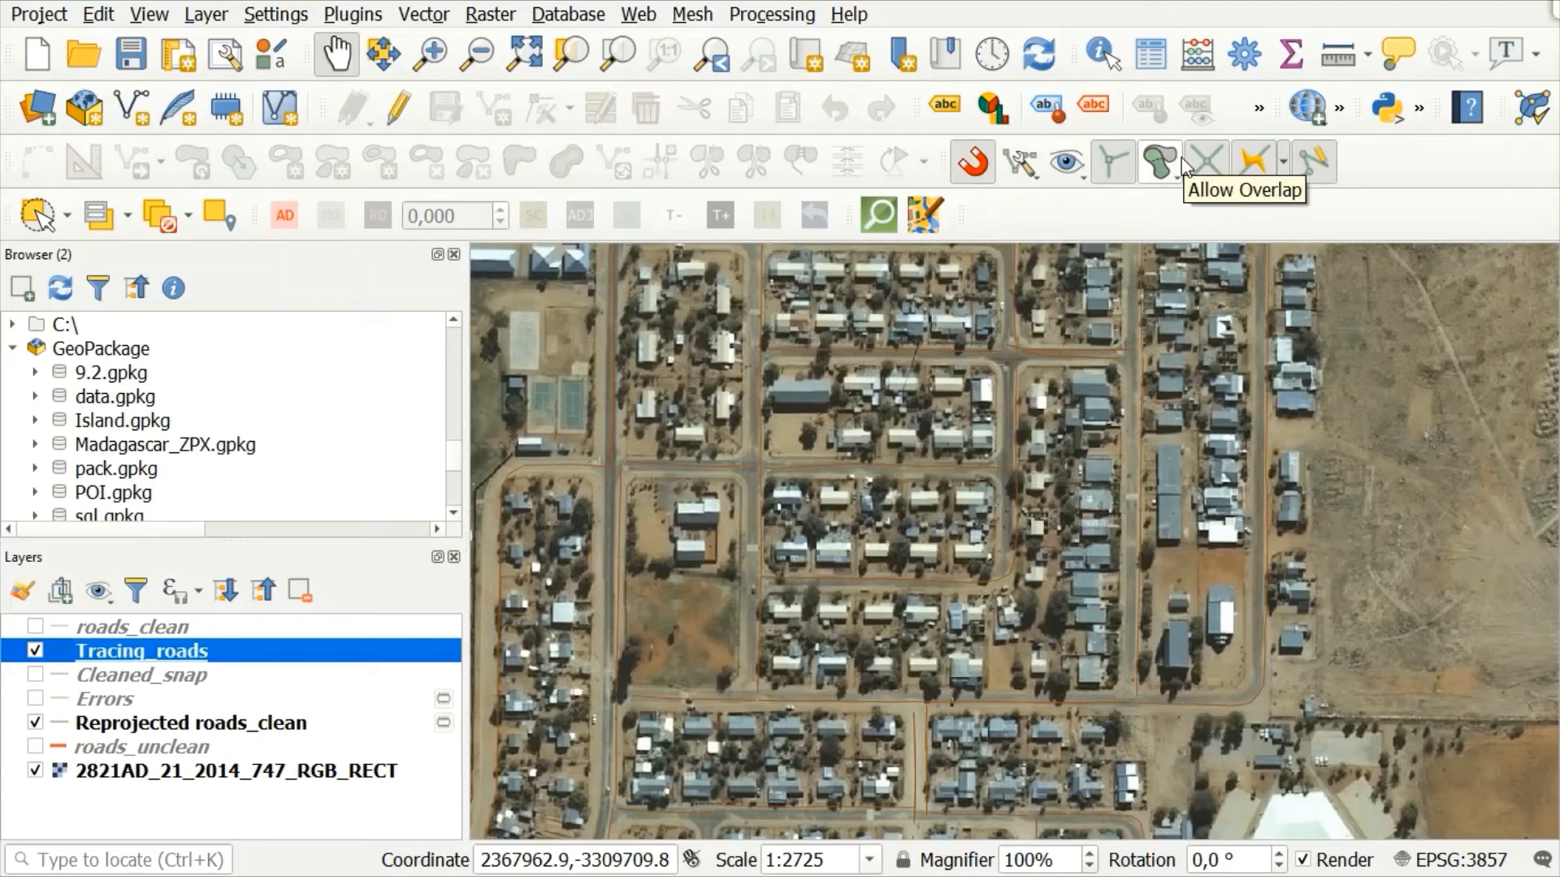
Step: Enable snapping with the Advanced Configuration mode and open the project's snapping options
left_click(977, 161)
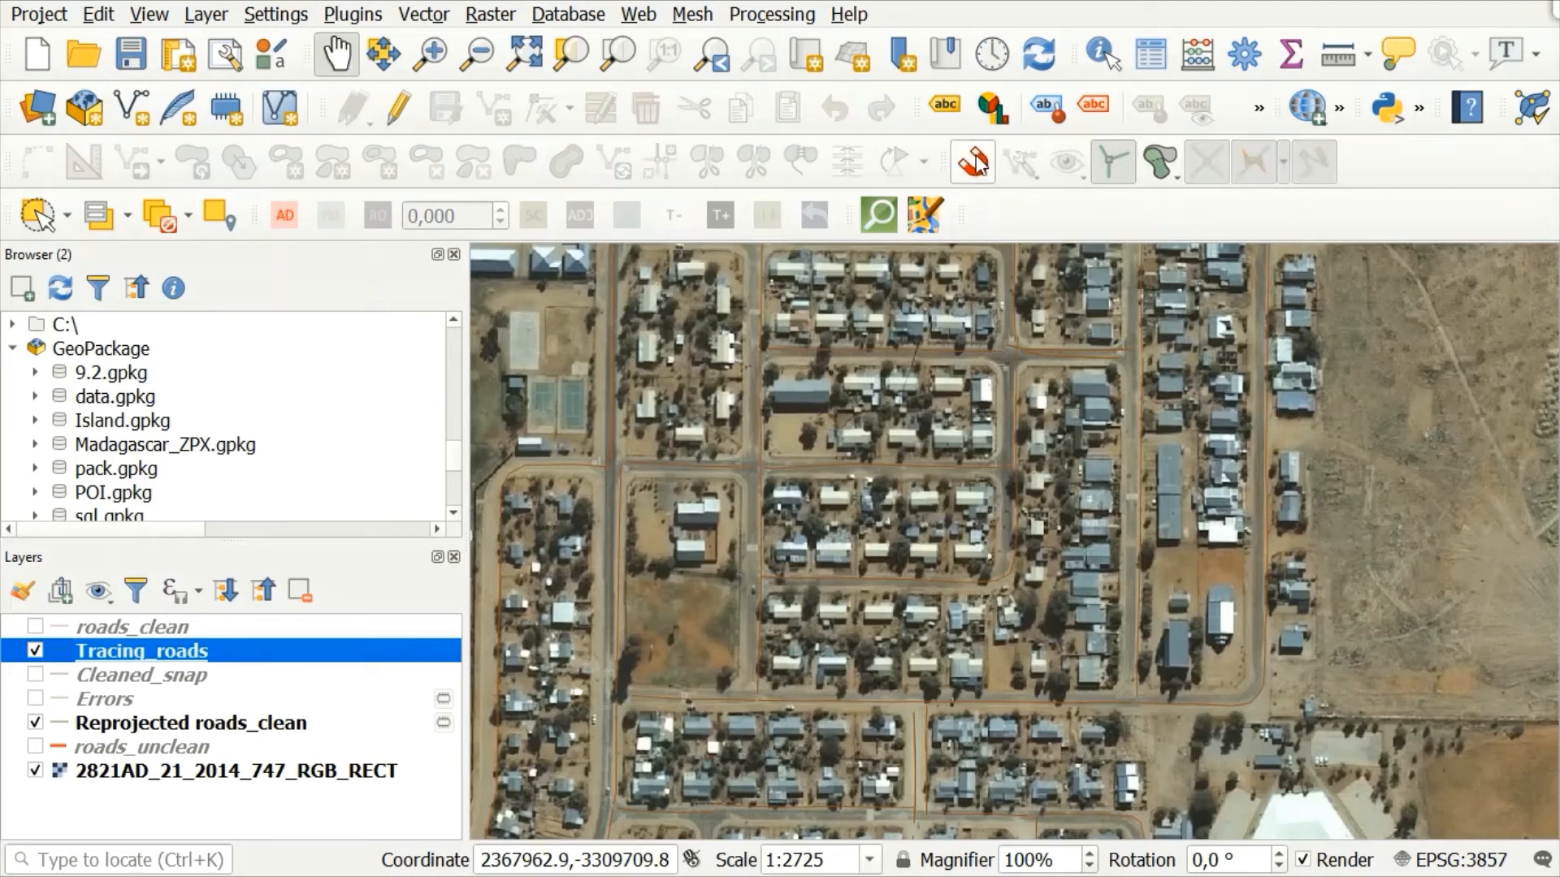
left_click(967, 178)
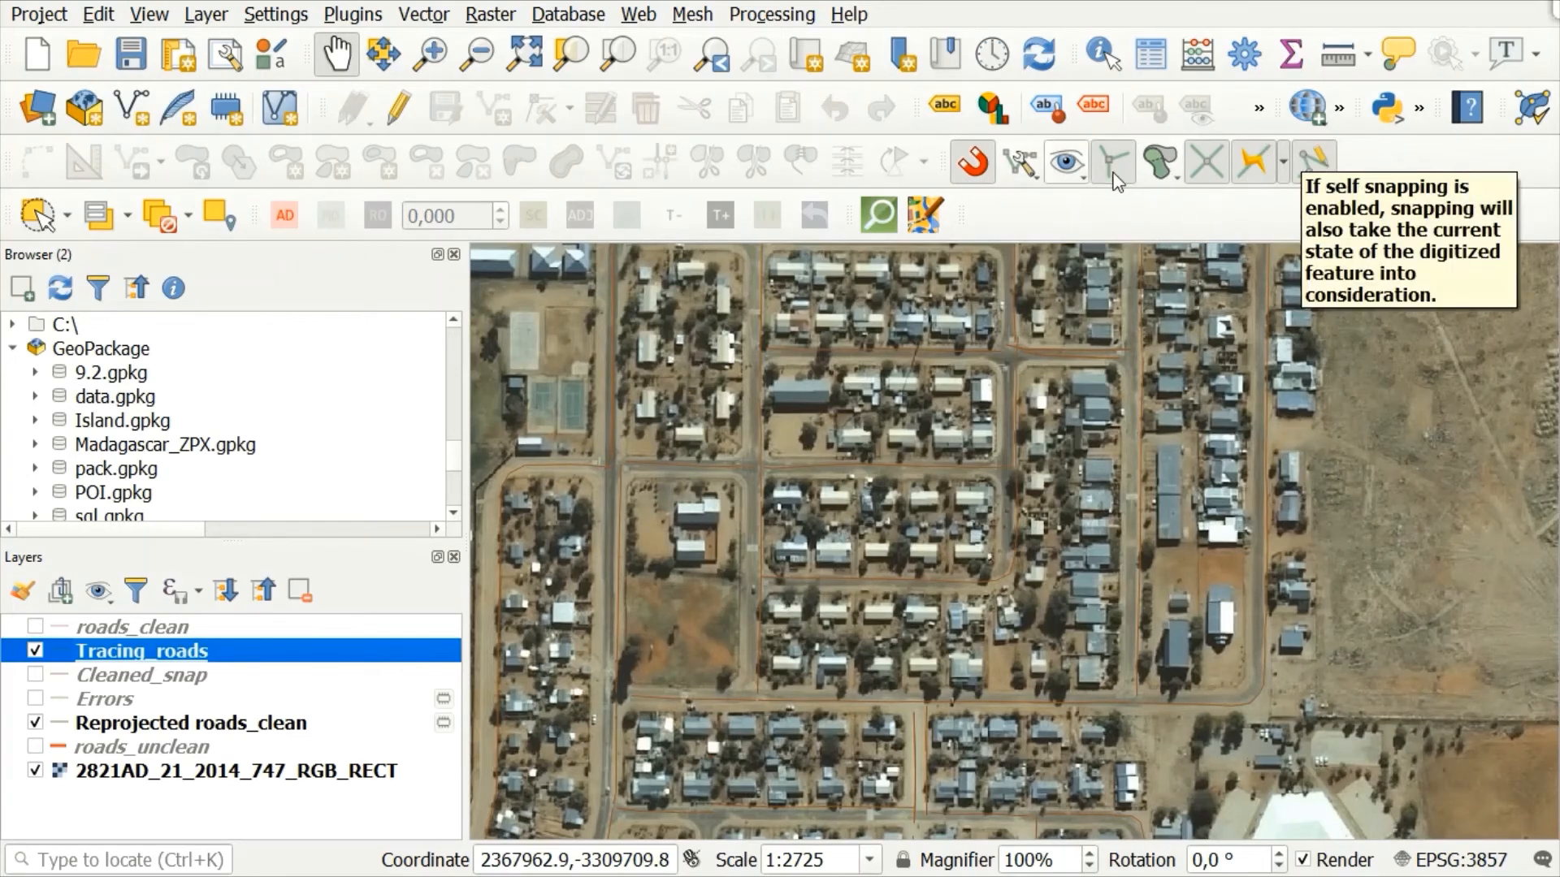
left_click(977, 165)
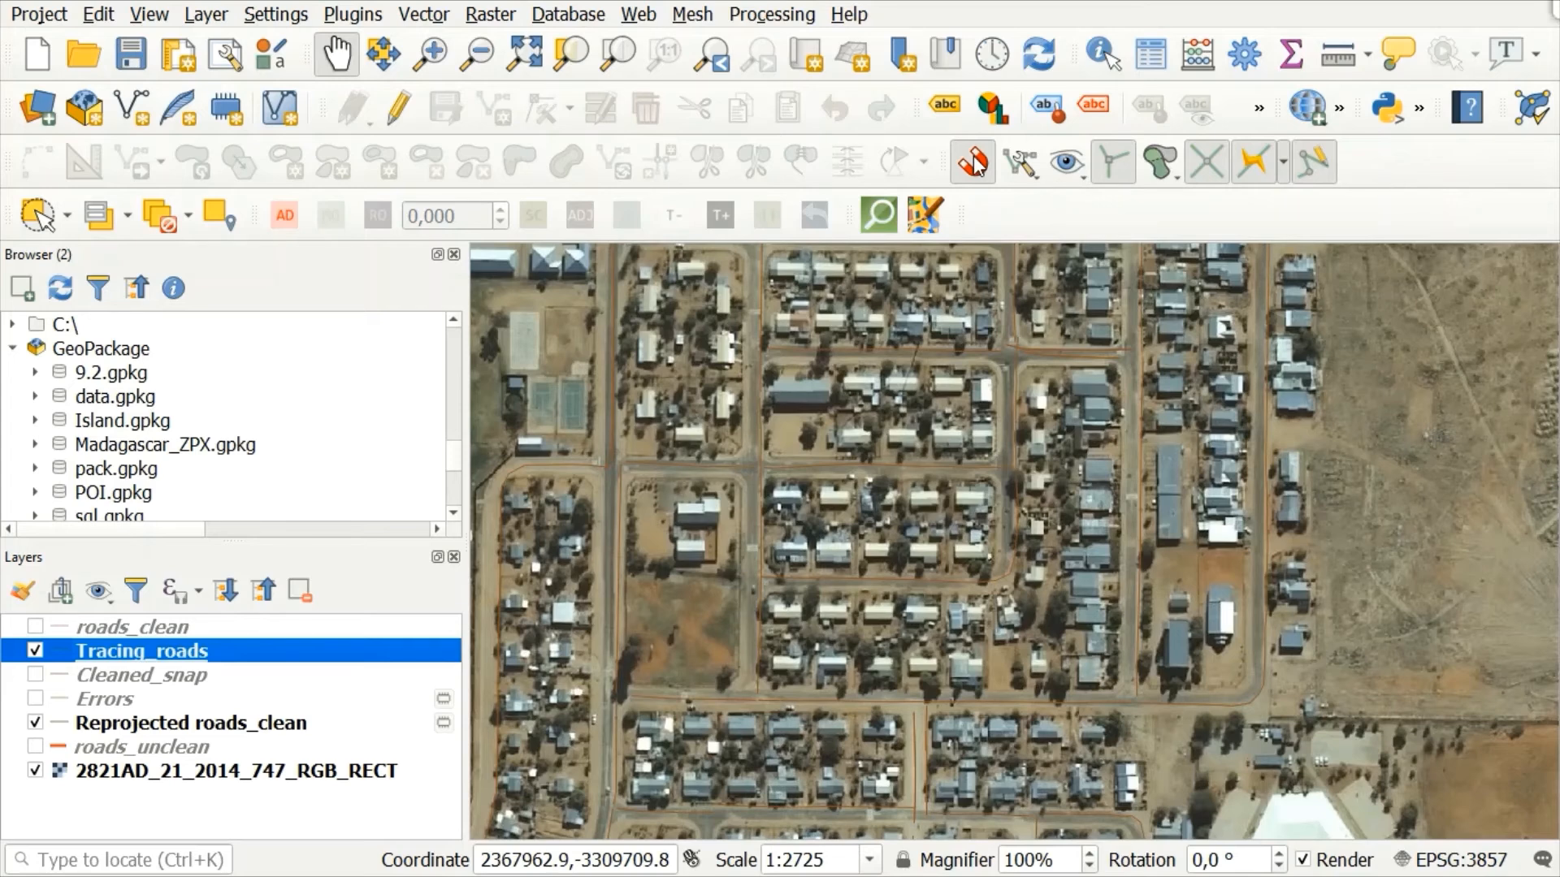
left_click(1033, 174)
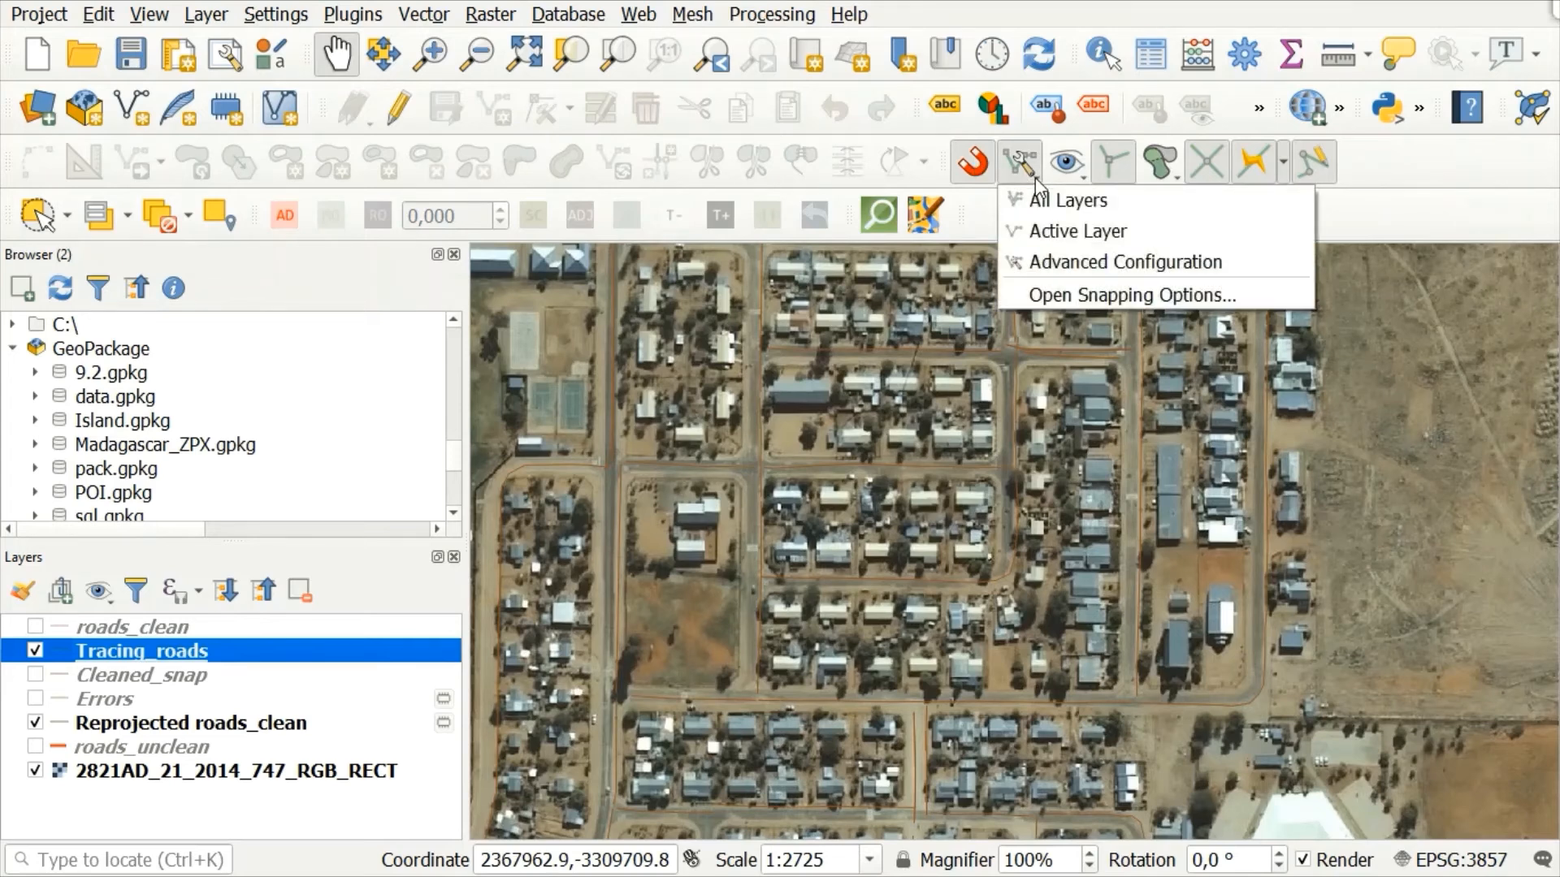
left_click(1082, 264)
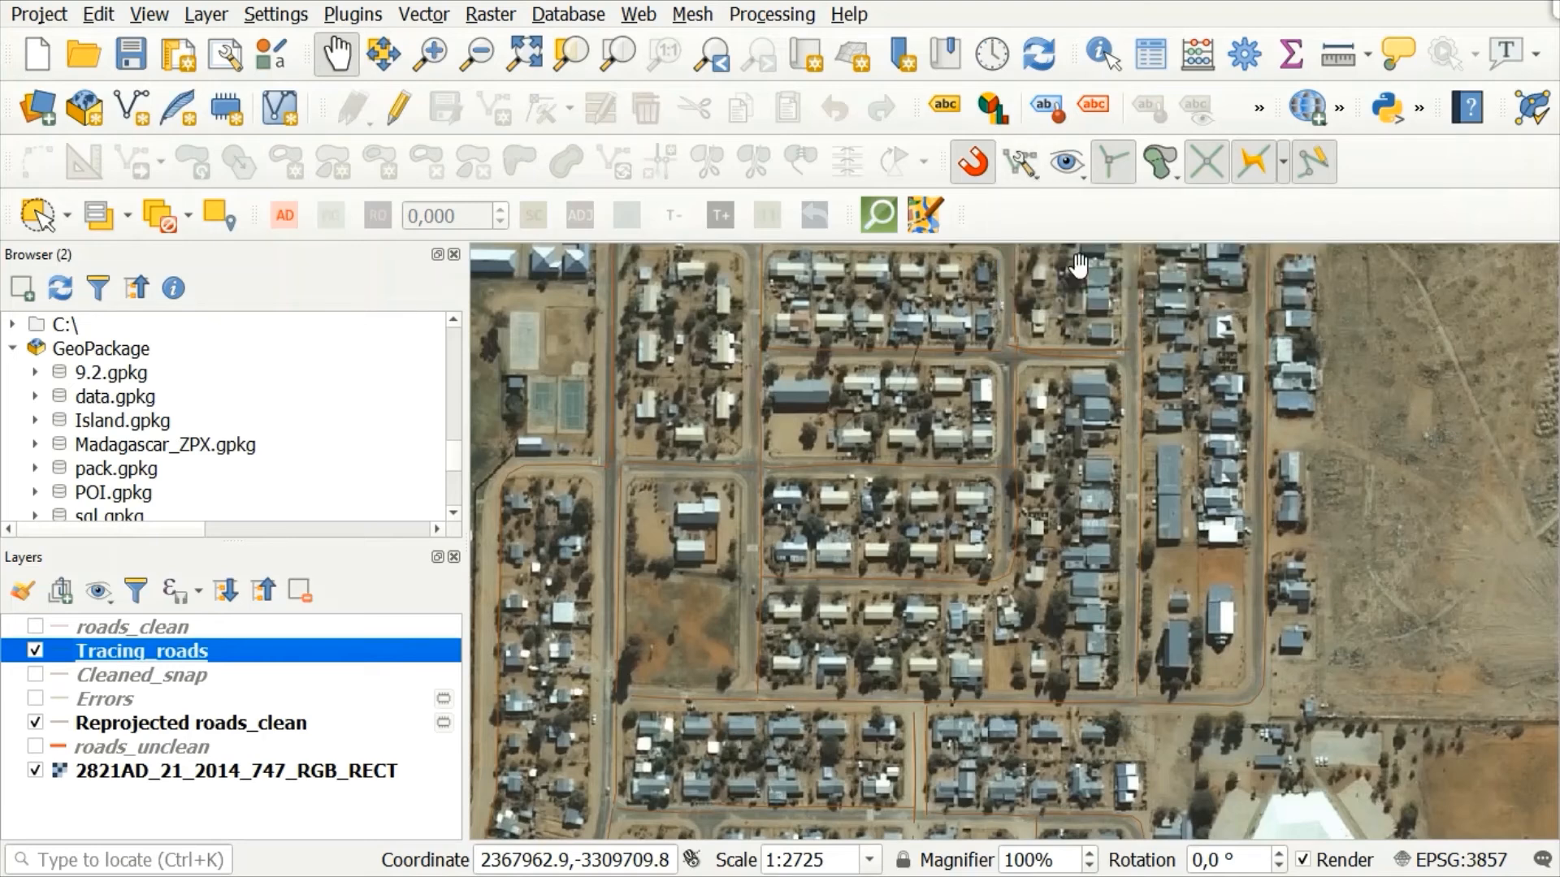
left_click(1024, 177)
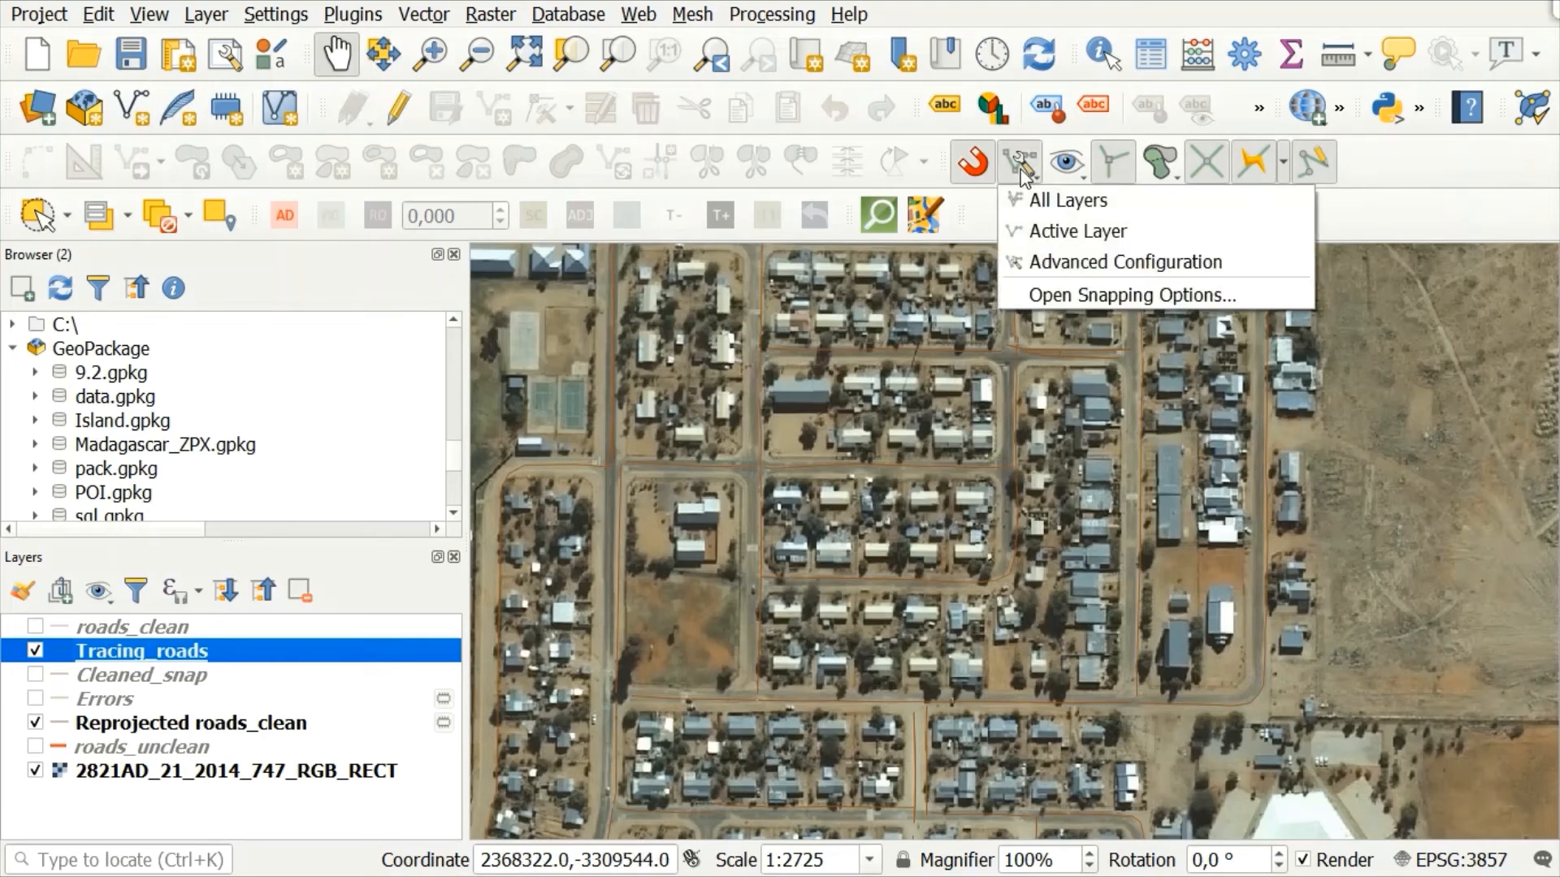
left_click(1036, 262)
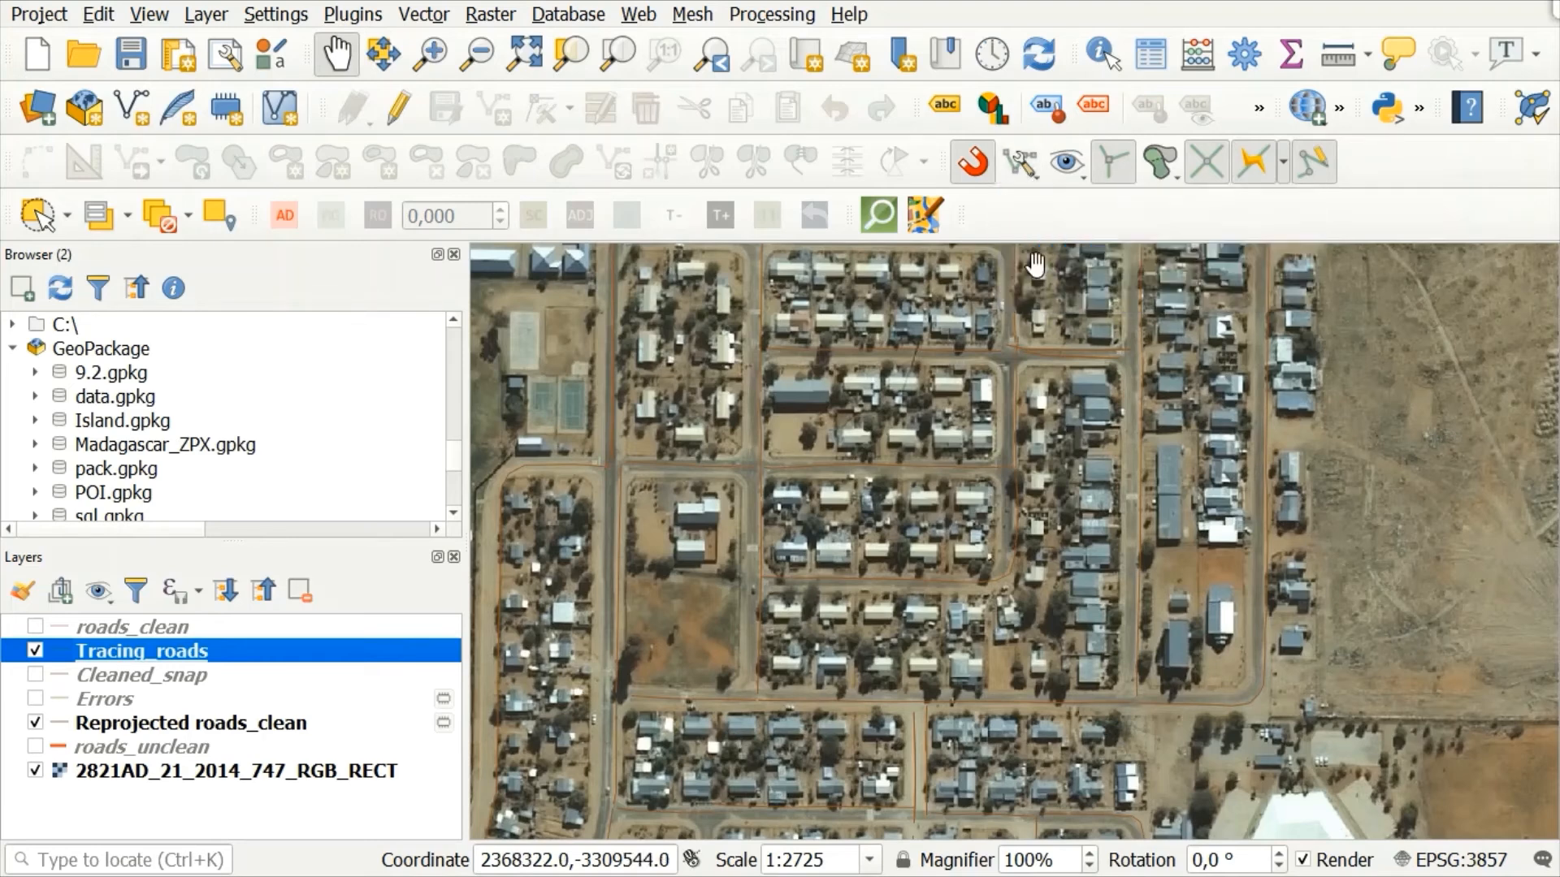
left_click(1018, 148)
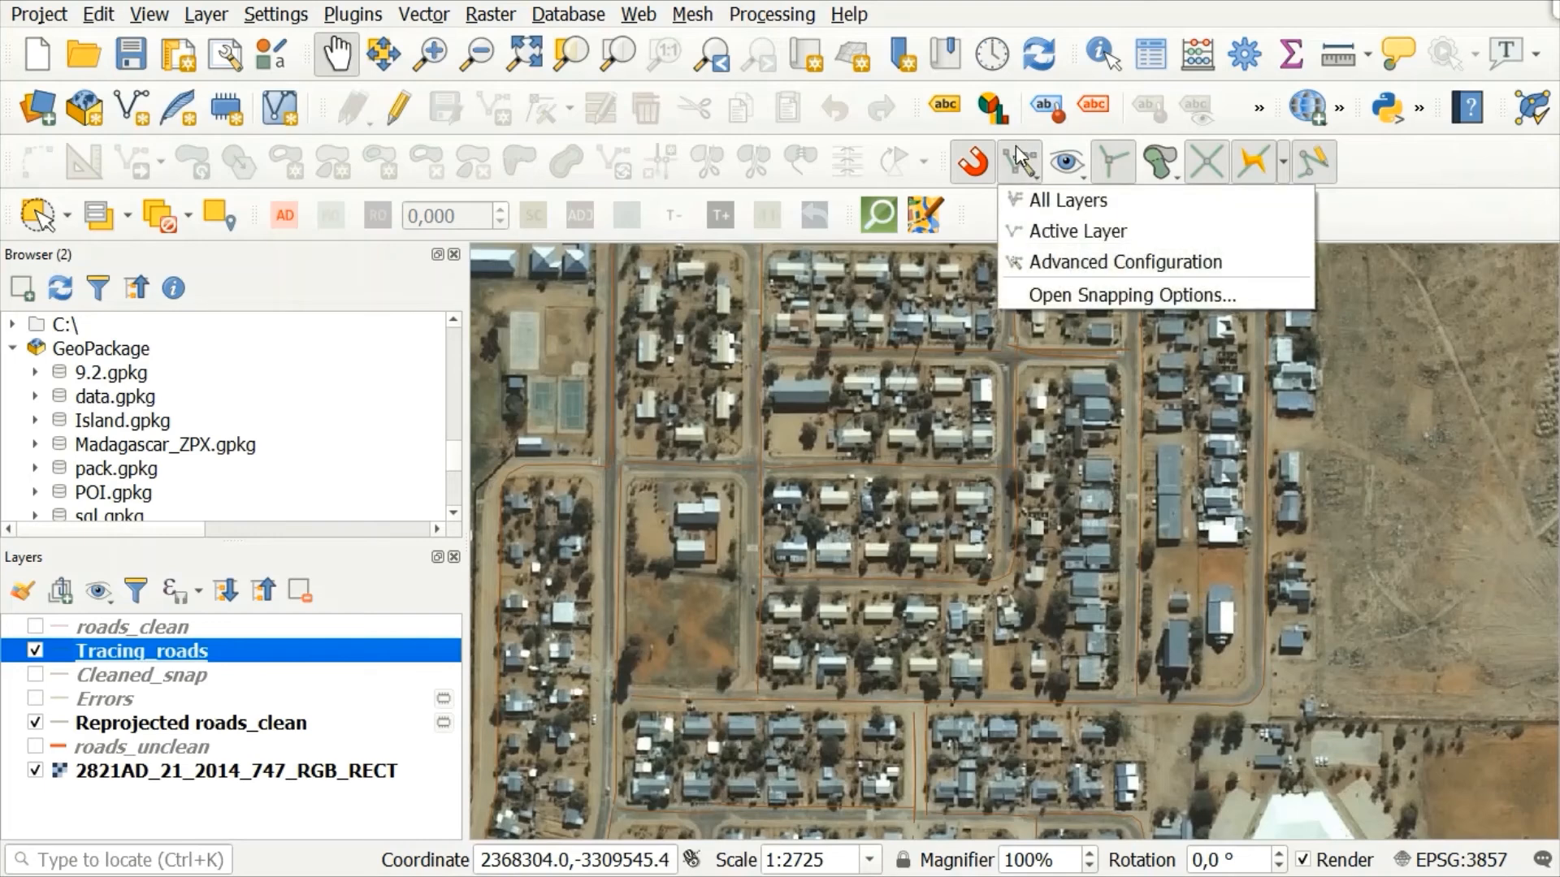
left_click(1053, 293)
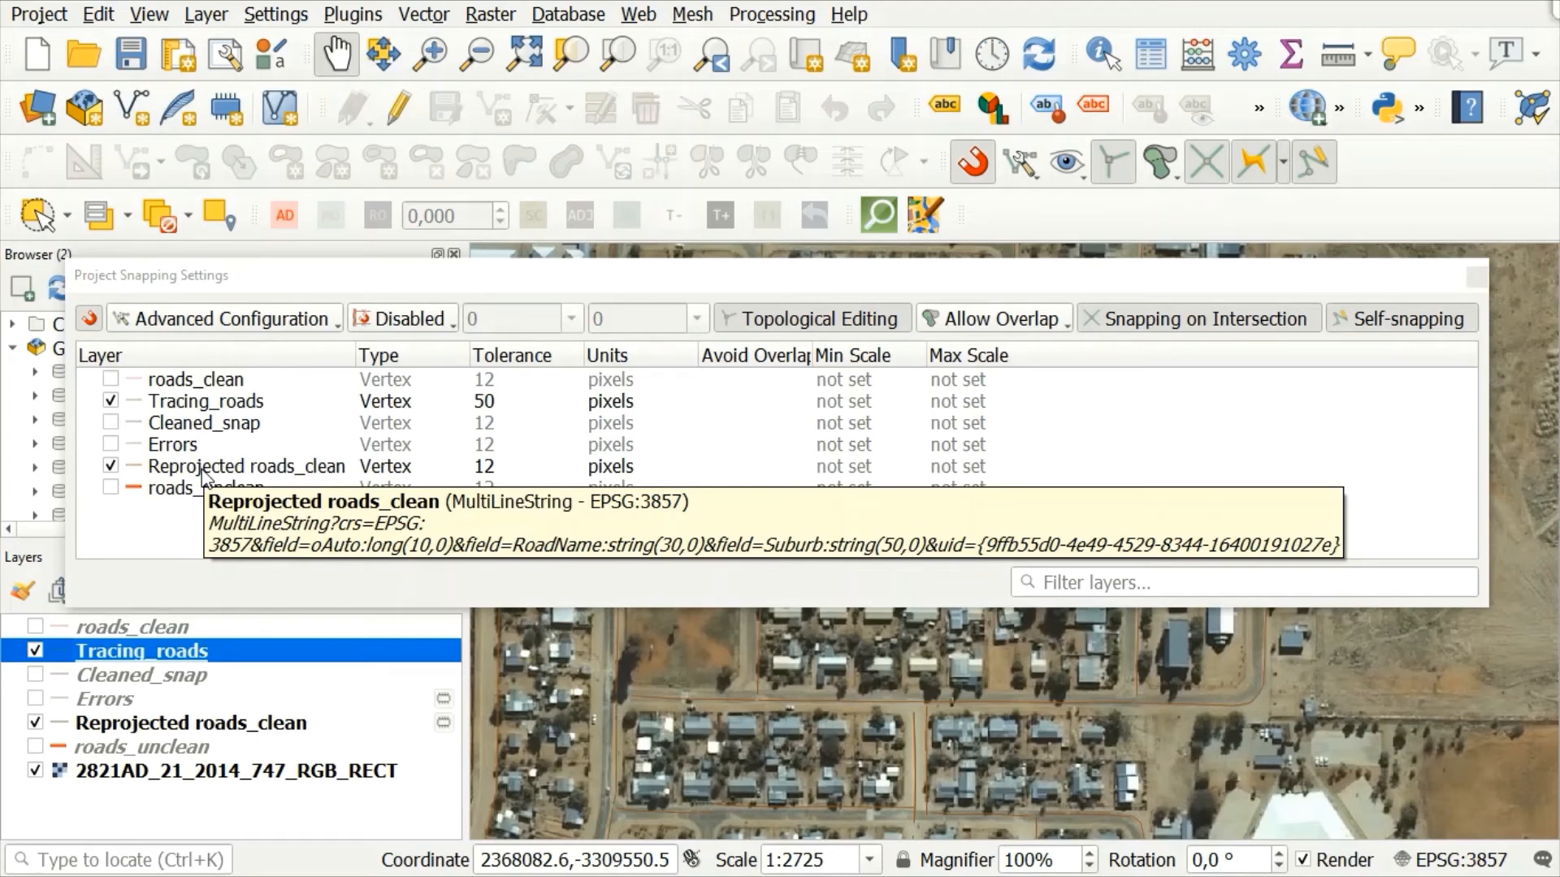
Step: Set the snapping tolerance of the Reprojected roads_clean layer to 50 pixels
left_click(543, 374)
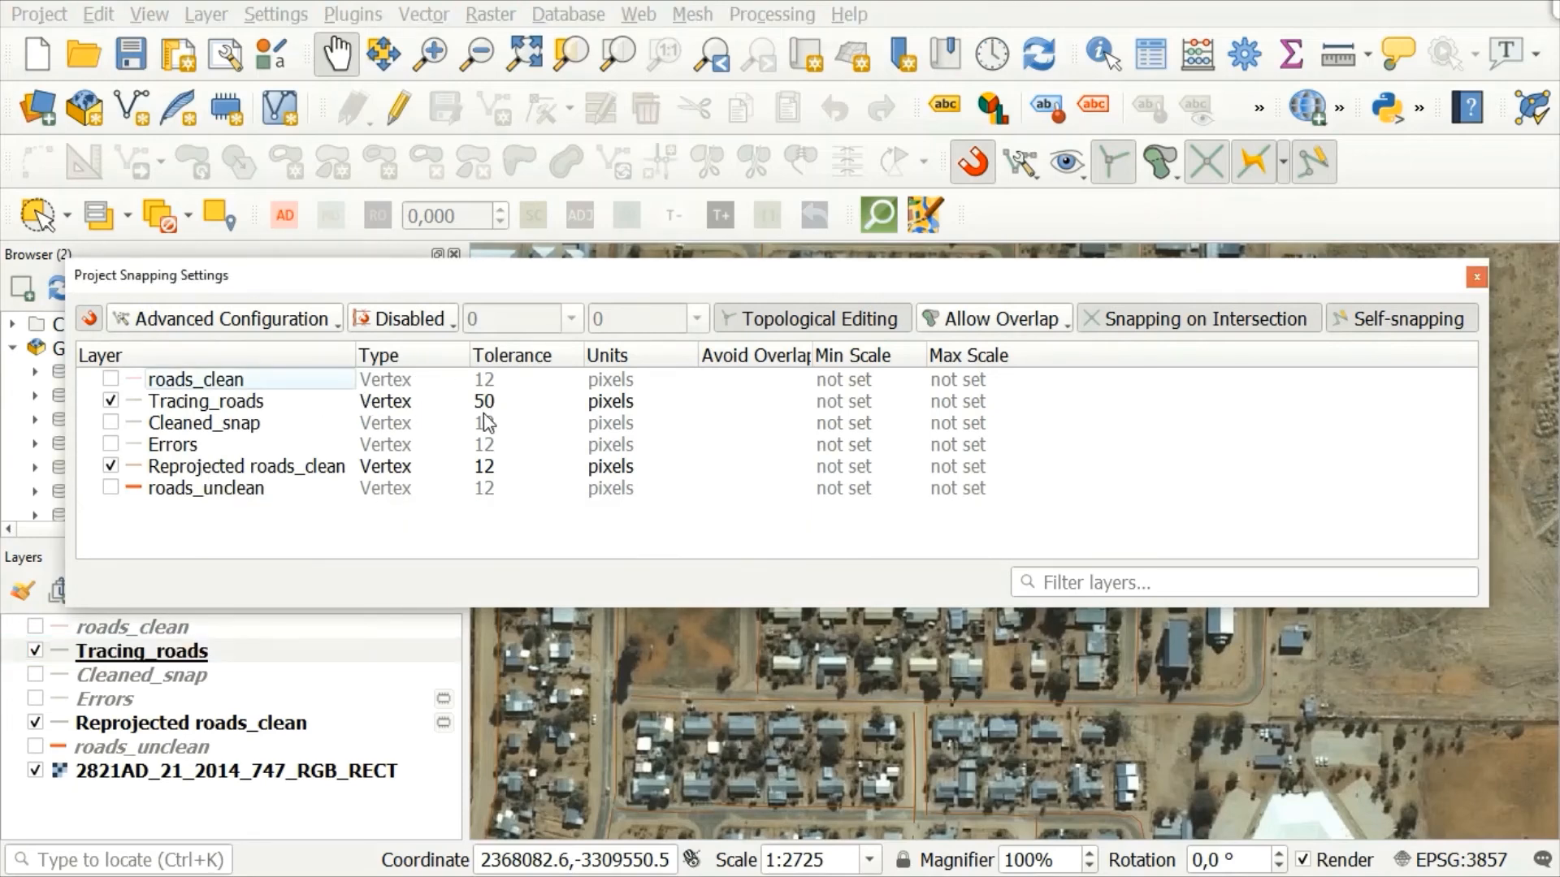
double_click(490, 403)
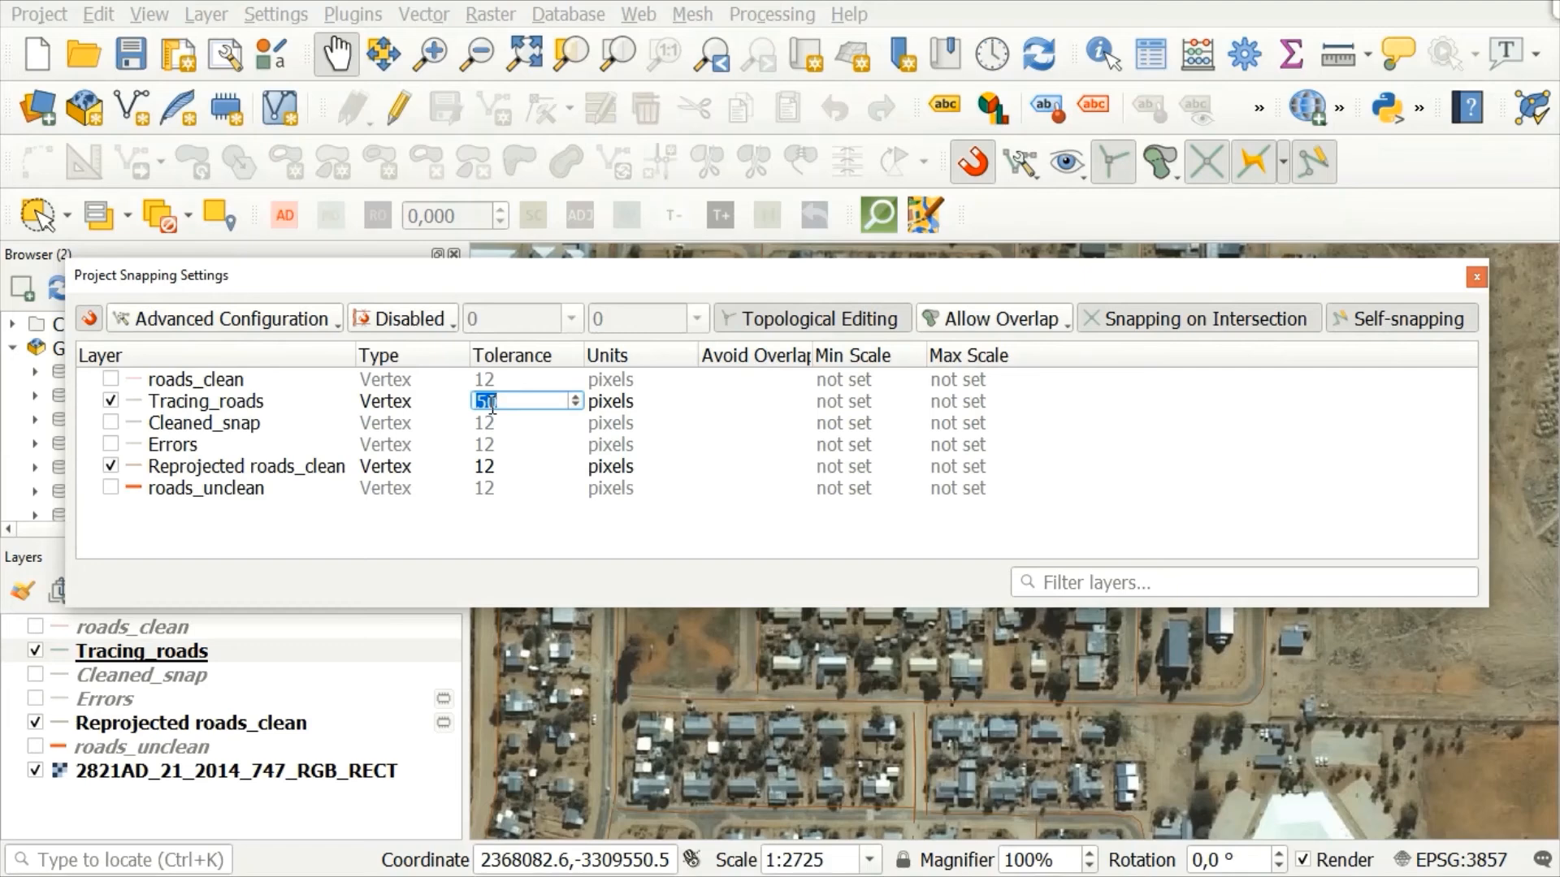
left_click(491, 466)
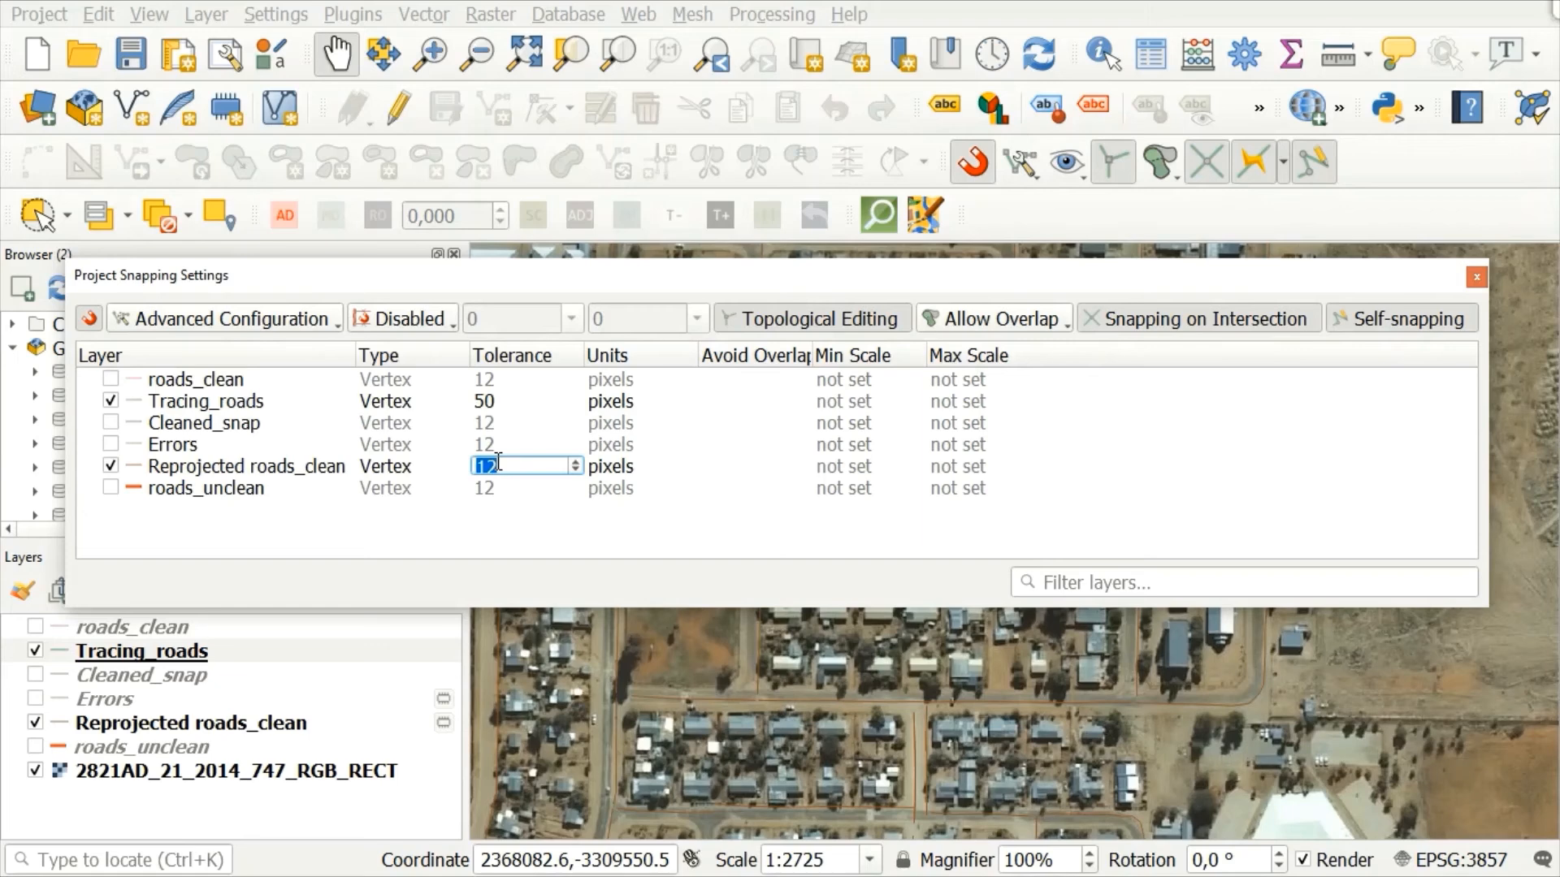
type("50")
left_click(621, 356)
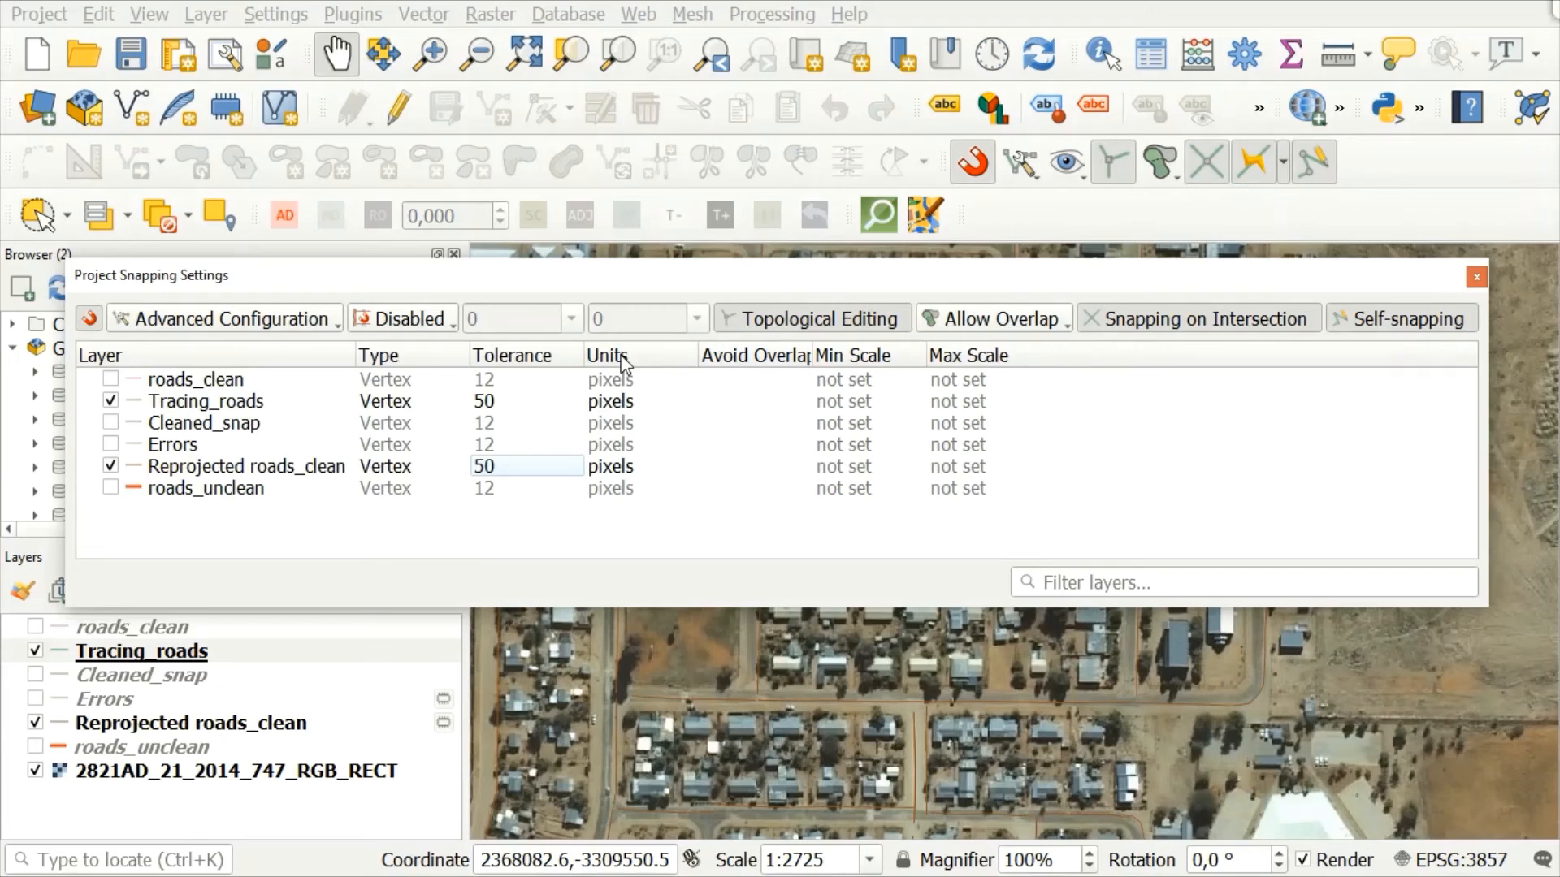
Step: Leave topological editing and snapping on intersection enabled, turn off self-snapping, and close the snapping settings
left_click(866, 318)
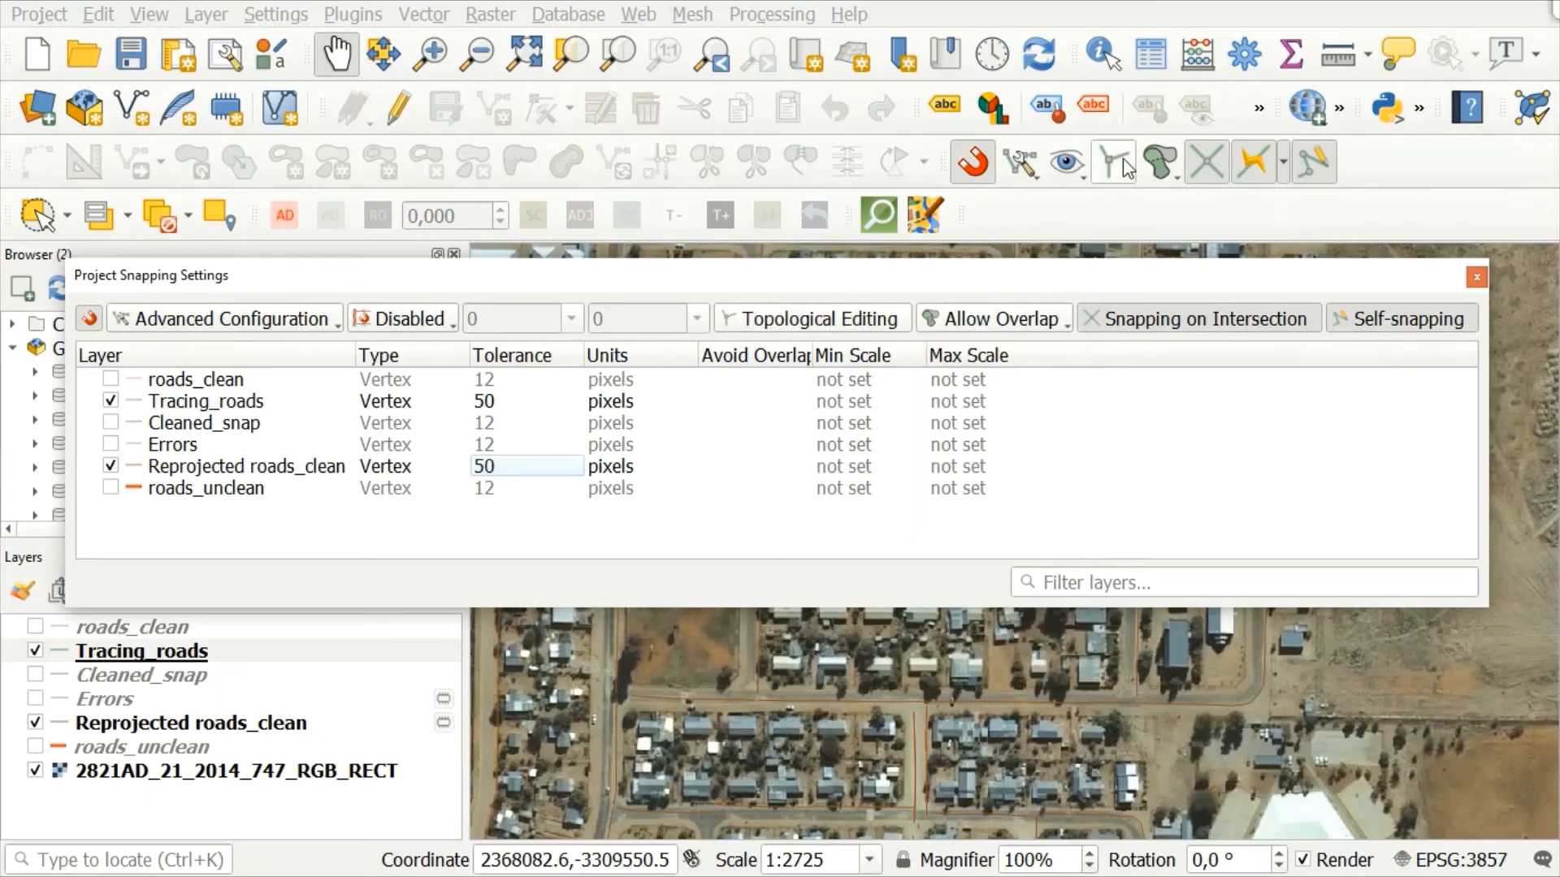
left_click(833, 327)
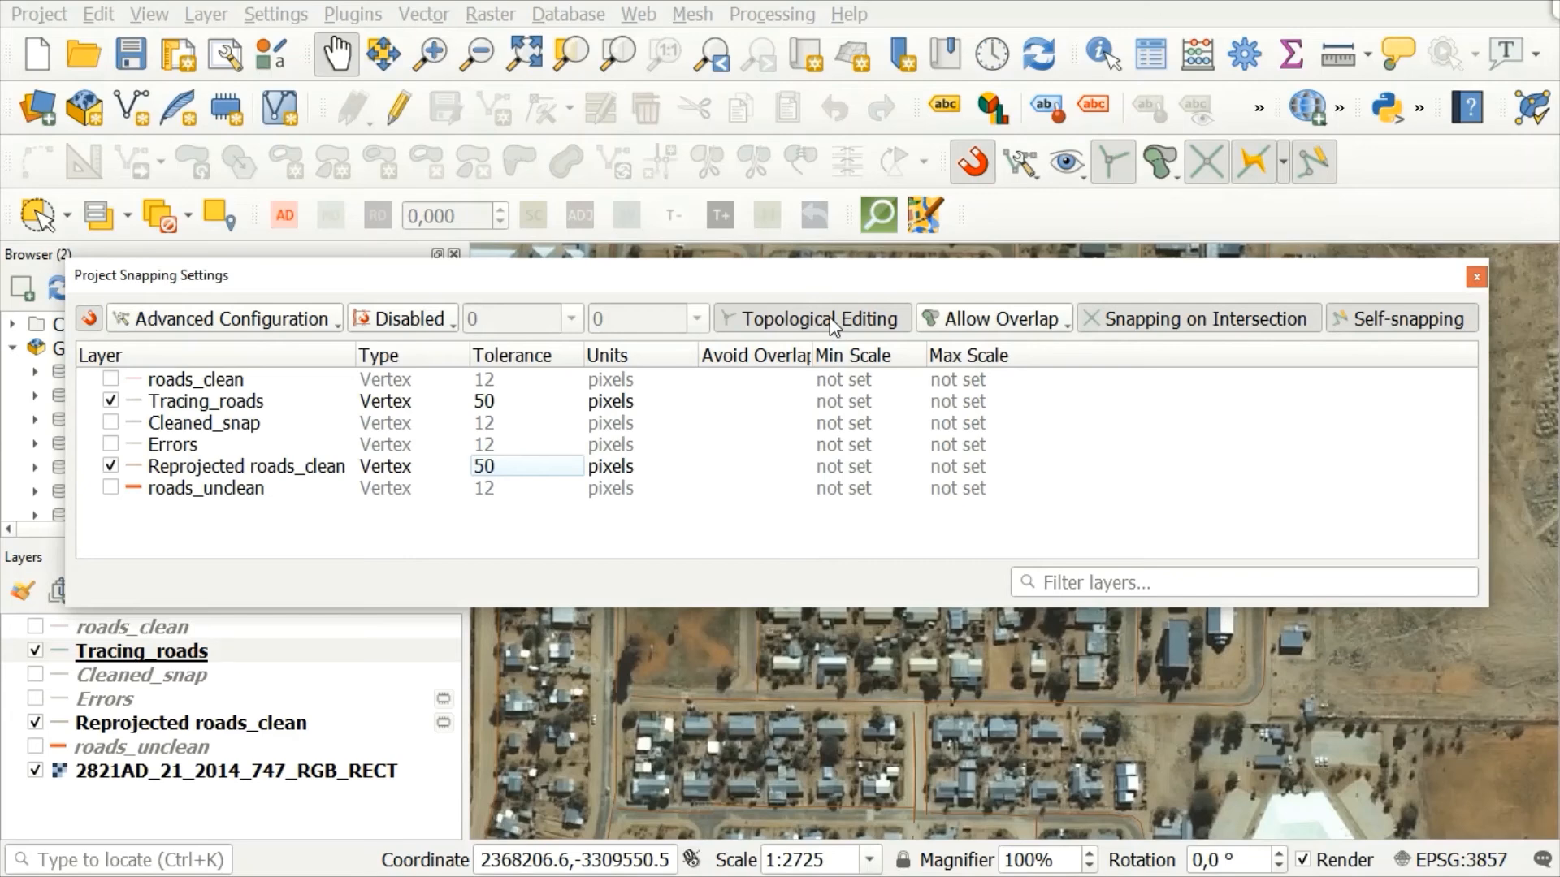
left_click(1149, 329)
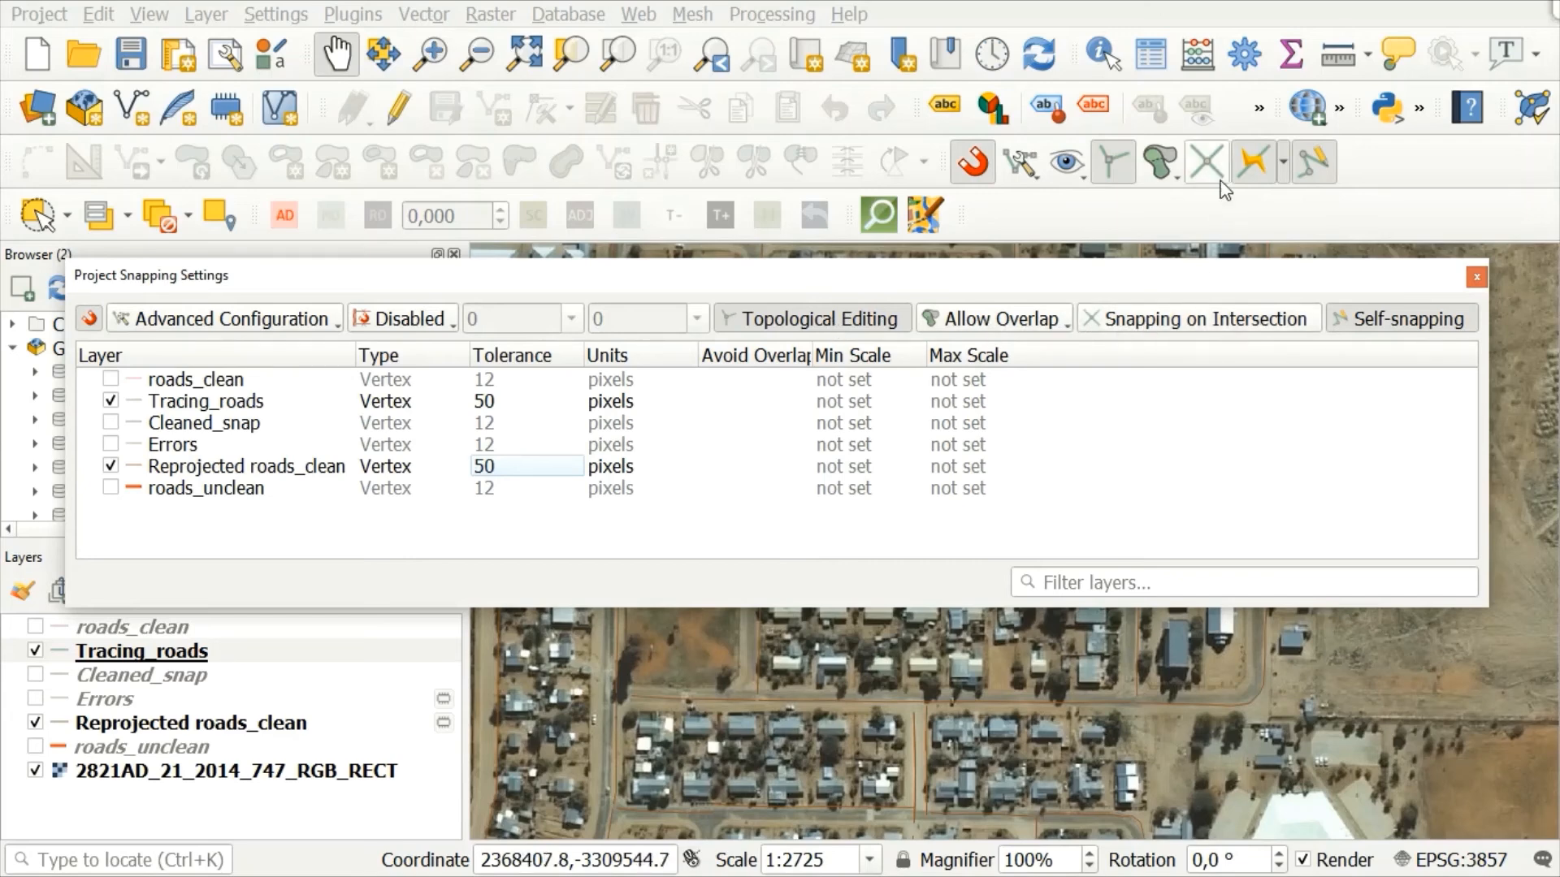
left_click(1140, 322)
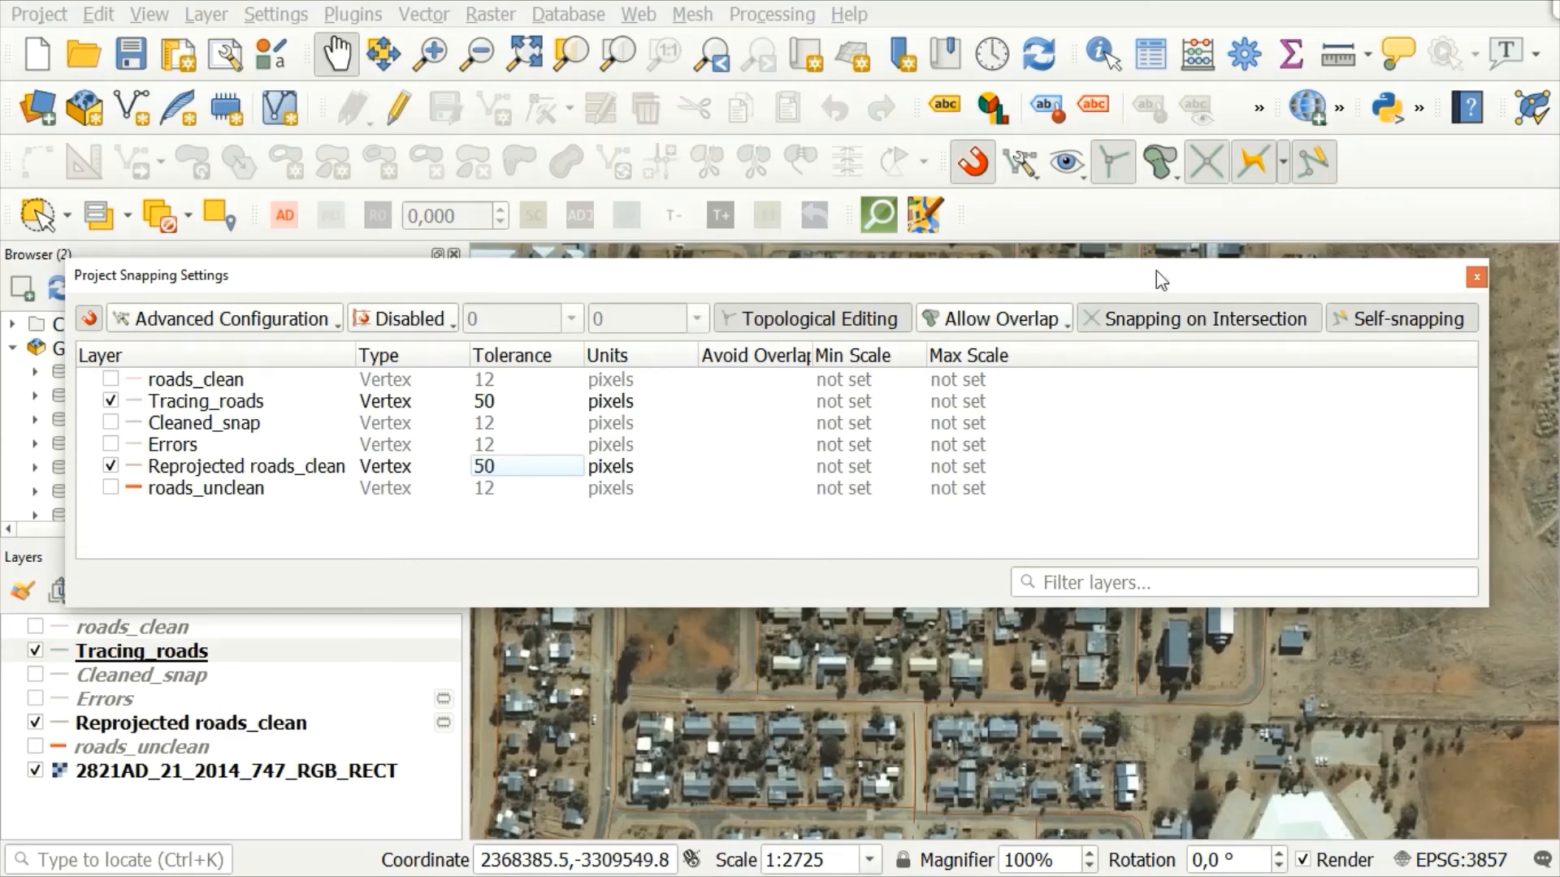
left_click(1359, 323)
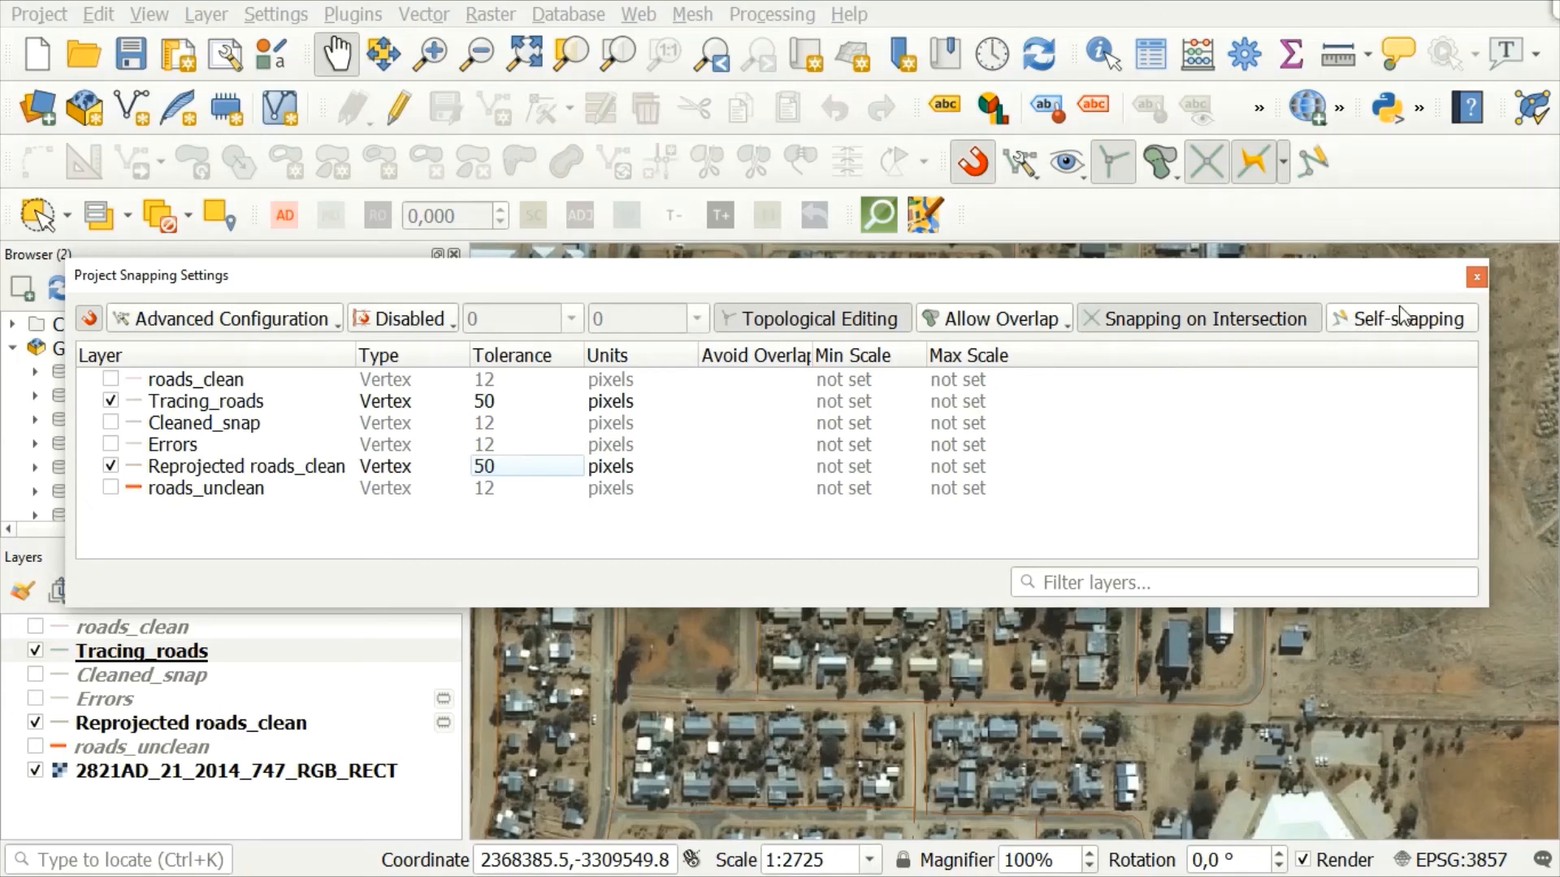
left_click(1476, 281)
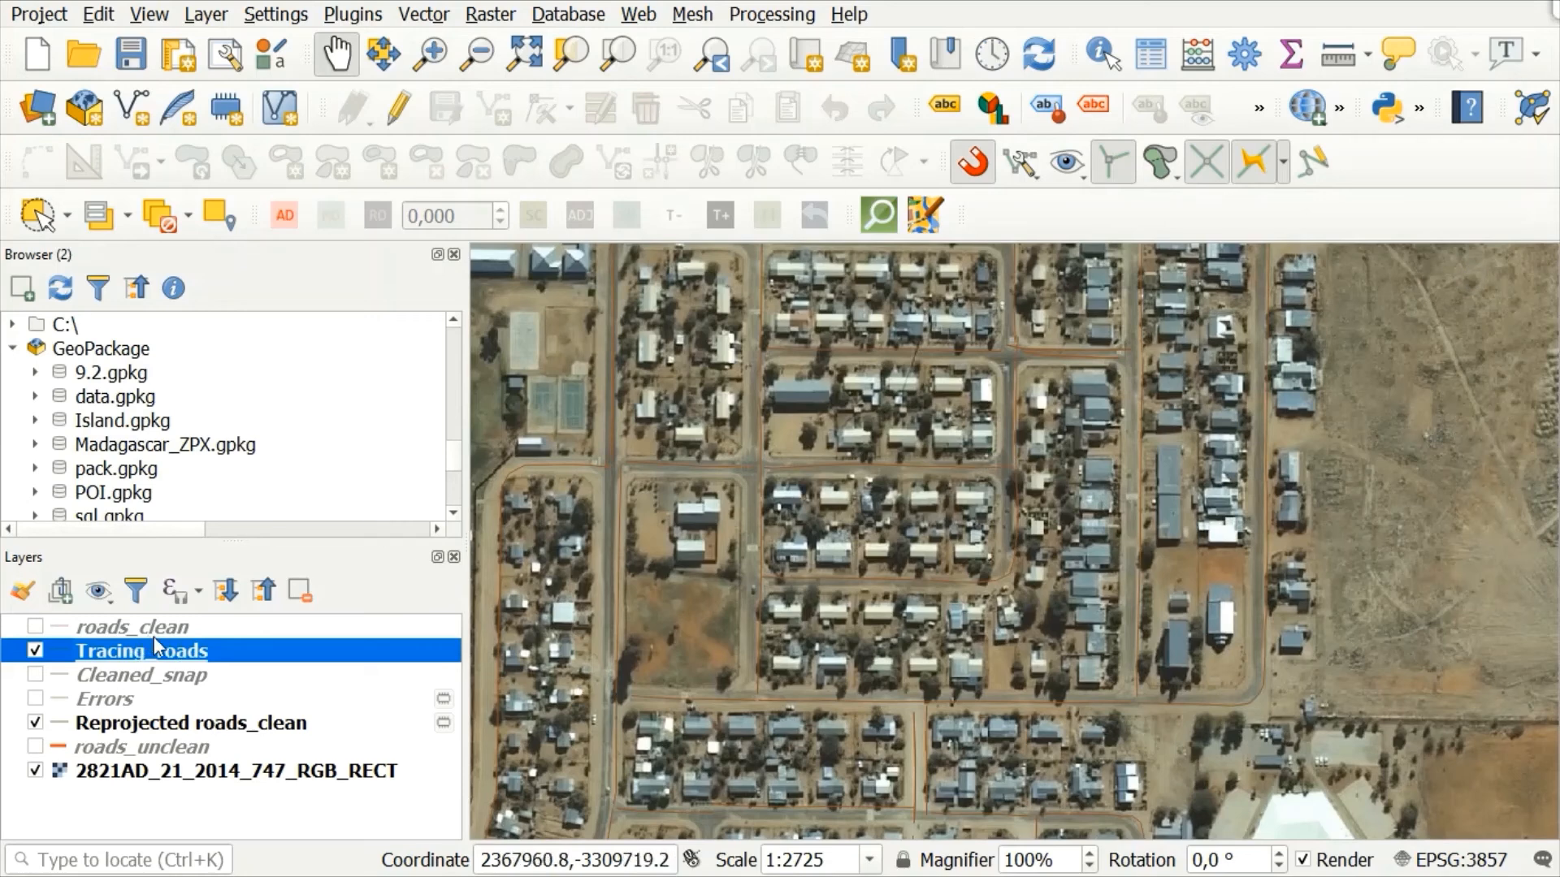
Step: Make the Tracing_roads layer editable and get ready to add line features with tracing enabled
left_click(400, 105)
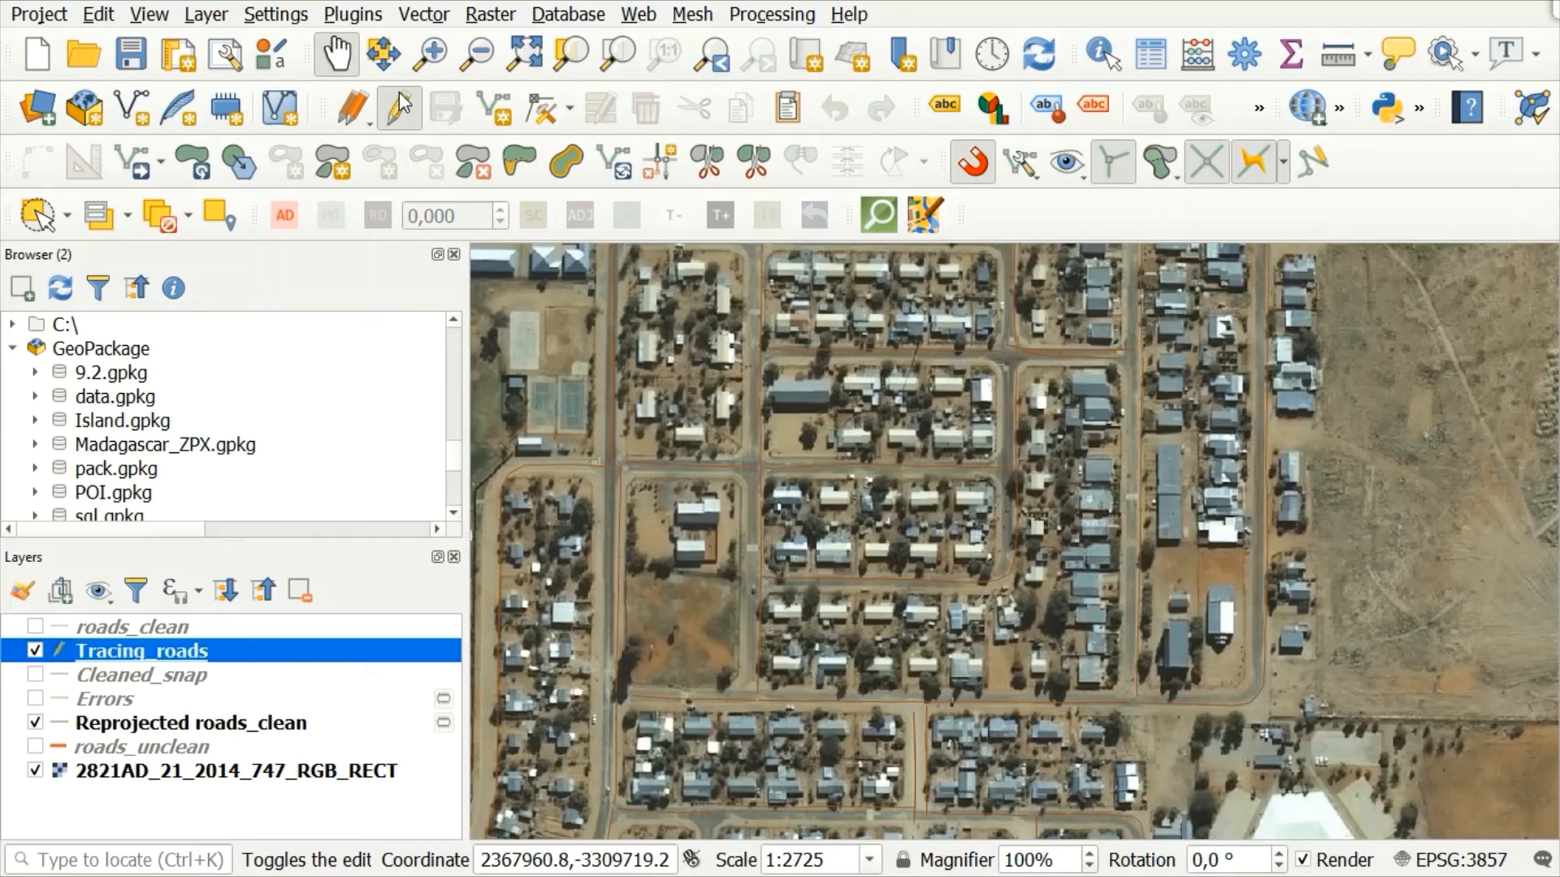
left_click(505, 120)
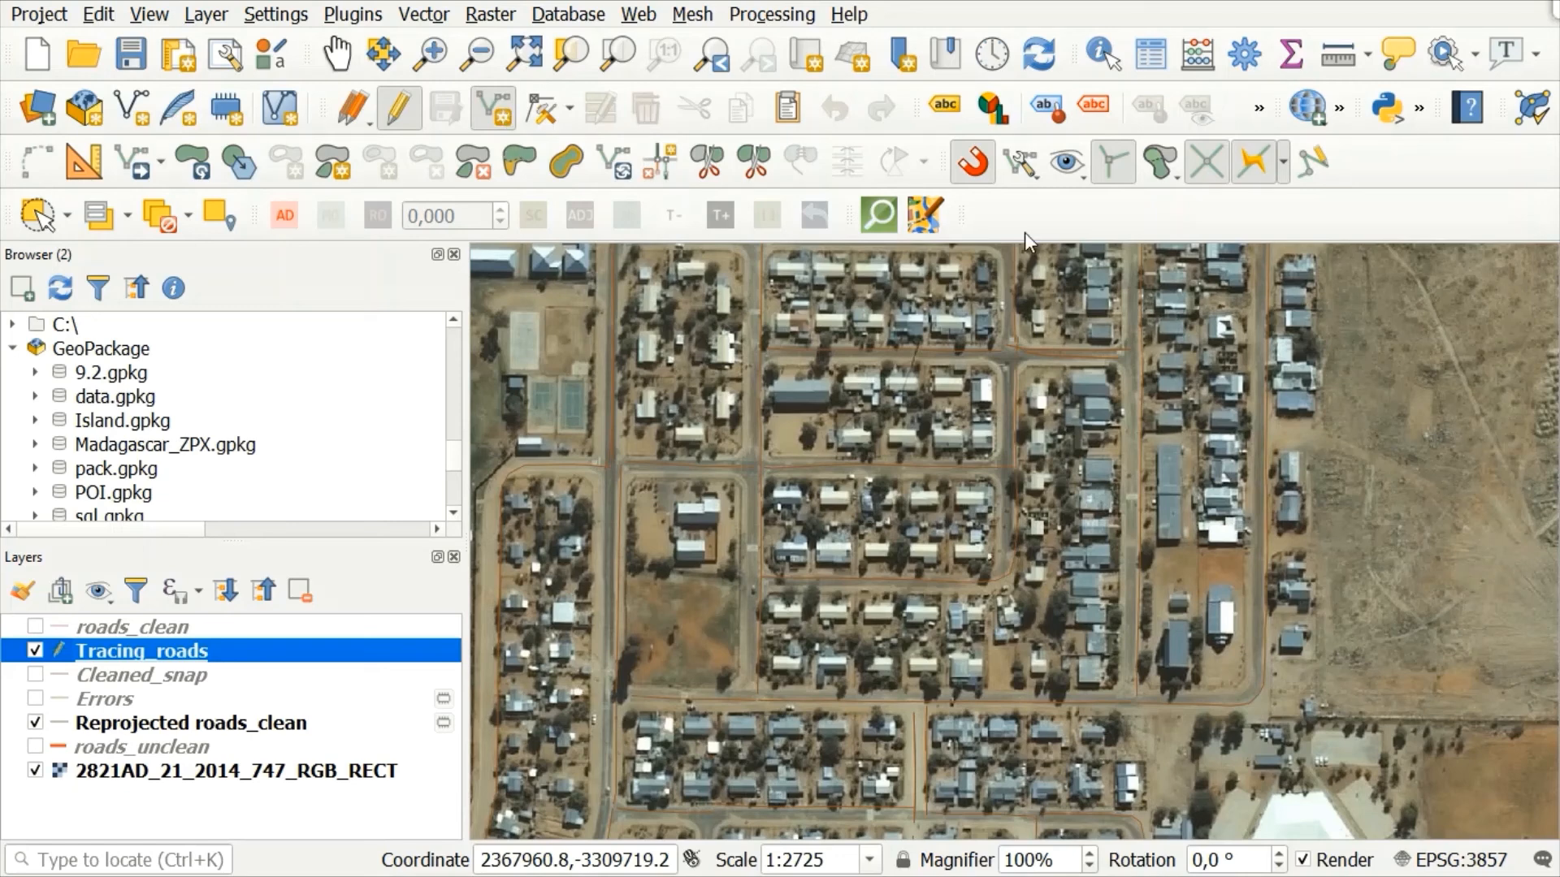
left_click(1259, 166)
Step: Trace a line down the north-south street from the northern cross road to the southern east-west road, keeping the autogenerated pkuid
left_click(331, 59)
left_click_drag(799, 325, 841, 582)
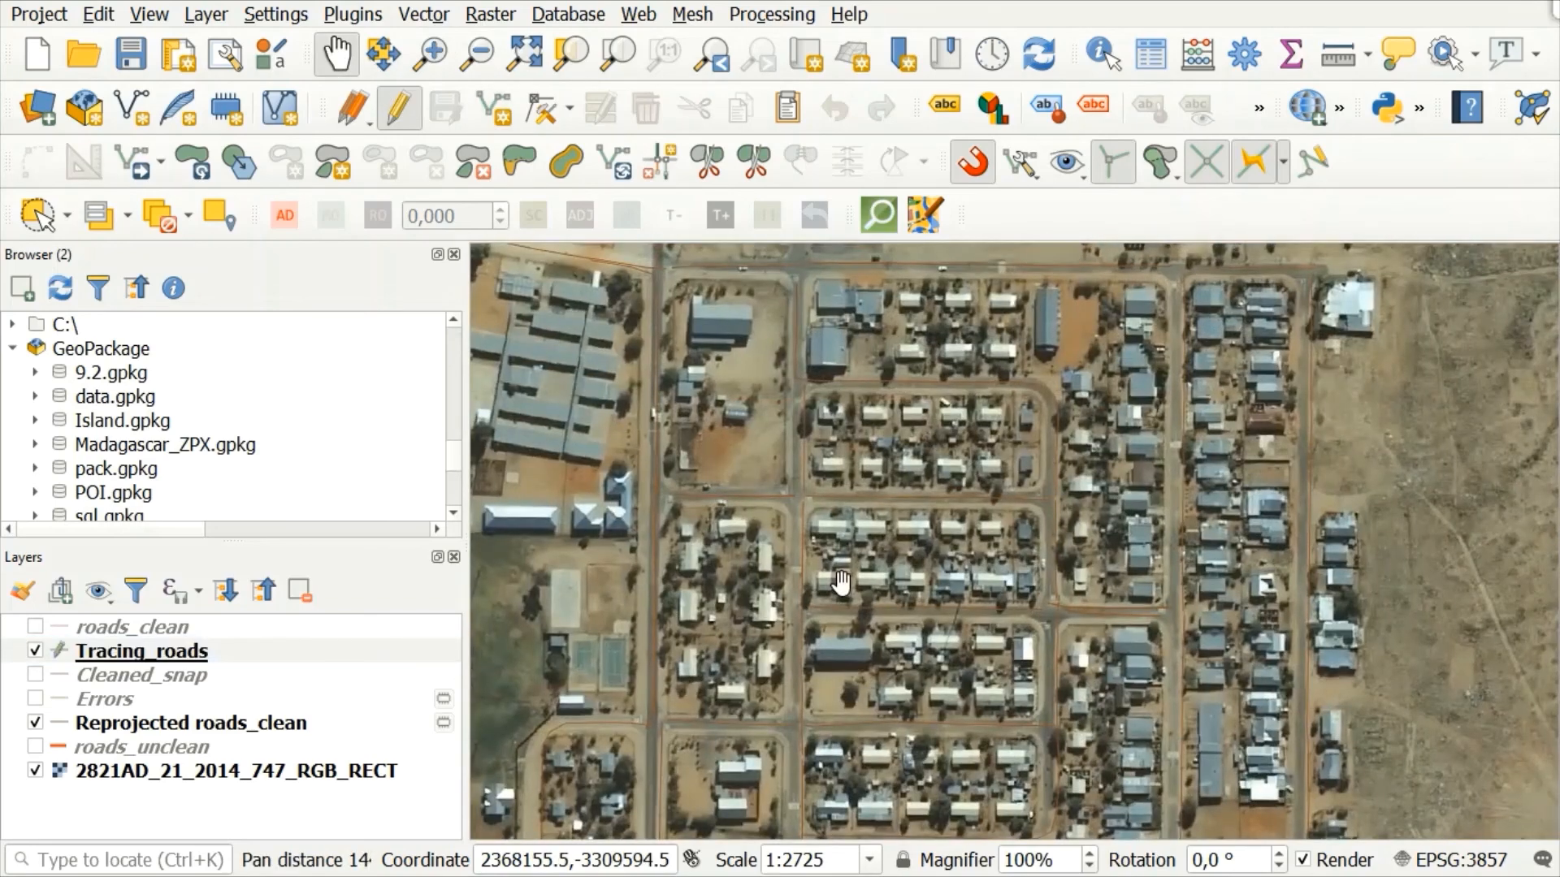
left_click(497, 114)
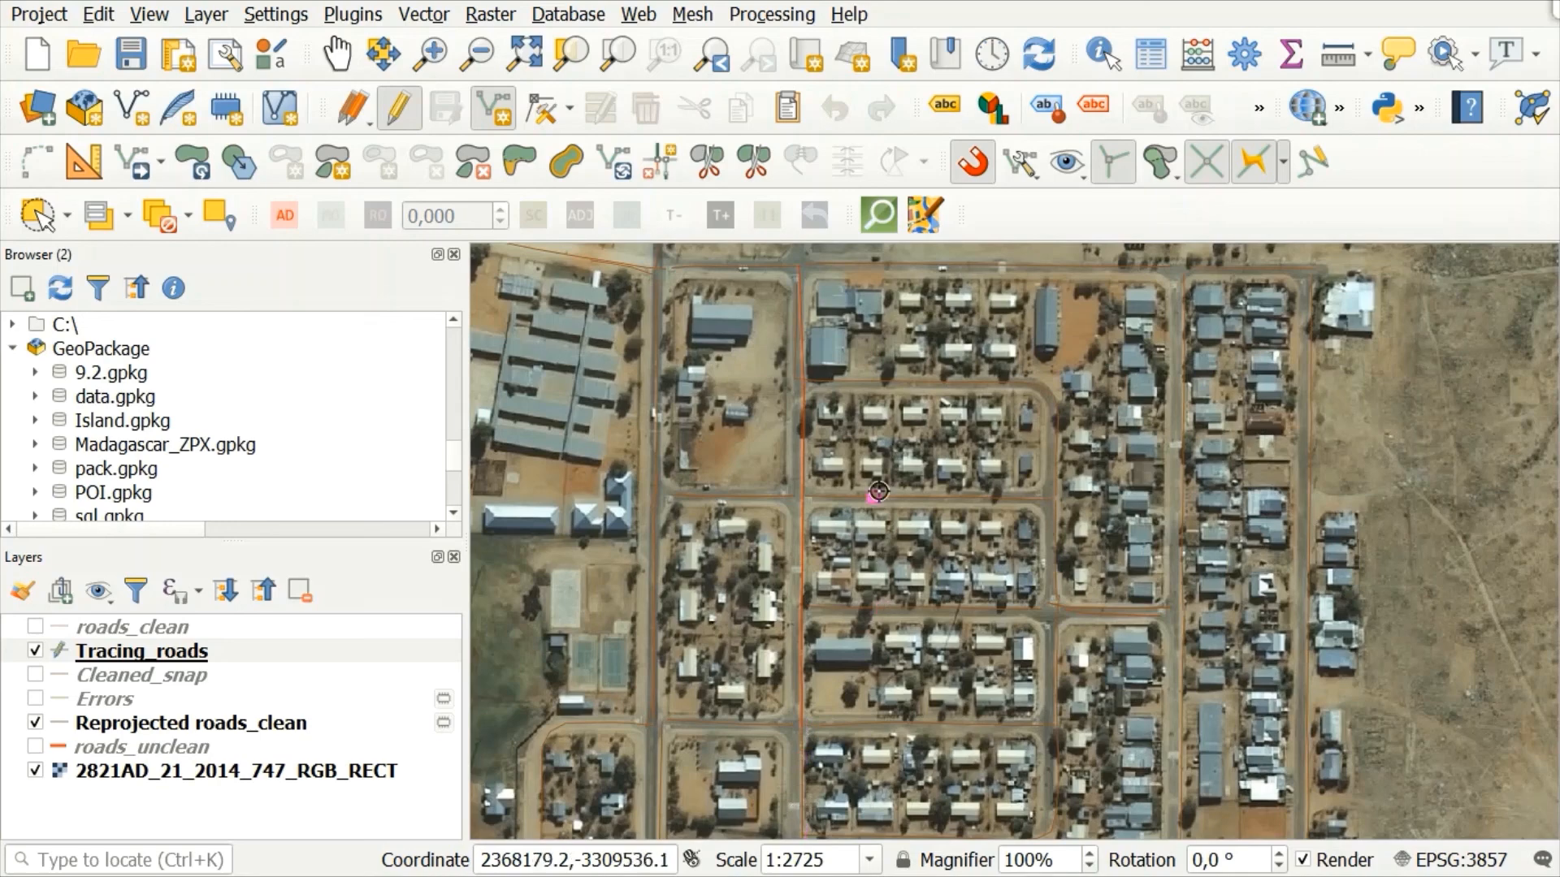
left_click(337, 53)
left_click_drag(928, 739, 906, 410)
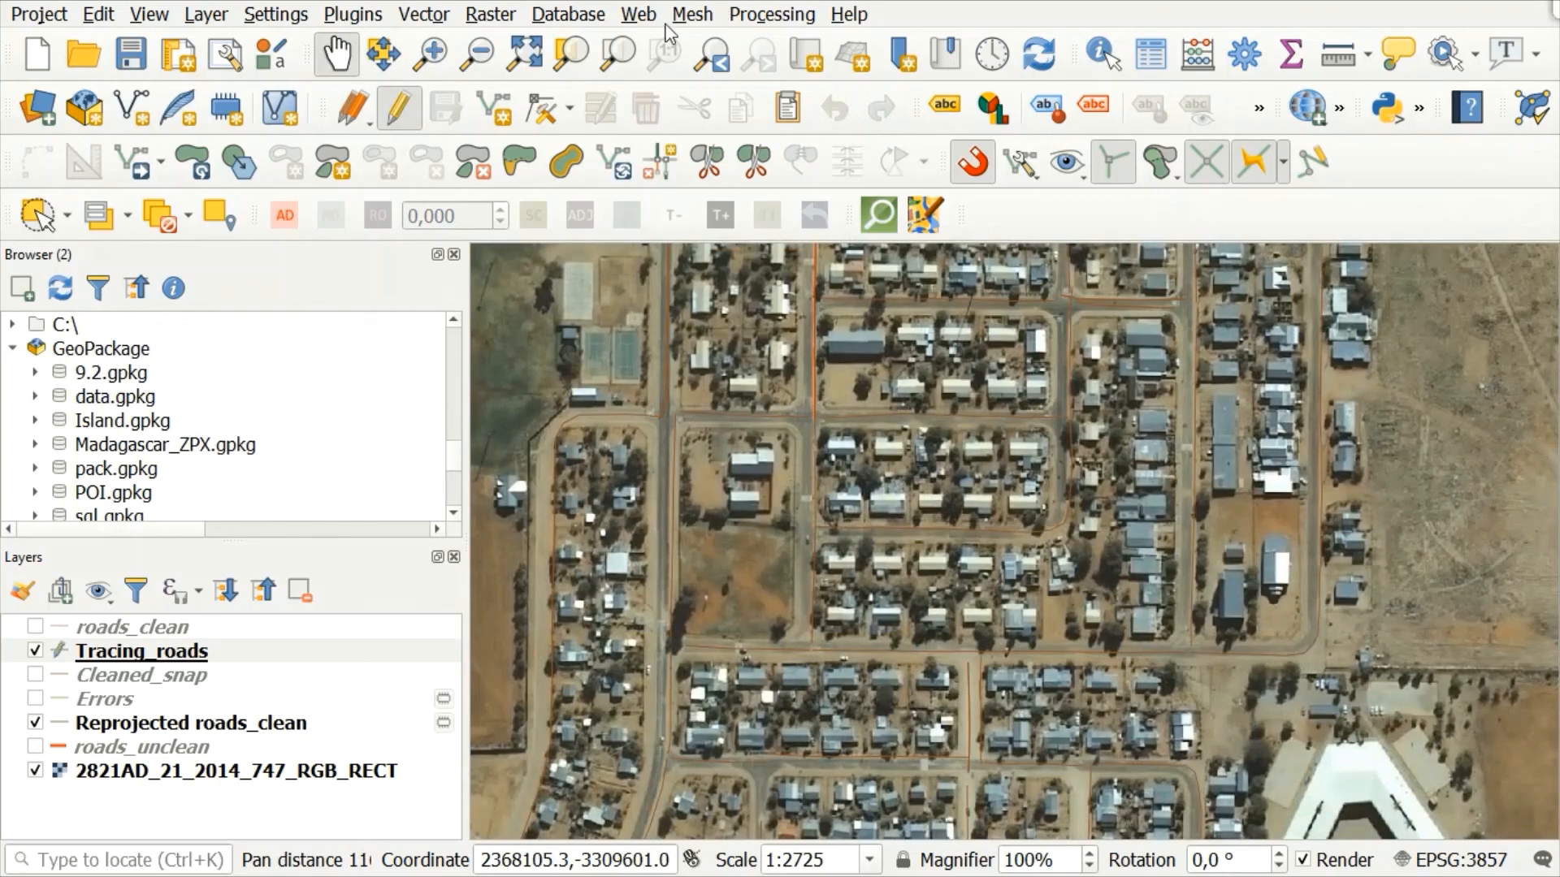
left_click(501, 100)
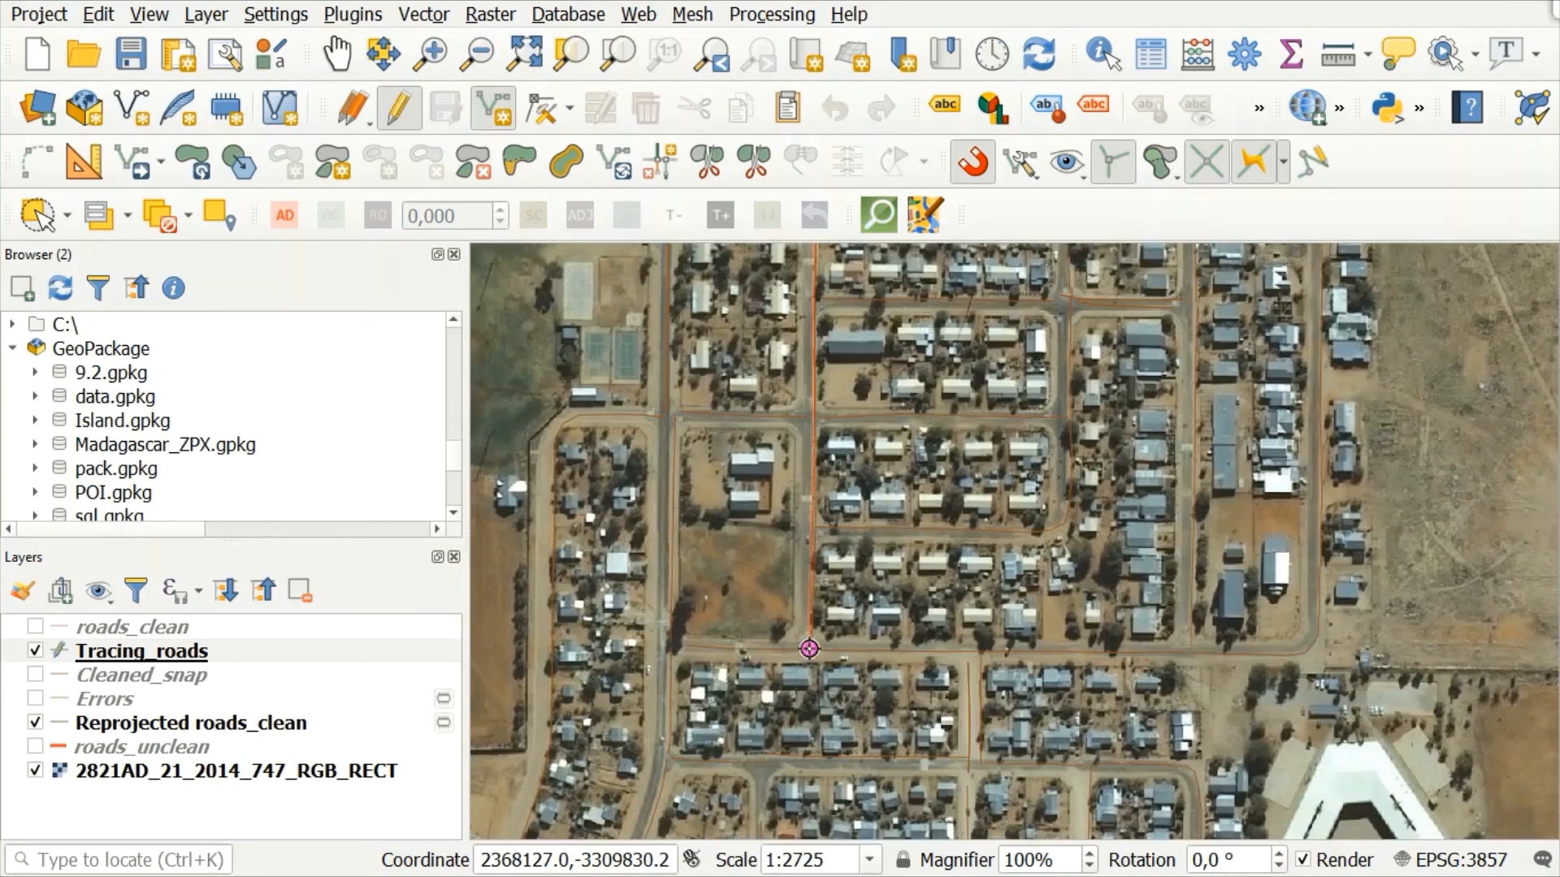
right_click(809, 649)
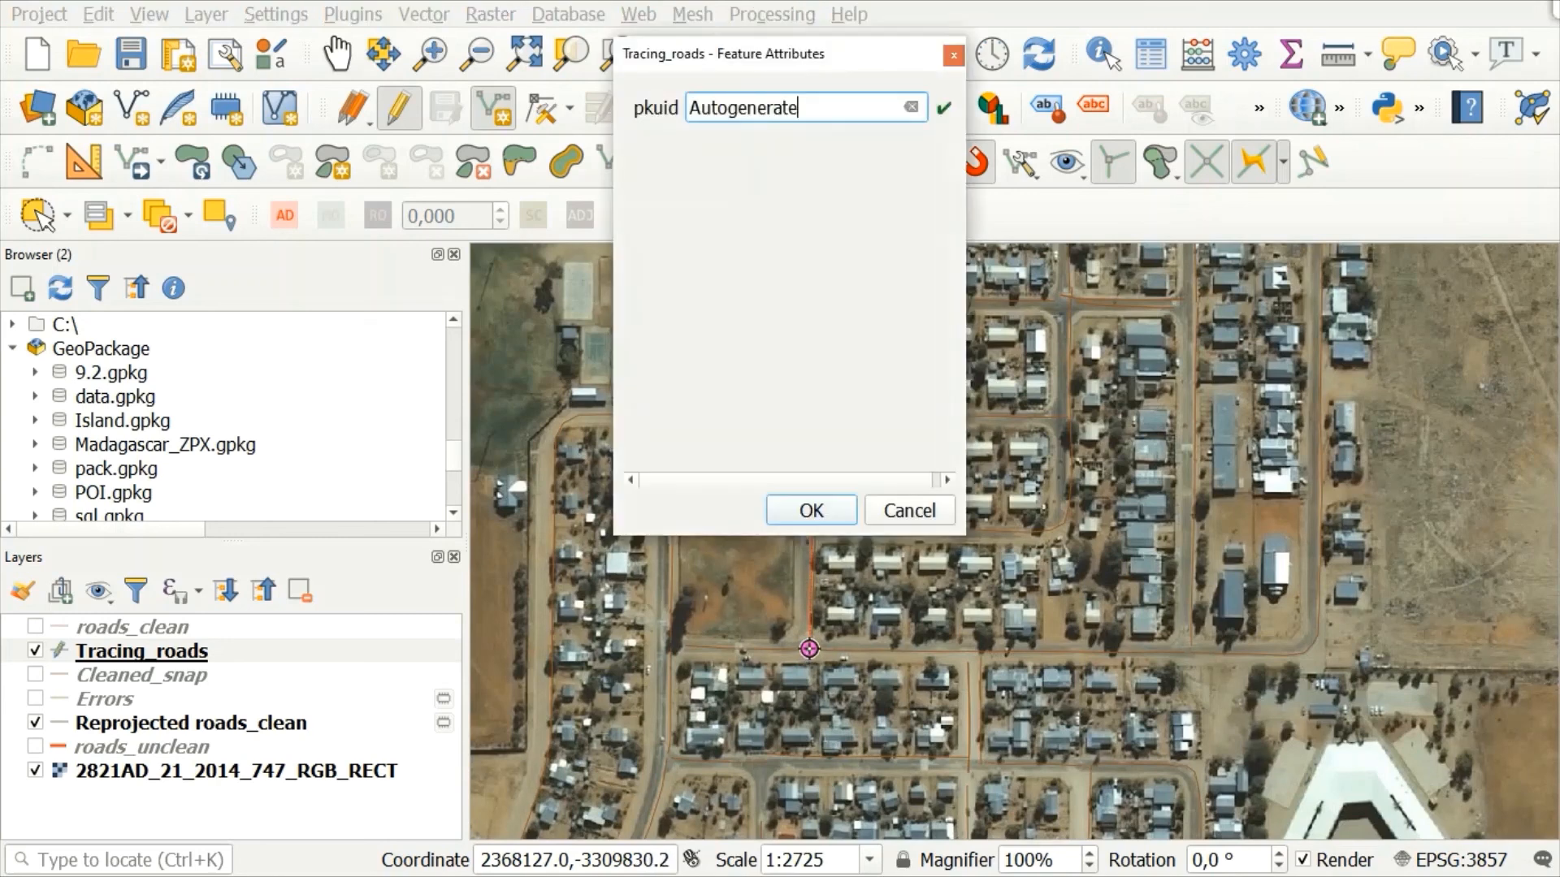
left_click(809, 512)
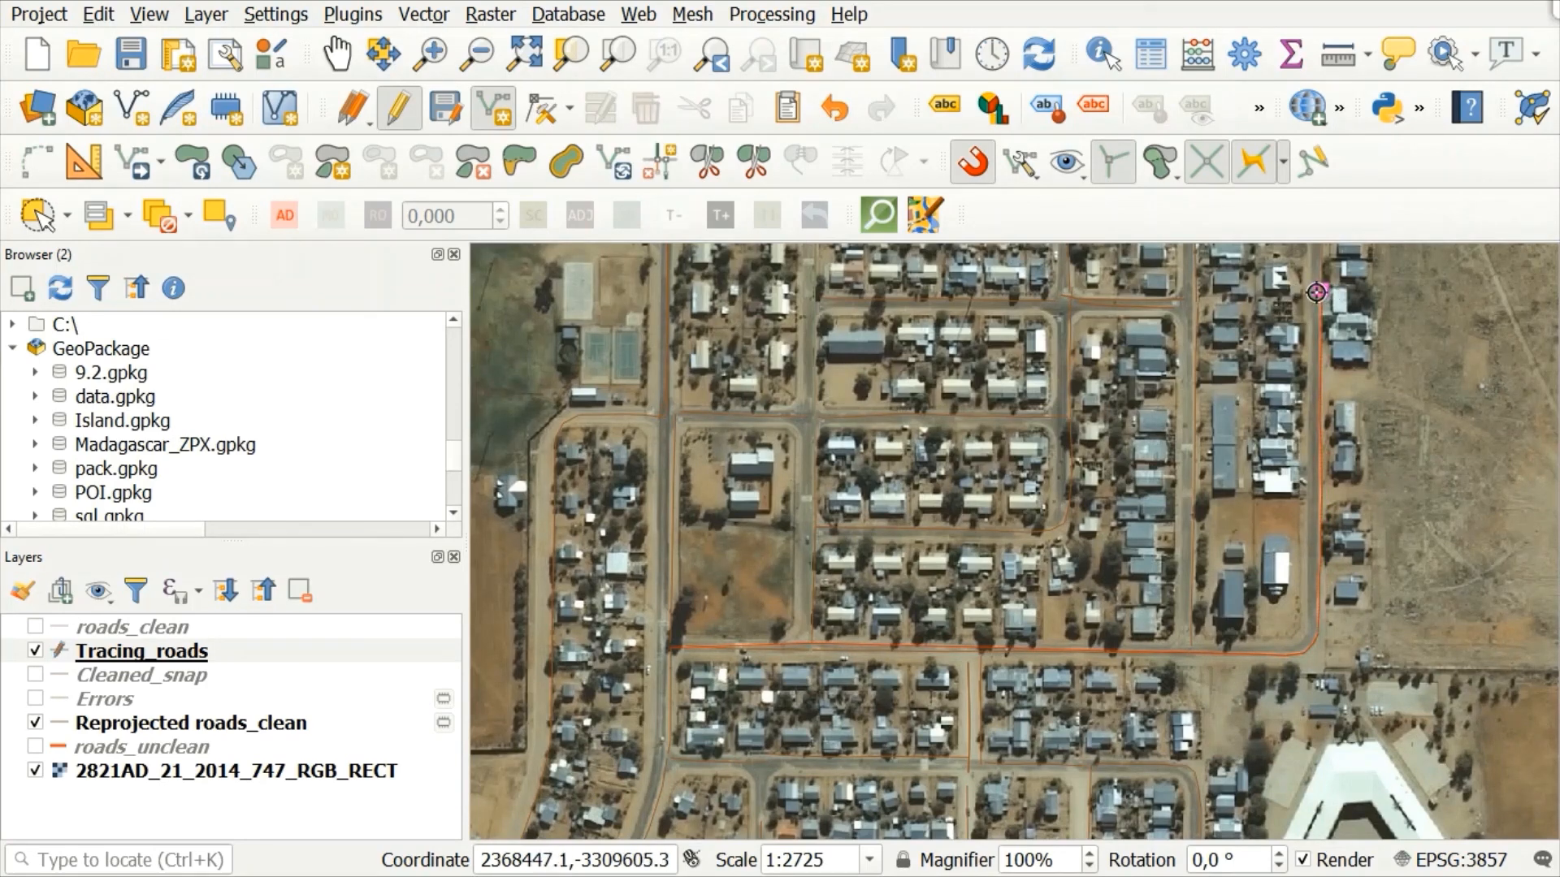
Step: Trace a second line east along the southern road and north up the eastern boundary road, keeping the autogenerated pkuid
right_click(1316, 293)
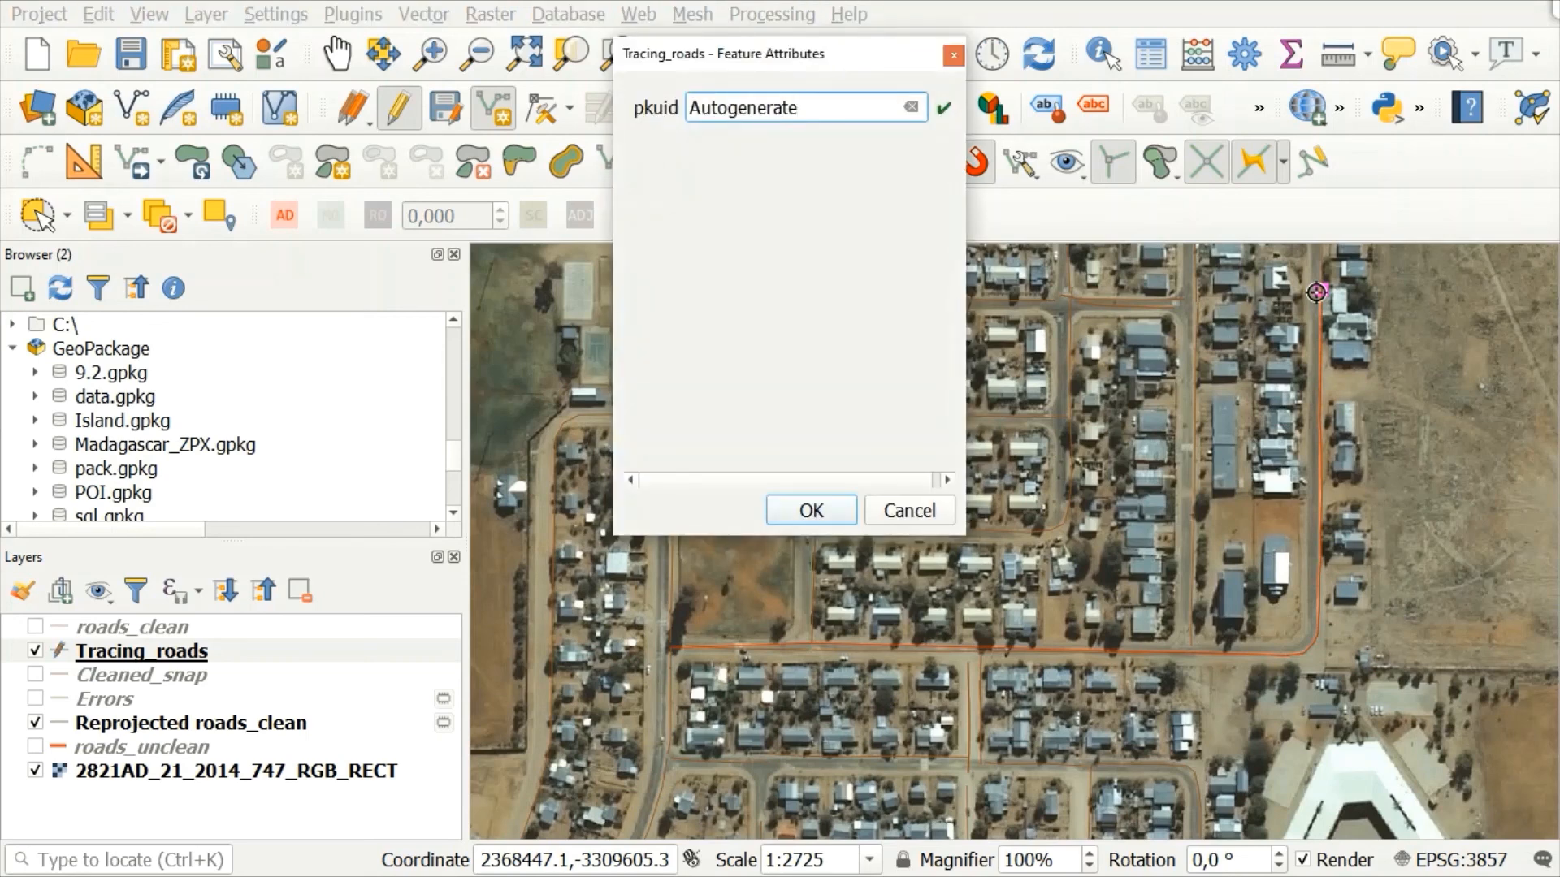
left_click(817, 512)
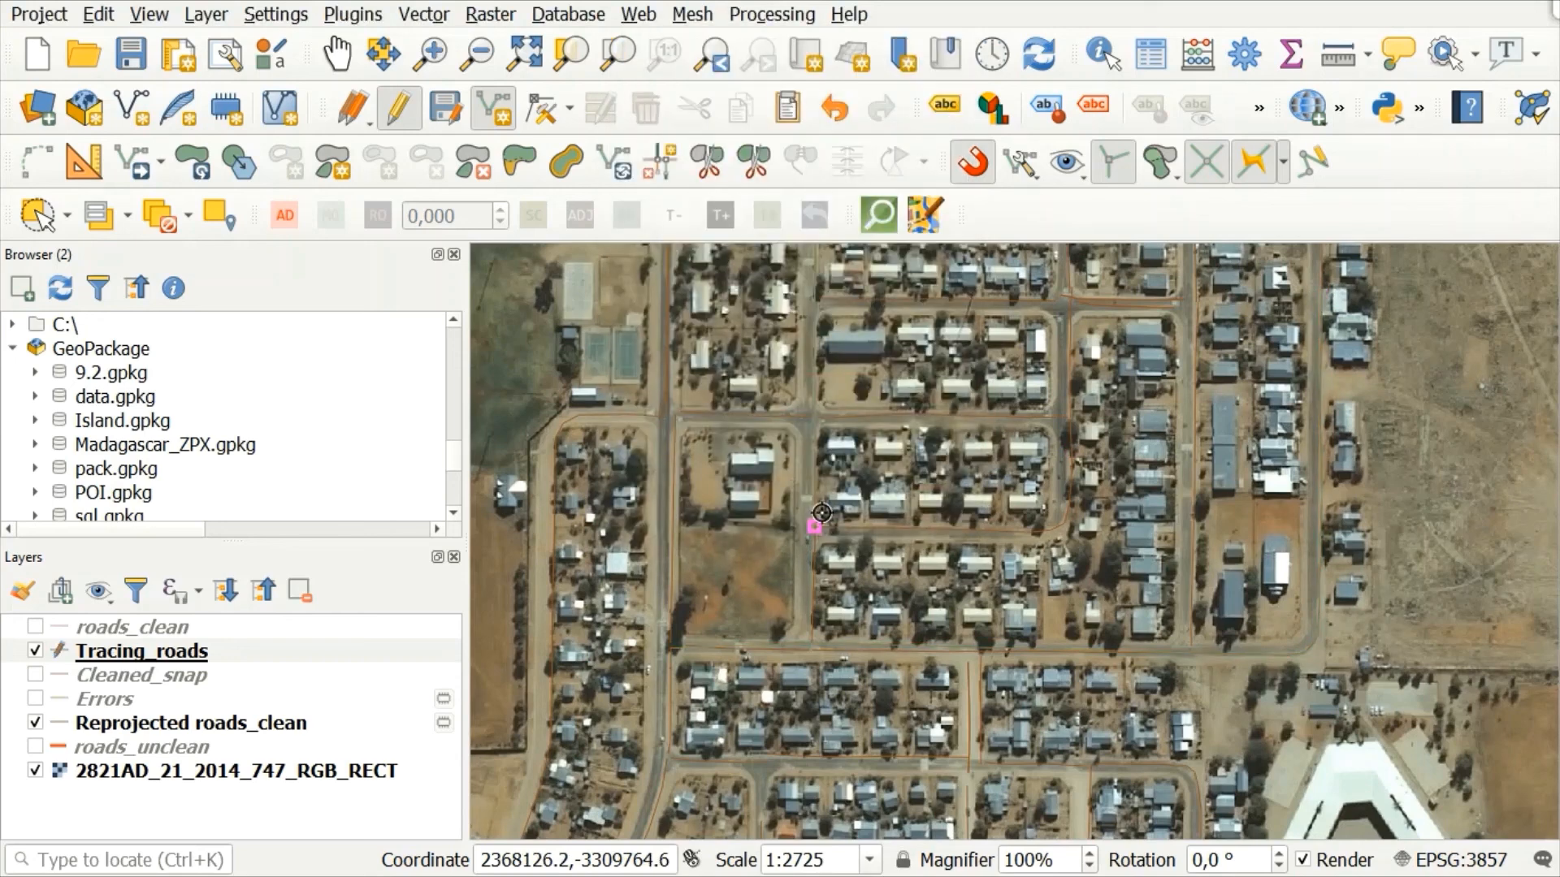